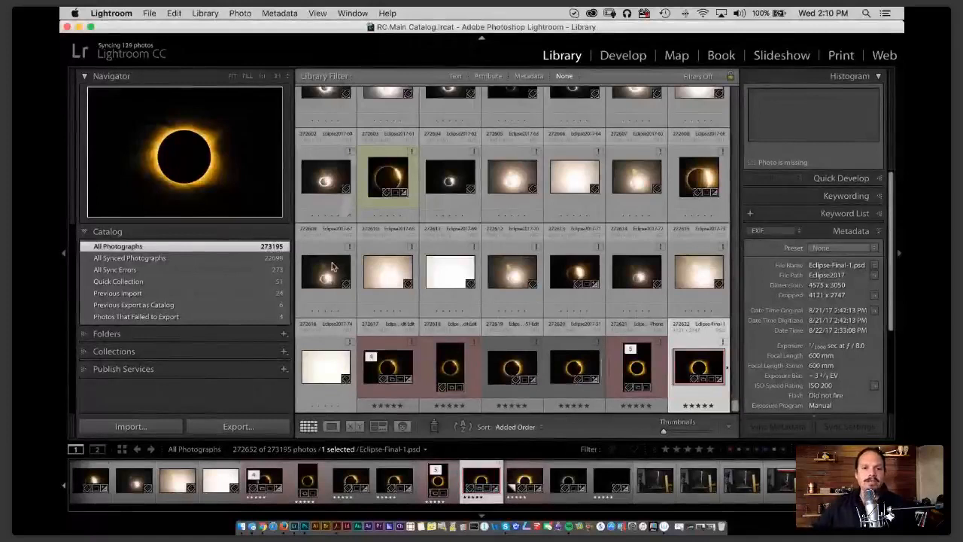
left_click(243, 527)
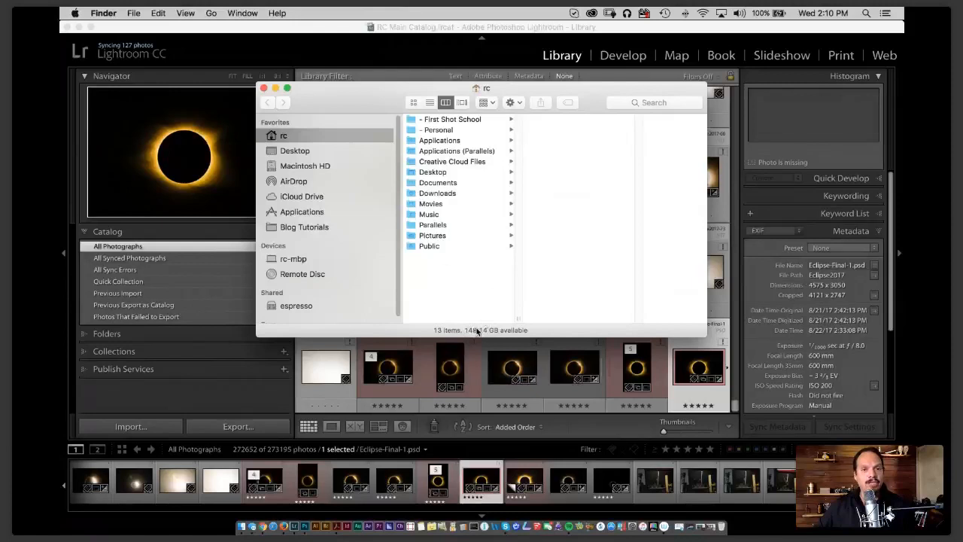
left_click(275, 88)
left_click(320, 48)
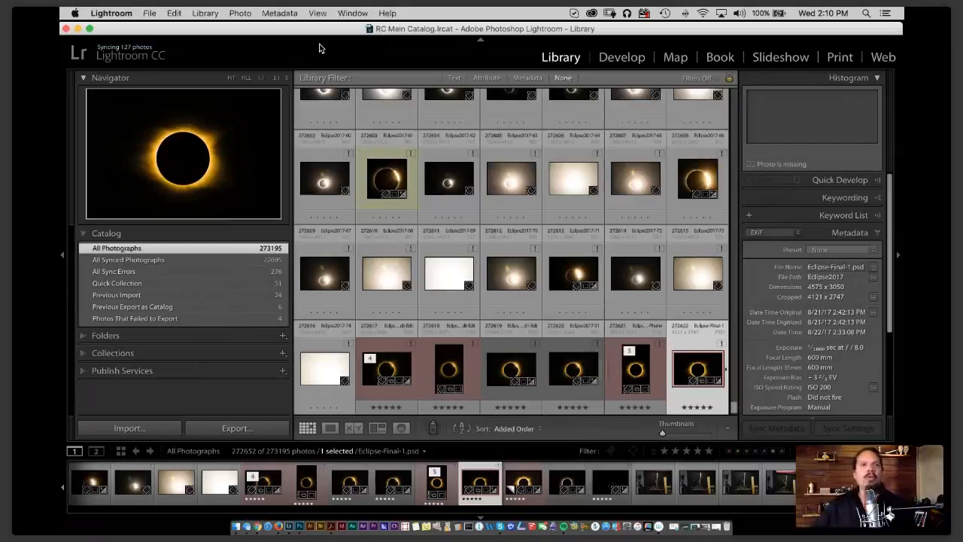
Look up the current catalog's location in Catalog Settings, reveal its folder in Finder and inspect RC Main Catalog.lrcat.
left_click(113, 14)
left_click(160, 58)
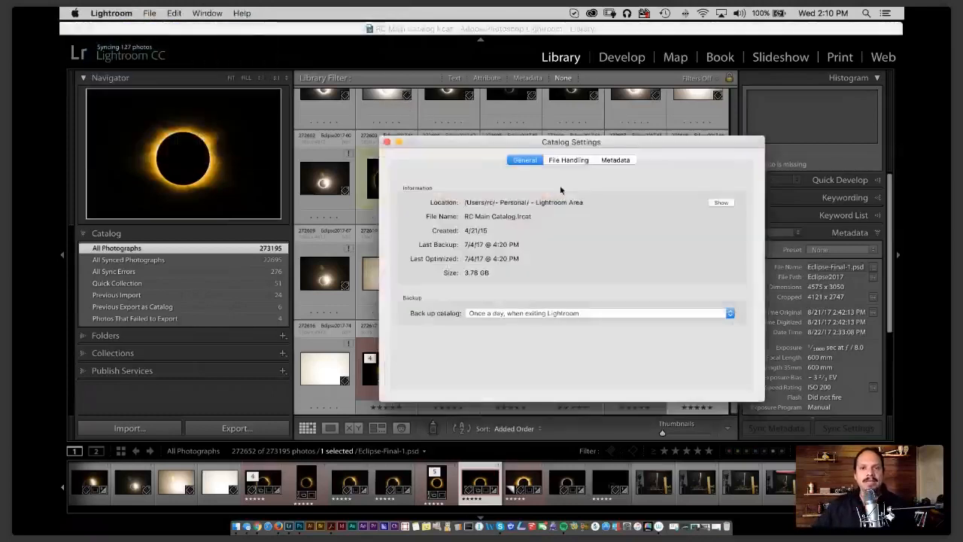
left_click(721, 202)
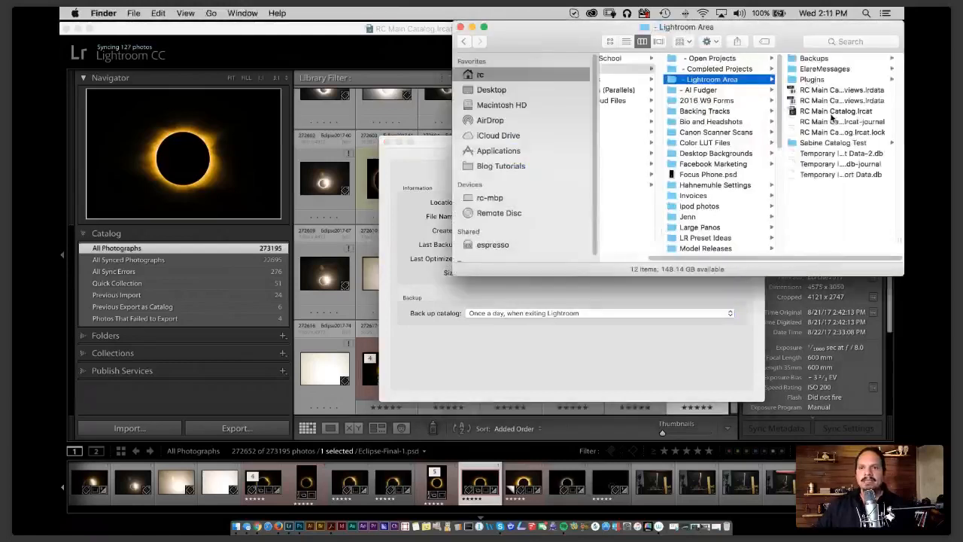
left_click(833, 113)
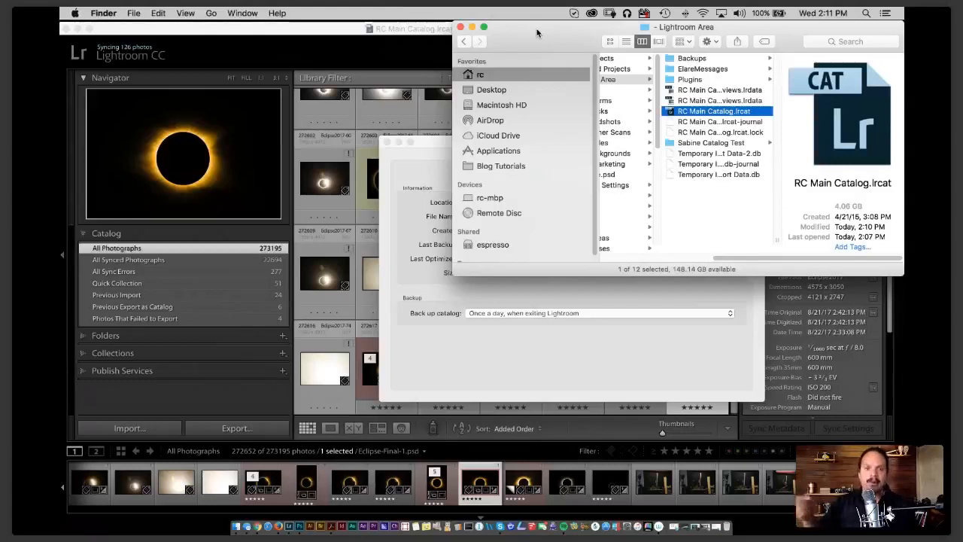
left_click_drag(536, 32, 419, 190)
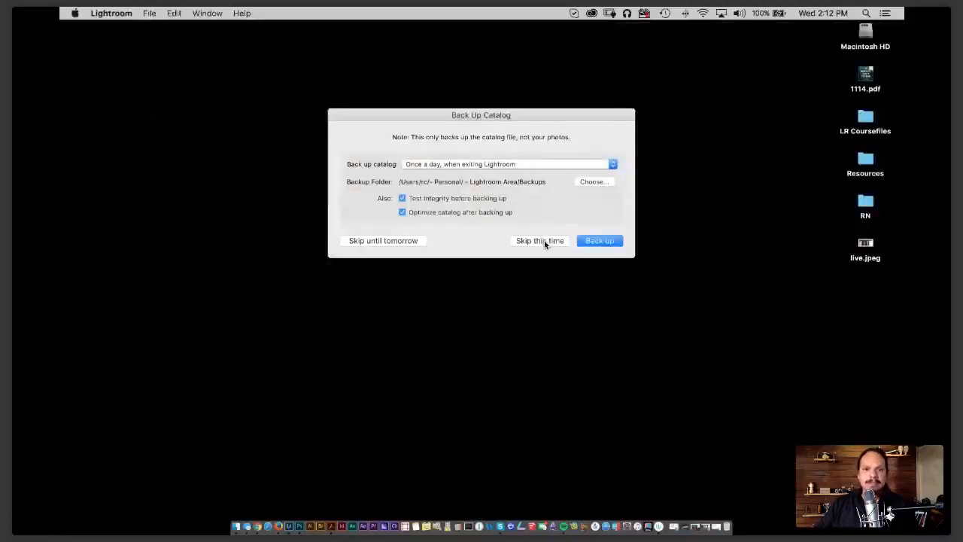
Skip the catalog backup, then open RC Catalog.lrcat from the RC Catalog folder inside the desktop's RN folder and close the Finder window.
left_click(545, 243)
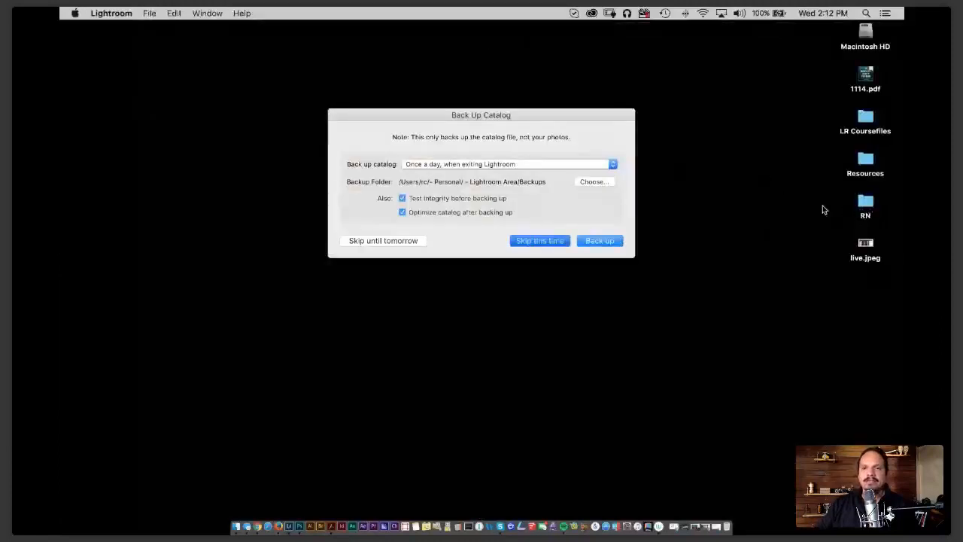
double_click(866, 202)
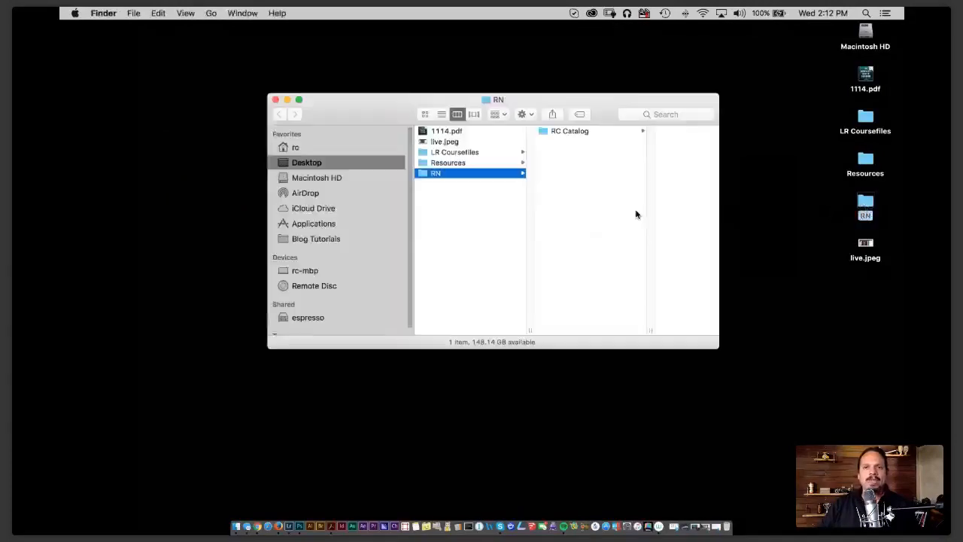
left_click(589, 133)
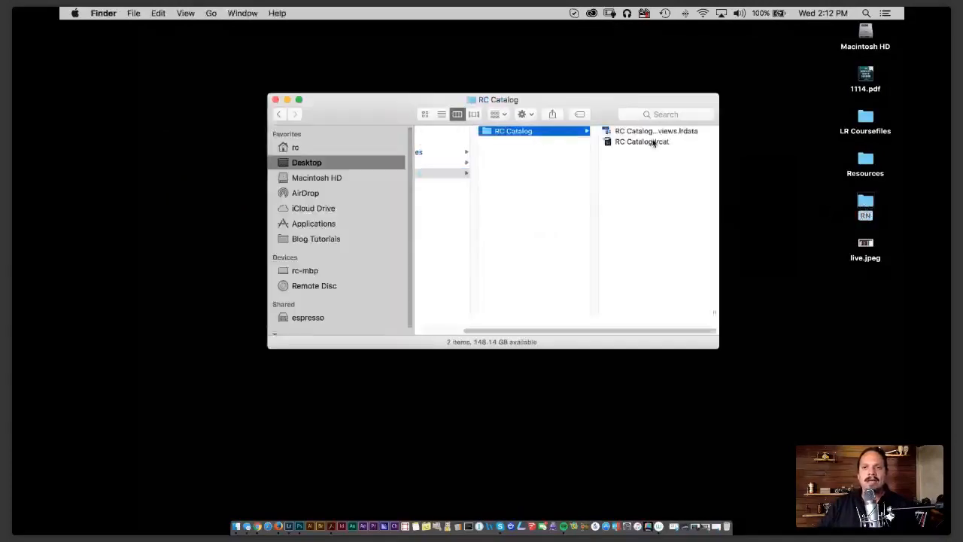
double_click(653, 143)
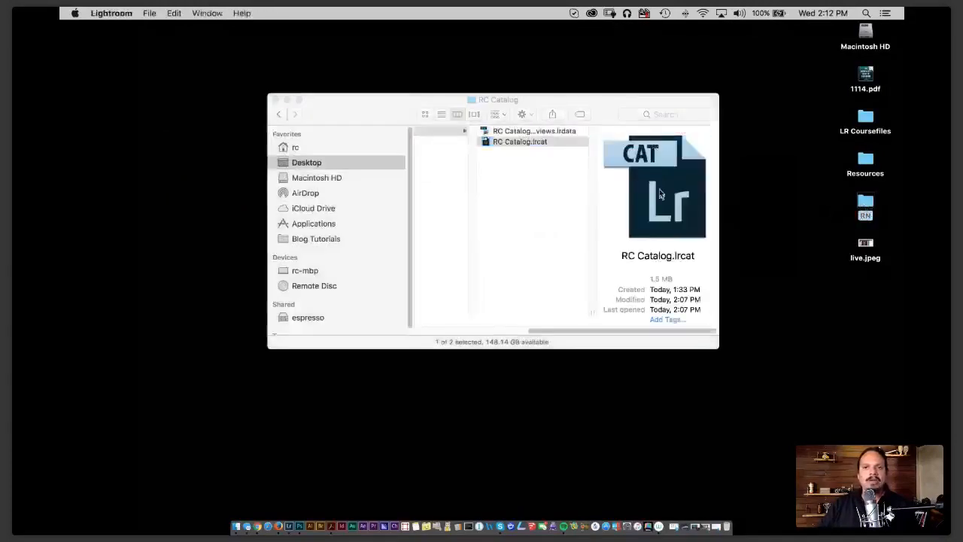
left_click(274, 99)
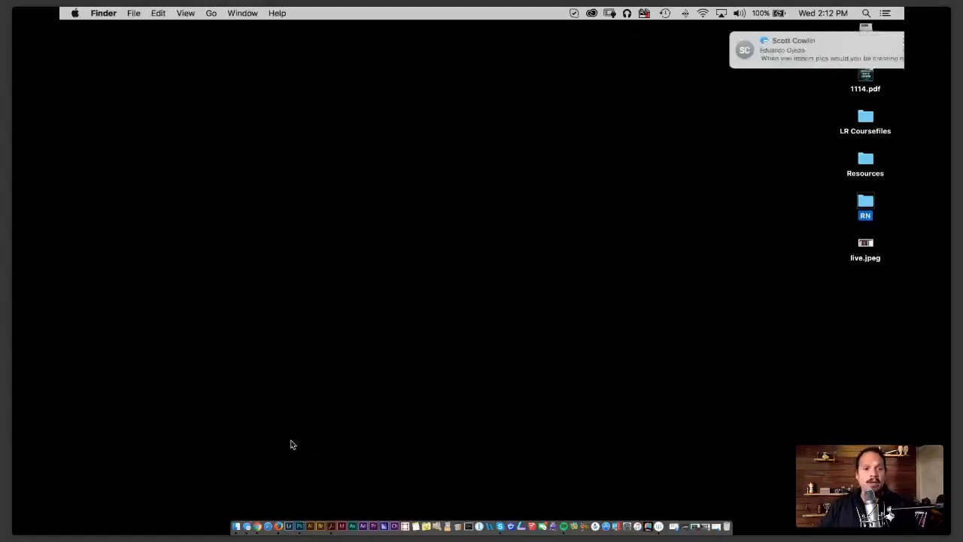
Relaunch Lightroom and switch from the main catalog to the recent catalog RC Catalog.lrcat, skipping the backup.
left_click(287, 527)
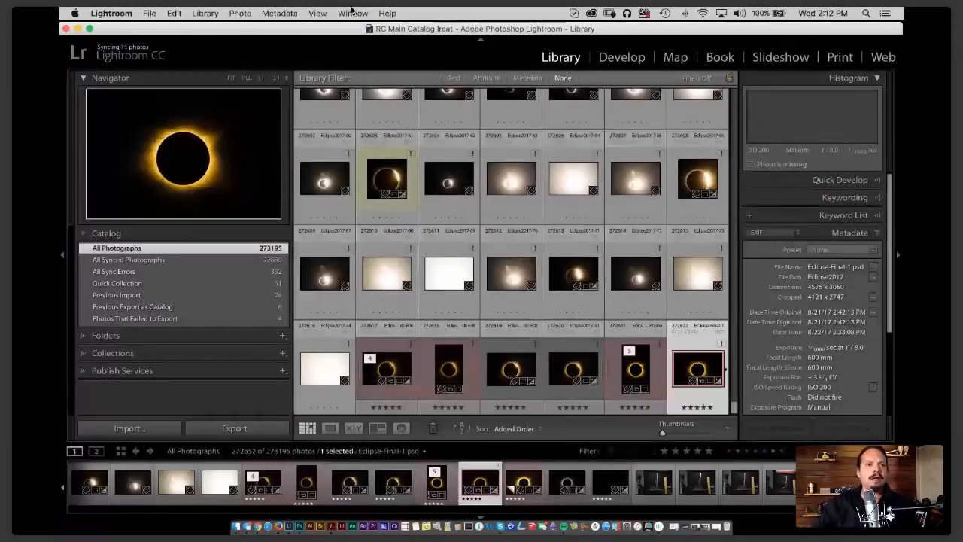
left_click(149, 13)
mouse_move(286, 57)
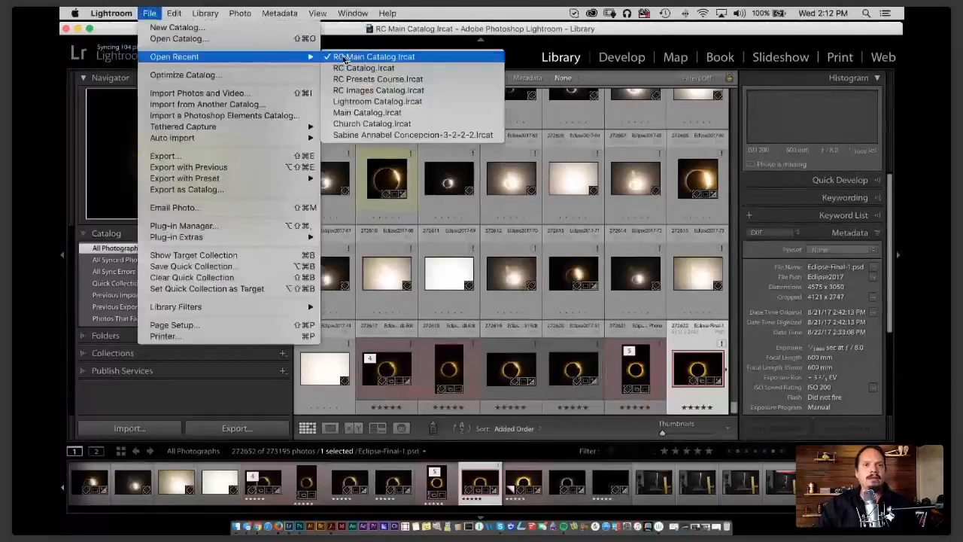
left_click(344, 57)
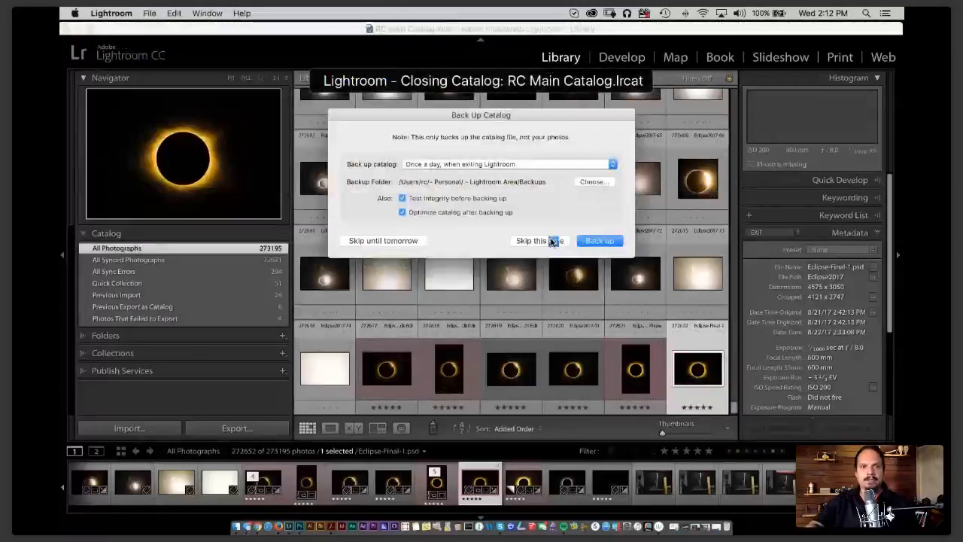
left_click(554, 240)
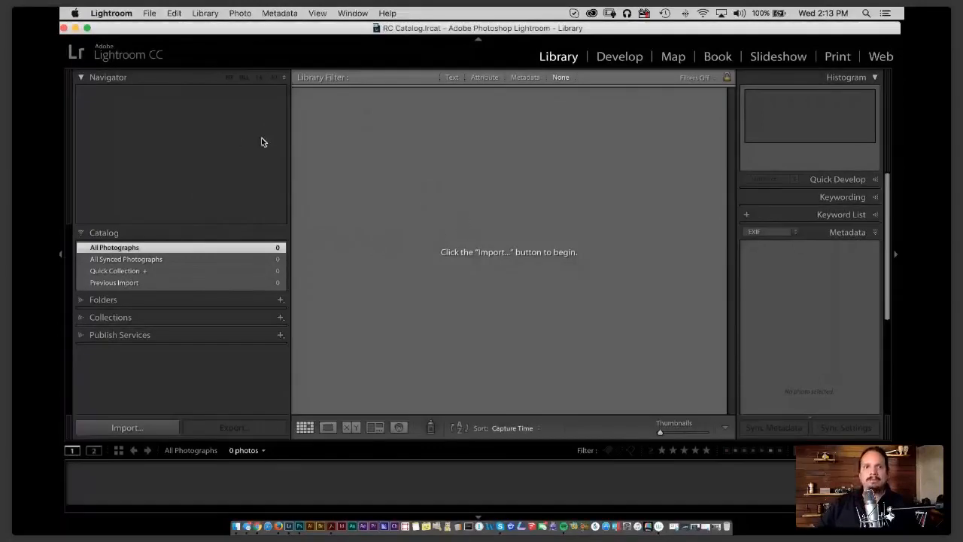
Begin importing photos and video from the NIKON D750 card, with the Desktop as the copy destination.
left_click(151, 13)
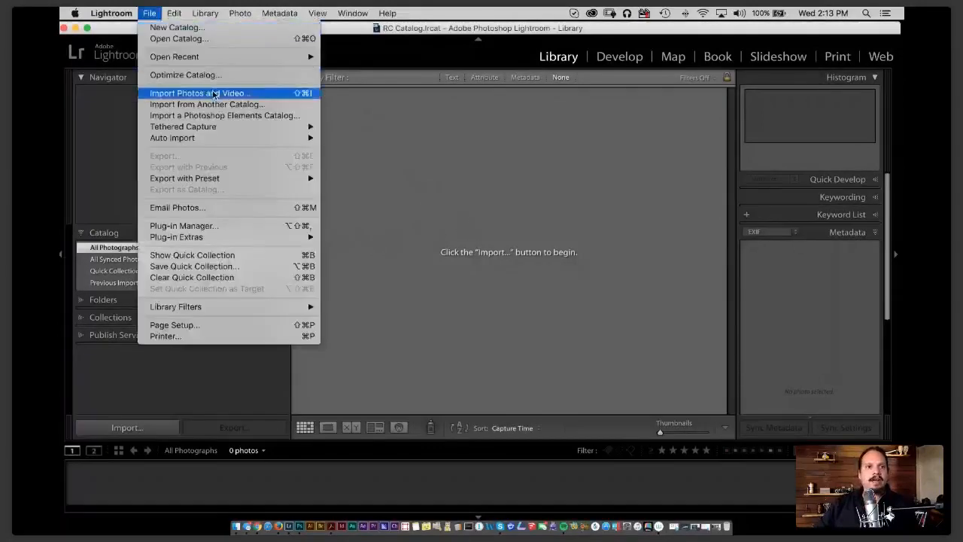
left_click(218, 94)
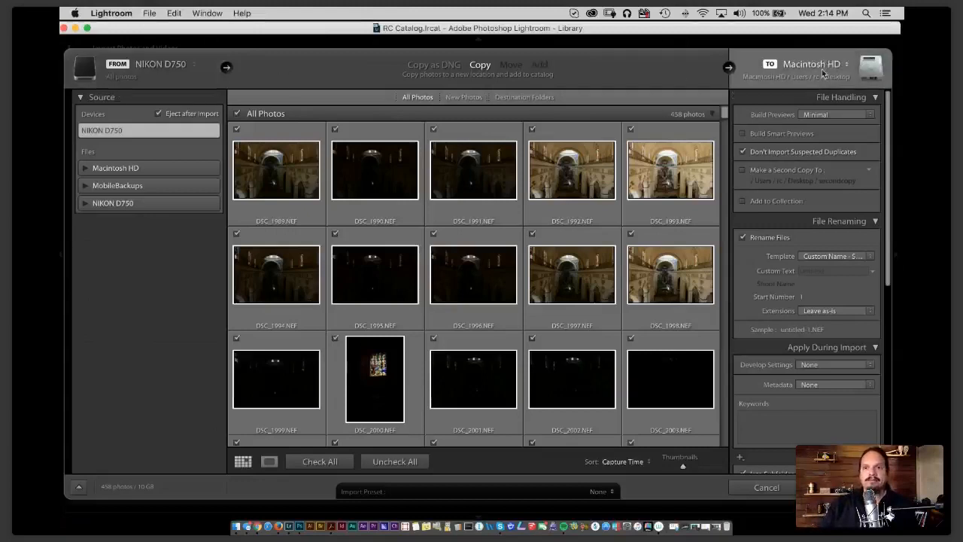
left_click(848, 66)
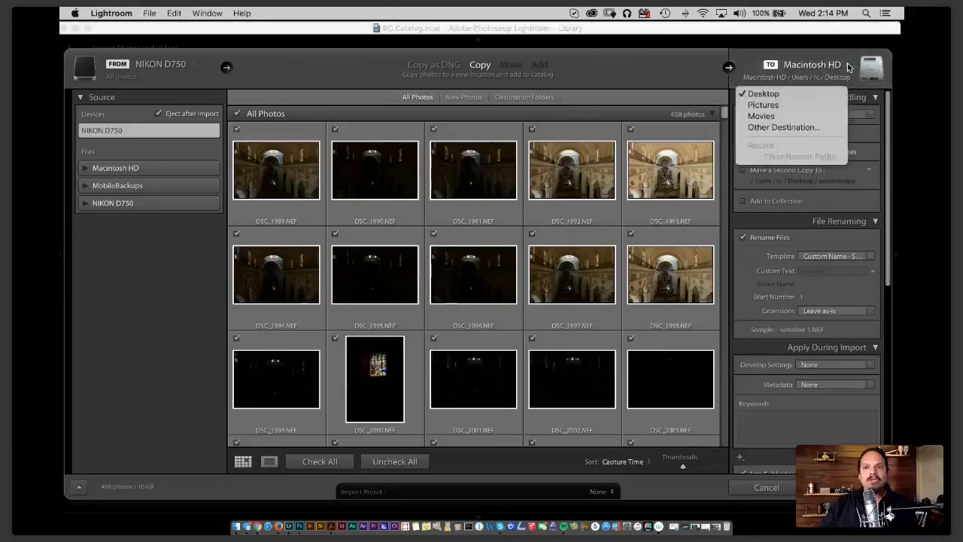
left_click(792, 96)
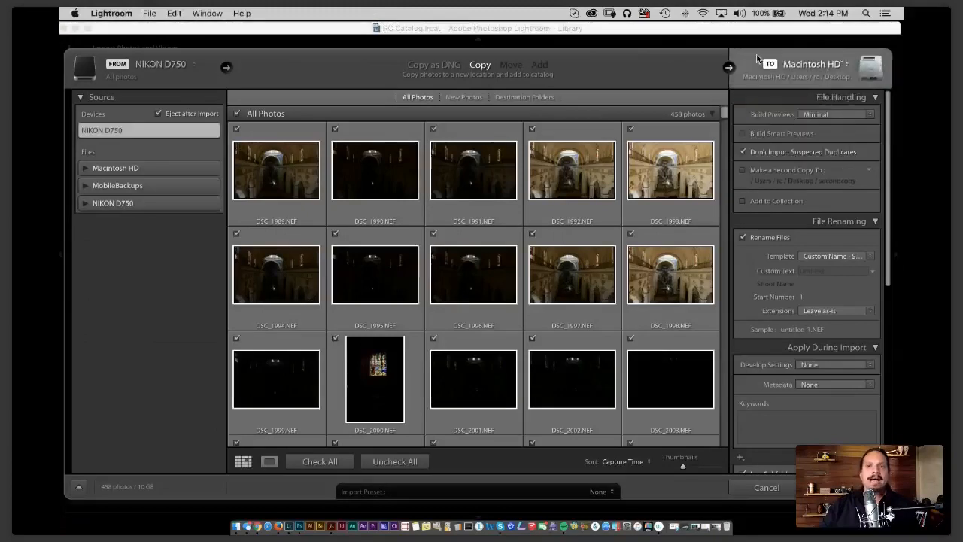
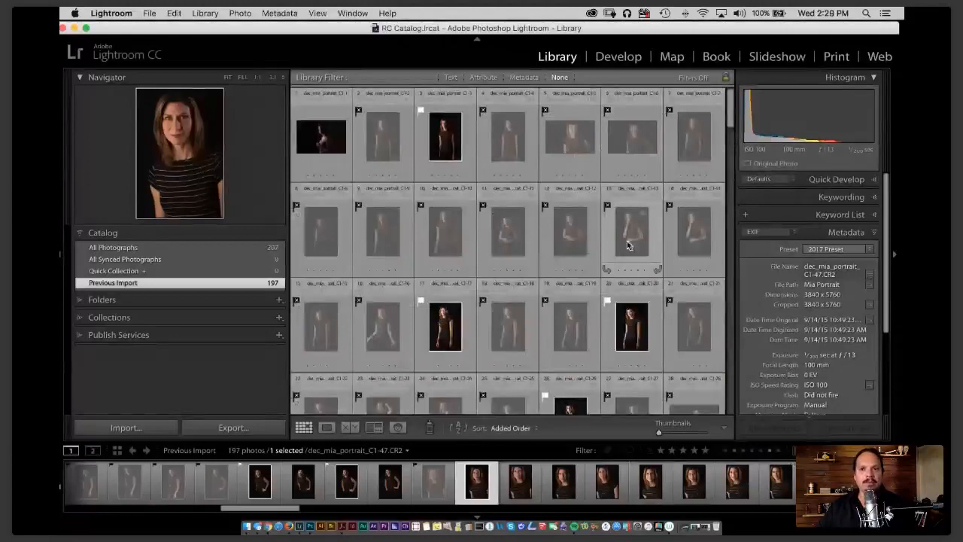
In the previous import, reject photo 51, flag photo 52 as a pick and reject photos 53 to 58.
left_click_drag(729, 111, 729, 171)
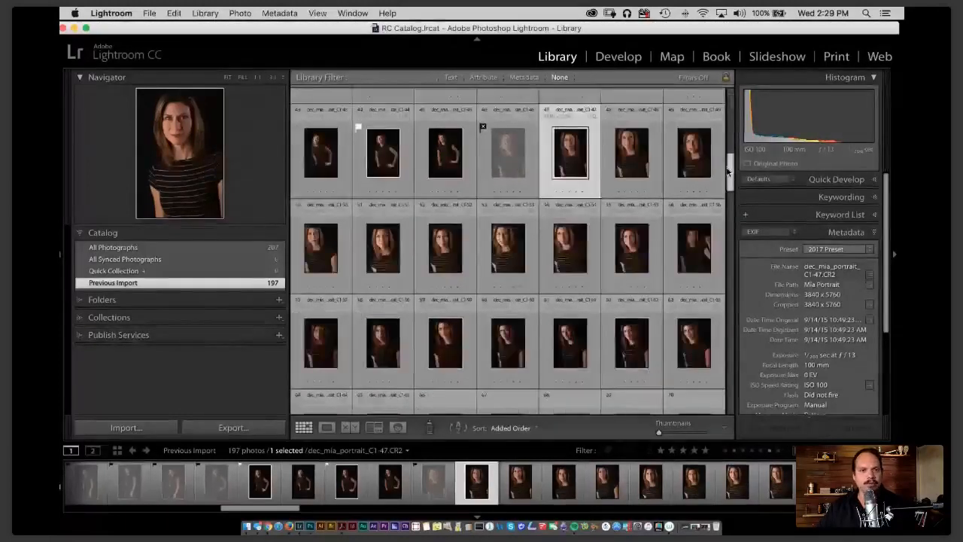
scroll(698, 194, "up", 3)
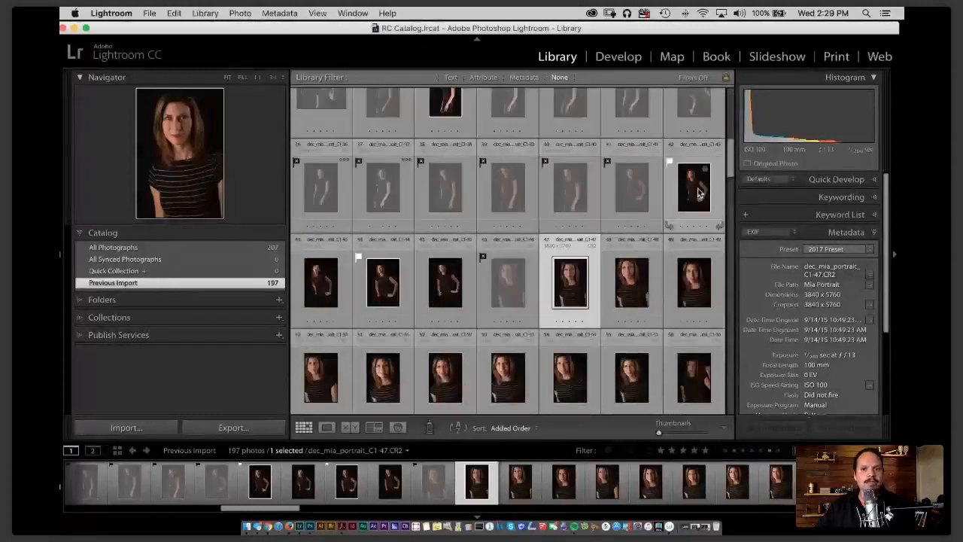
key("Right")
key("Right")
key("Right")
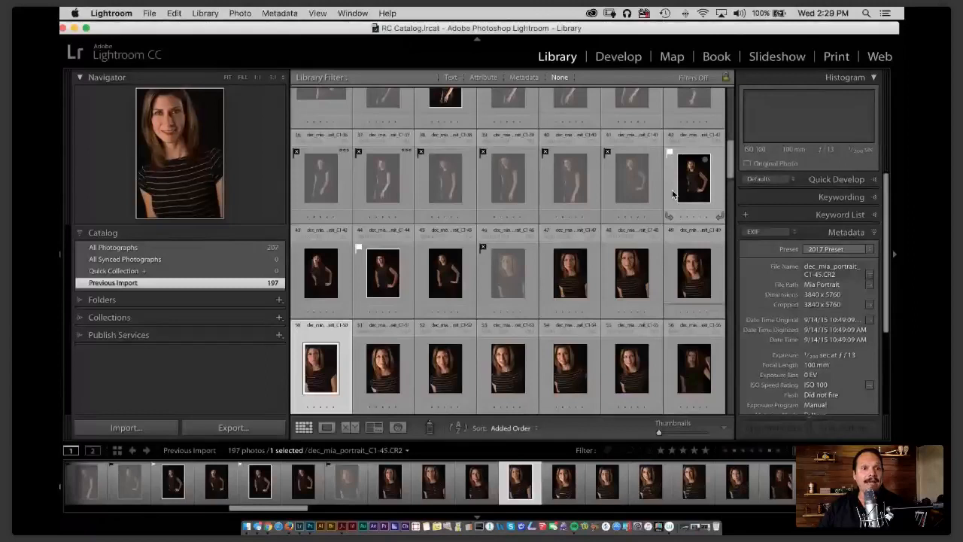
key("Right")
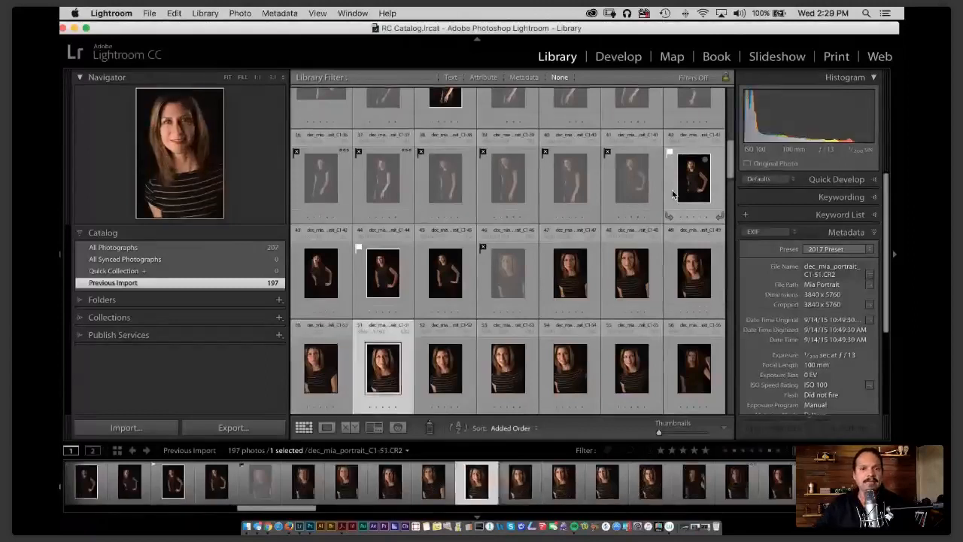
key("x")
key("p")
key("x")
key("Right")
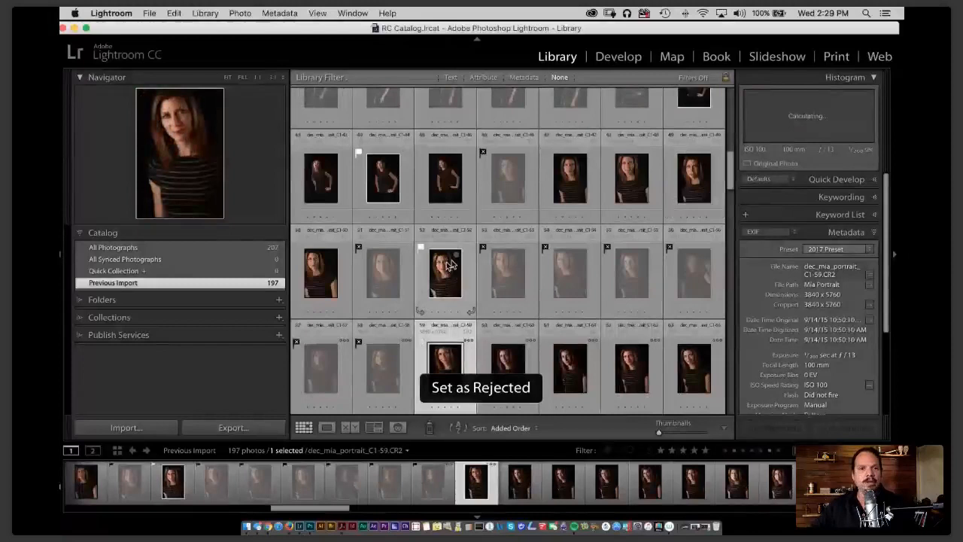
Flag photo 59 as a pick and reject photos 60 to 74.
key("p")
key("x")
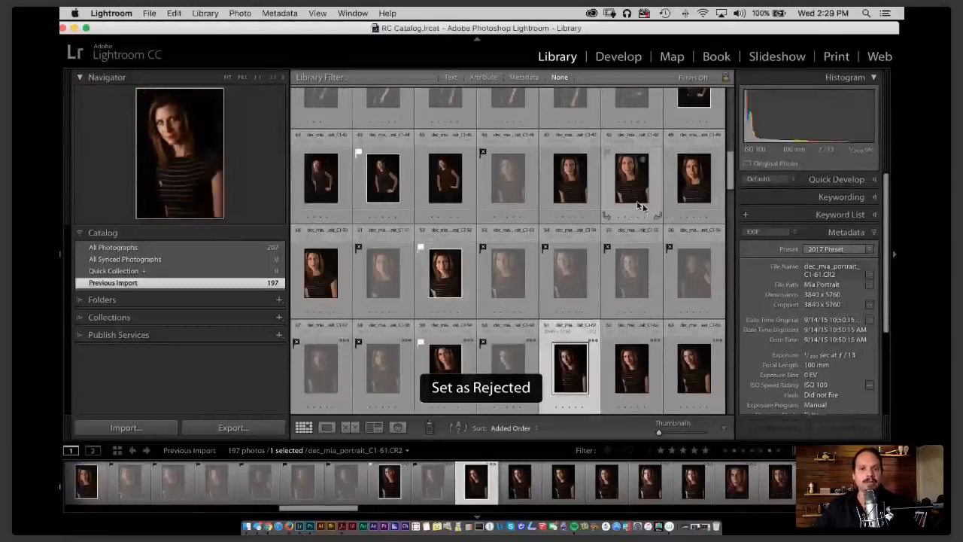
scroll(638, 207, "down", 3)
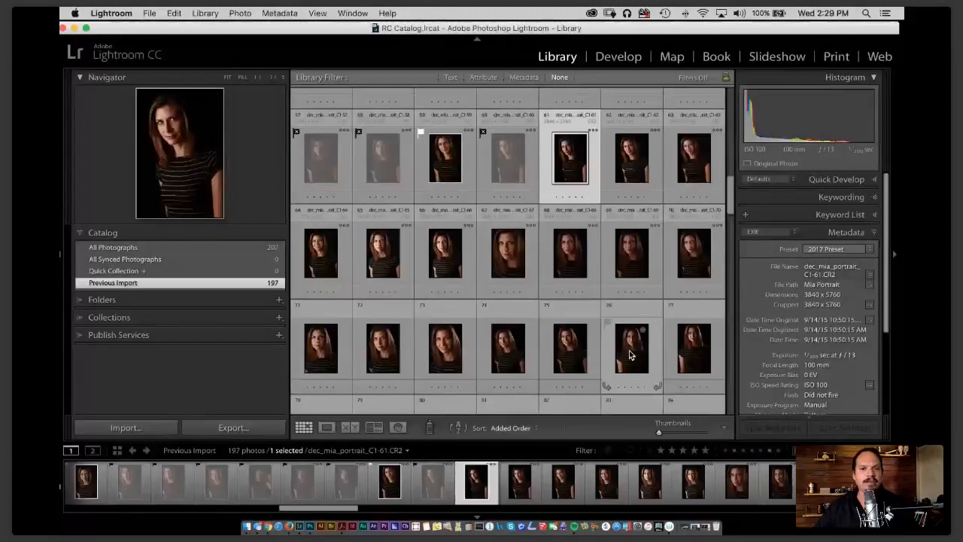
left_click(508, 348, "shift")
key("x")
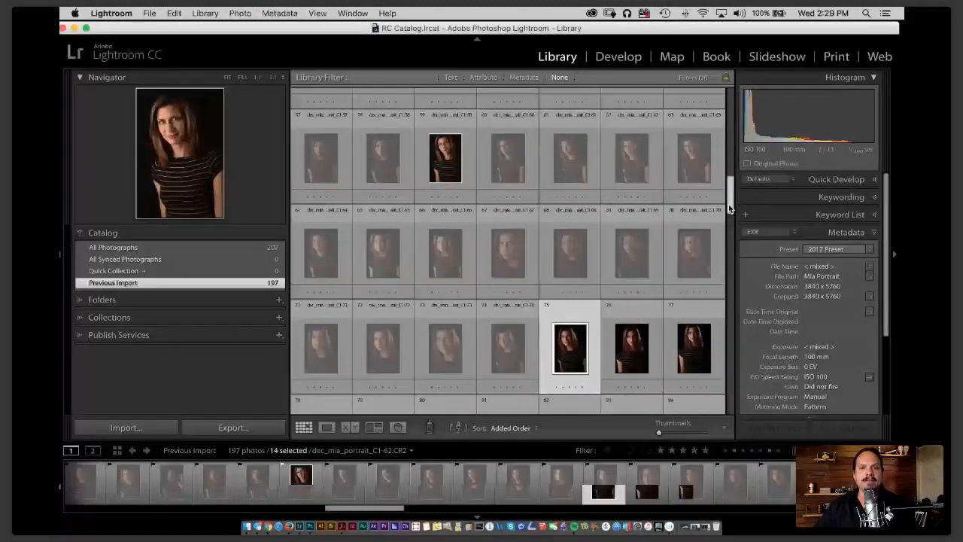
Flag photos 75 to 82 and photos 87 to 96 as picks.
left_click_drag(730, 209, 730, 244)
left_click(570, 143, "shift")
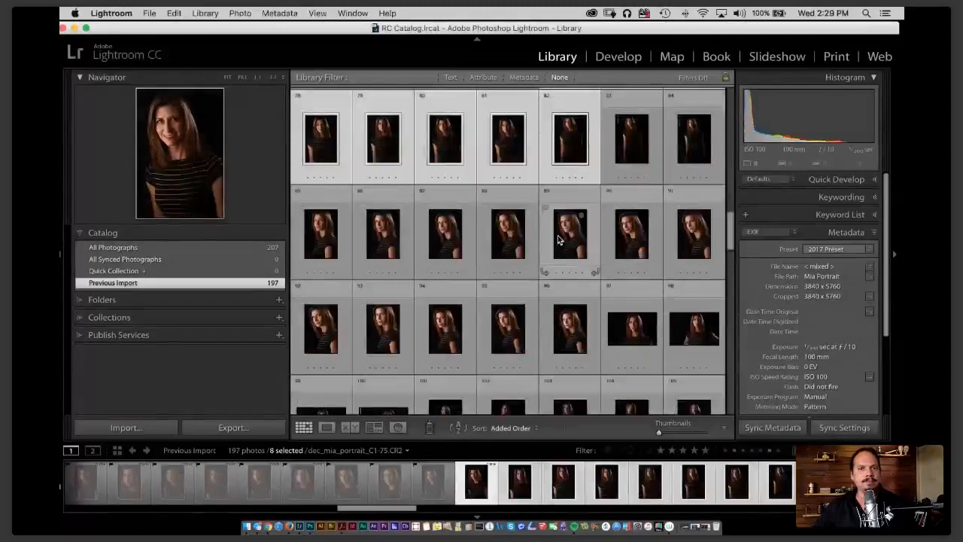
scroll(362, 156, "up", 2)
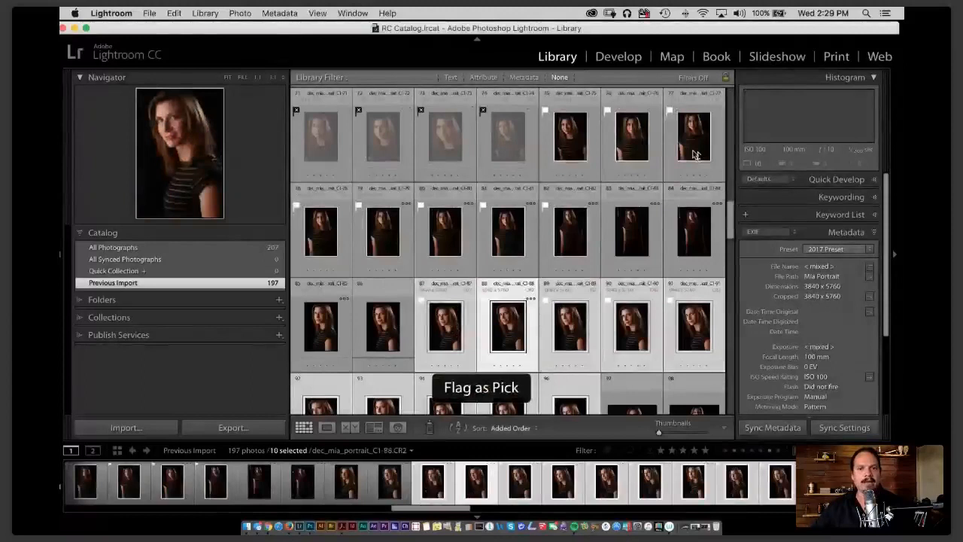
Select photos 97 to 133 and set them as rejected, checking photo 102 enlarged before returning to the grid.
scroll(696, 155, "down", 5)
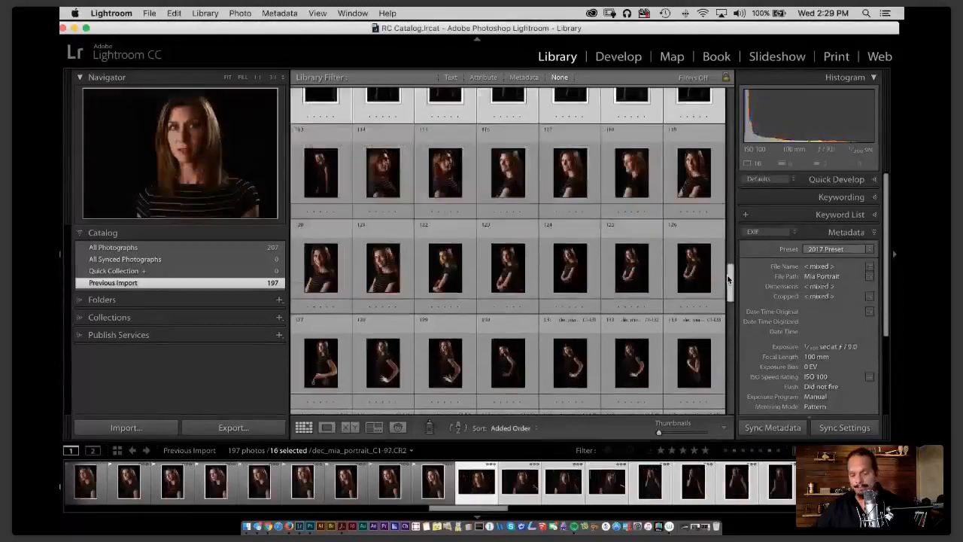
key("x")
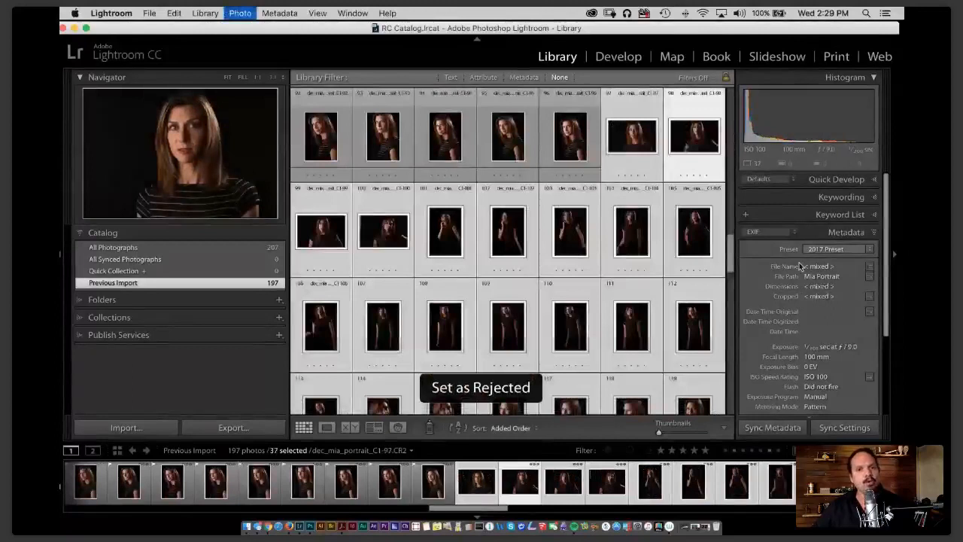
key("e")
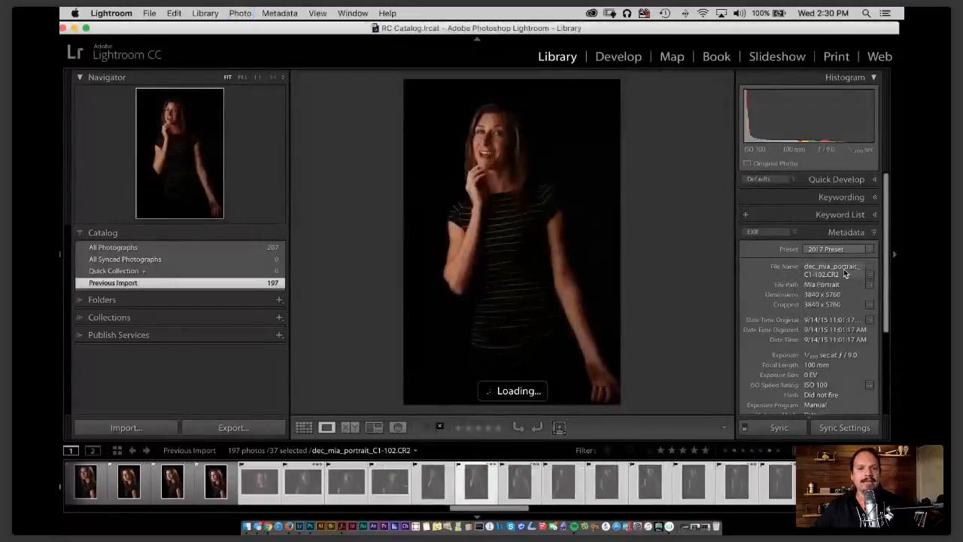
key("g")
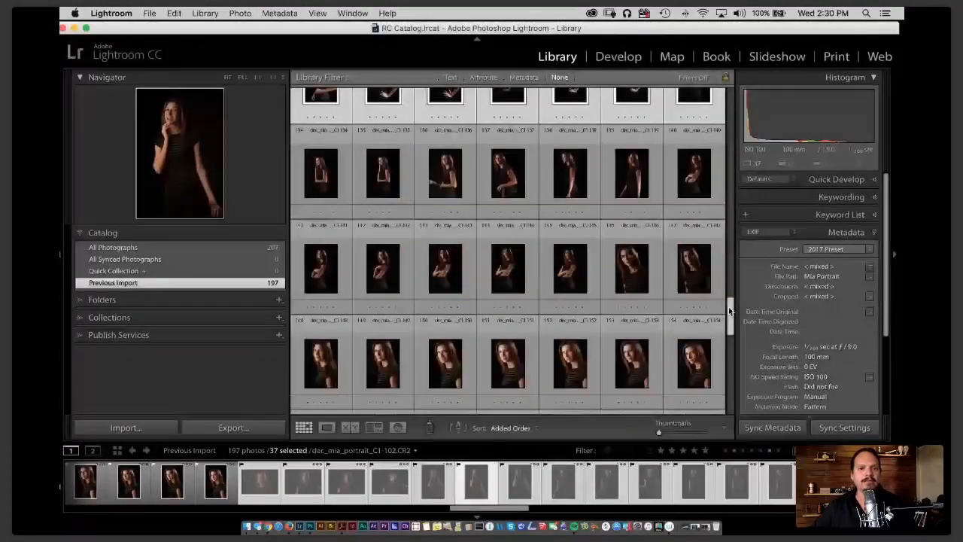
key("x")
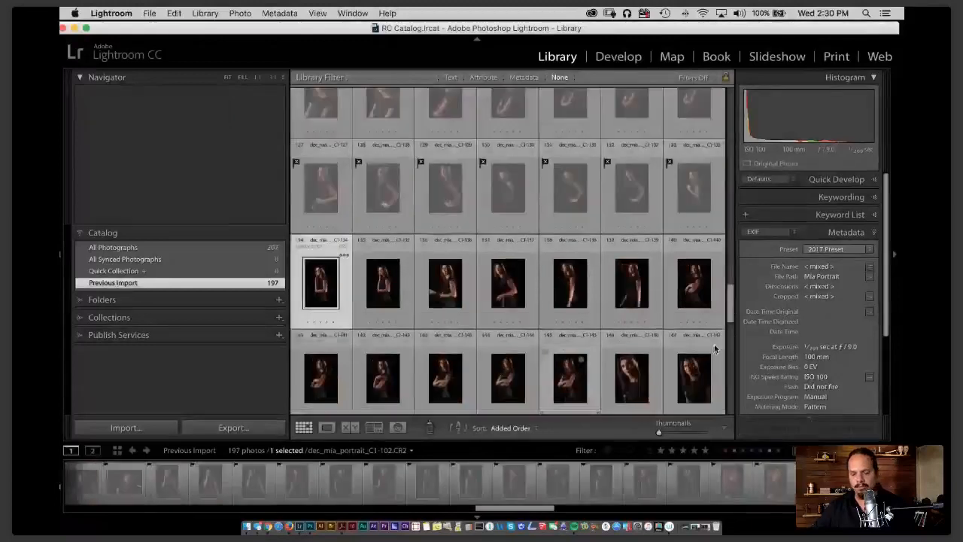
Extend the selection from photo 134 through photo 147 and set those photos as rejected.
left_click(714, 344, "shift")
key("x")
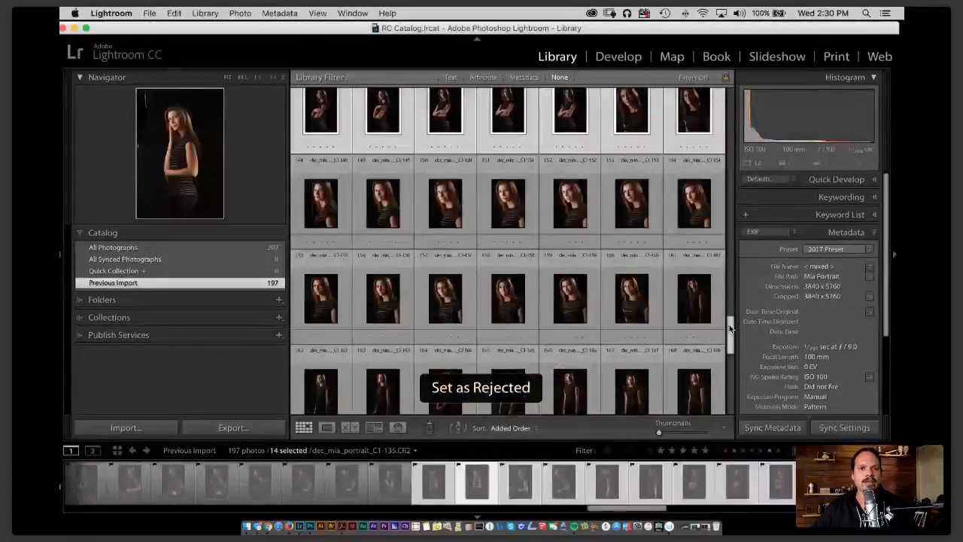
In enlarged view, flag photos 150 to 152 as picks and reject photo 153, and return to the grid.
left_click_drag(729, 324, 729, 318)
left_click(508, 265)
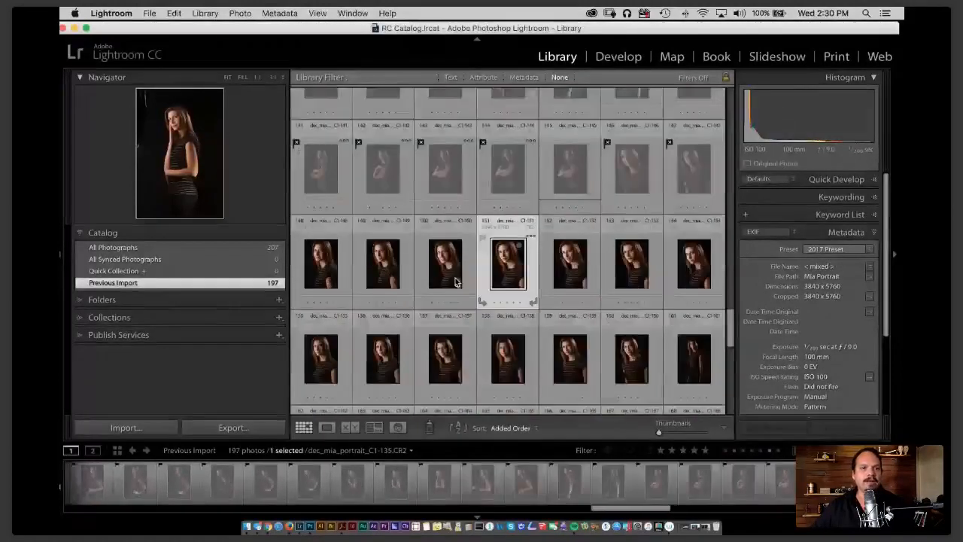
key("Left")
key("Left")
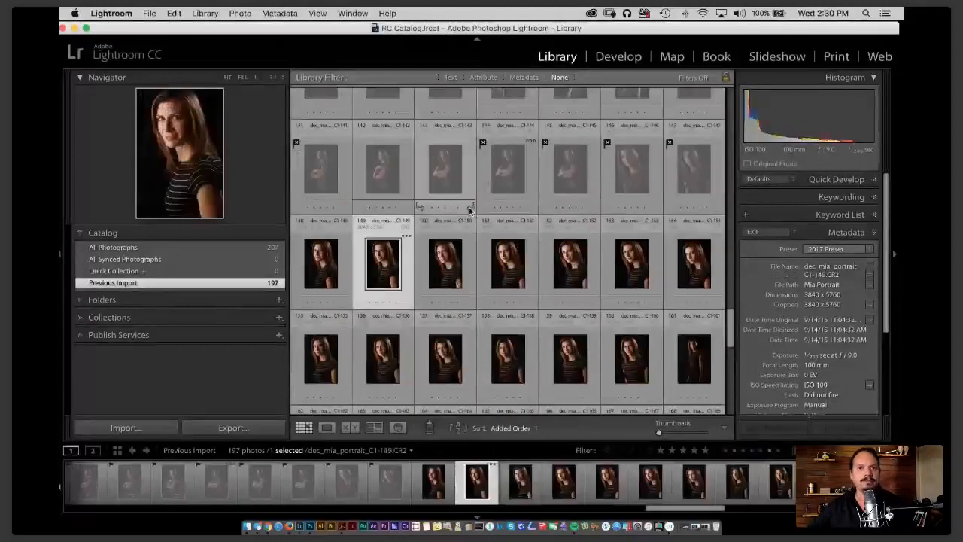
key("Right")
key("e")
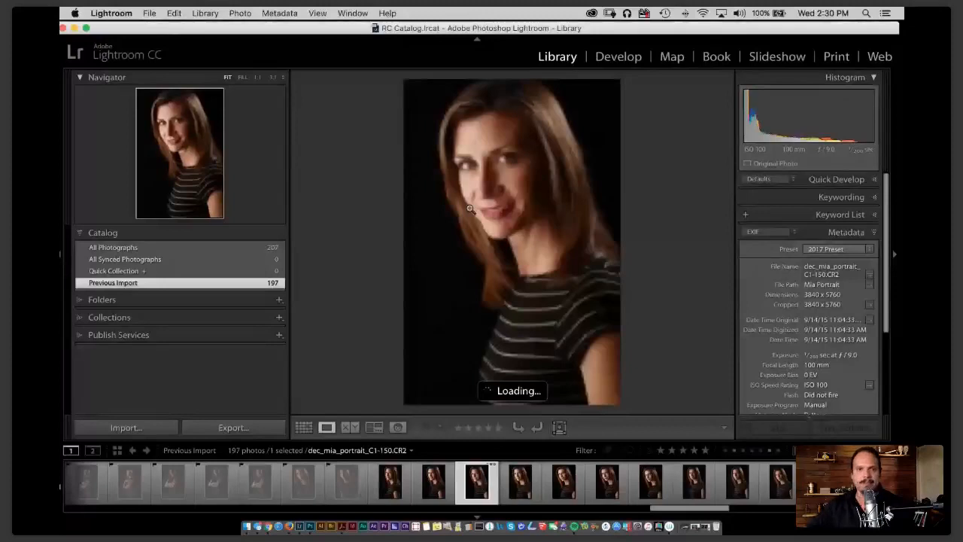
key("p")
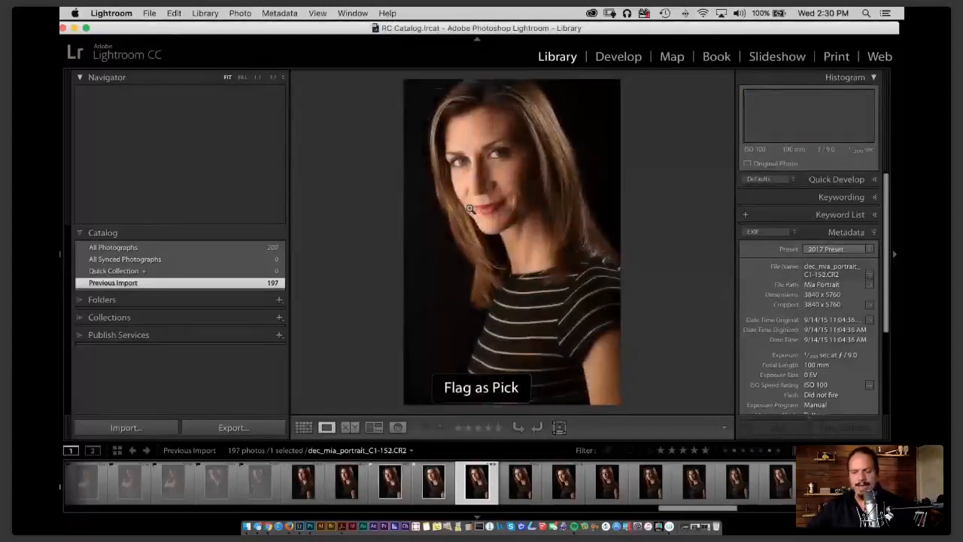
key("p")
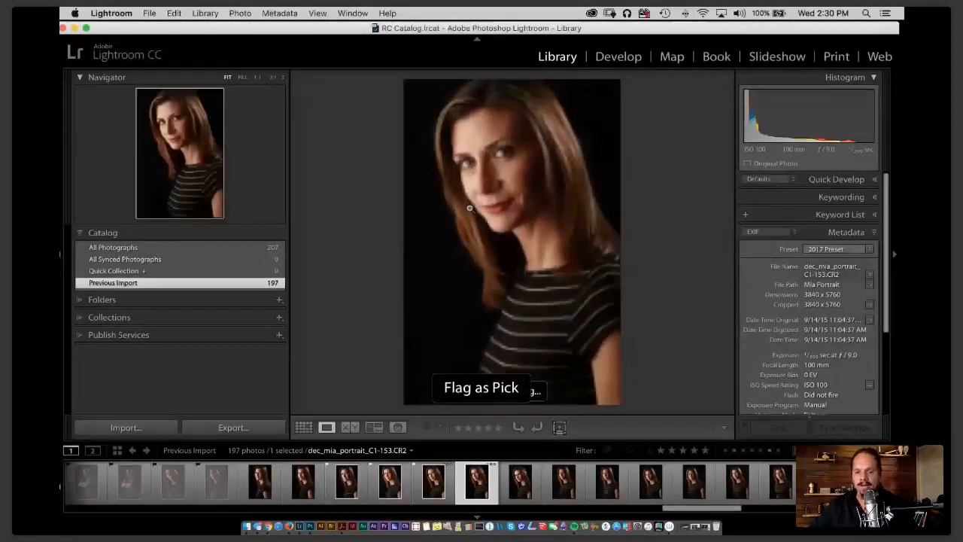
key("x")
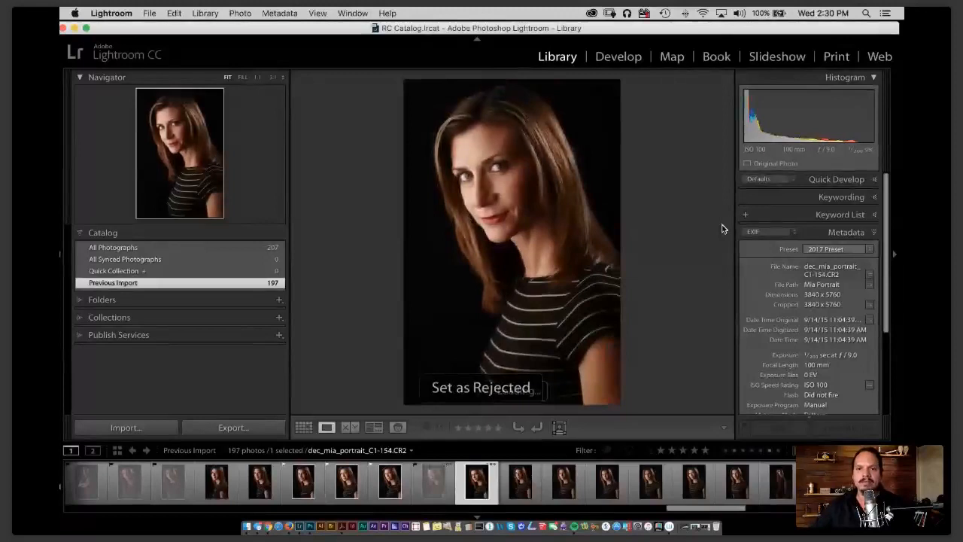
key("g")
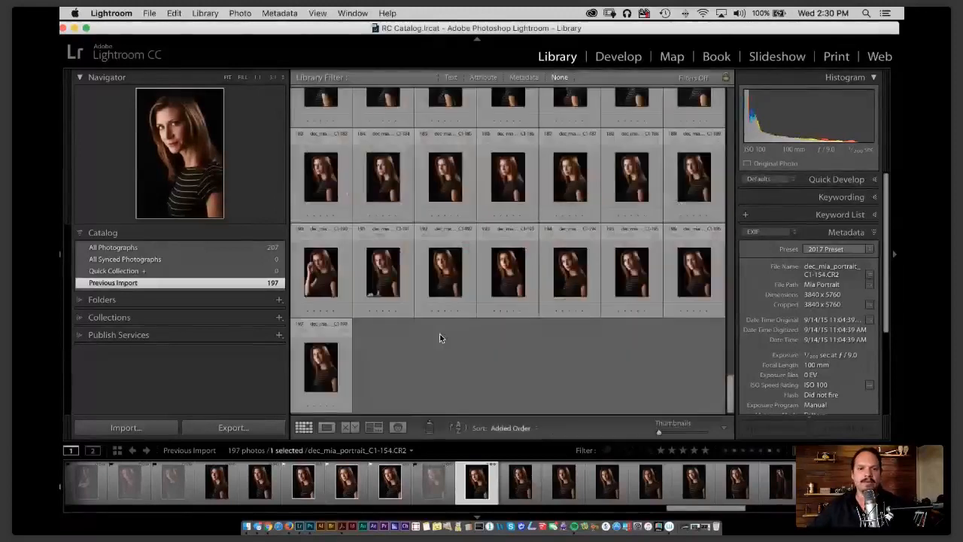
Select photos 154 through 197, set them as rejected and clear the selection.
left_click(323, 380, "shift")
key("x")
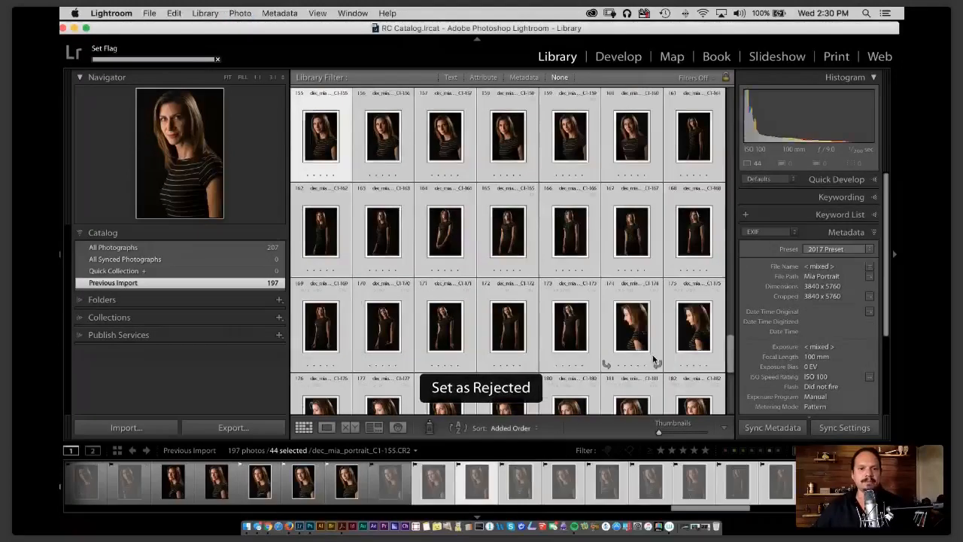
key("super+d")
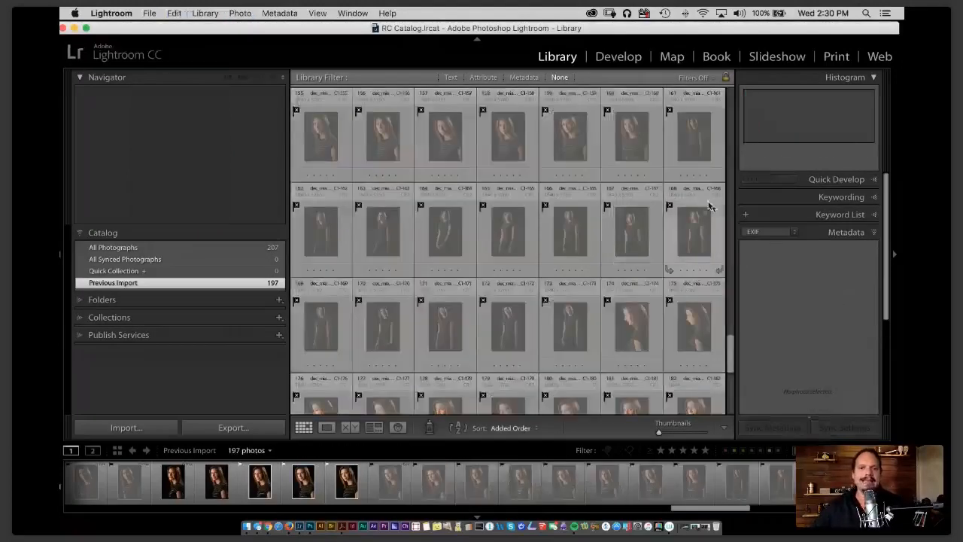
View the last photo enlarged with the panels hidden and the lights out, and flag it as a pick.
left_click_drag(729, 349, 714, 444)
double_click(320, 371)
key("shift+Tab")
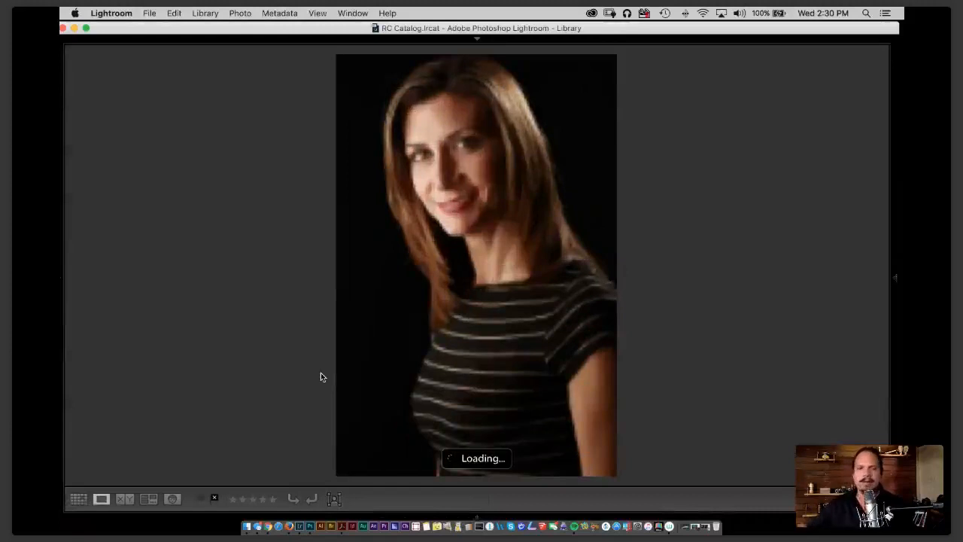
key("l")
key("l")
key("p")
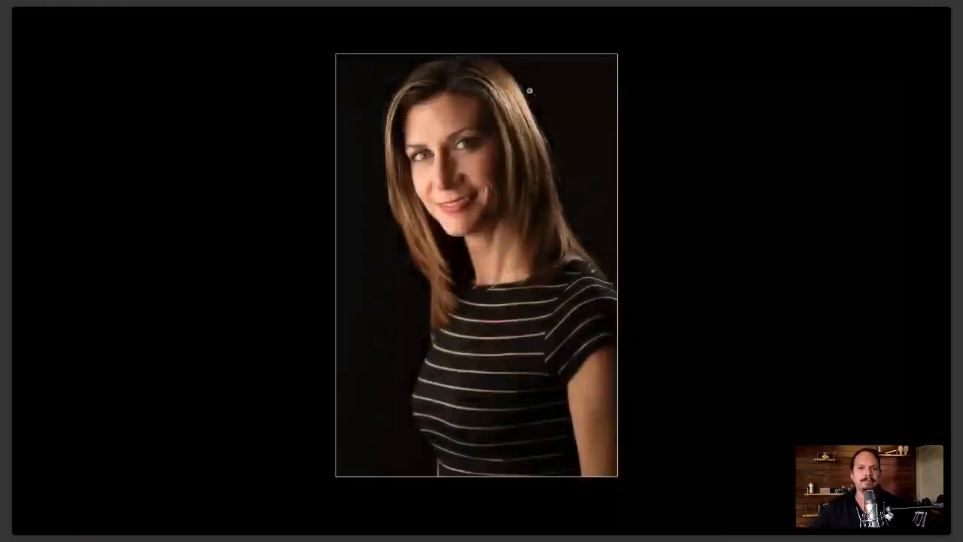
key("l")
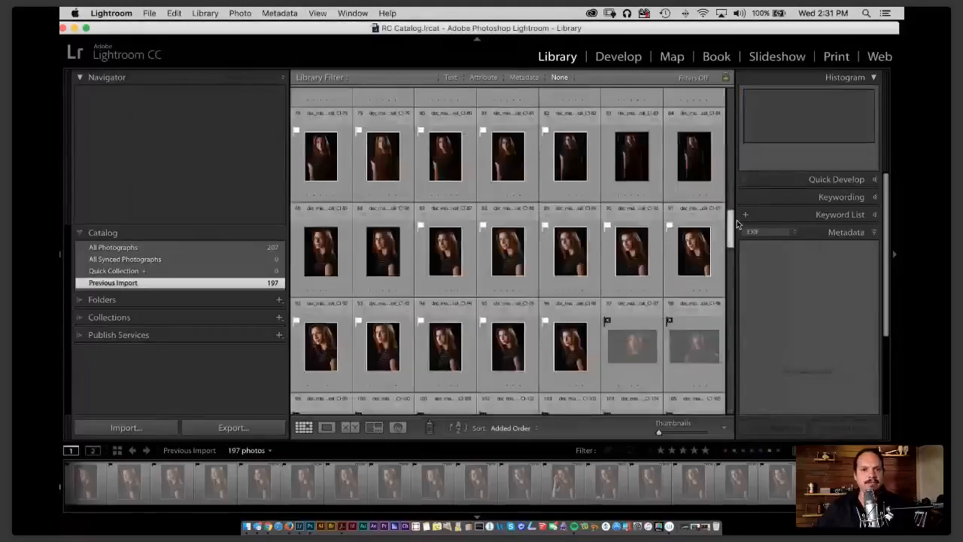
Turn on attribute filtering, show only the picked photos, and turn the pick filter off again.
left_click_drag(738, 224, 727, 145)
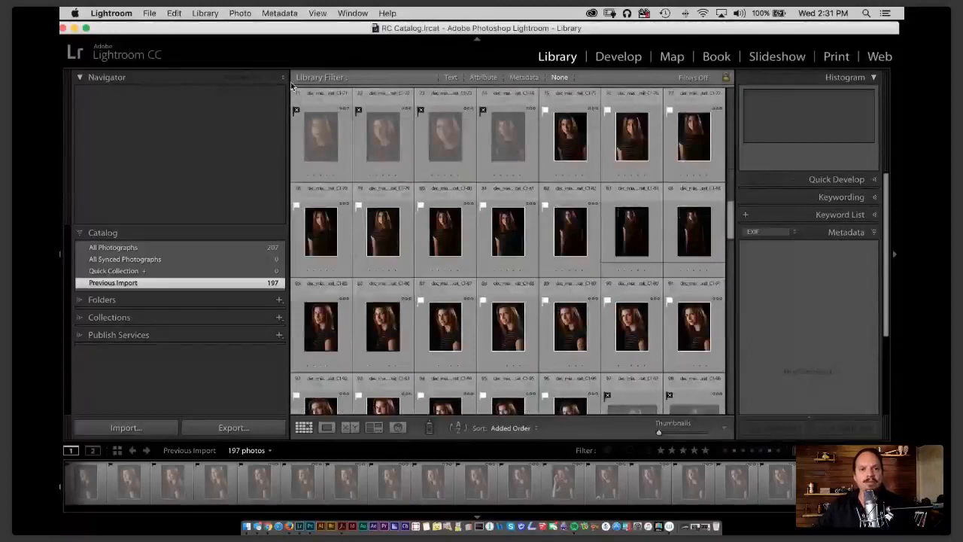
left_click(485, 79)
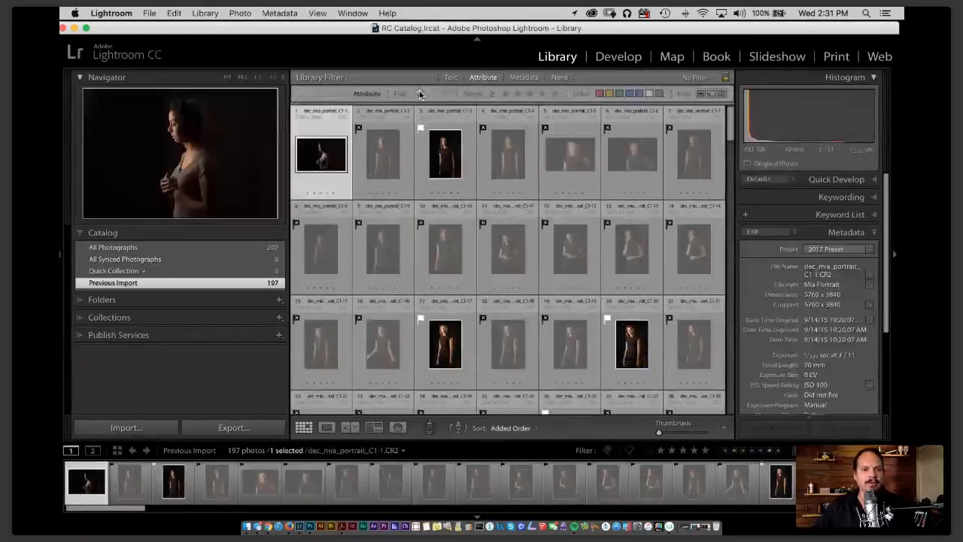
left_click(420, 94)
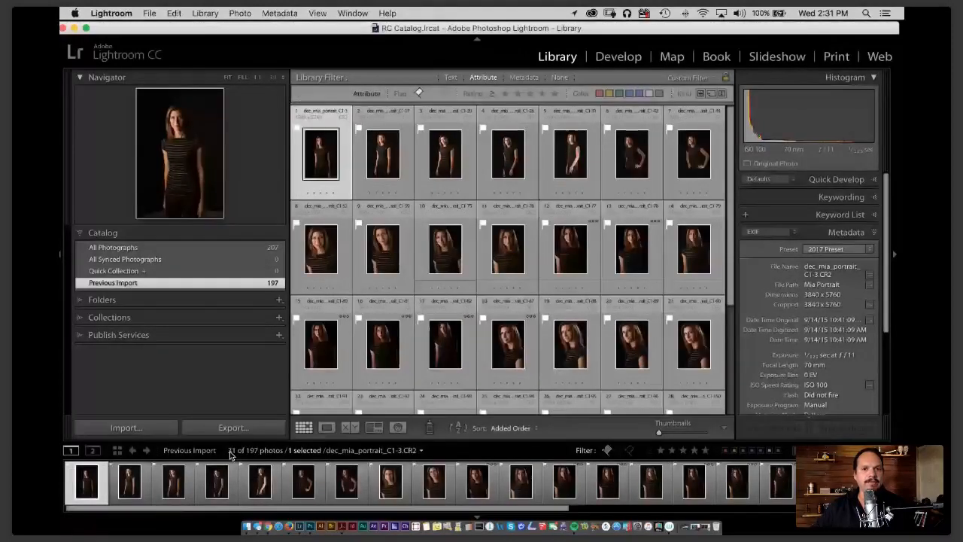
left_click(420, 94)
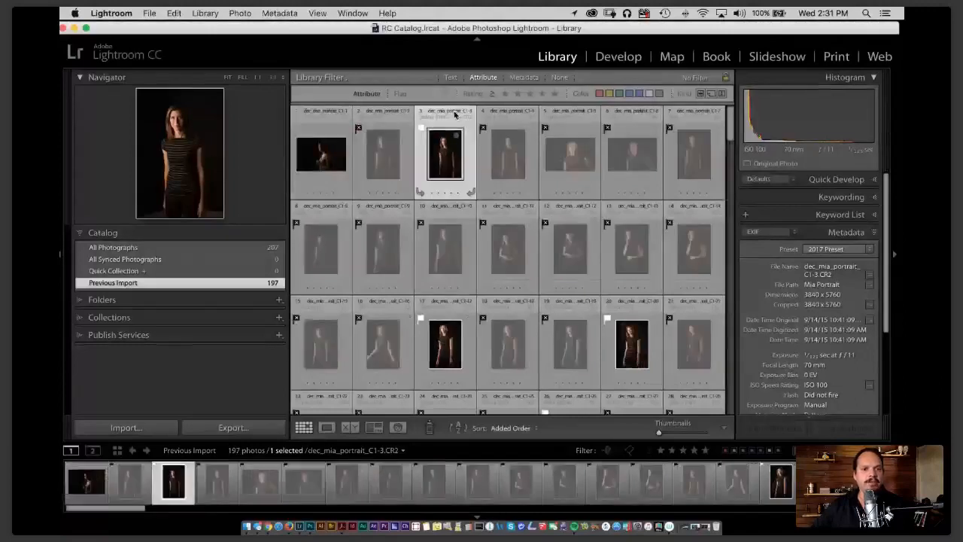
Filter the import to rejected photos, add the picks to the filter, and clear both flag filters.
left_click(445, 94)
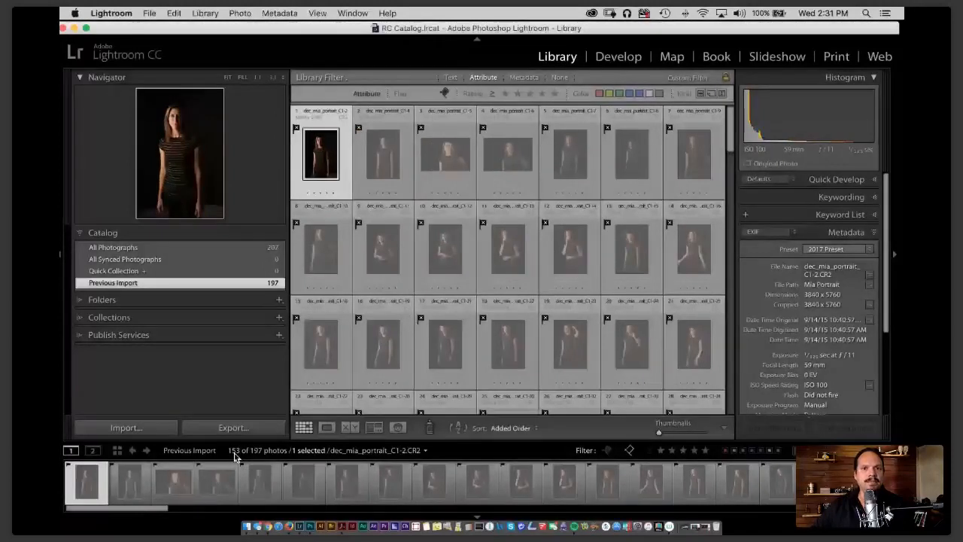
left_click(419, 93)
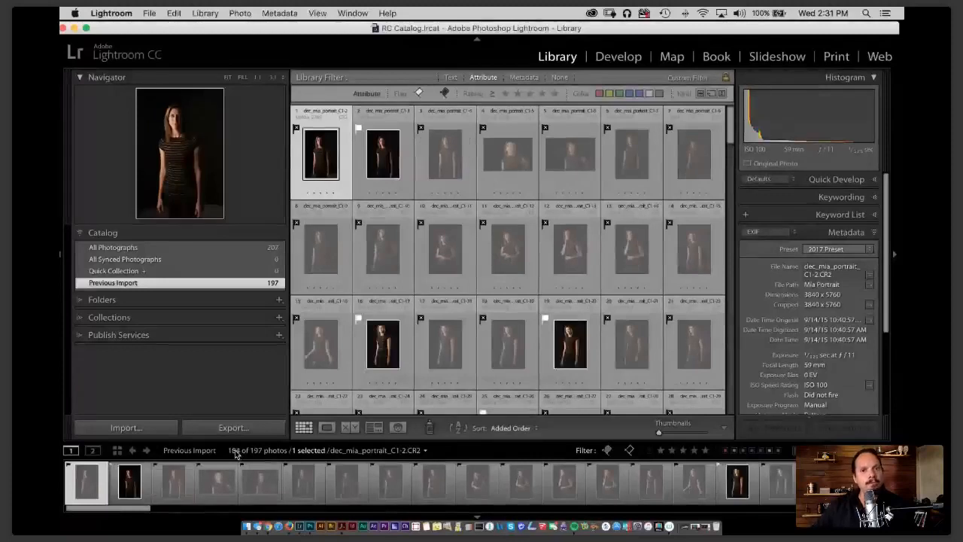
left_click(445, 93)
left_click(421, 93)
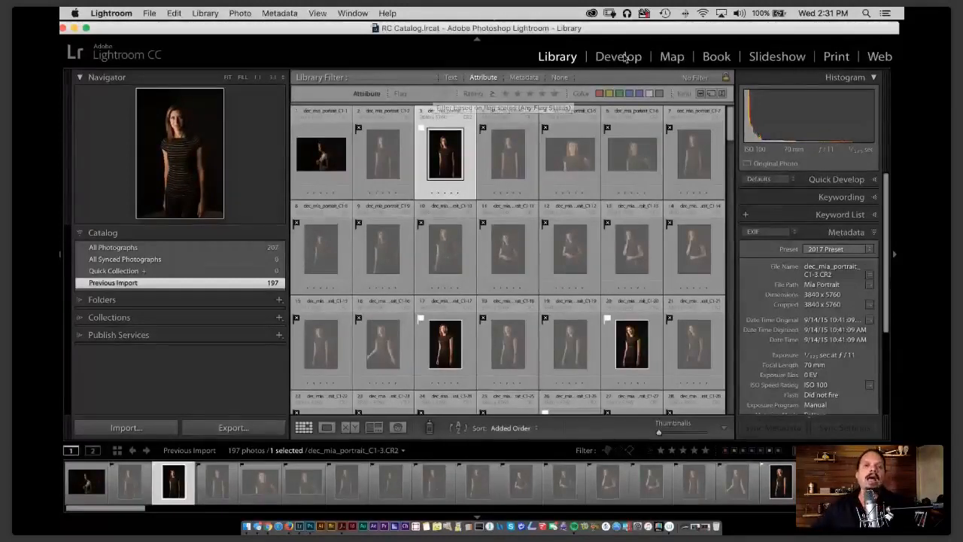
Filter to unflagged photos only and view them enlarged with panels hidden and lights out, advancing to the second photo.
left_click(433, 94)
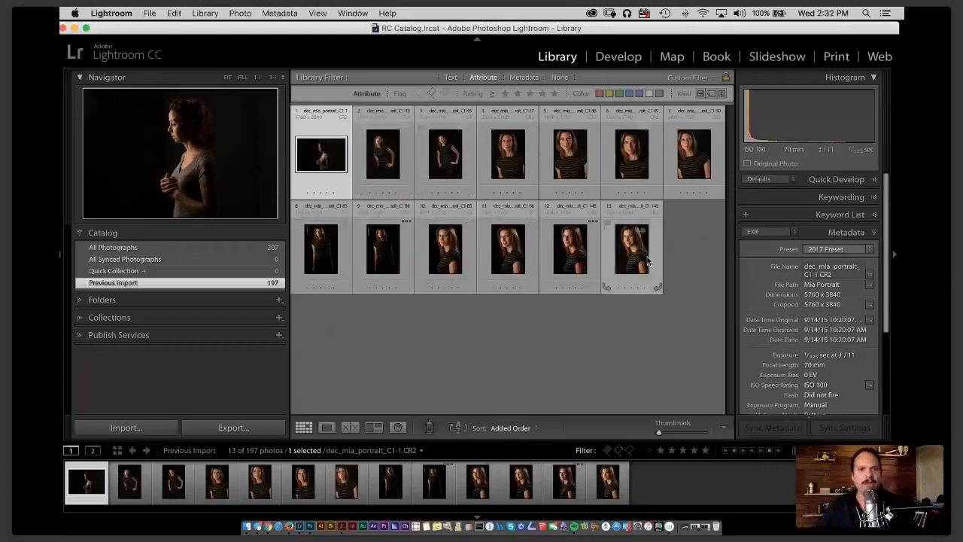
key("shift+Tab")
key("shift+Tab")
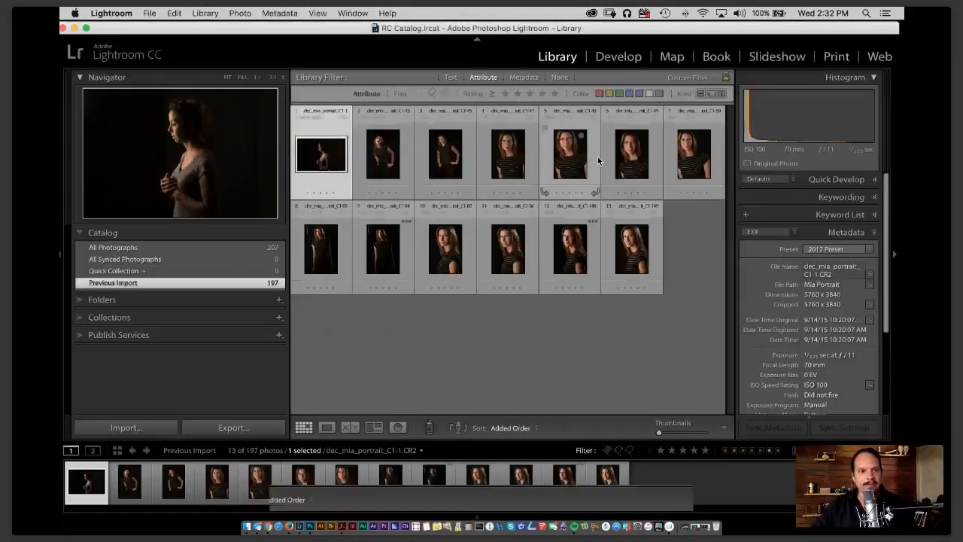
key("shift+Tab")
double_click(598, 157)
key("l")
key("l")
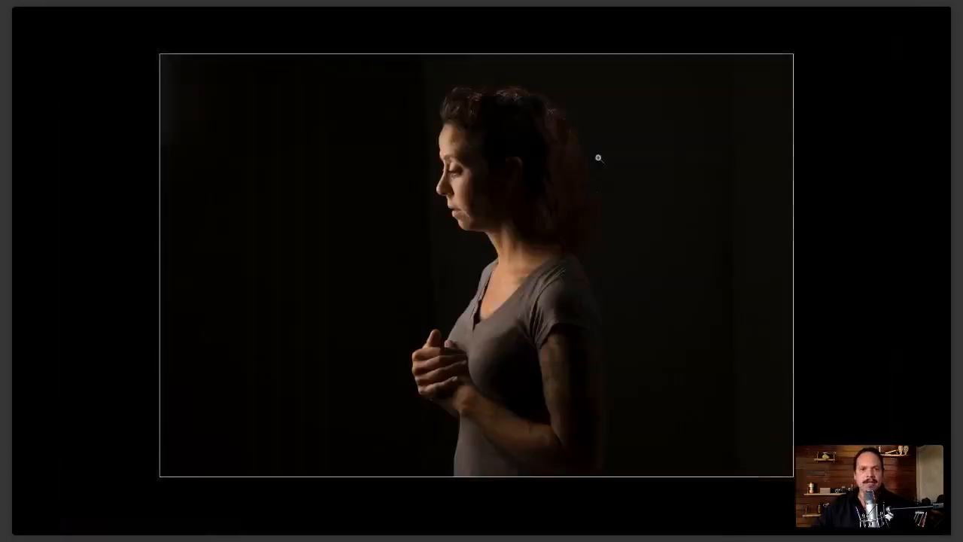
key("Right")
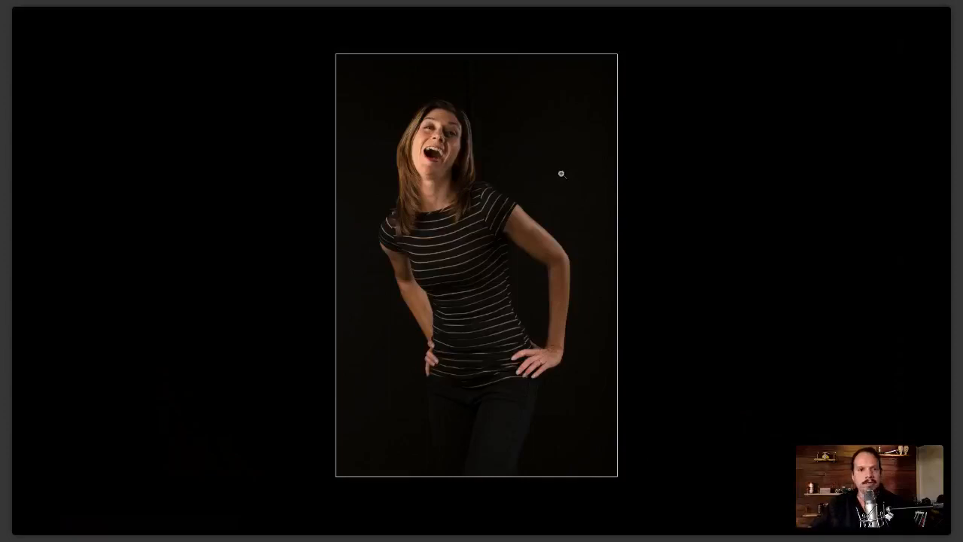
Reject the hands-on-hips portraits, flag the front-facing close-ups as picks and reject the dark standing portraits.
key("x")
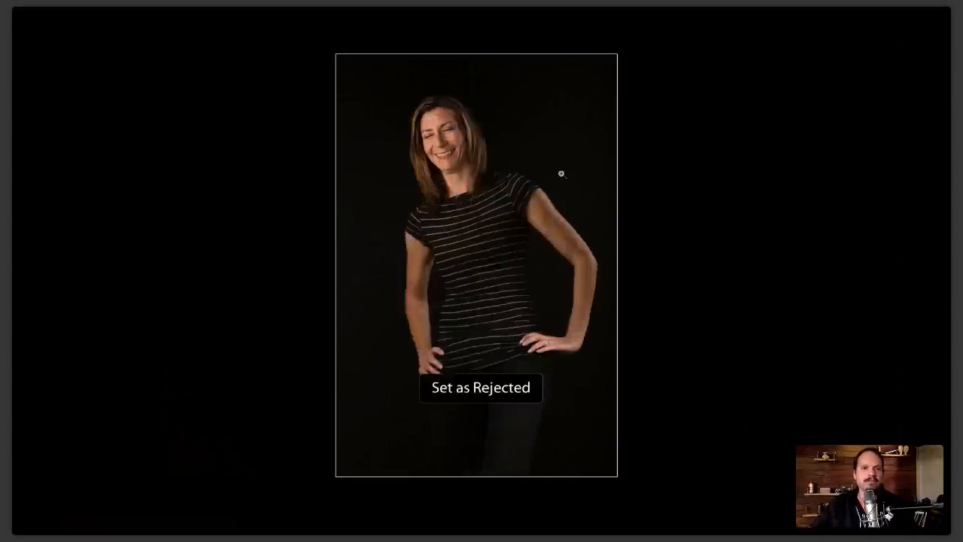
key("x")
key("x")
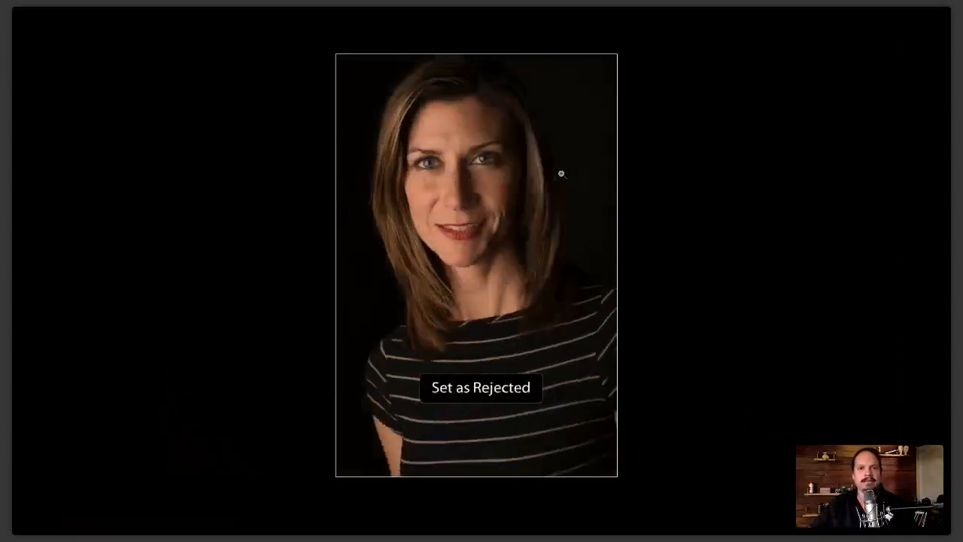
key("p")
key("p")
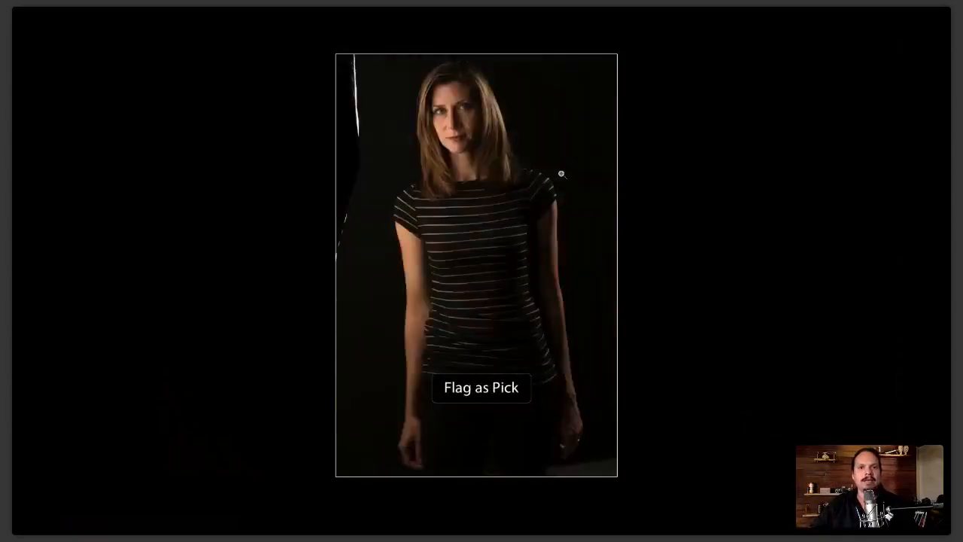
key("p")
key("x")
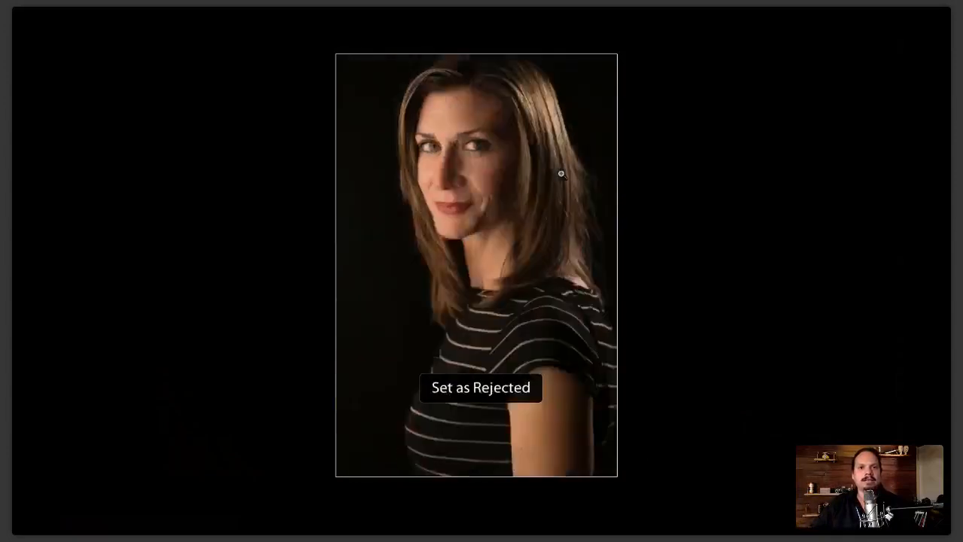
Flag the last angled close-up as a pick and reject the profile photo of the woman in the gray shirt.
key("Right")
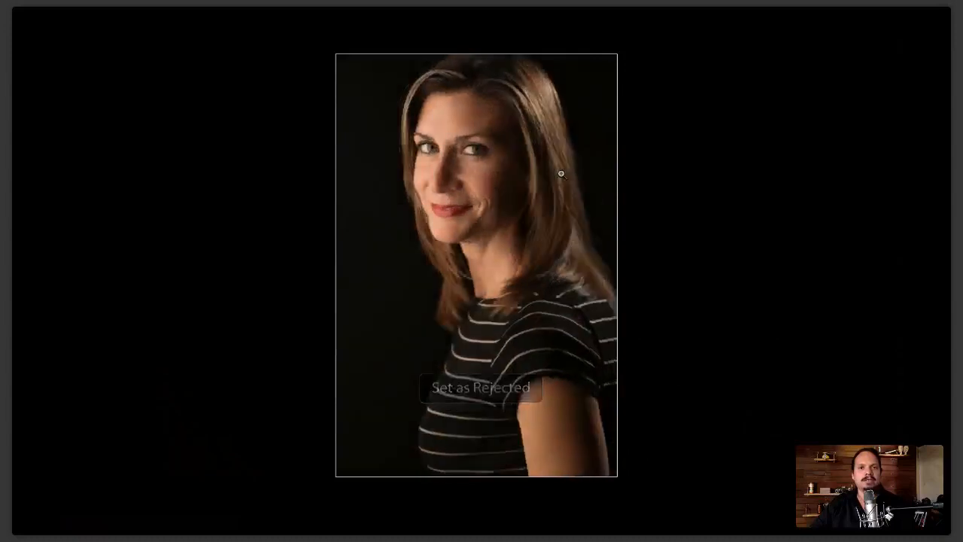
key("Right")
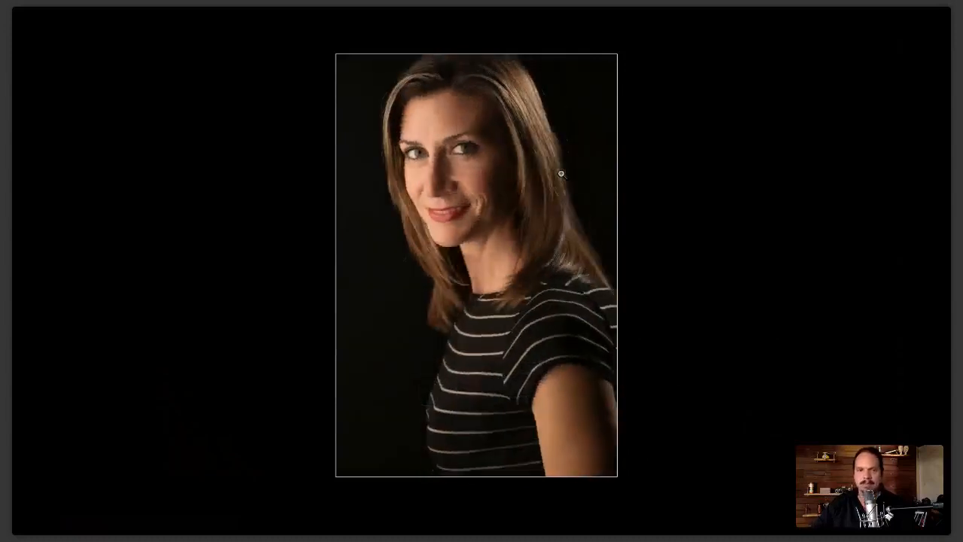
key("p")
key("Right")
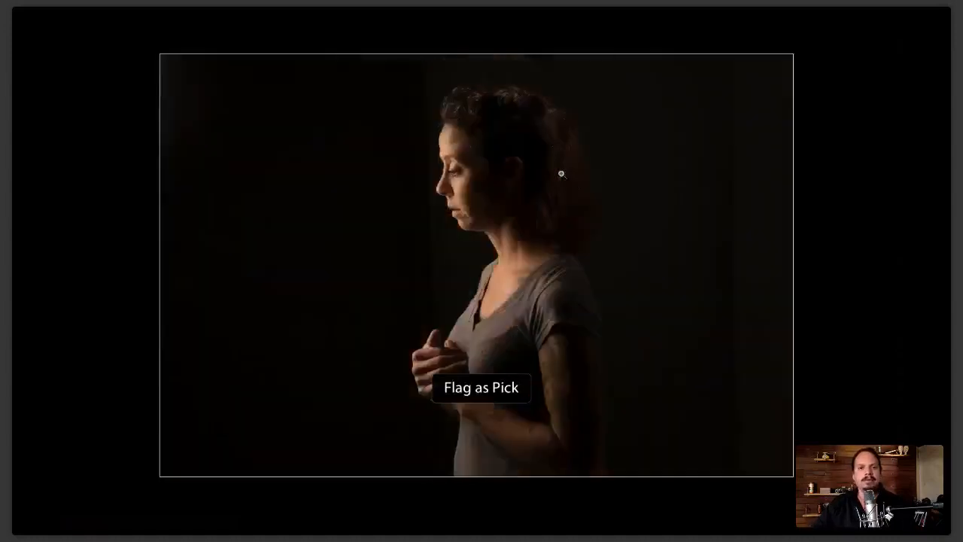
key("x")
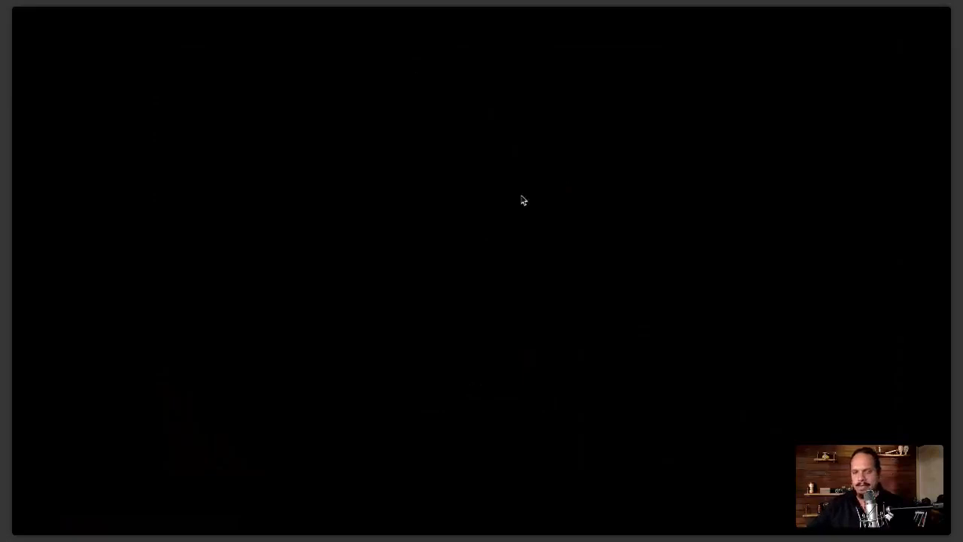
Leave the lights-out view, restore the panels and turn off the unflagged filter so all photos are listed.
key("Escape")
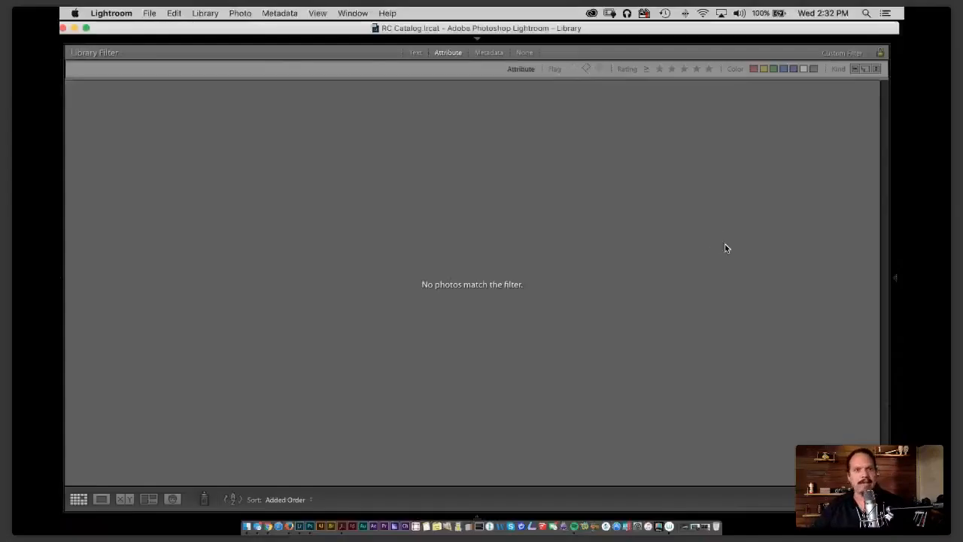
key("shift+Tab")
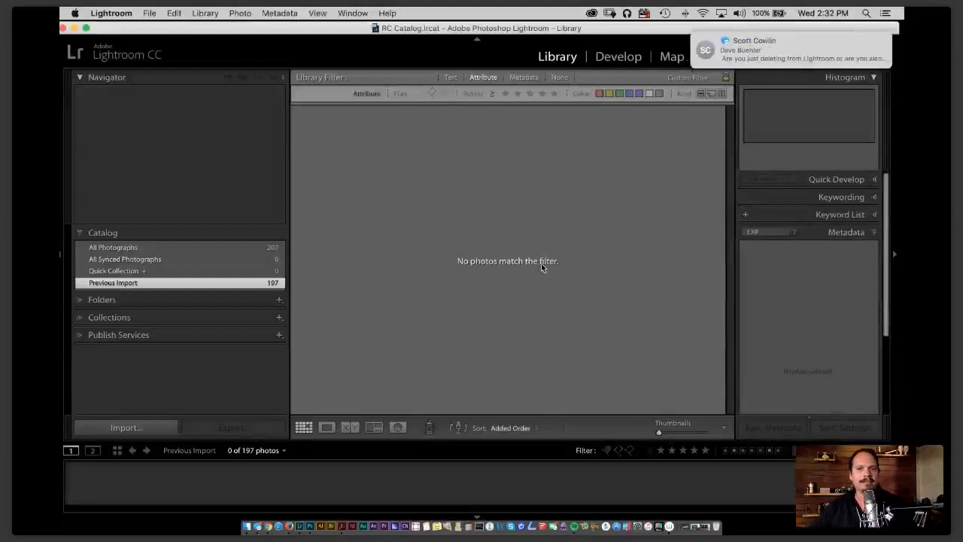
left_click(433, 95)
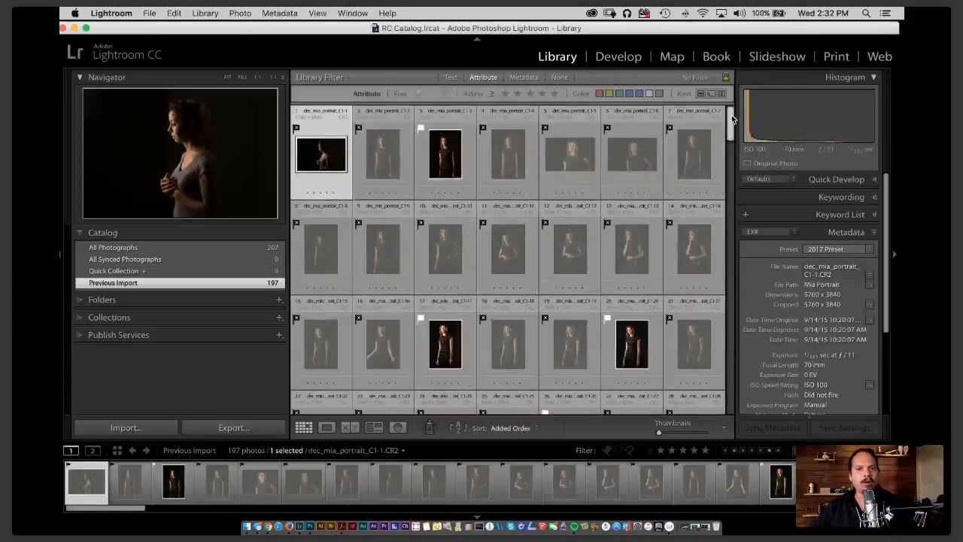
Filter the grid to rejected photos only, select them all and delete them from disk.
left_click_drag(734, 118, 715, 294)
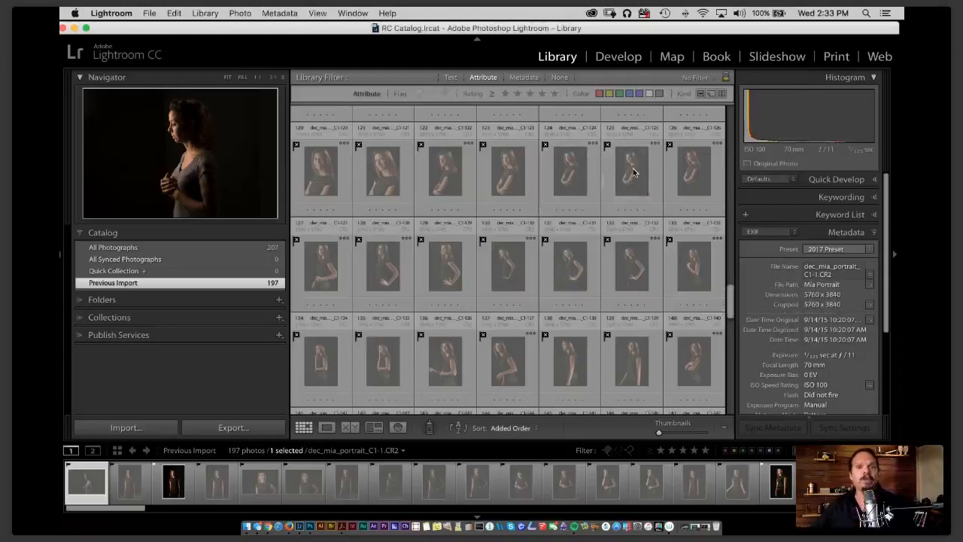
left_click(445, 93)
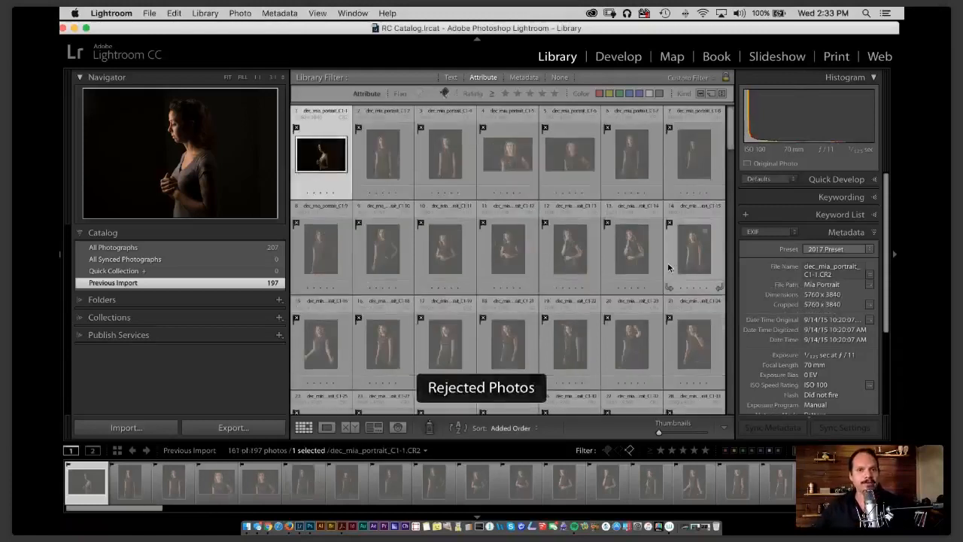
key("super+a")
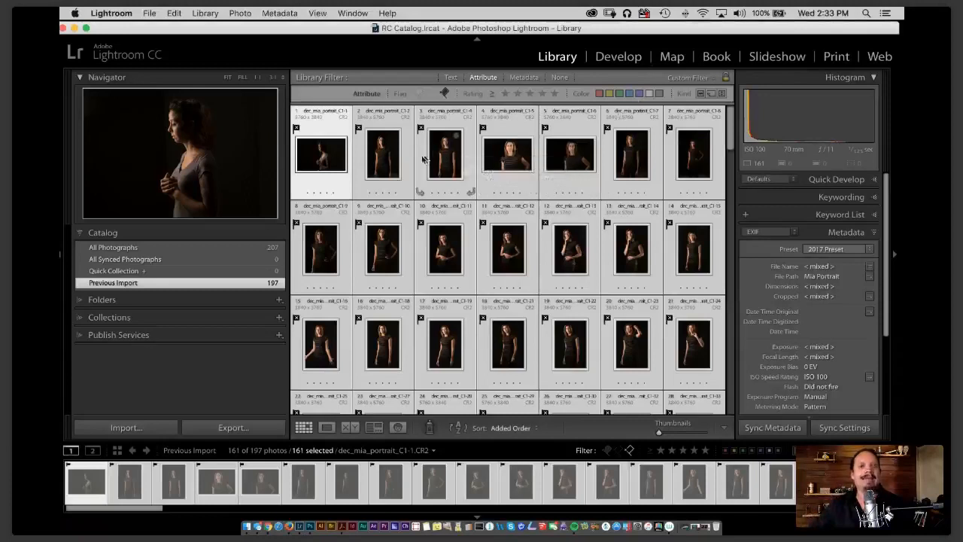
left_click(240, 13)
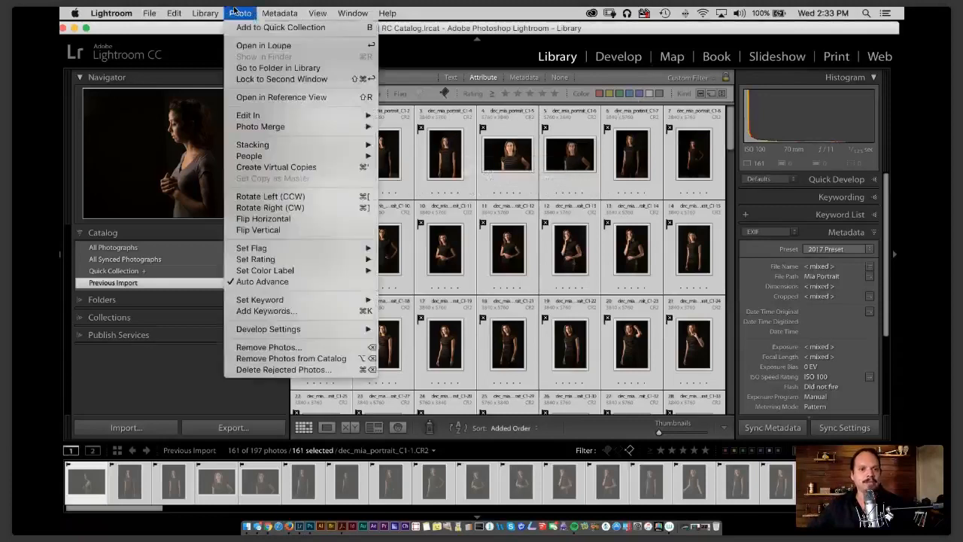
left_click(415, 12)
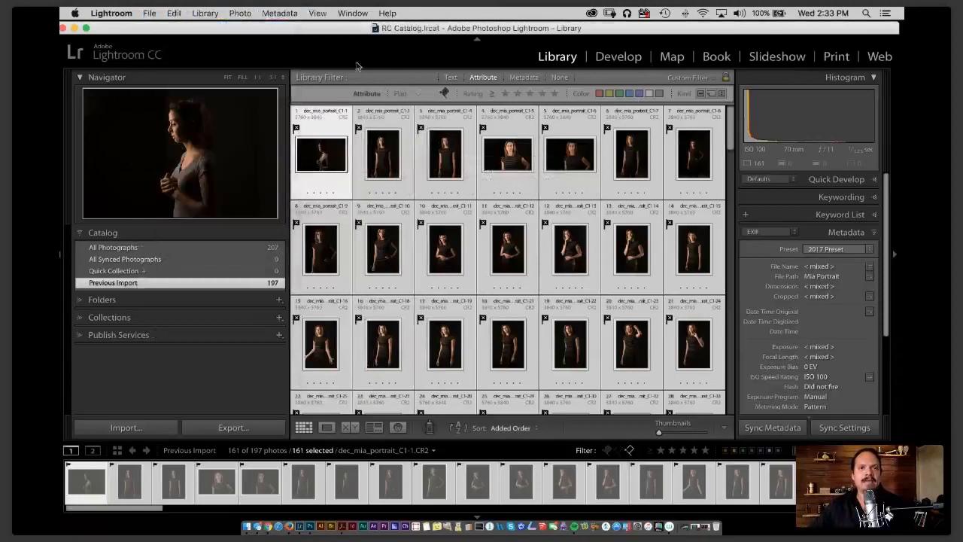
key("Delete")
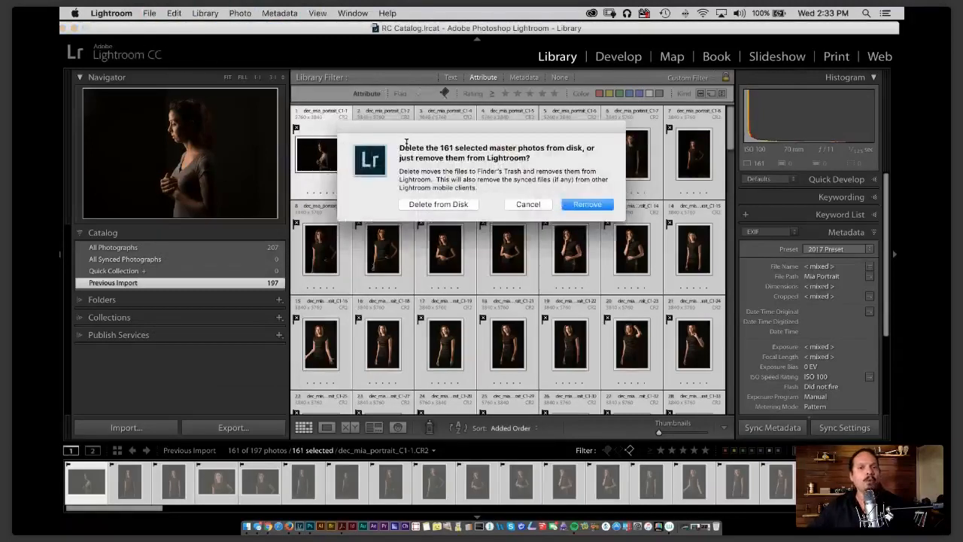
left_click_drag(399, 147, 566, 161)
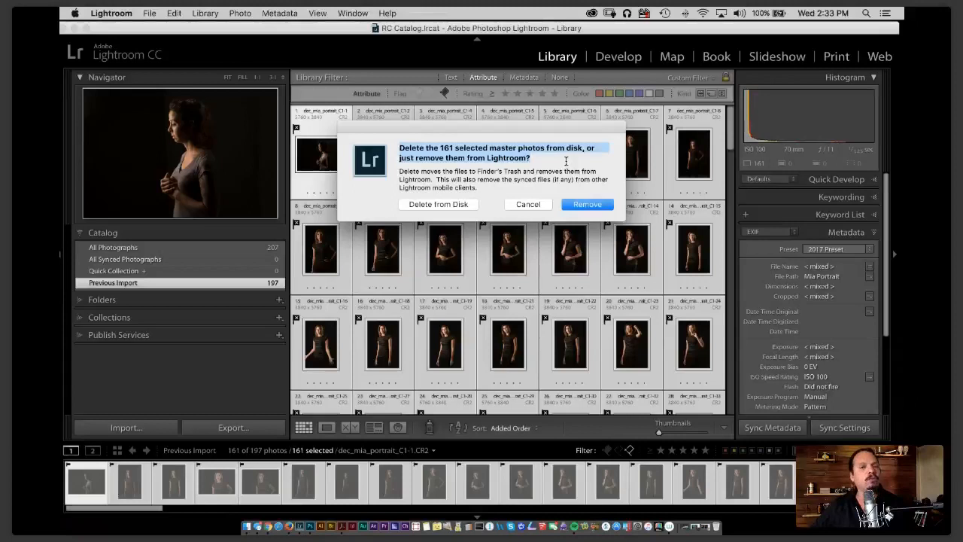
left_click(566, 160)
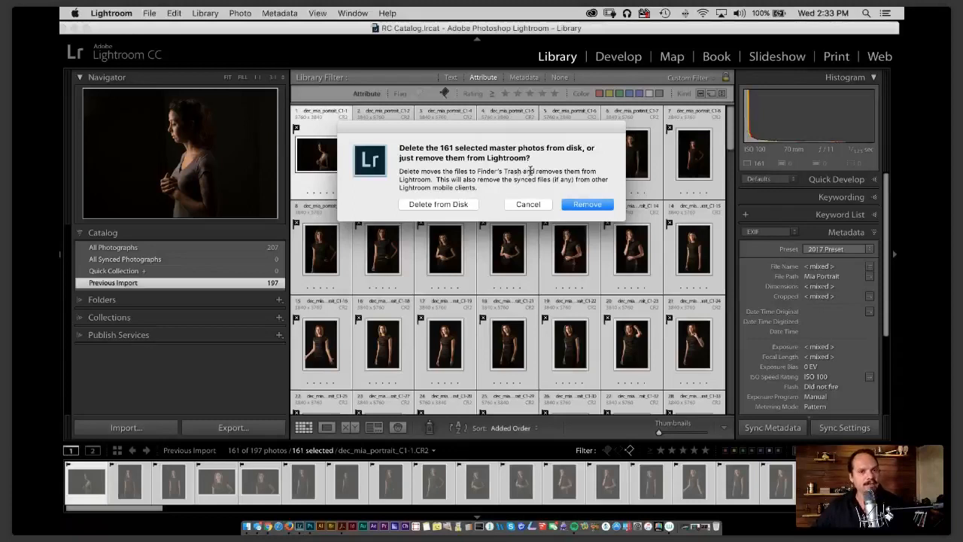
left_click(446, 204)
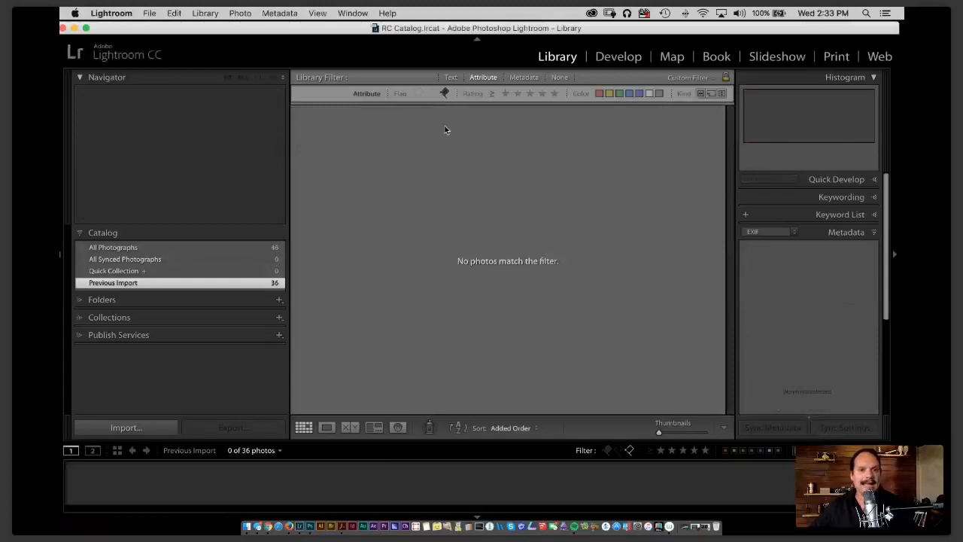
Turn off the rejected filter and show only the photos flagged as picks.
left_click(445, 93)
left_click(445, 94)
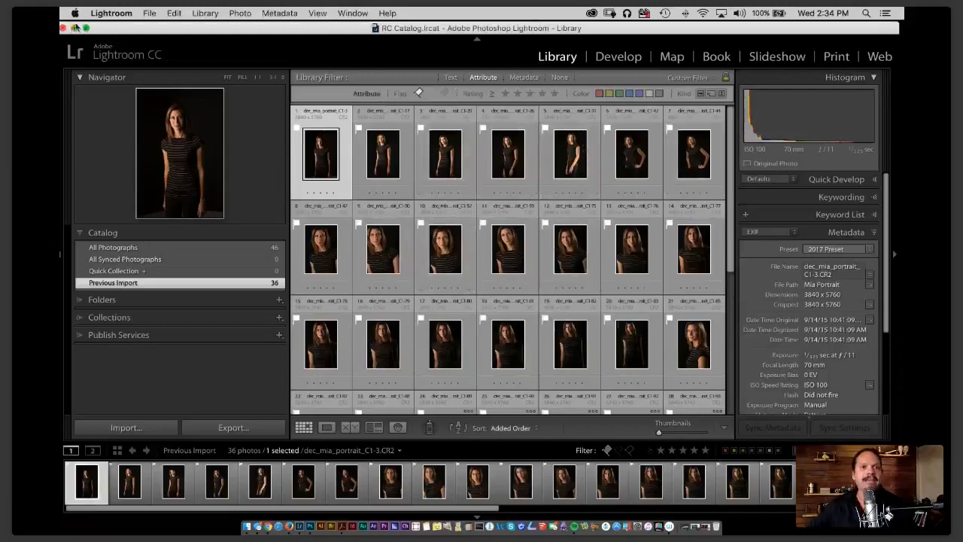
key("l")
Minimize Lightroom, open the LR Coursefiles folder in Finder and check the Mia Portrait folder's contents and total size.
left_click(74, 28)
double_click(866, 121)
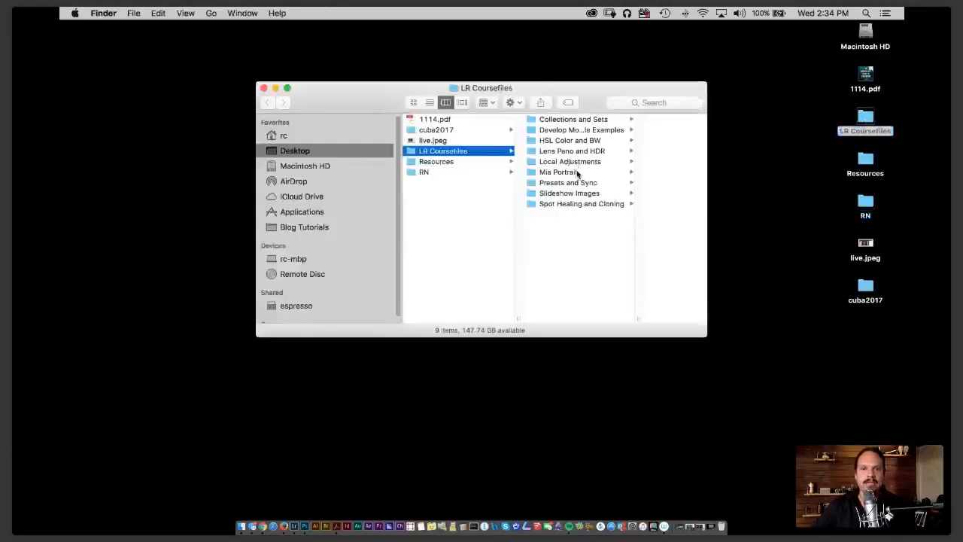
left_click(580, 176)
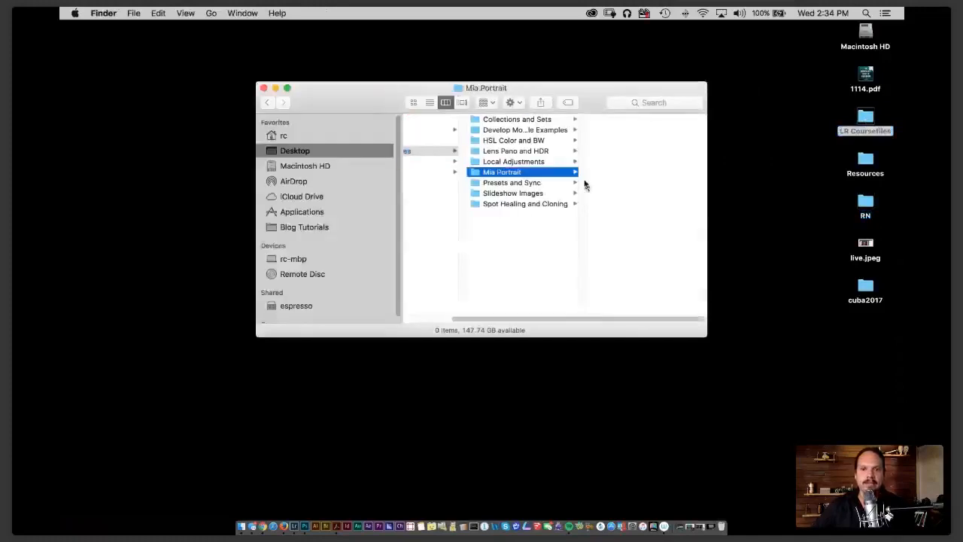
right_click(519, 172)
left_click(586, 215)
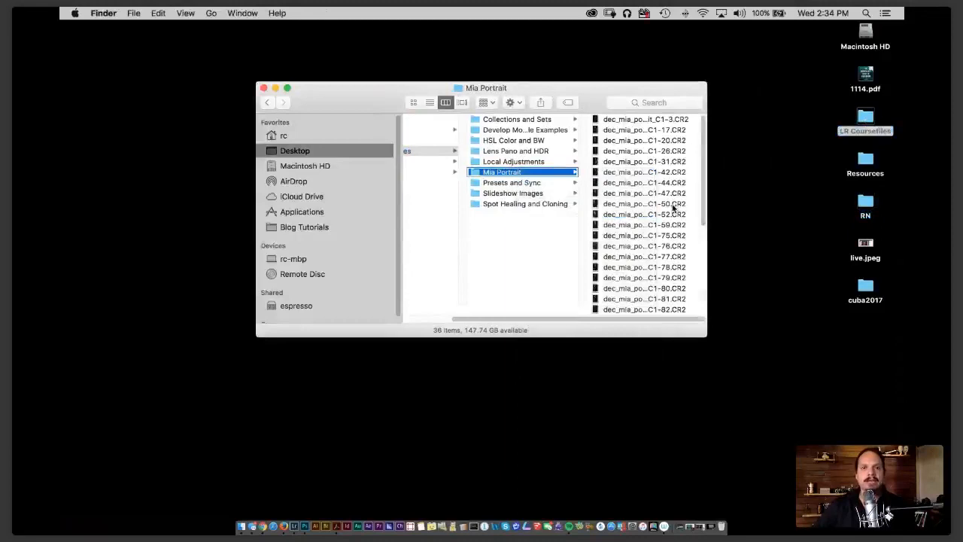
left_click_drag(183, 50, 220, 51)
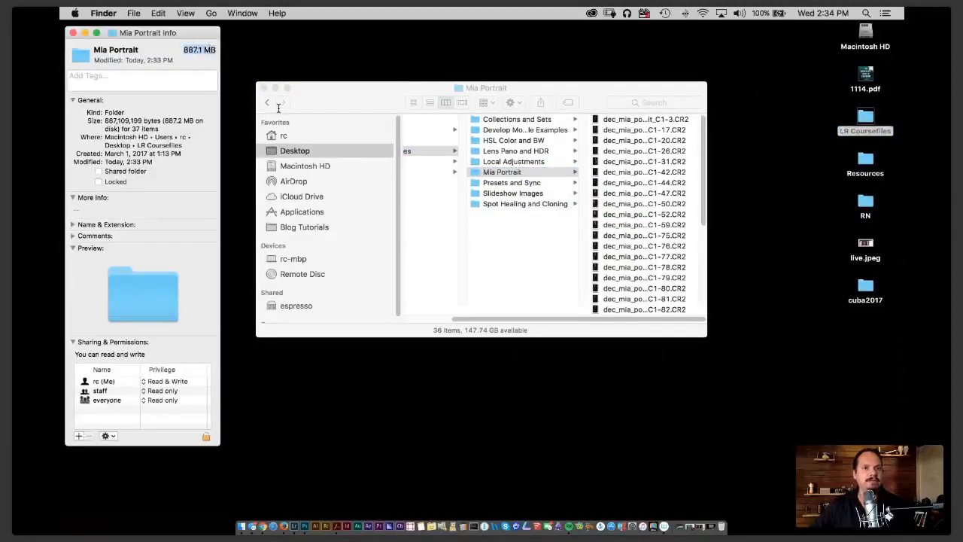
left_click(72, 34)
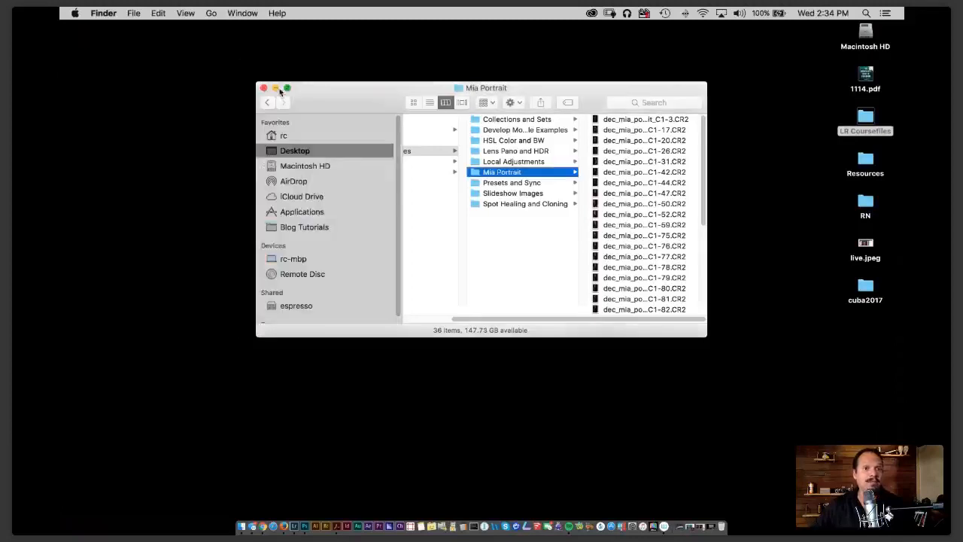
left_click(288, 87)
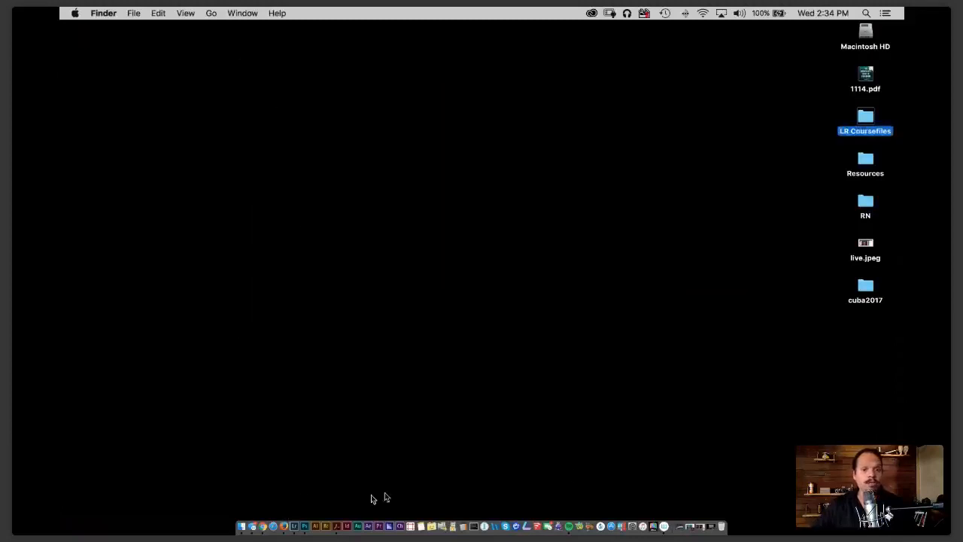
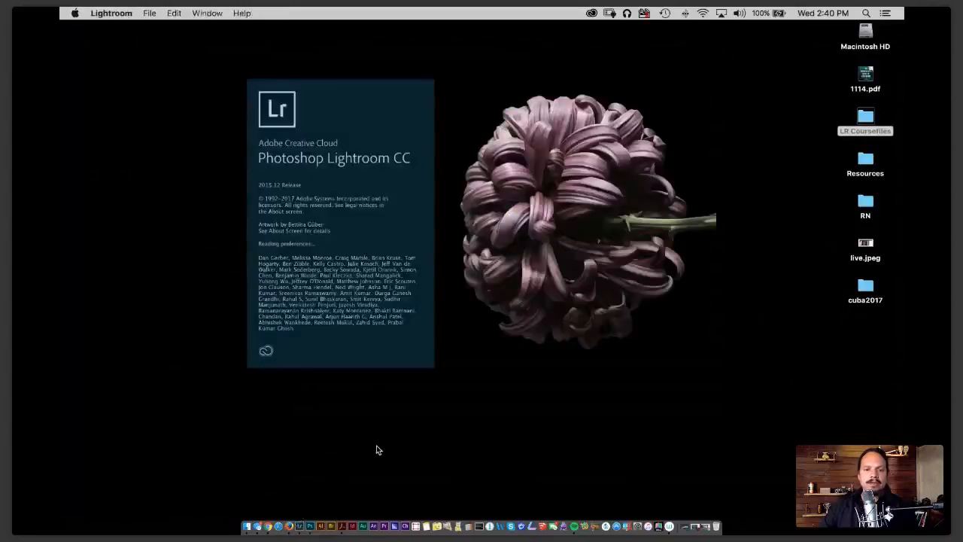
left_click(247, 528)
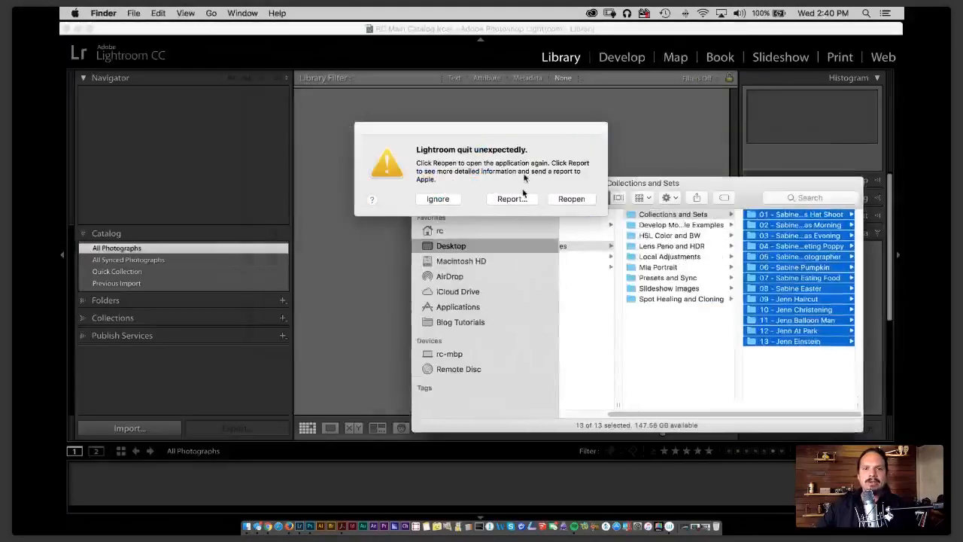
left_click(440, 196)
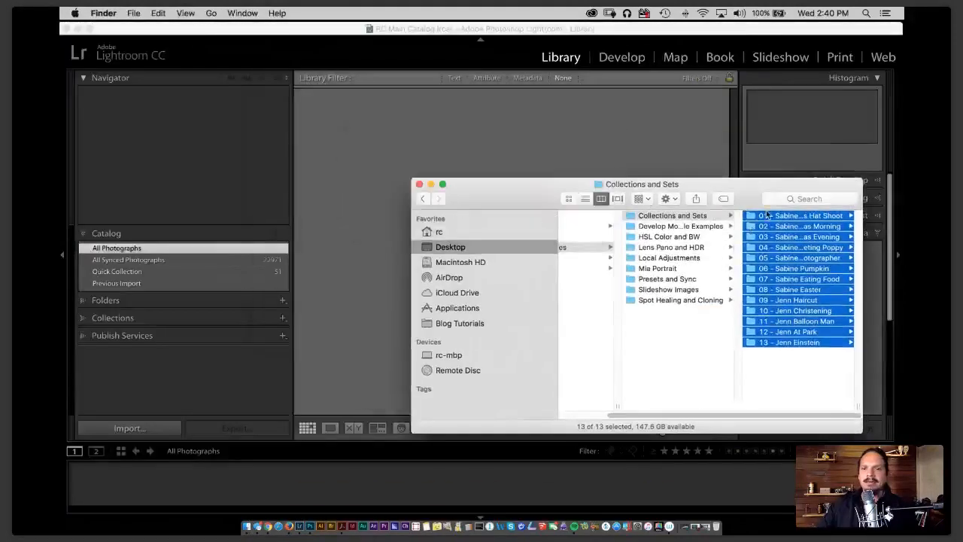
left_click_drag(757, 216, 324, 488)
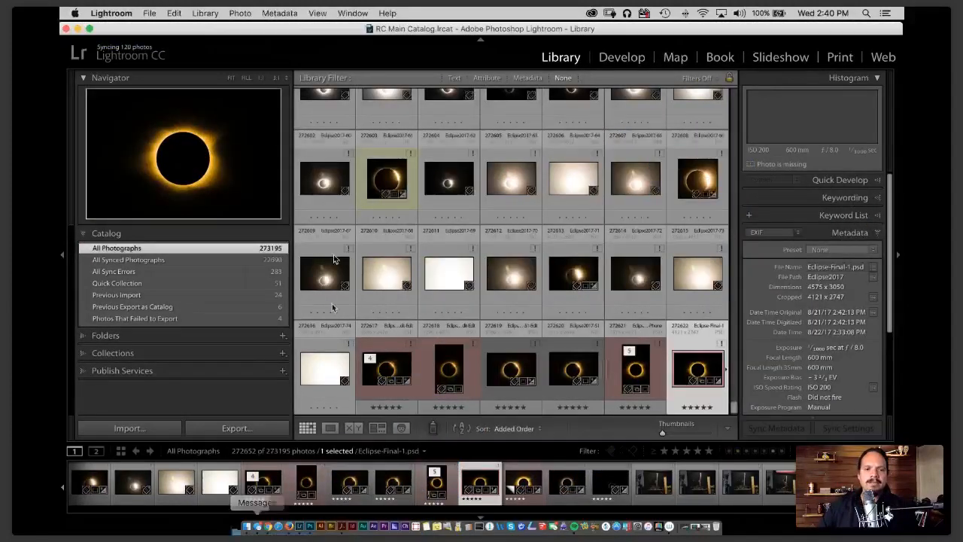
key("super+z")
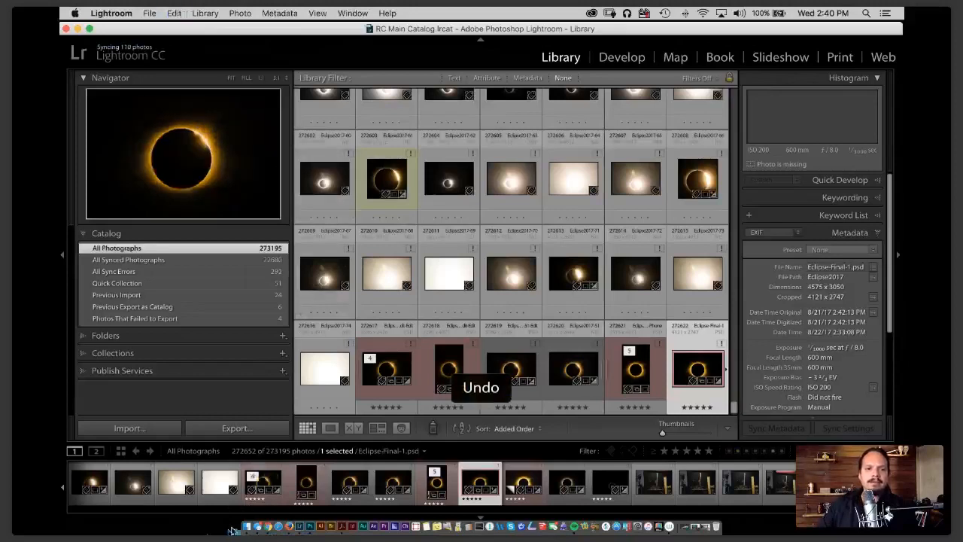
left_click(218, 533)
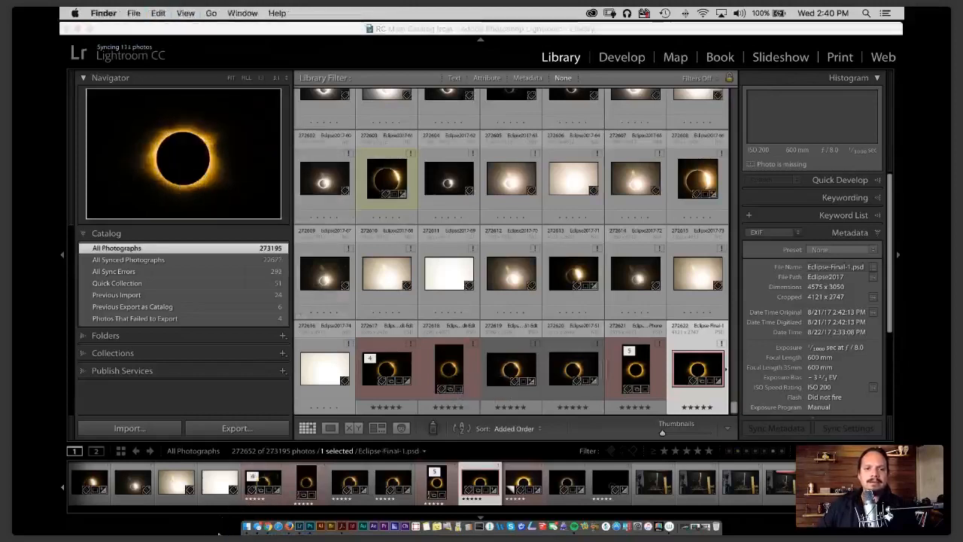
left_click(133, 13)
left_click(103, 38)
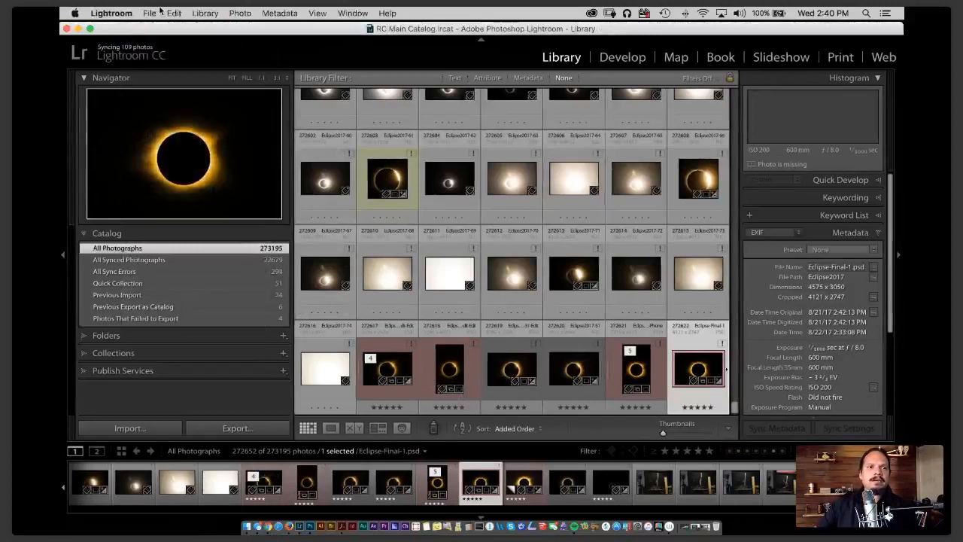
Switch from RC Main Catalog to the recently used RC Catalog, skipping the catalog backup this time.
left_click(149, 13)
mouse_move(242, 64)
left_click(354, 68)
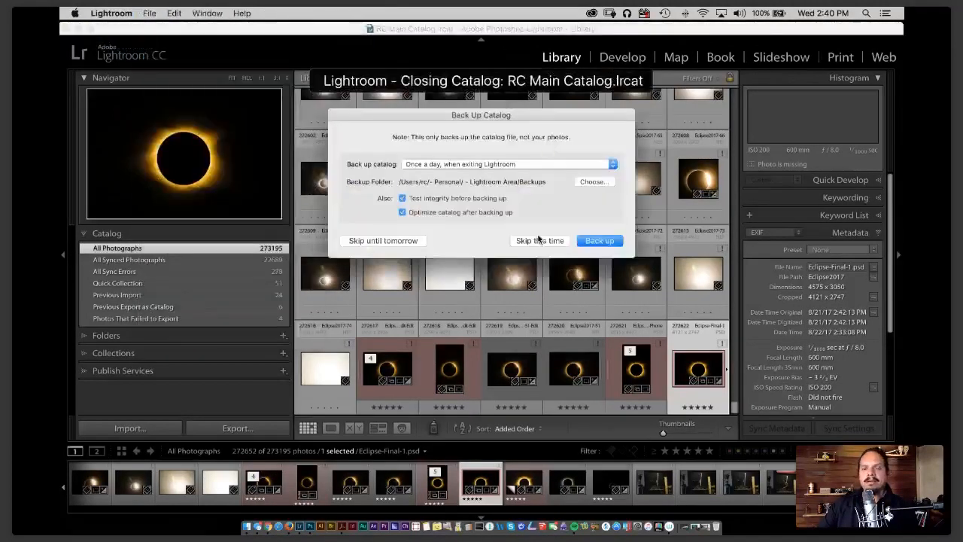
left_click(539, 240)
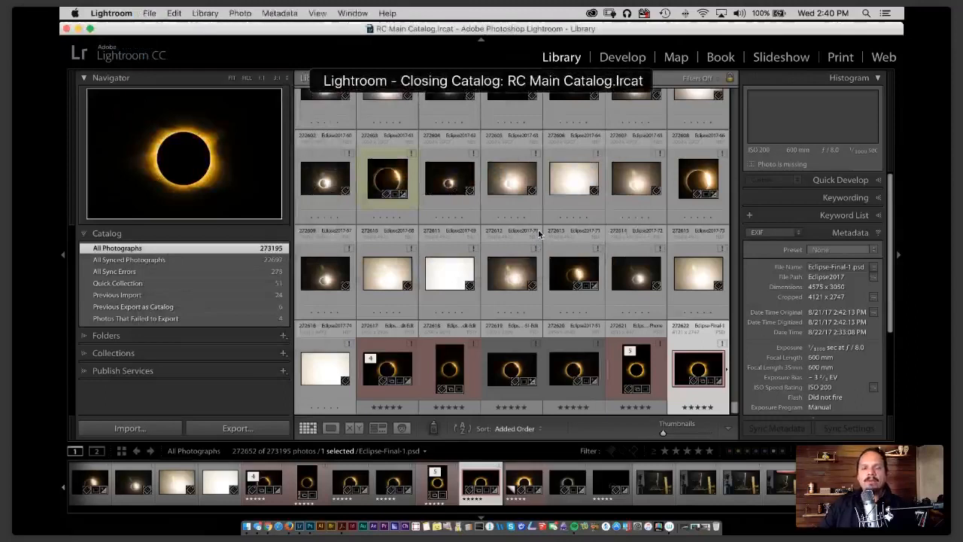
left_click(248, 527)
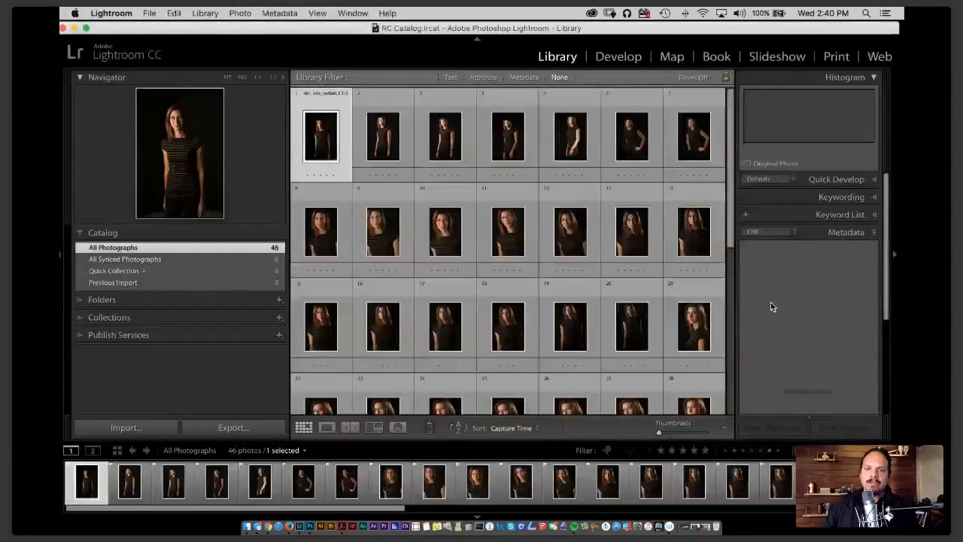
Import the Collections and Sets folder from Finder into RC Catalog with Add, including its subfolders.
left_click(247, 525)
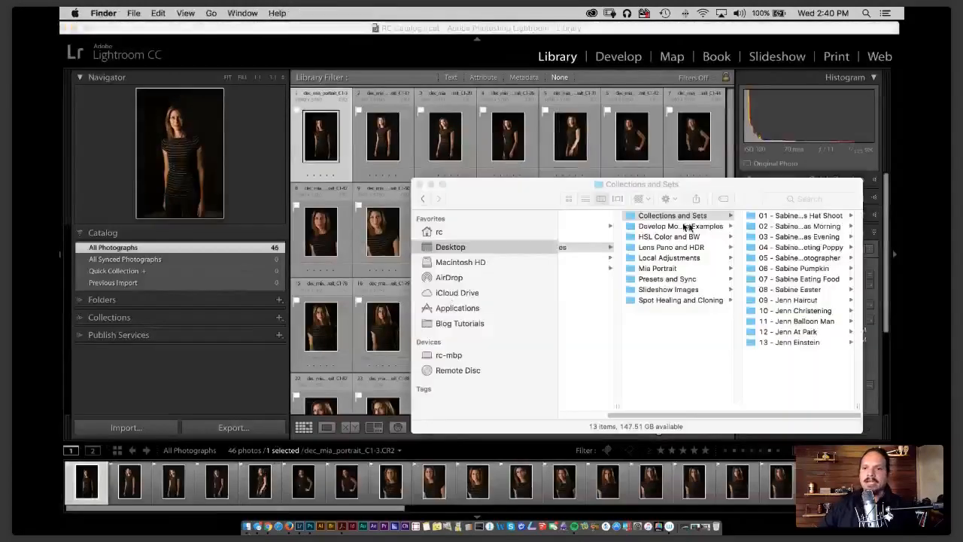
left_click_drag(631, 218, 642, 45)
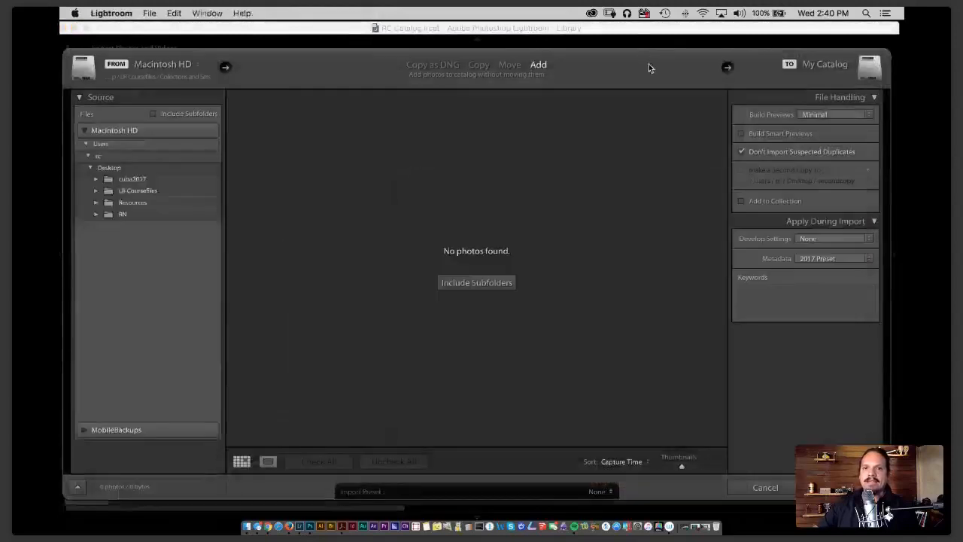
left_click(490, 283)
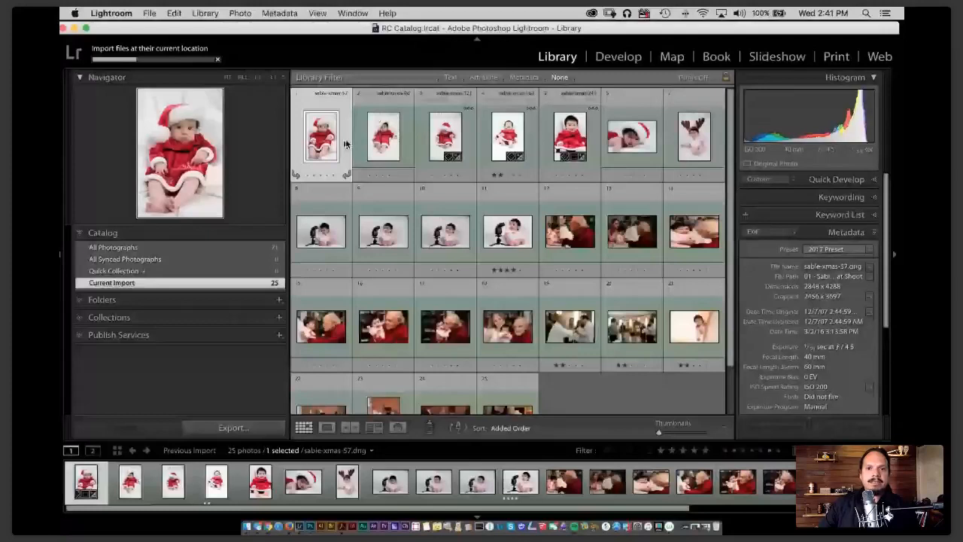
View the Santa-outfit baby photo and the baby beside the camera flash enlarged, and browse the rest of the import.
double_click(346, 144)
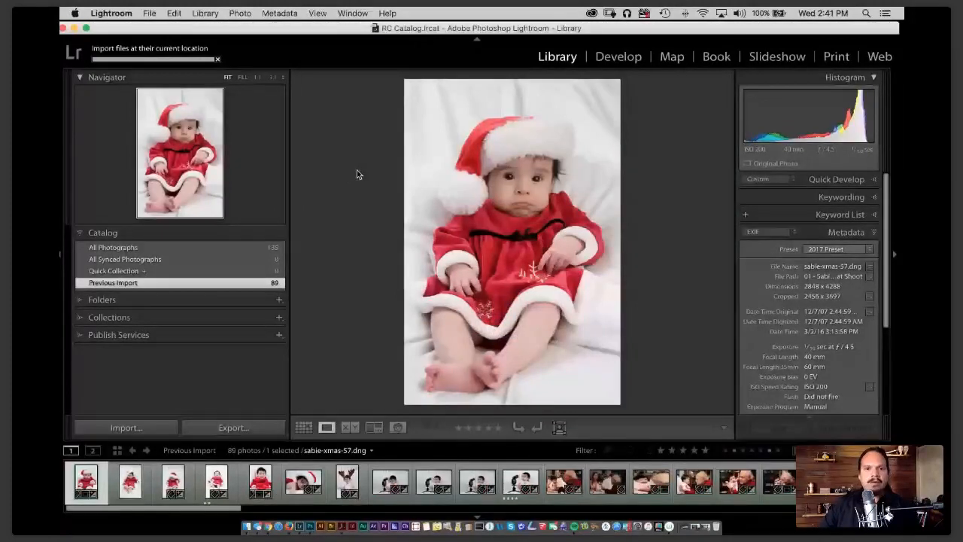
key("g")
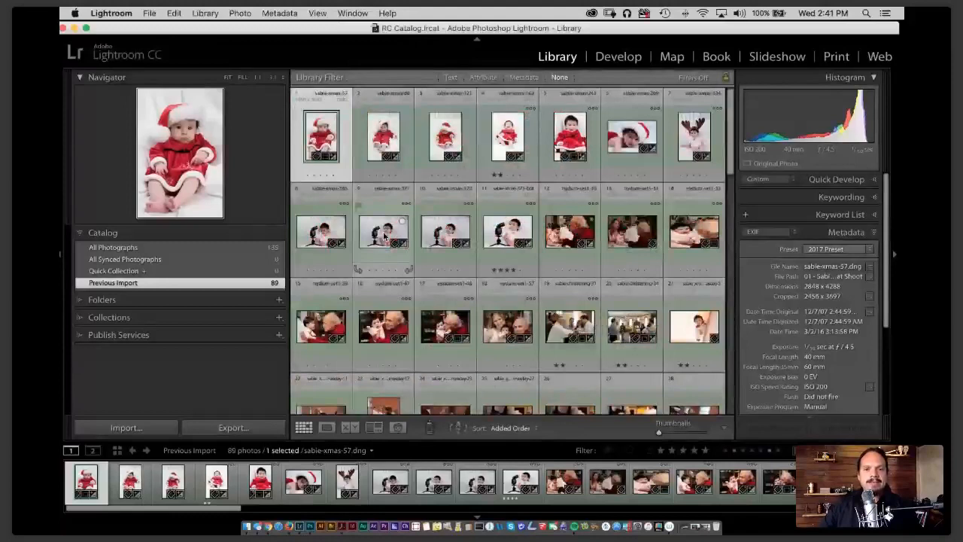
double_click(384, 234)
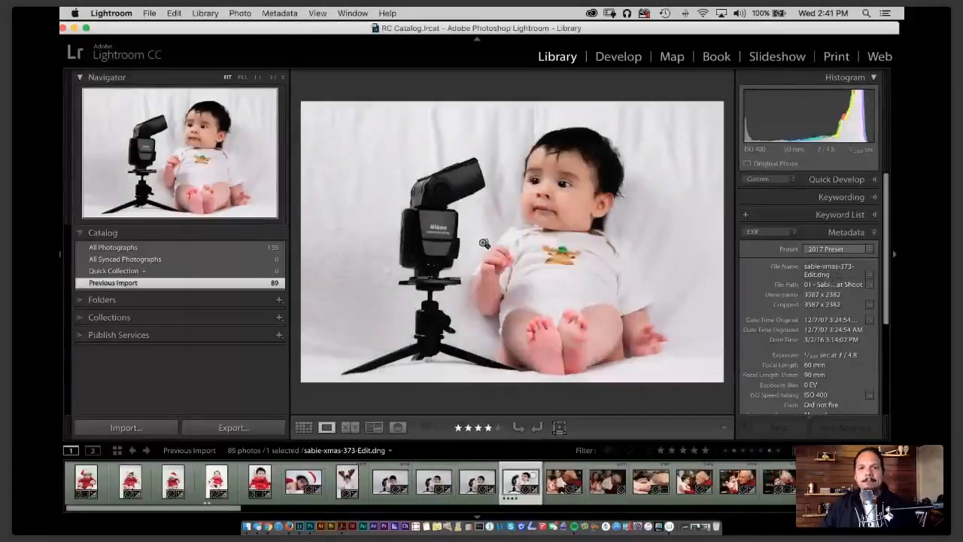
key("g")
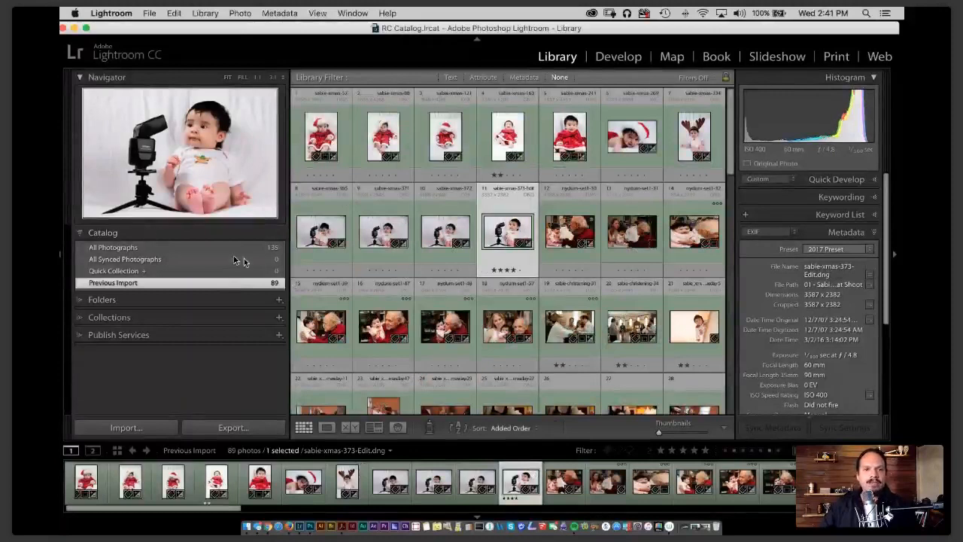
left_click(719, 269)
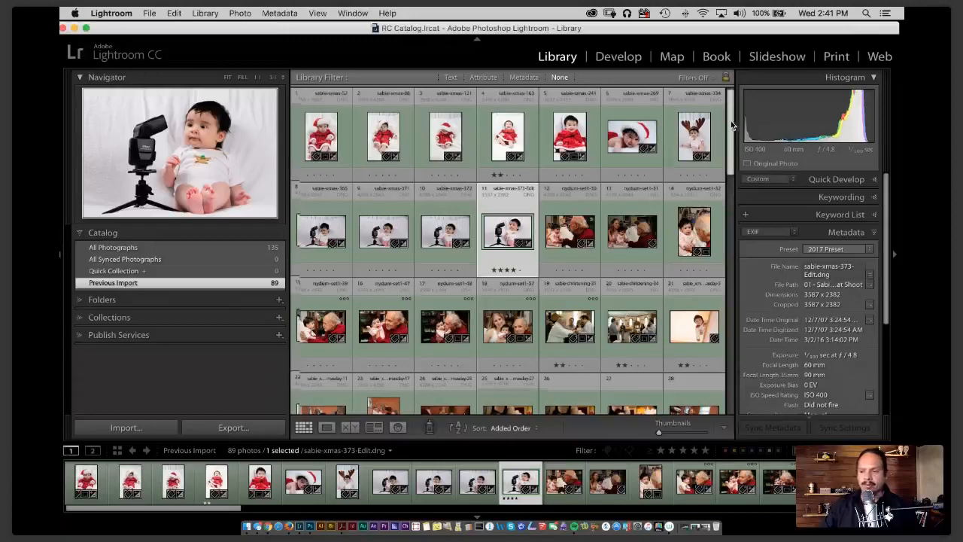
left_click_drag(731, 124, 776, 346)
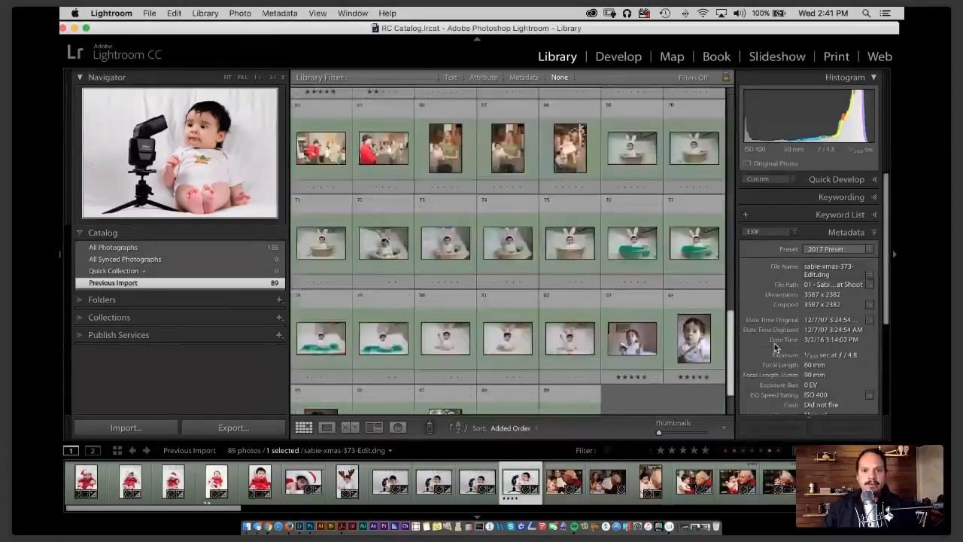
Select the first eleven Christmas photos and create a collection named with the baby's first name plus "Christmas Hat", excluding the selected photos.
left_click_drag(776, 346, 745, 218)
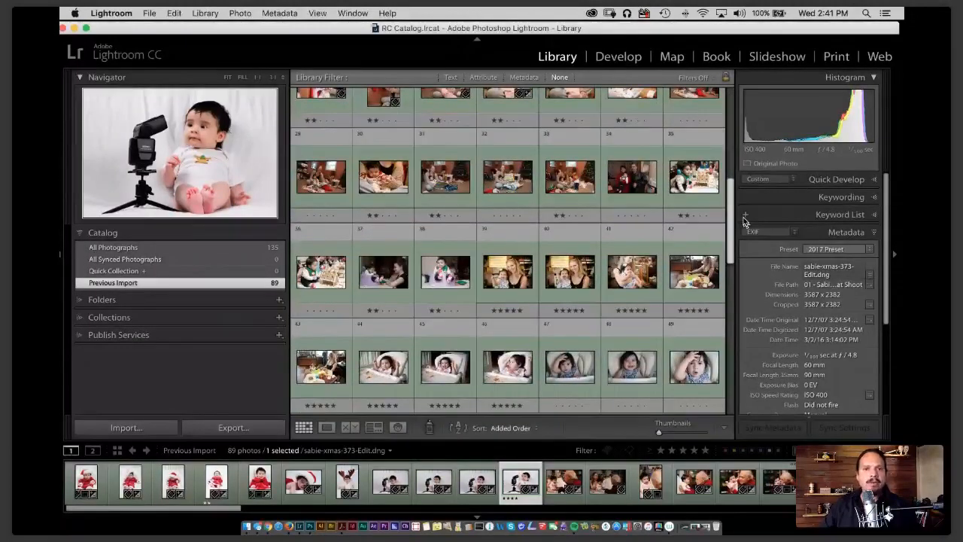
scroll(633, 229, "up", 5)
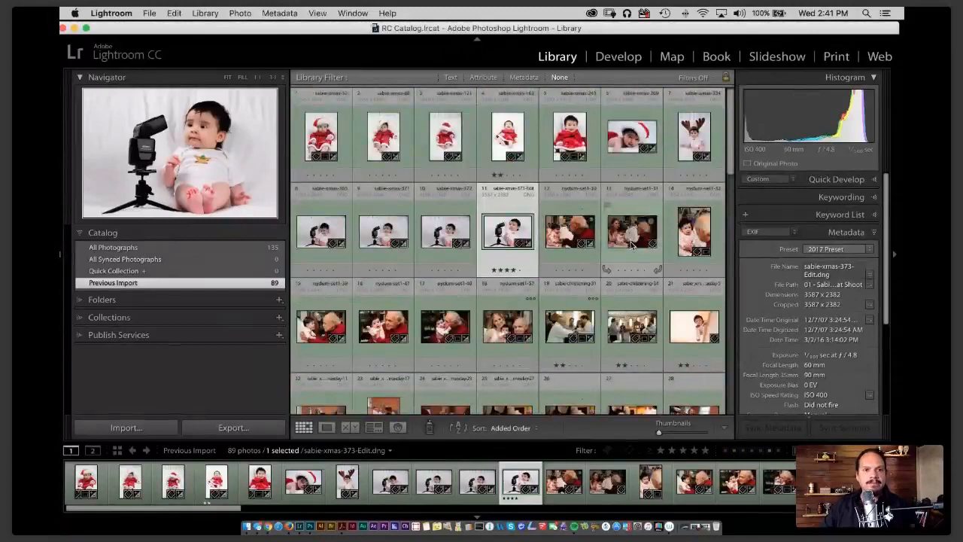
left_click(325, 134)
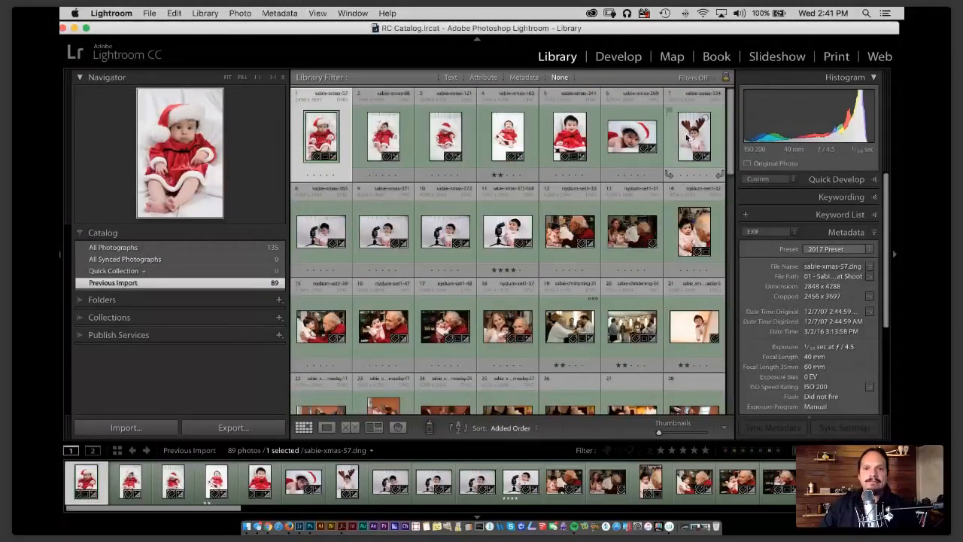
left_click(508, 231, "shift")
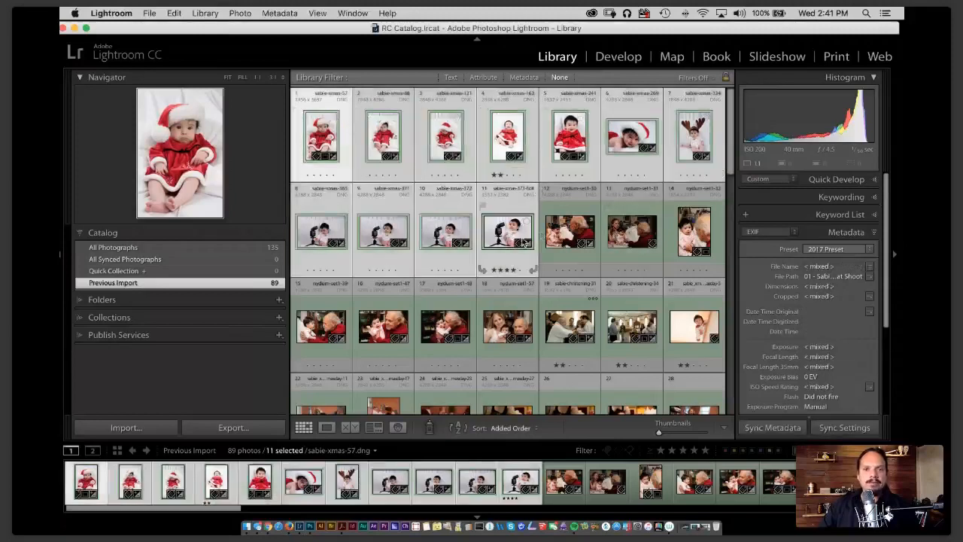
left_click(279, 317)
left_click(329, 331)
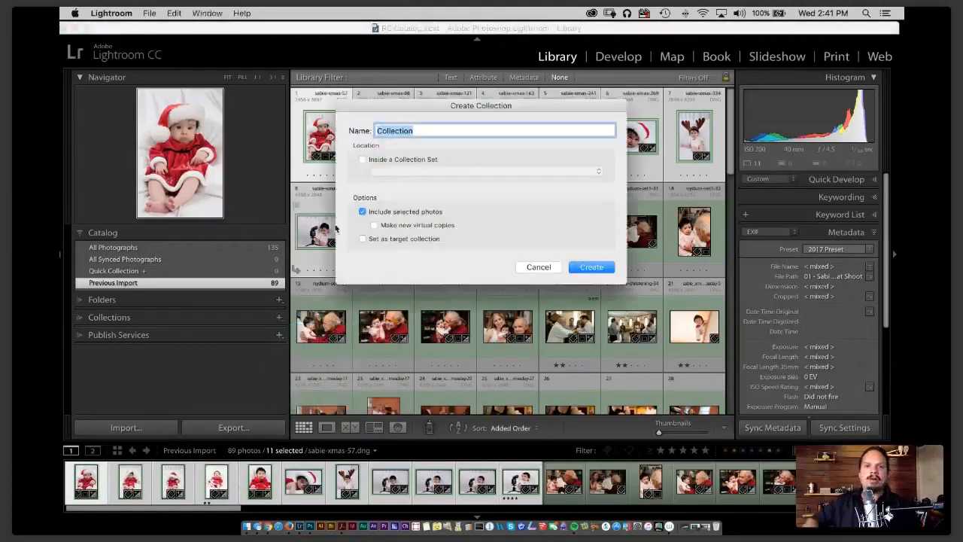
key("BackSpace")
type("Sabine Christmas Hat")
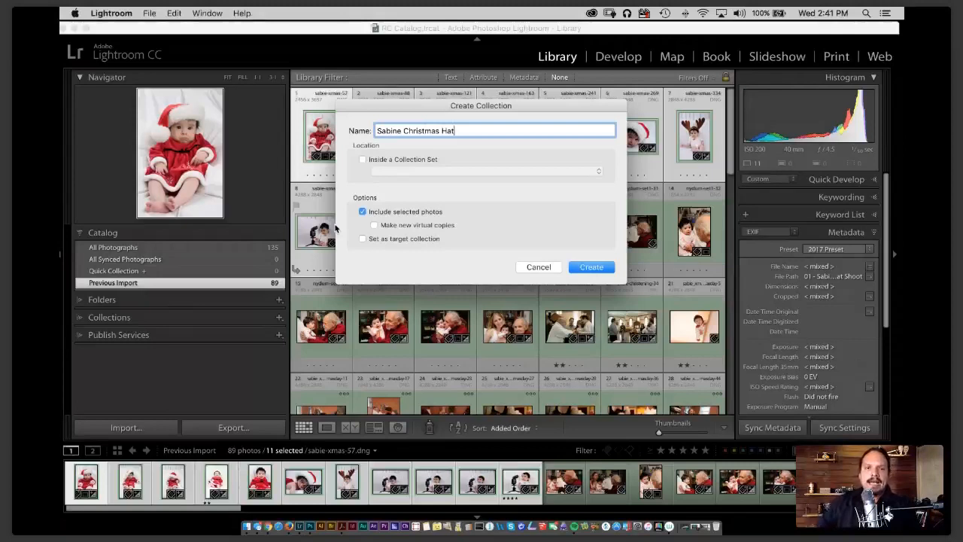
left_click(426, 212)
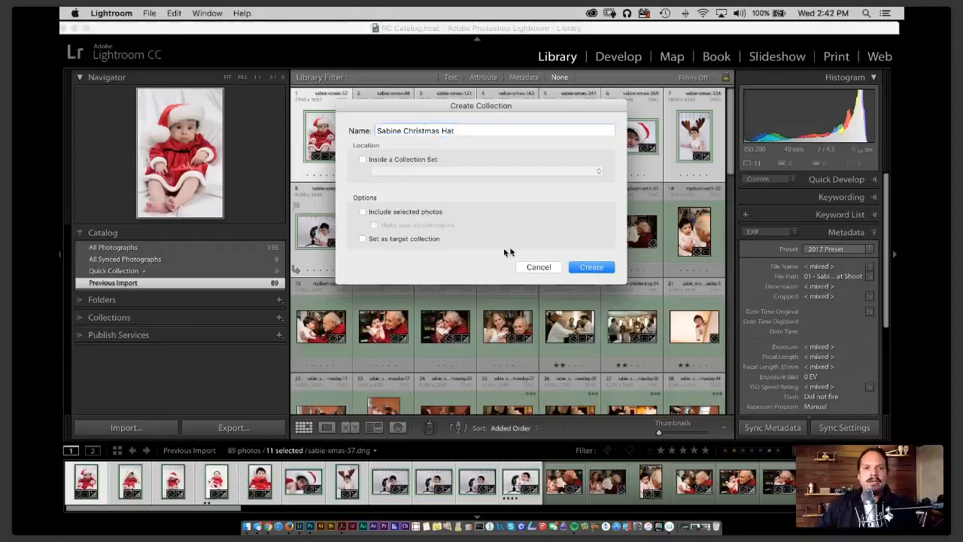
left_click(592, 268)
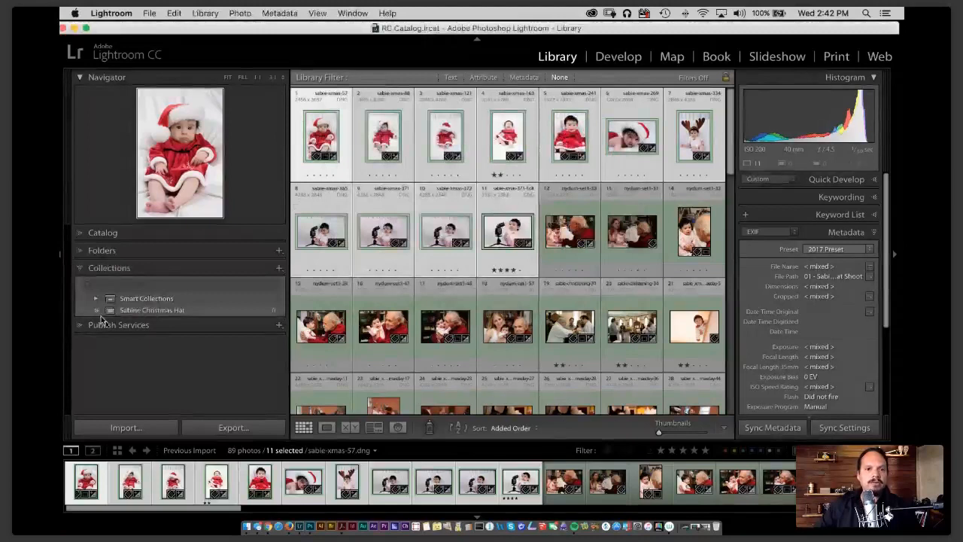
Add the eleven selected photos to the Christmas Hat collection, then deselect everything and open that collection.
left_click_drag(321, 137, 215, 315)
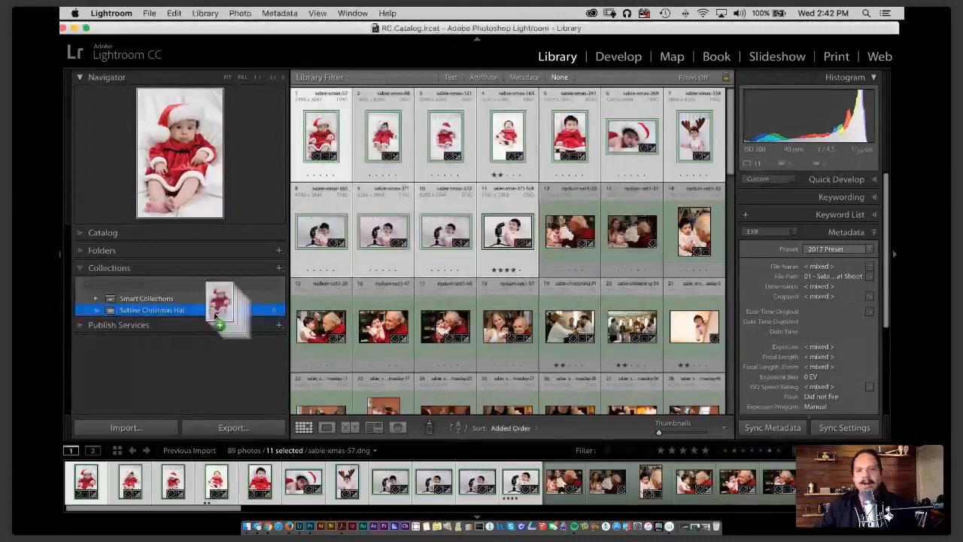
left_click_drag(215, 315, 218, 310)
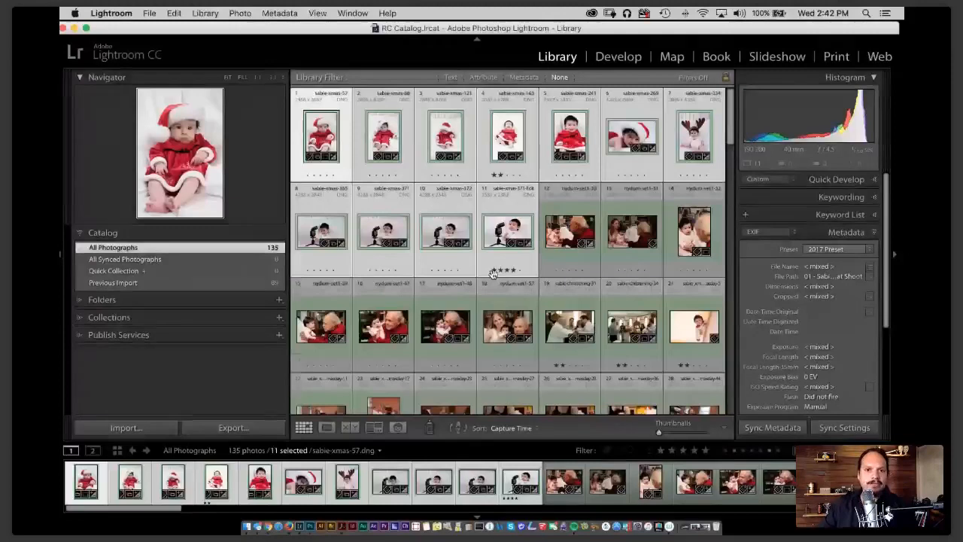
key("super+d")
scroll(452, 271, "down", 10)
left_click(110, 317)
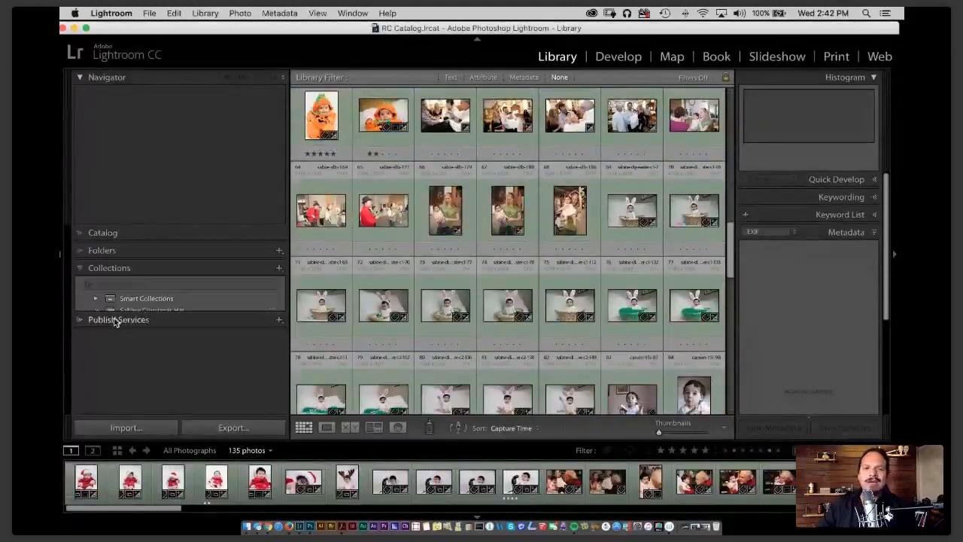
left_click(191, 310)
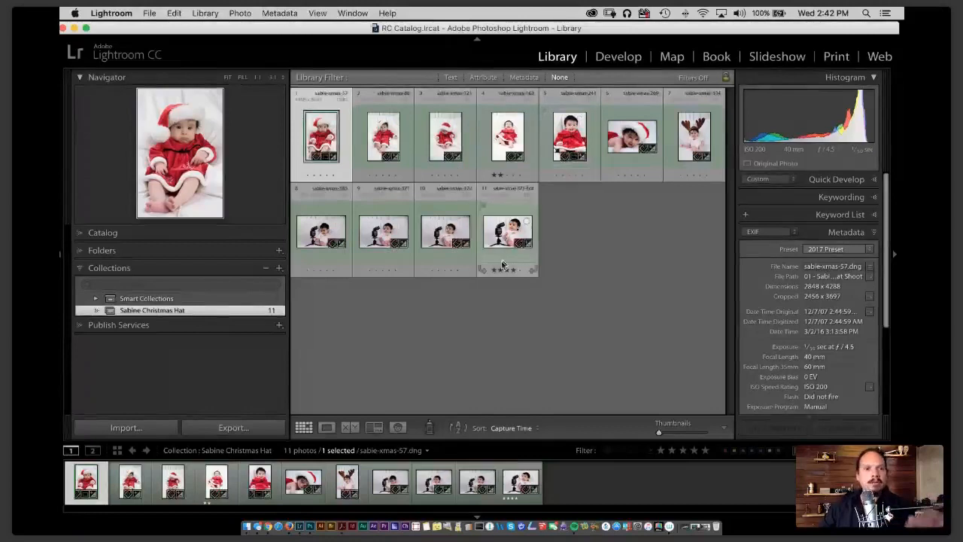
From All Photographs, add the two-star photo of the baby beside the slanted wooden edge to the Christmas Hat collection.
left_click(102, 232)
left_click(113, 247)
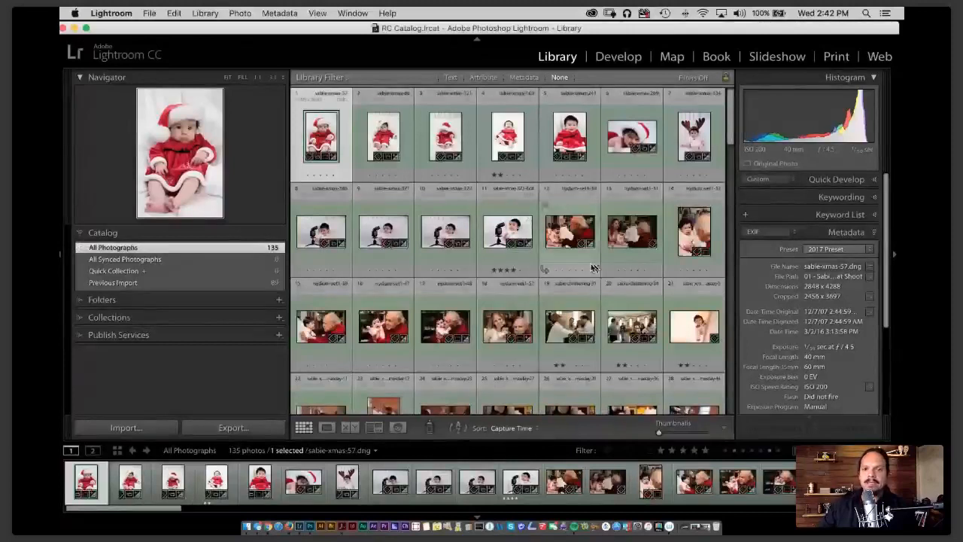
left_click(666, 319)
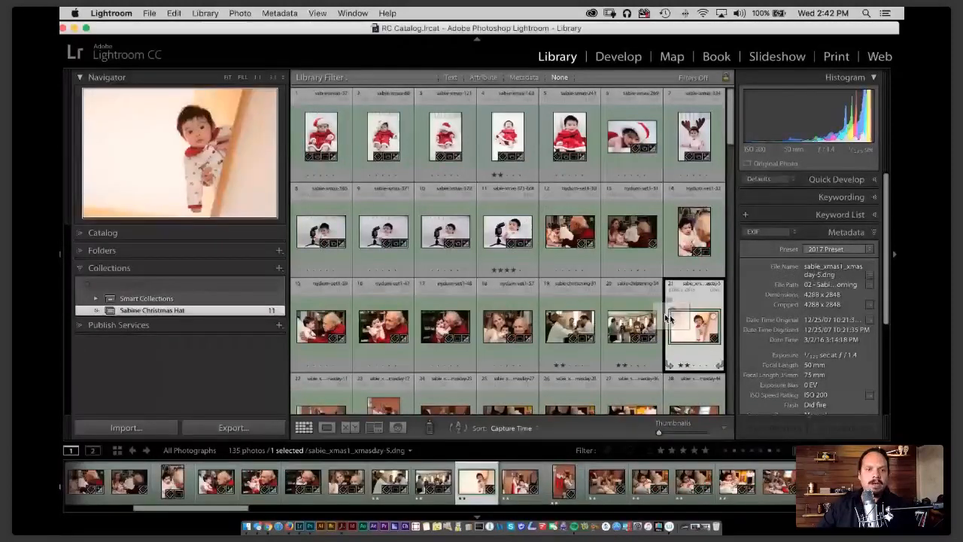
left_click_drag(666, 320, 139, 315)
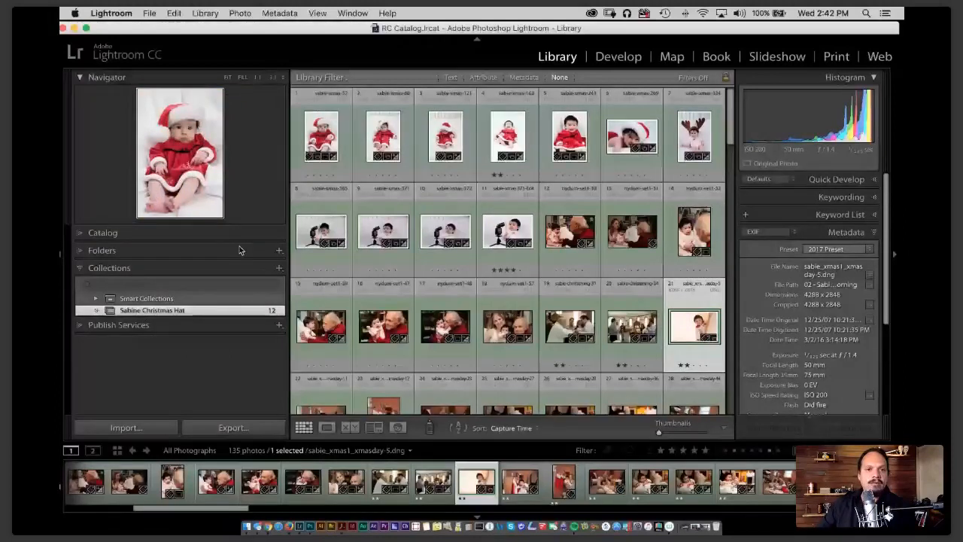
Create a collection named "Sad Pictures of" plus the baby's first name, including the first Santa-outfit photo.
key("Home")
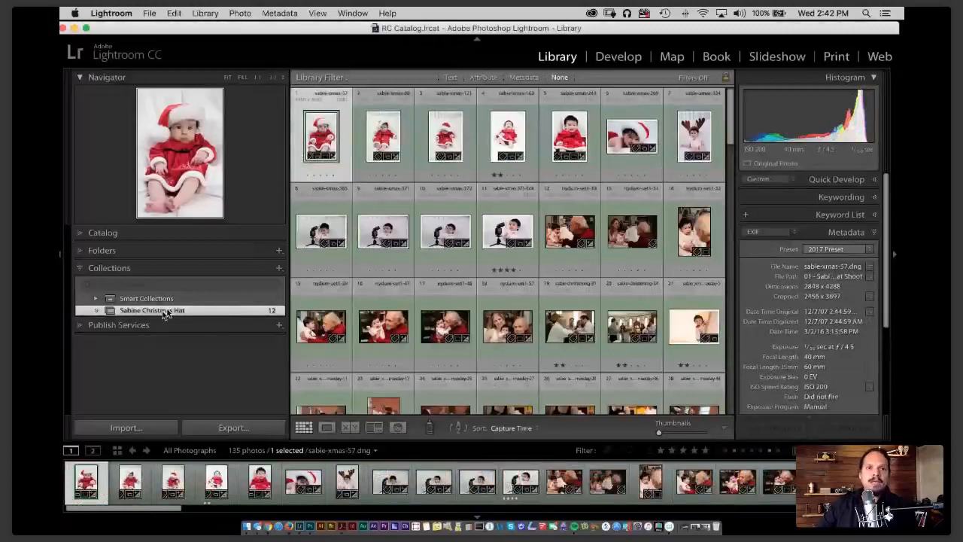
key("e")
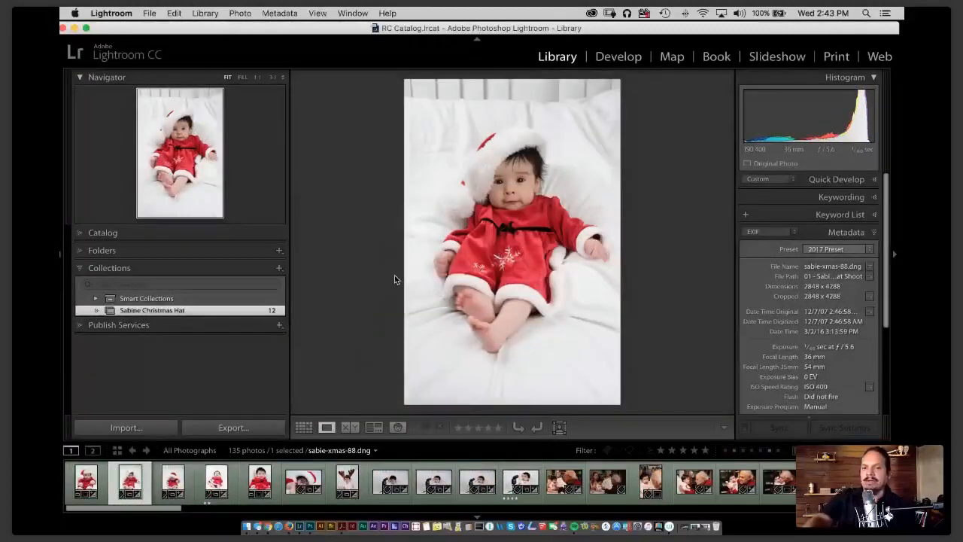
key("Right")
key("Left")
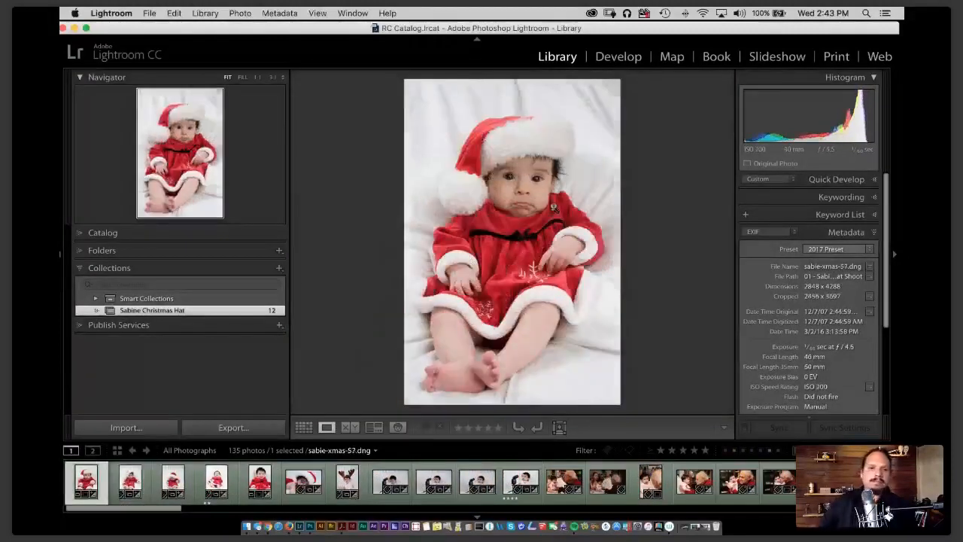
left_click(280, 268)
left_click(319, 279)
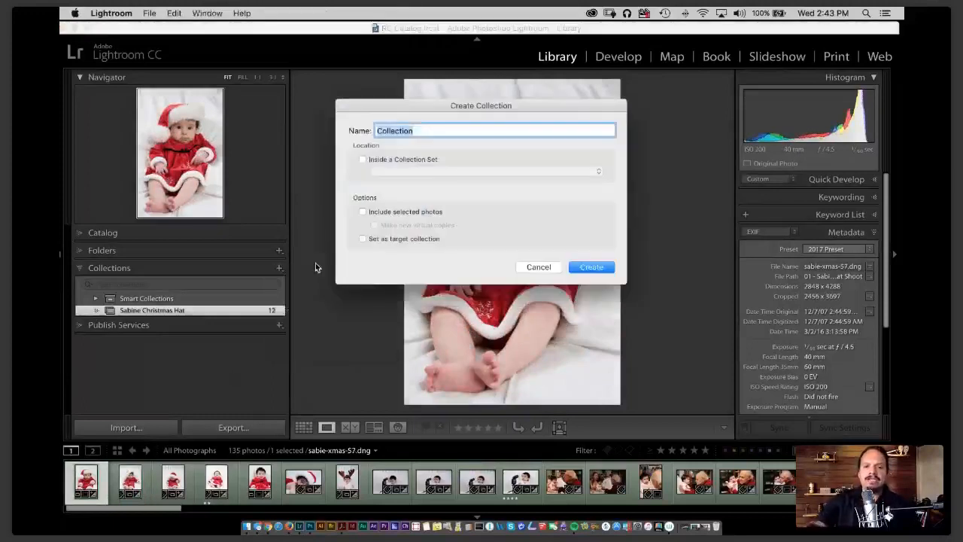
type("Sad Picture")
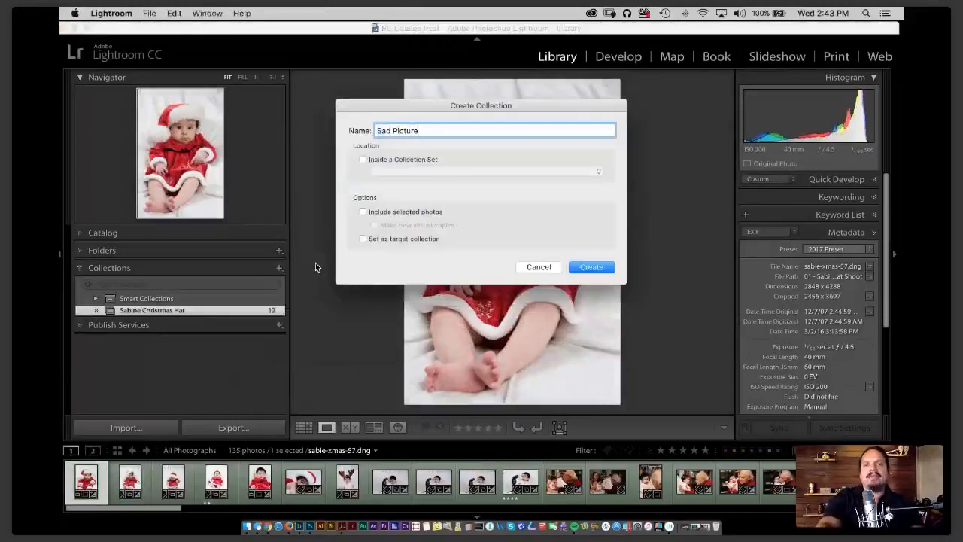
type("s of Sabine")
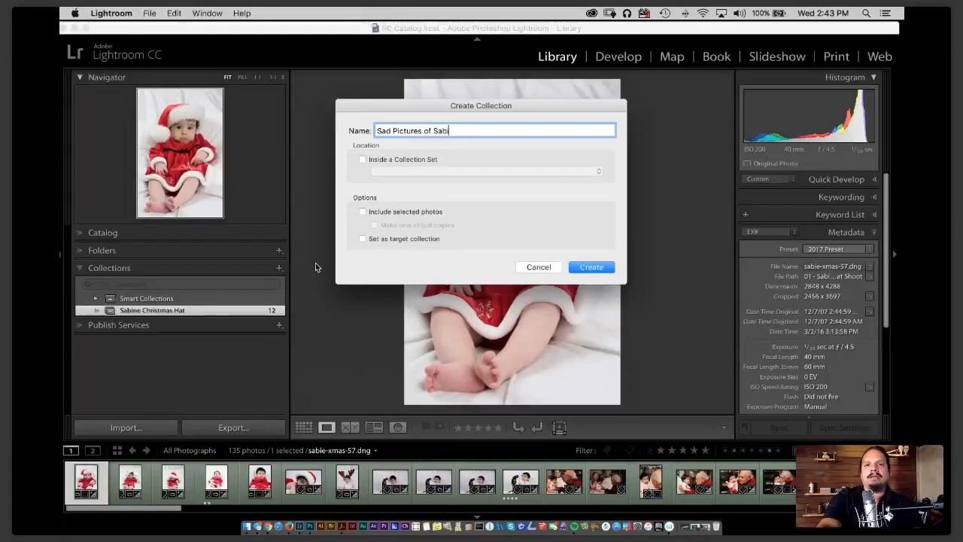
left_click(397, 213)
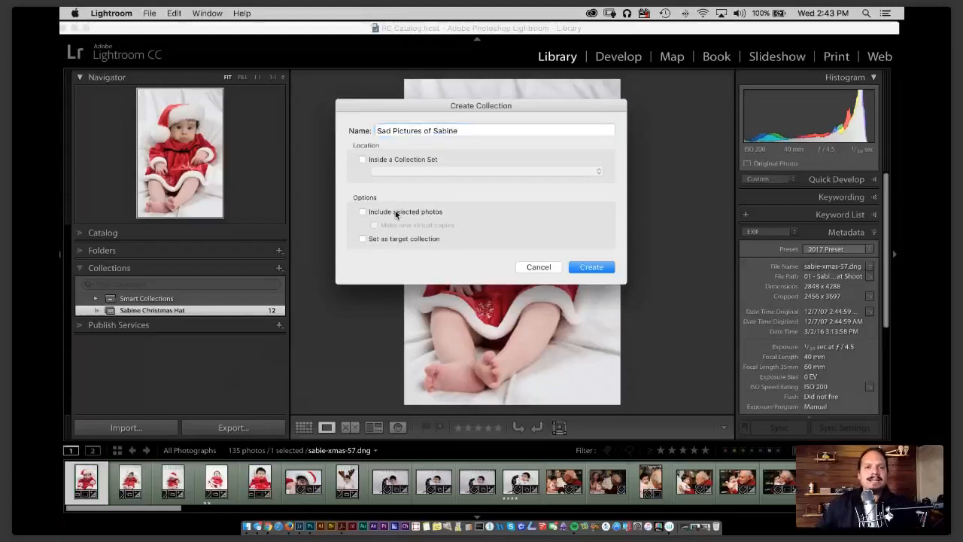
left_click(430, 213)
left_click(593, 267)
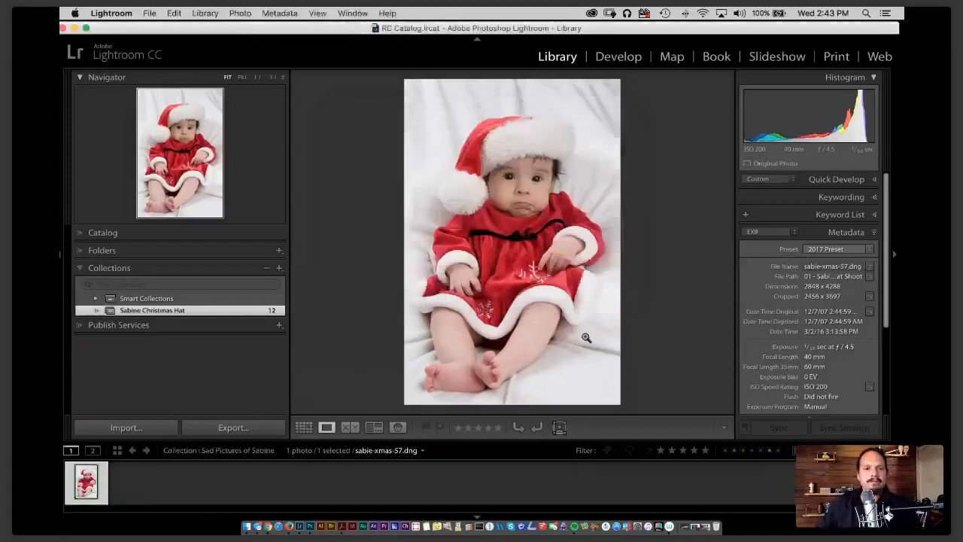
From All Photographs, create a collection named Funny Moments in Life that includes the selected first Santa-outfit photo.
left_click(166, 311)
left_click(179, 249)
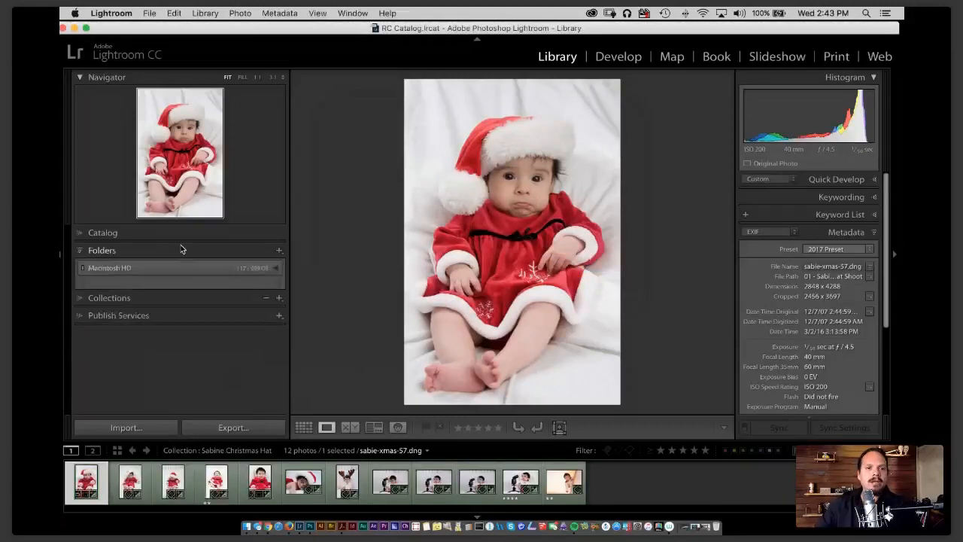
left_click(122, 233)
left_click(162, 249)
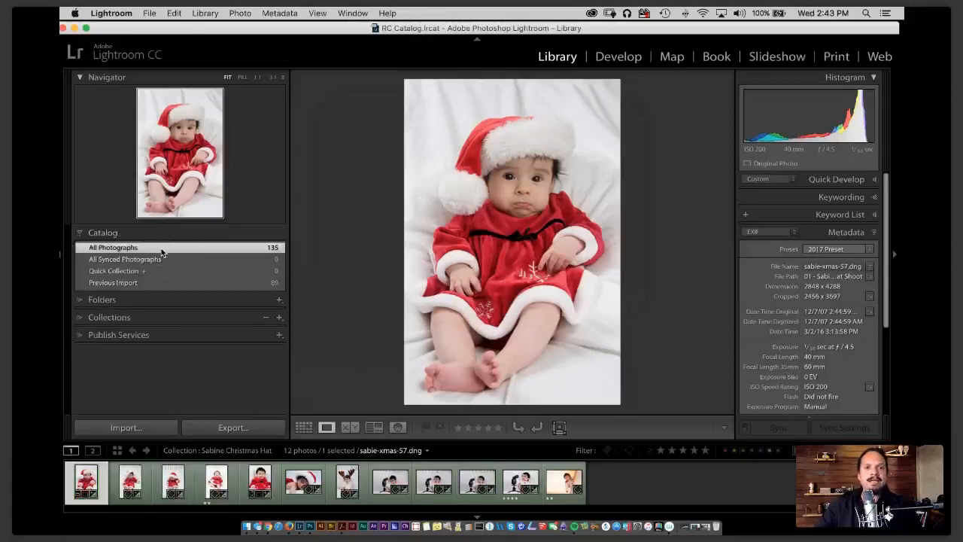
key("g")
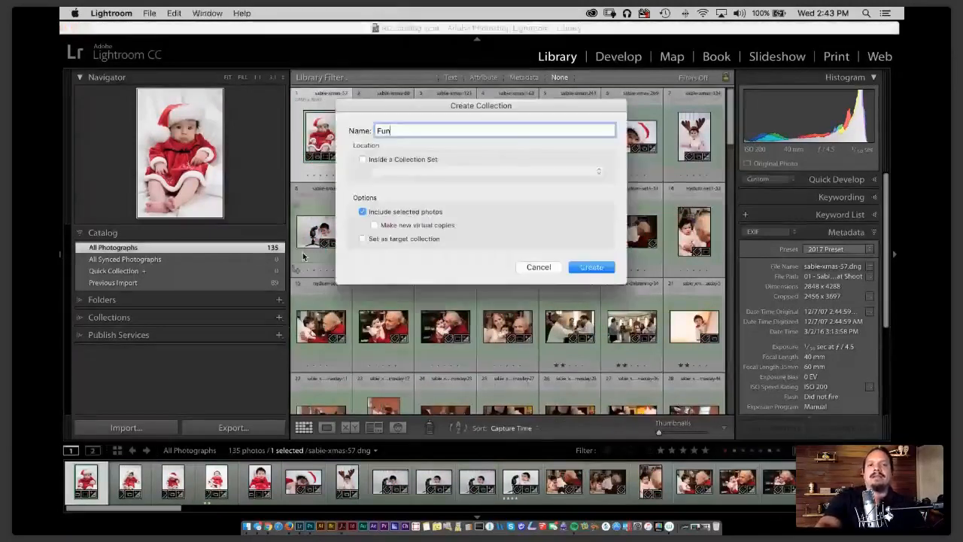
type("ny Moments in Life")
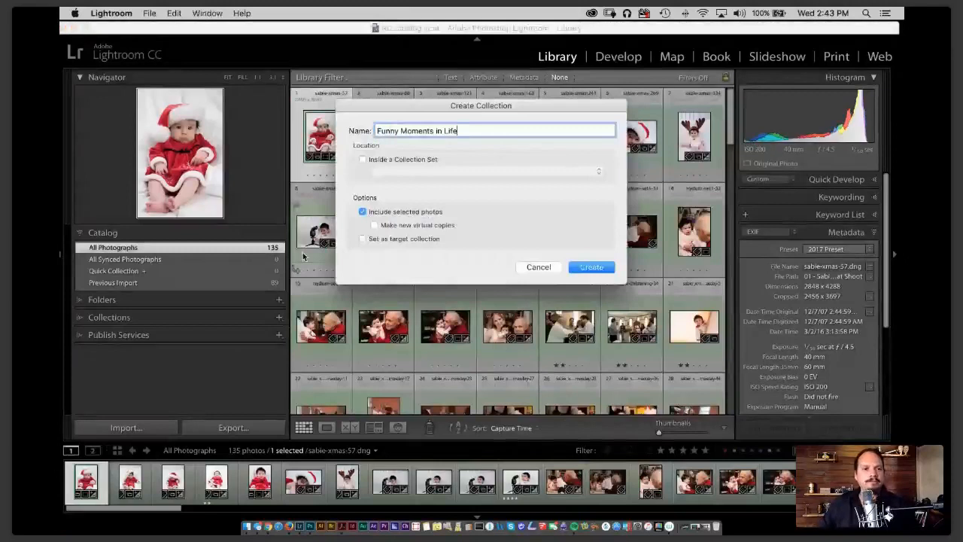
key("Return")
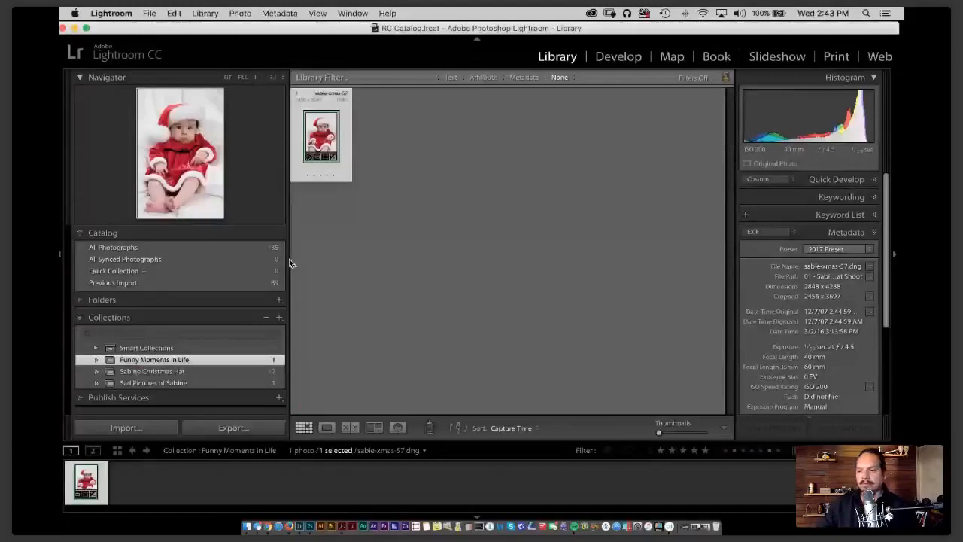
Return to All Photographs and show the first Santa-outfit photo's source folder in the Library.
left_click(277, 247)
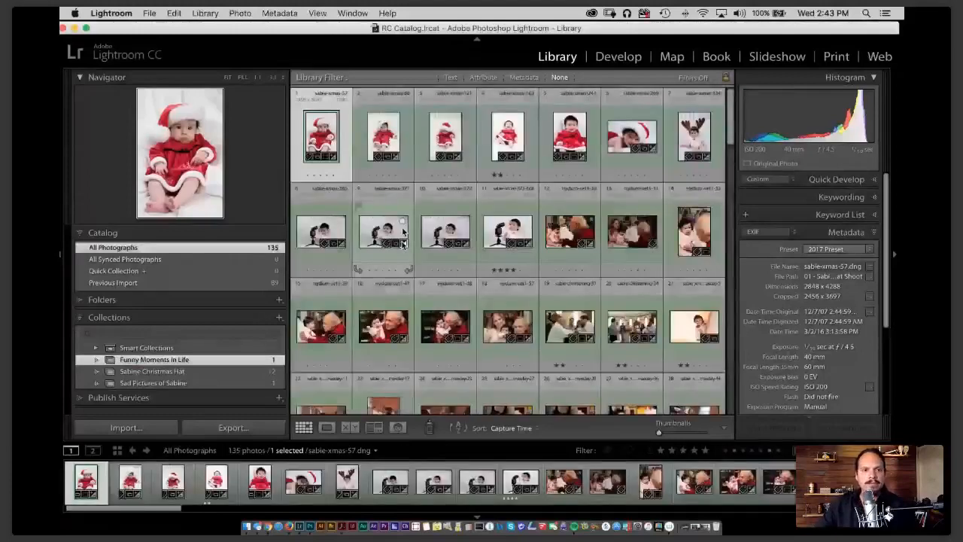
right_click(324, 134)
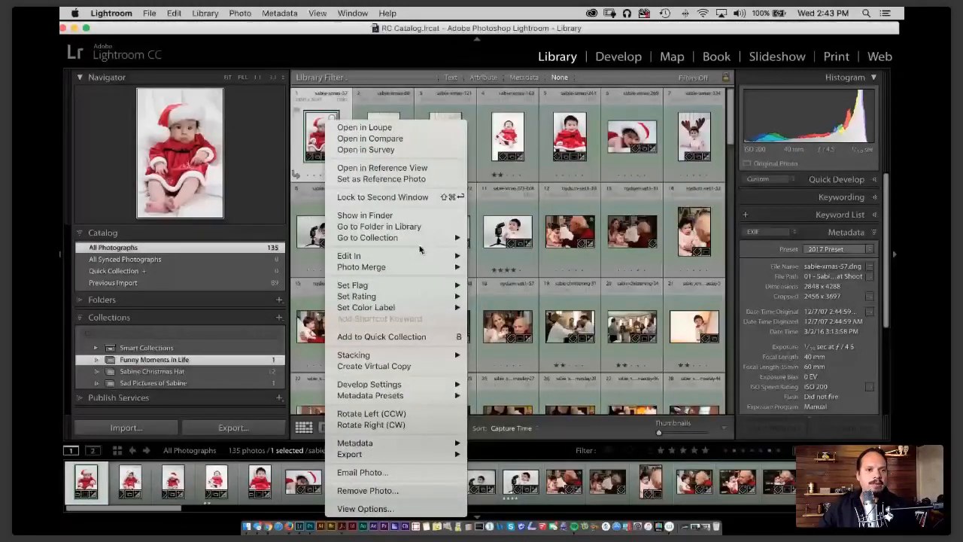
left_click(379, 227)
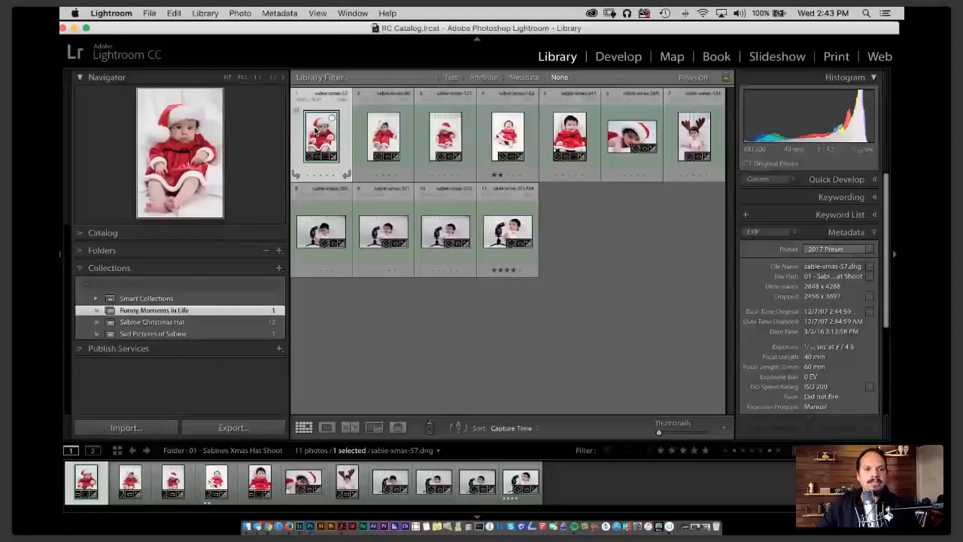
View the same Santa-outfit photo in the Christmas Hat, Funny Moments in Life and Sad Pictures collections, enlarging it.
left_click(205, 322)
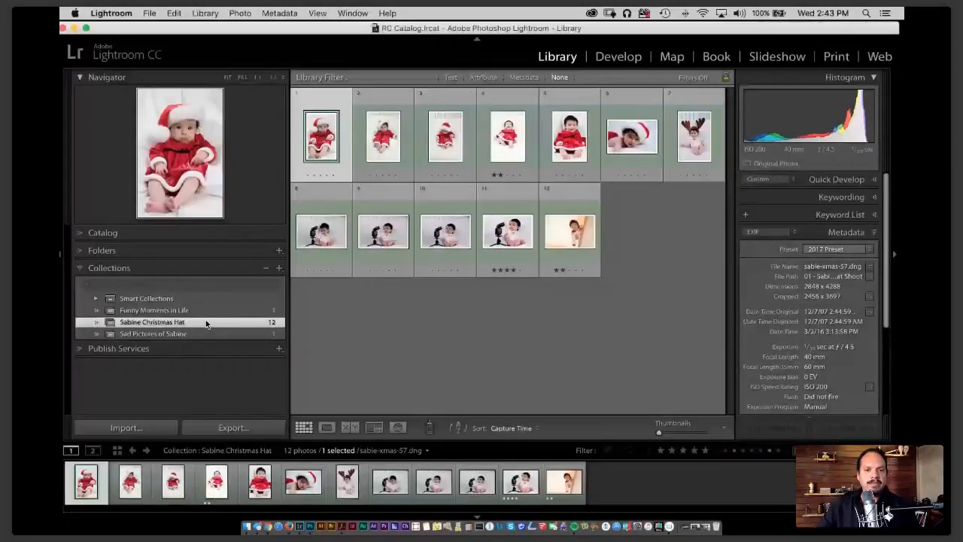
left_click(206, 311)
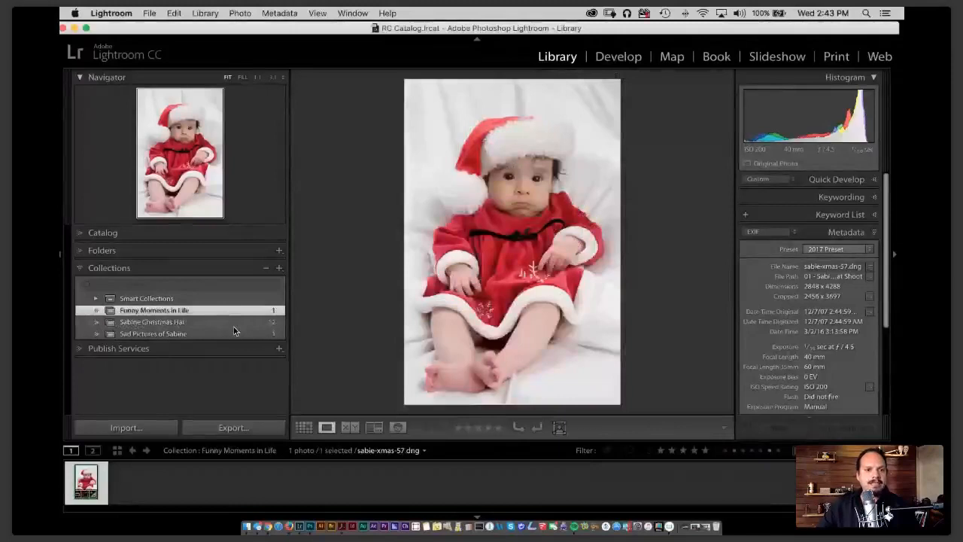
left_click(199, 322)
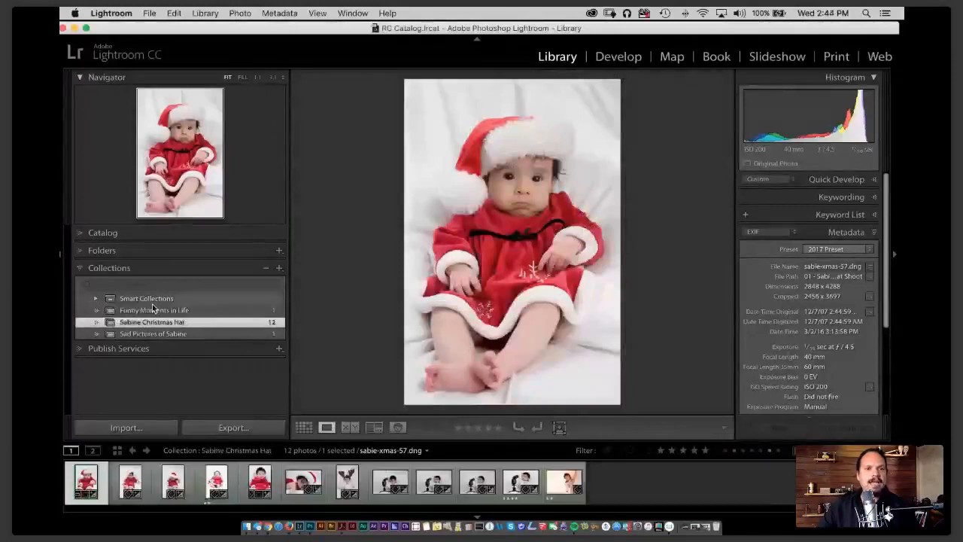
left_click(162, 333)
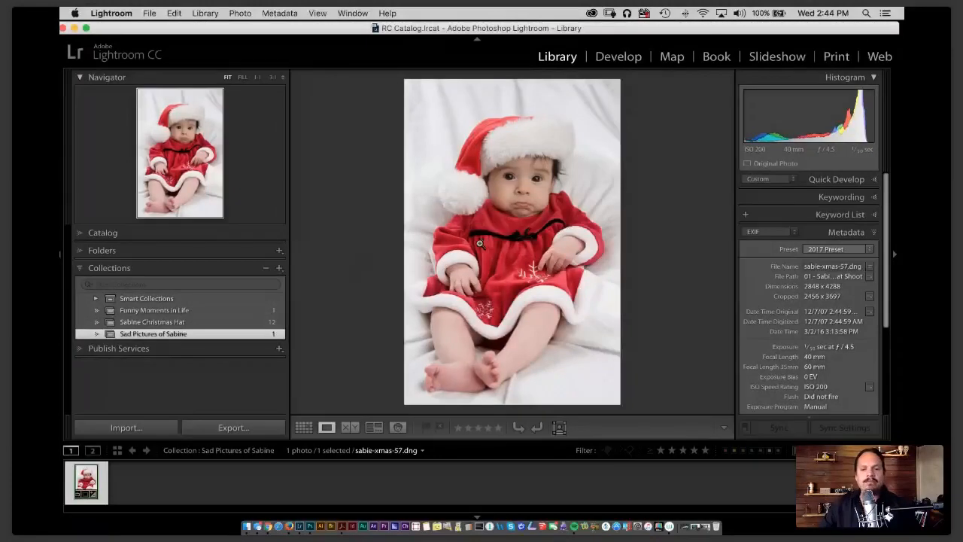
Open the Santa-outfit photo from the Sad Pictures collection in Develop and raise its exposure to +1.55.
key("g")
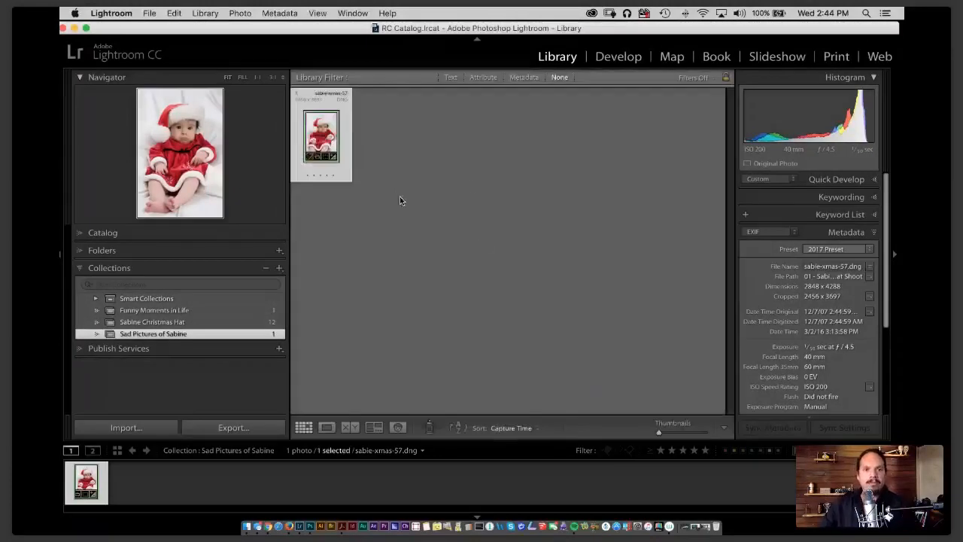
double_click(327, 138)
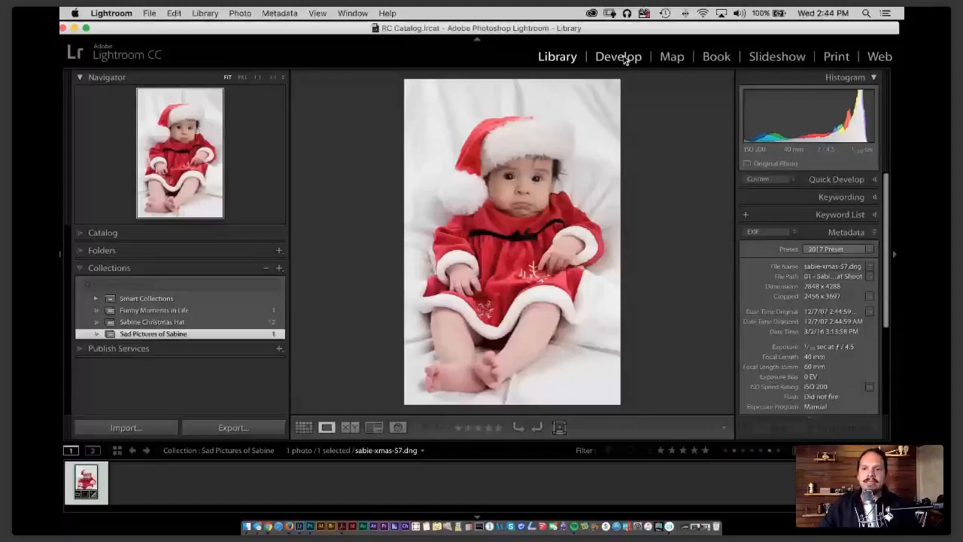
left_click(624, 60)
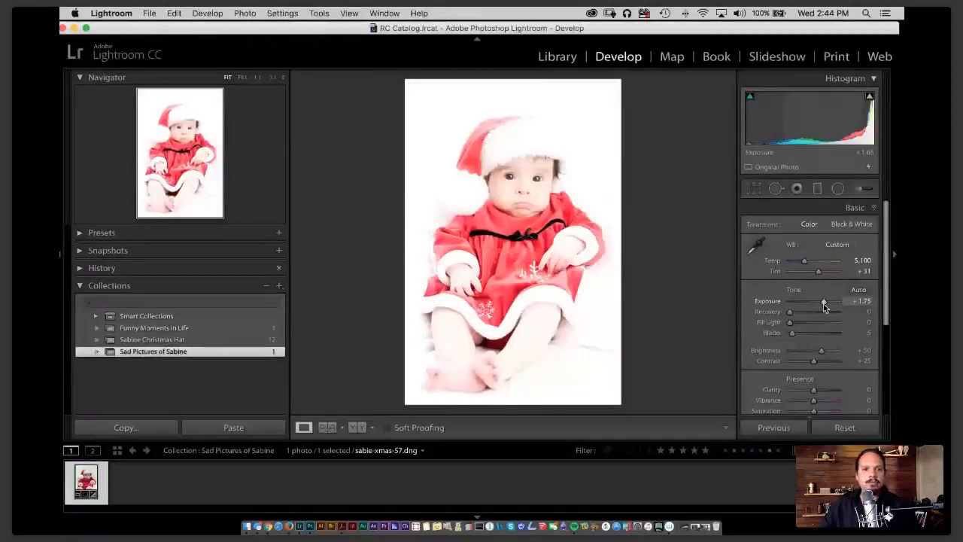
left_click_drag(824, 303, 821, 303)
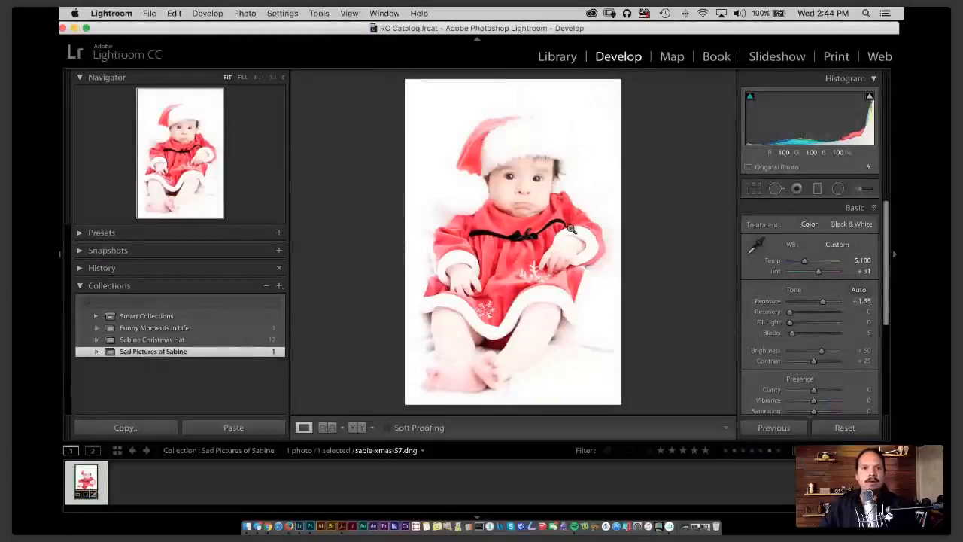
View the brightened Santa-outfit photo in All Photographs and in the Funny Moments in Life and Sad Pictures collections.
key("g")
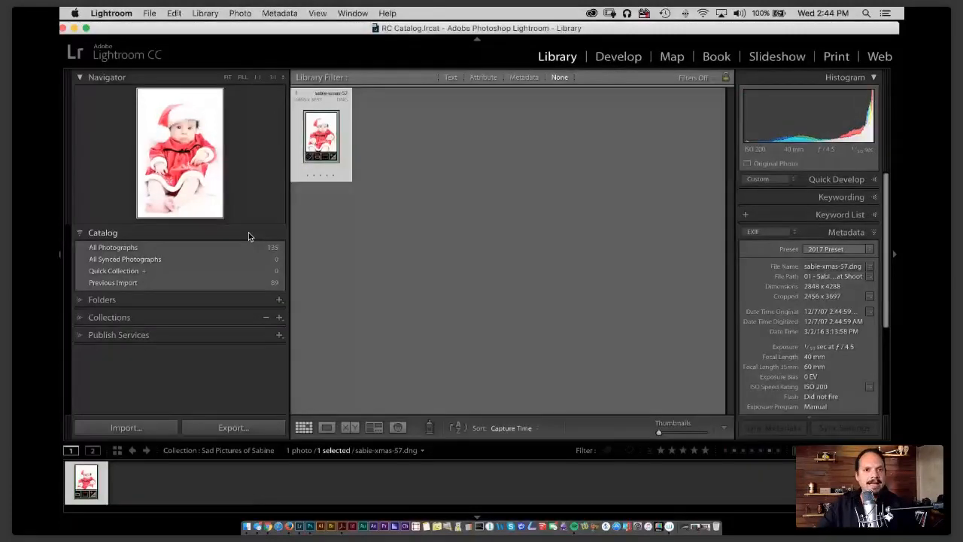
left_click(249, 247)
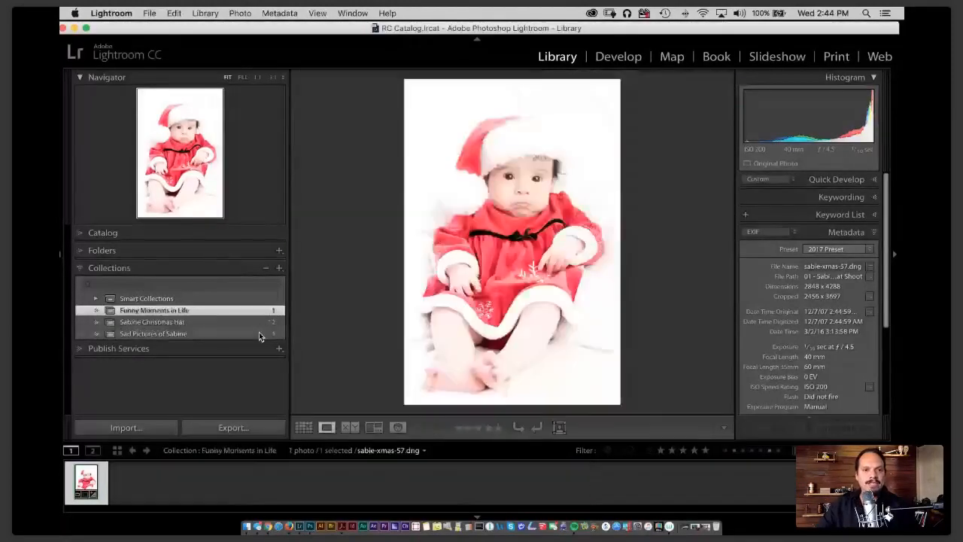
left_click(259, 334)
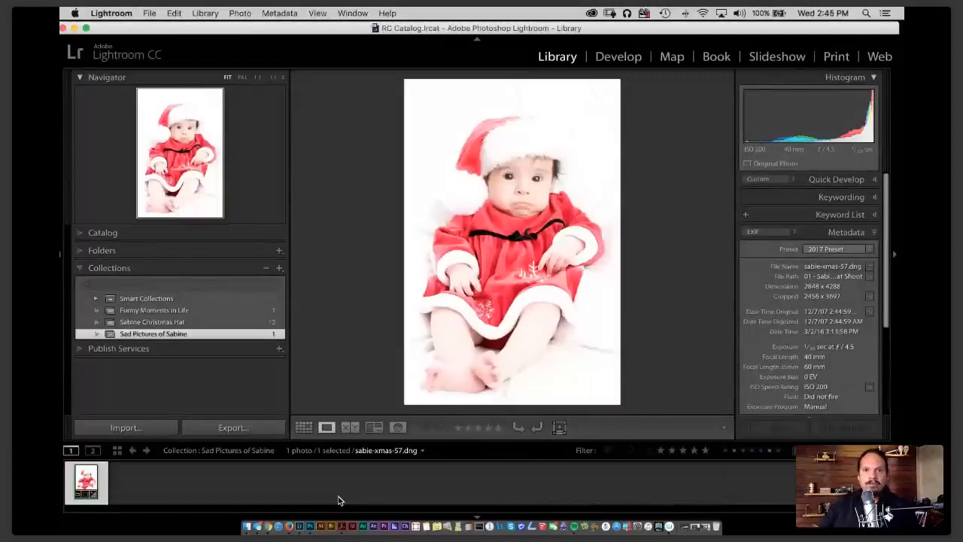
Set the Santa-outfit photo's exposure to +0.75 in Develop and check it in the Christmas Hat and Sad Pictures collections.
key("d")
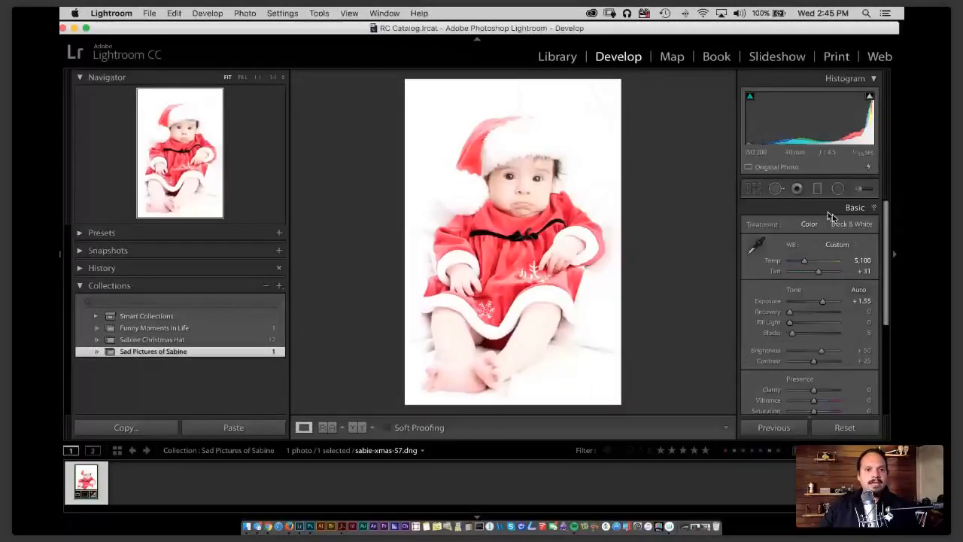
left_click(245, 339)
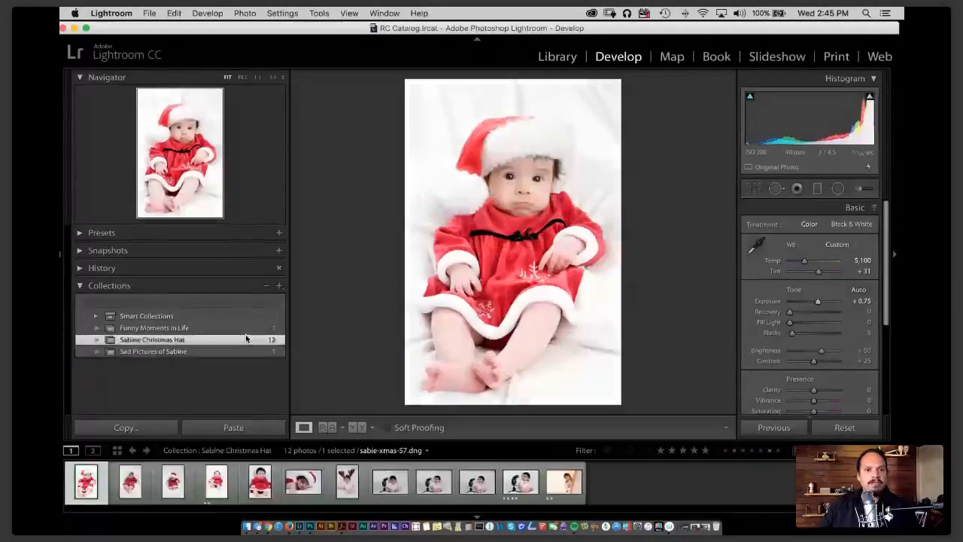
left_click(249, 351)
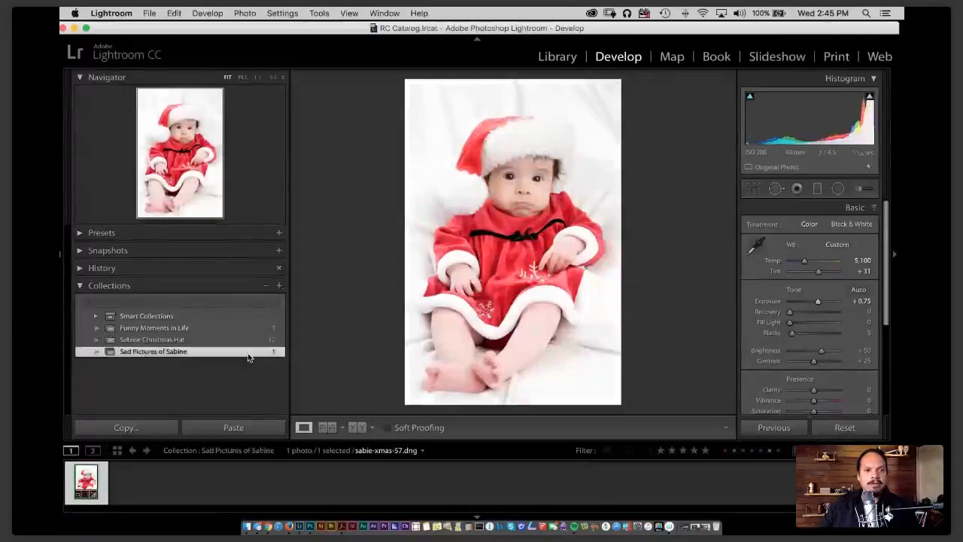
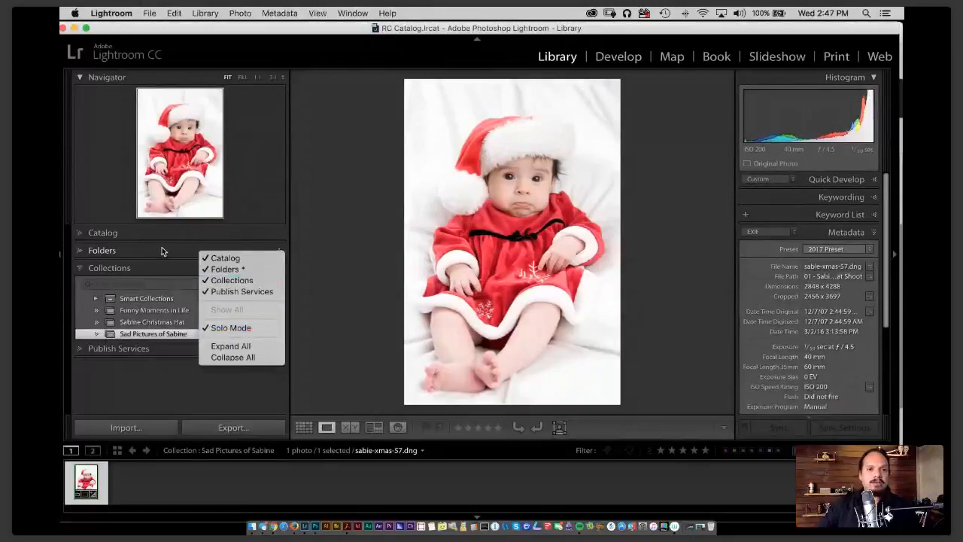
Turn off Solo Mode for the Library side panels and expand the Folders list to show the Collections and Sets subfolders.
left_click(215, 325)
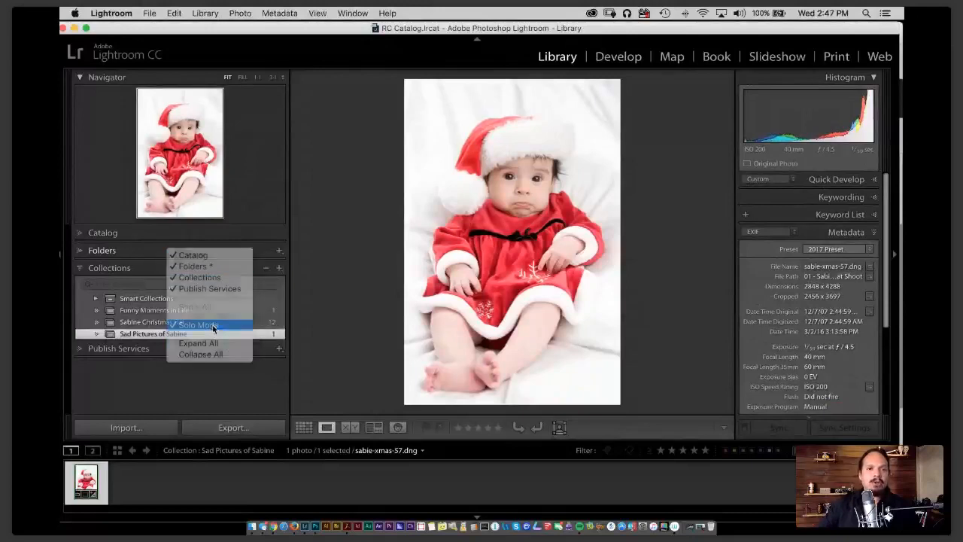
left_click(113, 251)
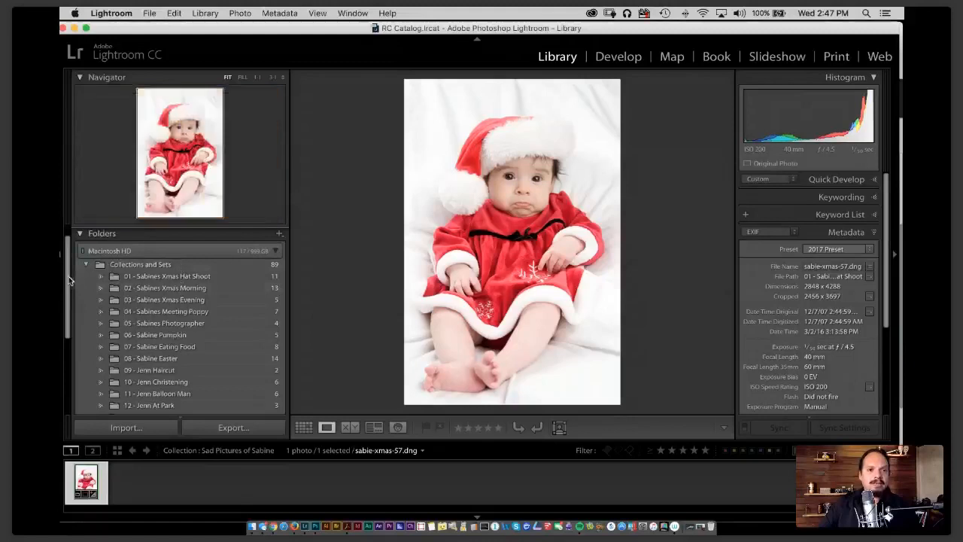
left_click_drag(66, 260, 82, 275)
Create matching collections from all the numbered subfolders 01 to 13 inside the Collections and Sets folder.
left_click(245, 268)
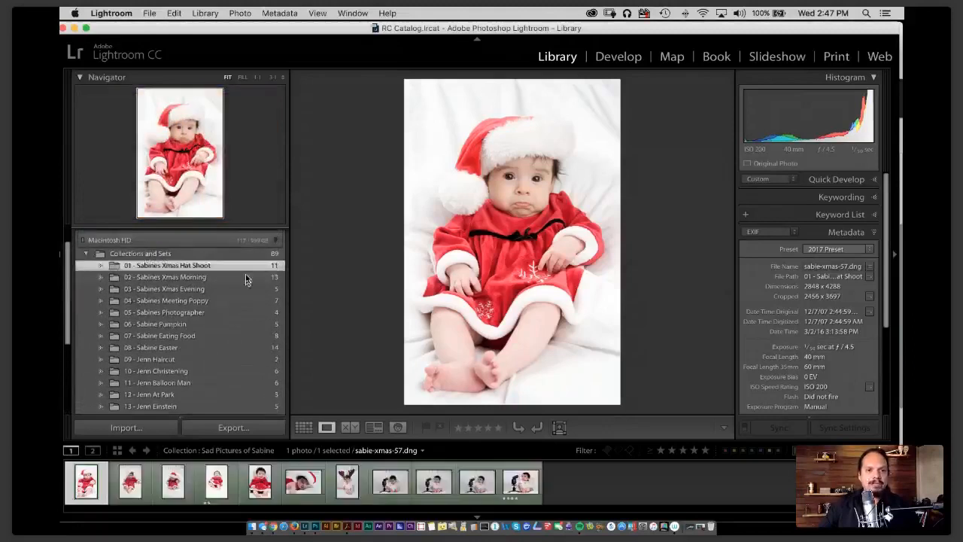
left_click(218, 407, "shift")
left_click_drag(70, 263, 69, 308)
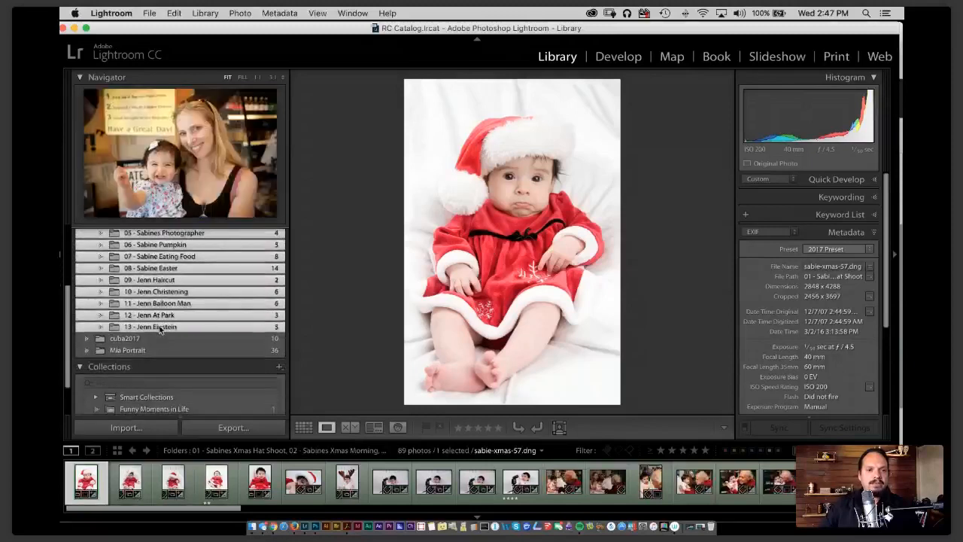
left_click_drag(161, 327, 154, 389)
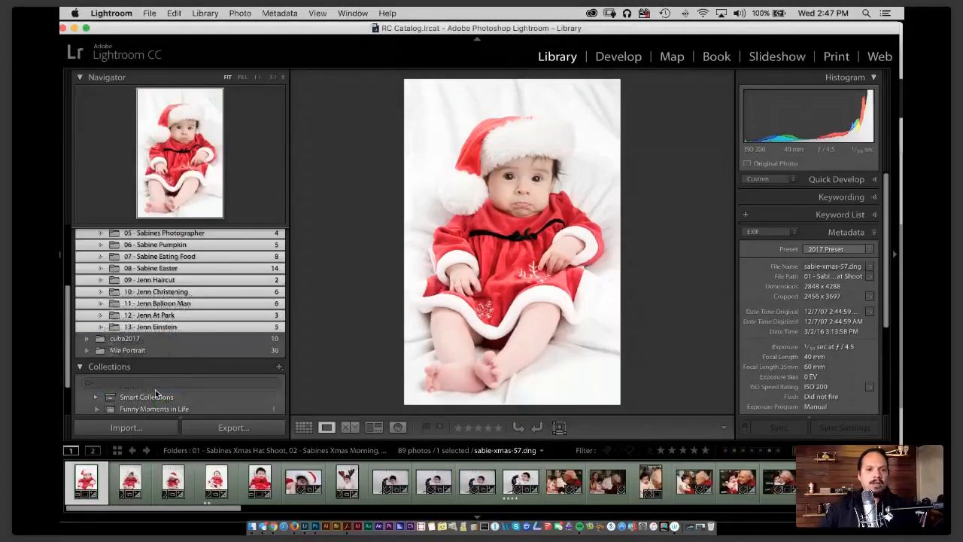
left_click_drag(69, 316, 71, 344)
left_click_drag(165, 282, 149, 351)
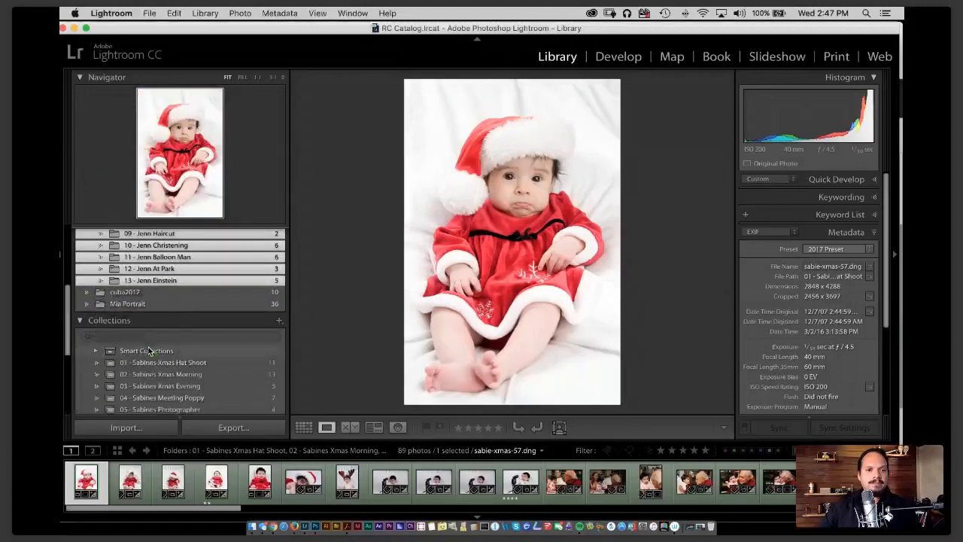
Collapse the Folders list and look through the numbered collections made from the subfolders.
left_click_drag(70, 299, 83, 278)
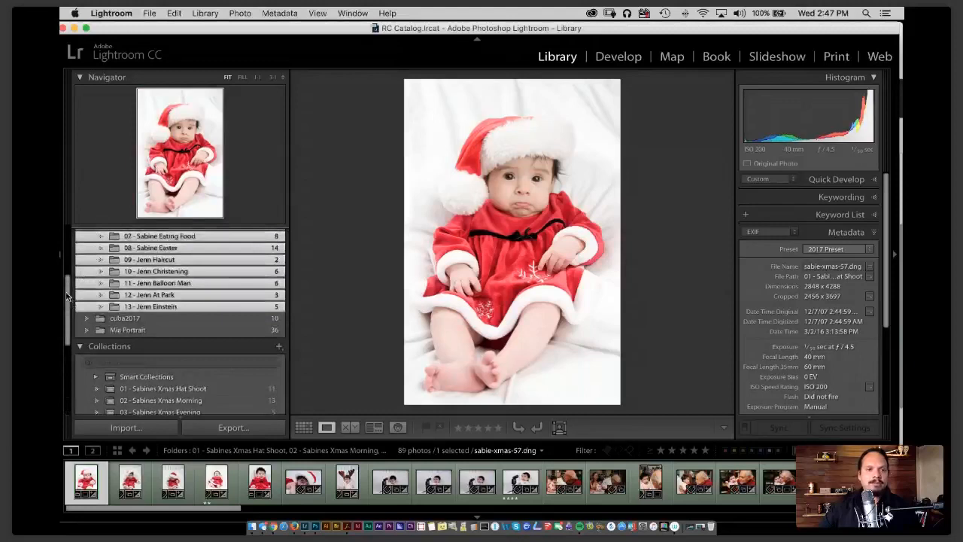
scroll(83, 277, "up", 5)
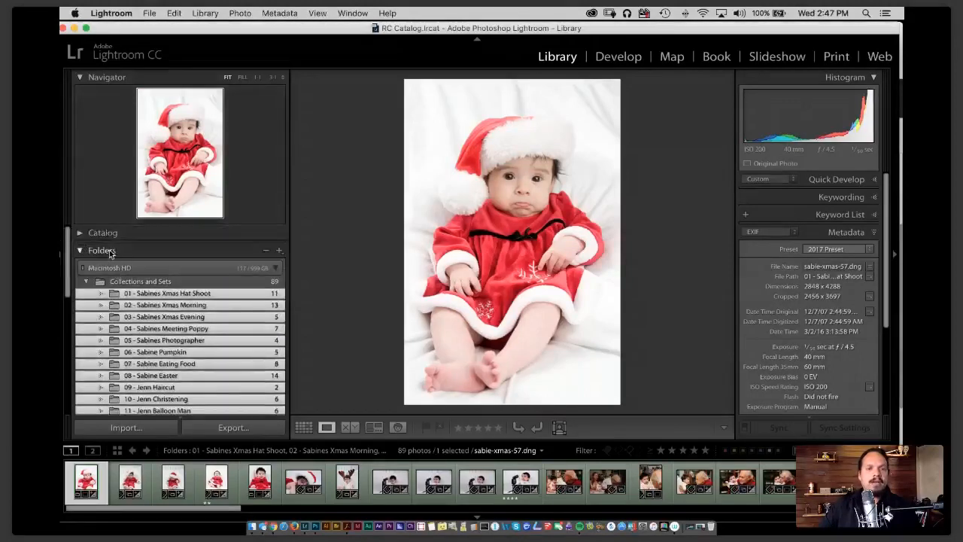
left_click(110, 251)
mouse_move(66, 265)
left_mouse_down()
mouse_move(69, 301)
mouse_move(65, 277)
left_mouse_up()
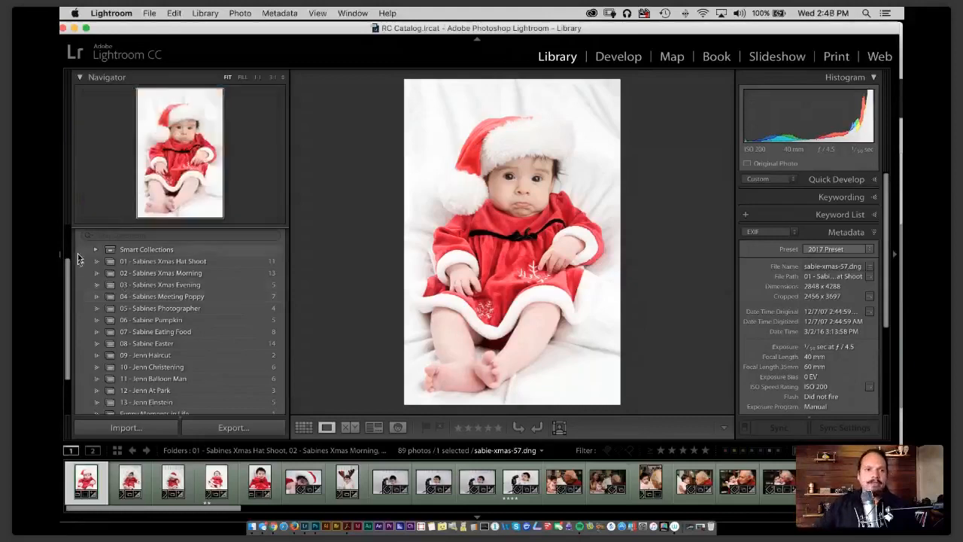
left_click_drag(69, 277, 72, 300)
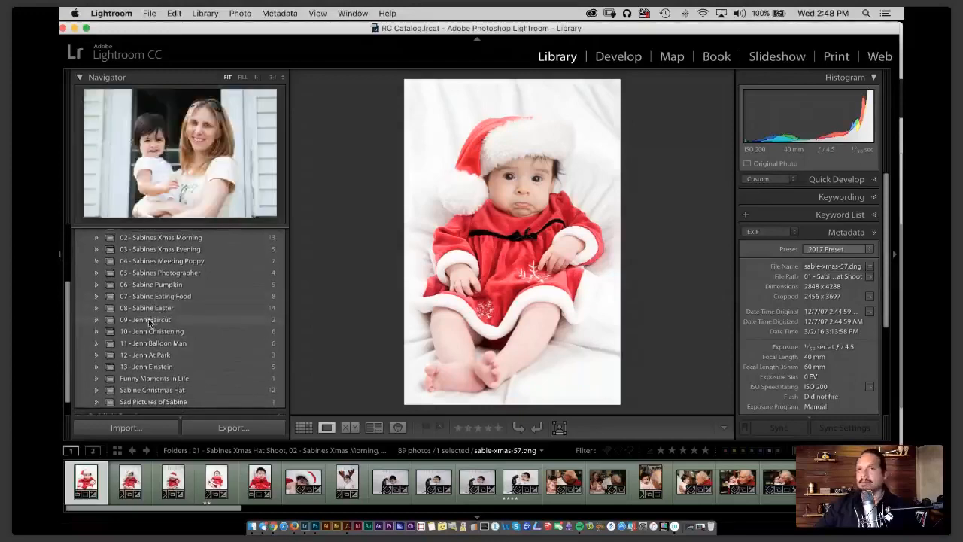
mouse_move(68, 301)
left_mouse_down()
mouse_move(67, 315)
mouse_move(70, 285)
mouse_move(67, 327)
mouse_move(71, 269)
mouse_move(71, 322)
mouse_move(73, 289)
left_mouse_up()
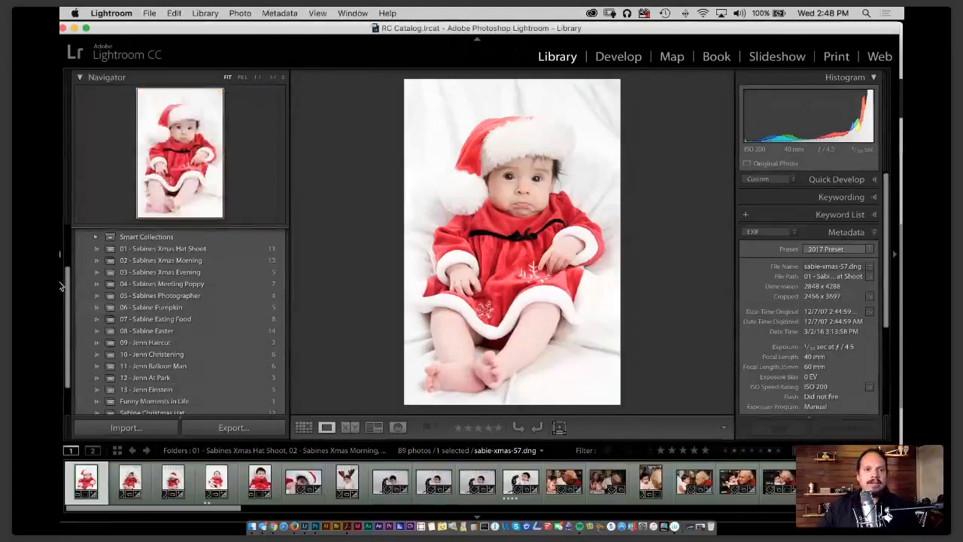
scroll(68, 284, "down", 1)
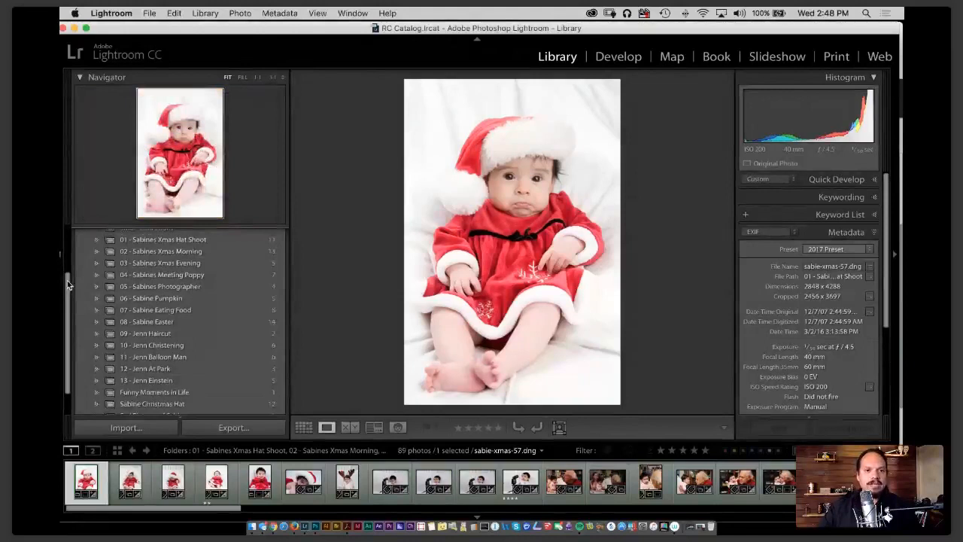
left_click_drag(69, 285, 68, 280)
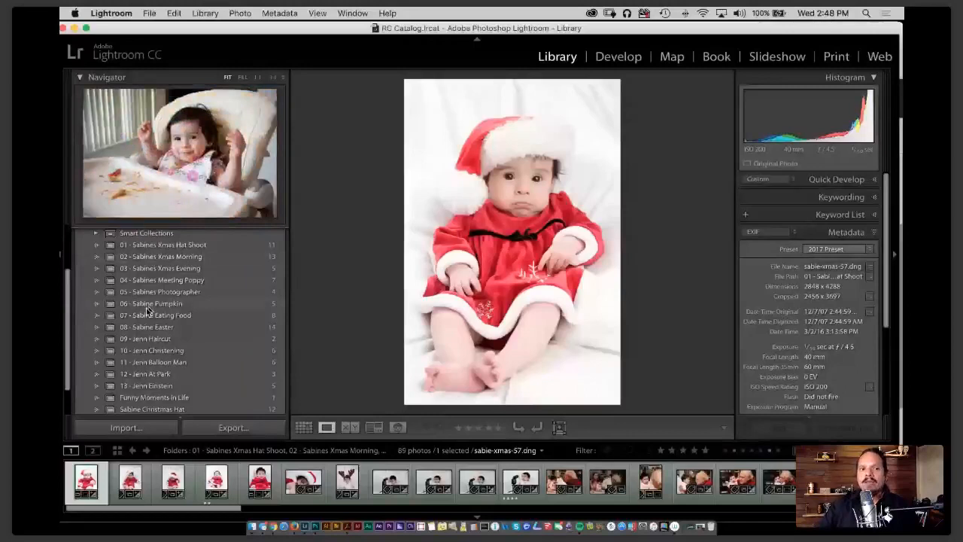
scroll(203, 338, "up", 1)
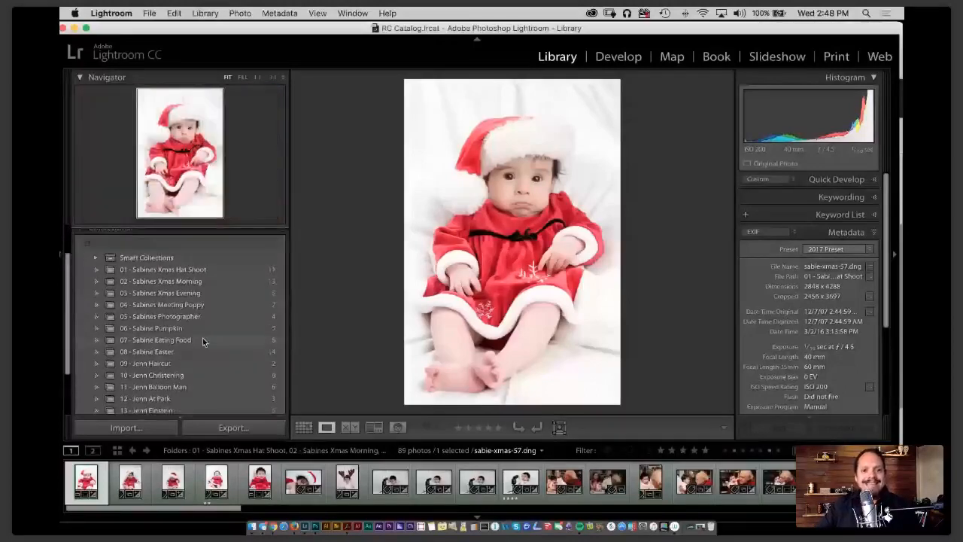
scroll(202, 341, "up", 1)
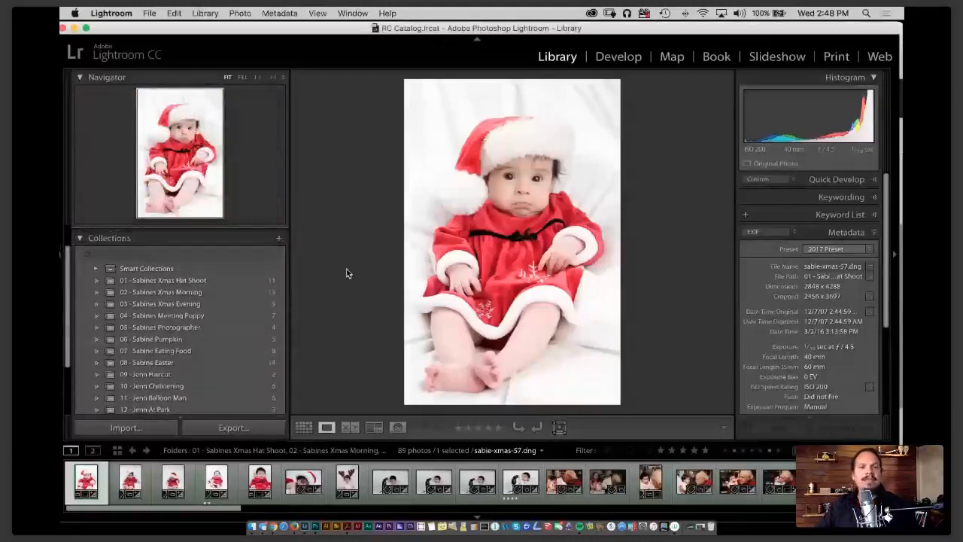
Create a top-level collection set named with the baby's first name followed by "Shots".
left_click(280, 238)
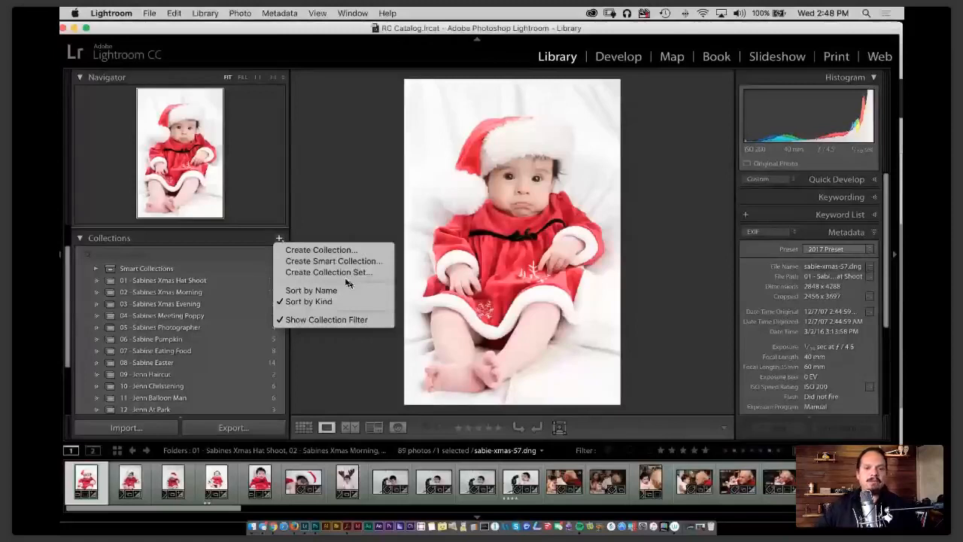
left_click(347, 273)
type("Sabi")
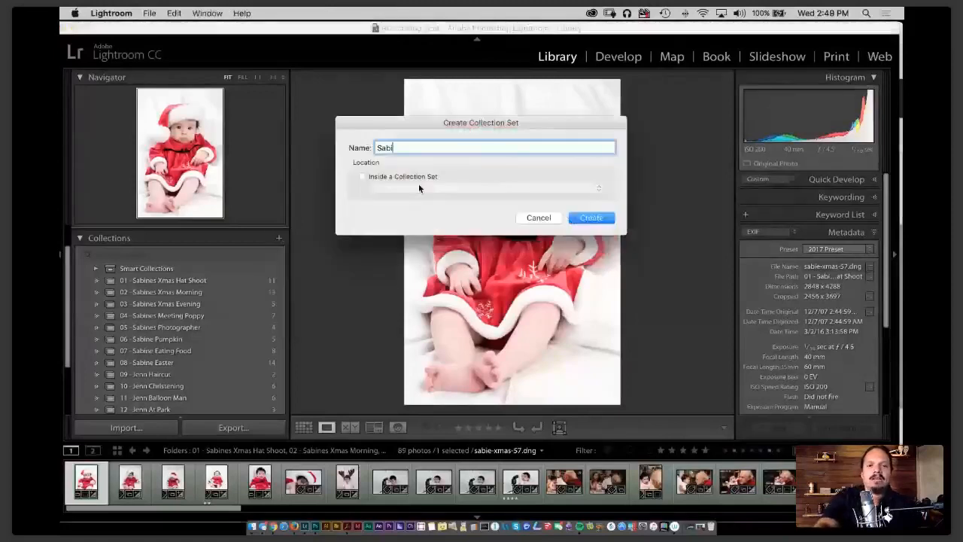
type("ne Shots")
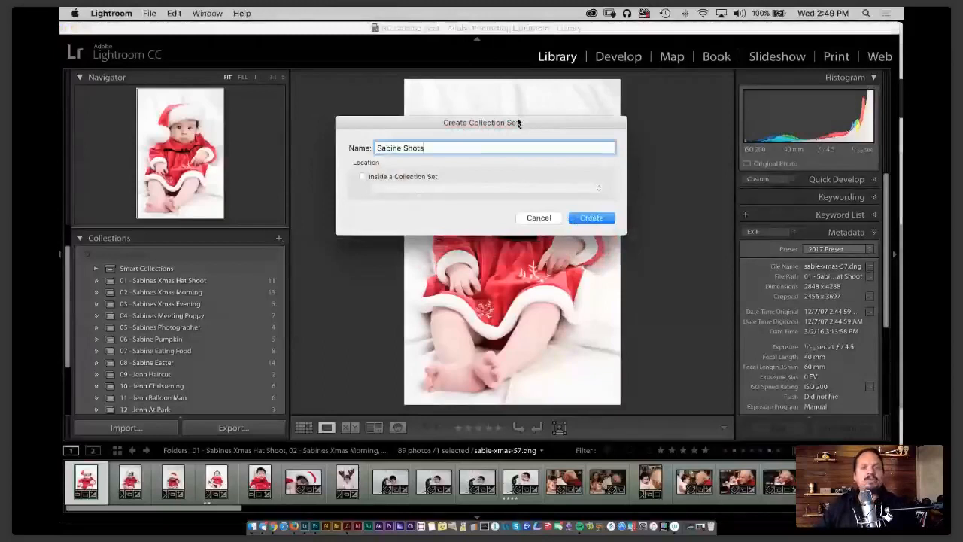
left_click(590, 218)
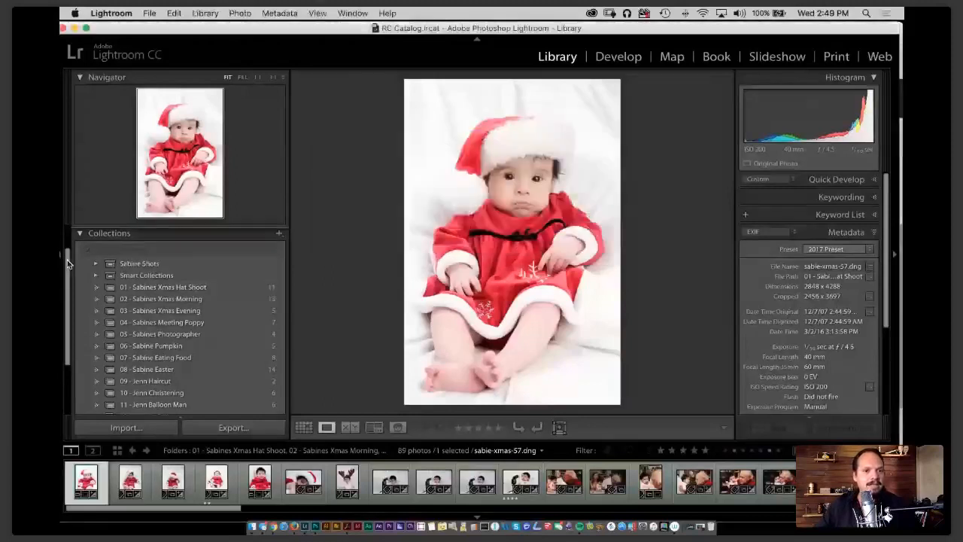
Move collections 01 to 08, from Xmas Hat Shoot through Easter, into the new Shots collection set.
left_click(163, 288)
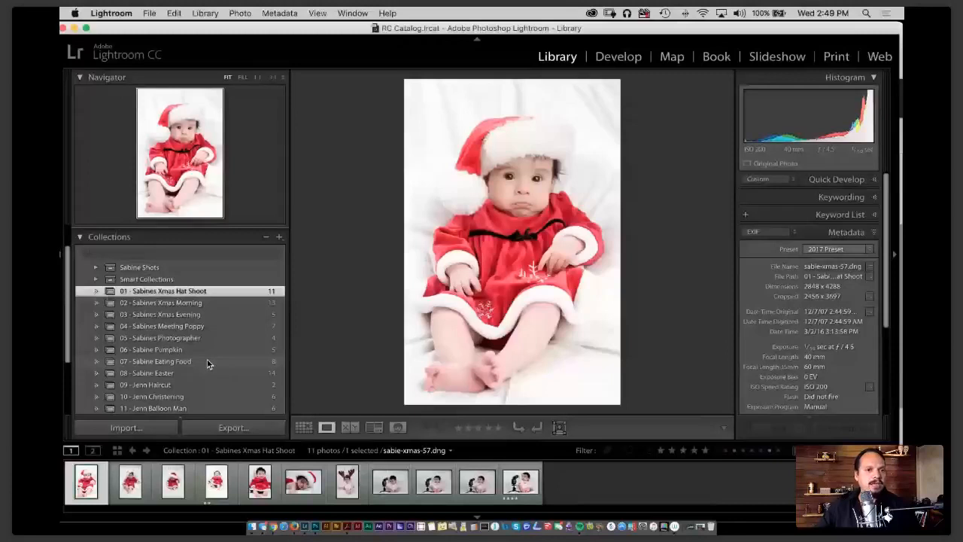
left_click(209, 373, "shift")
left_click_drag(208, 373, 141, 270)
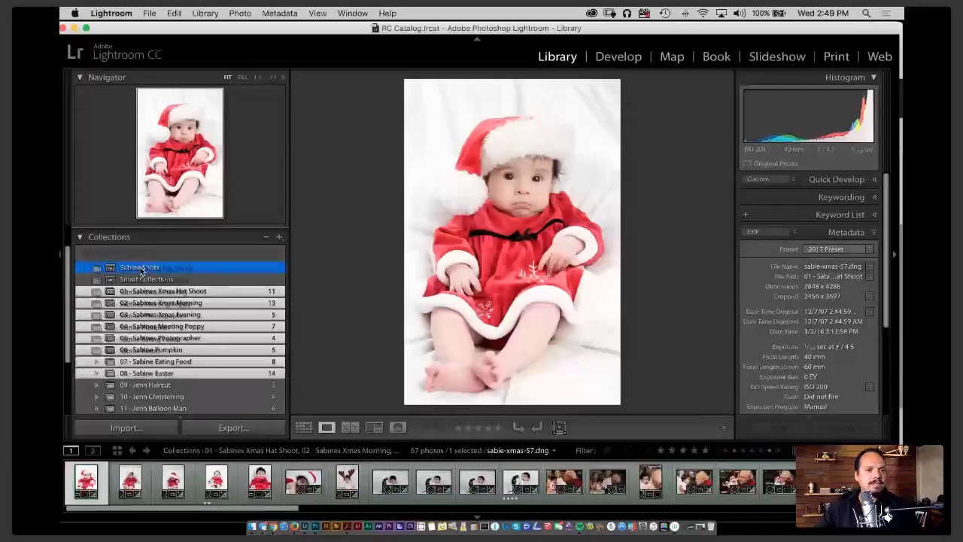
left_click_drag(141, 270, 141, 271)
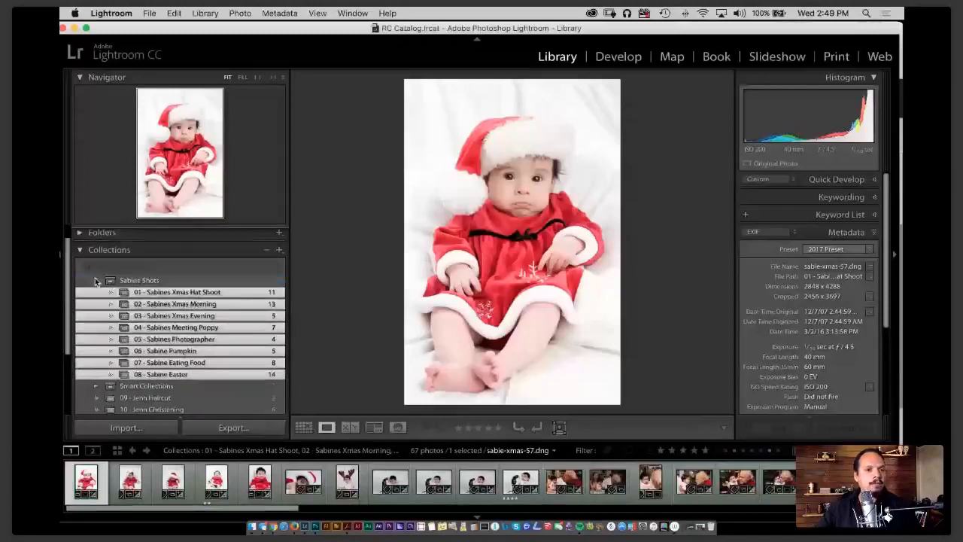
Collapse the Shots collection set and expand the Catalog list.
left_click(95, 282)
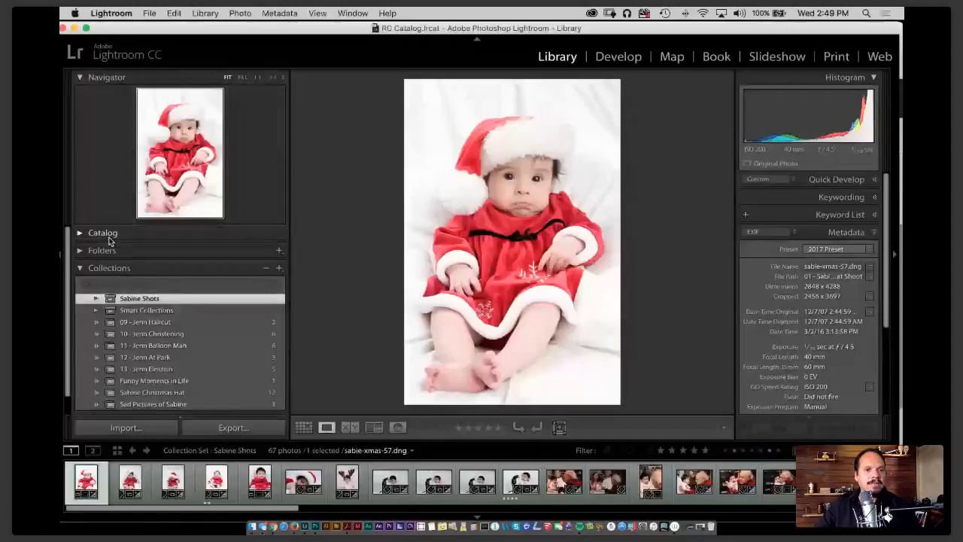
left_click(106, 233)
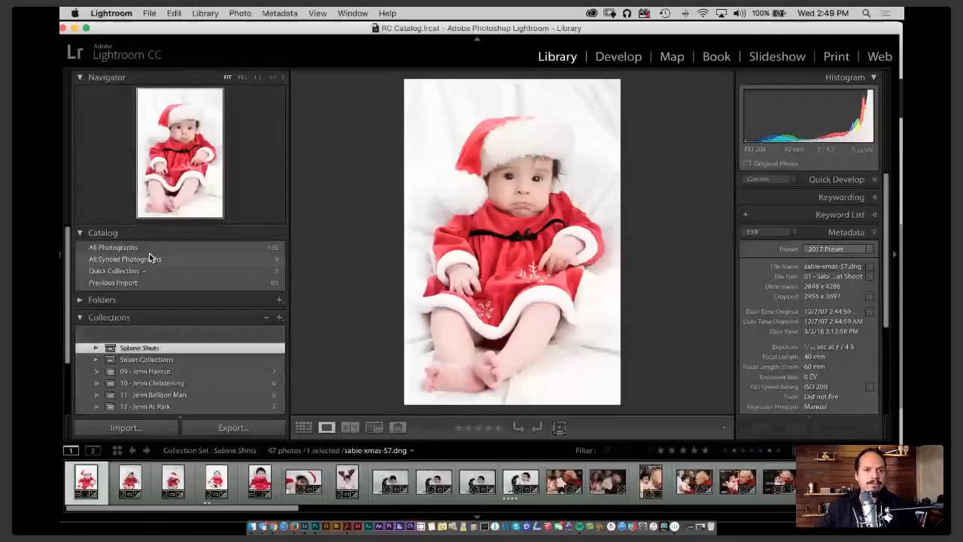
Show all photographs in the catalog, then expand the baby's Shots collection set and view its 02 Xmas Morning collection.
left_click(149, 253)
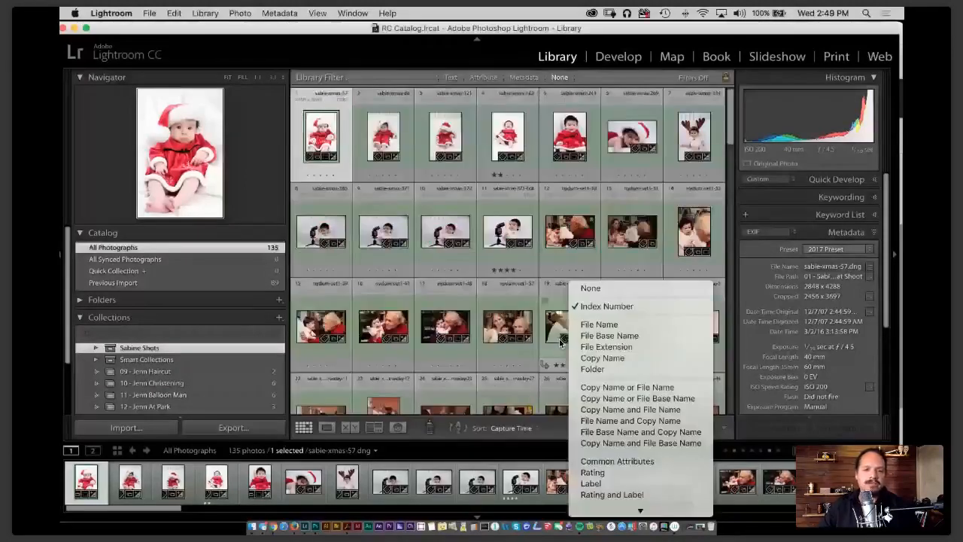
left_click(126, 334)
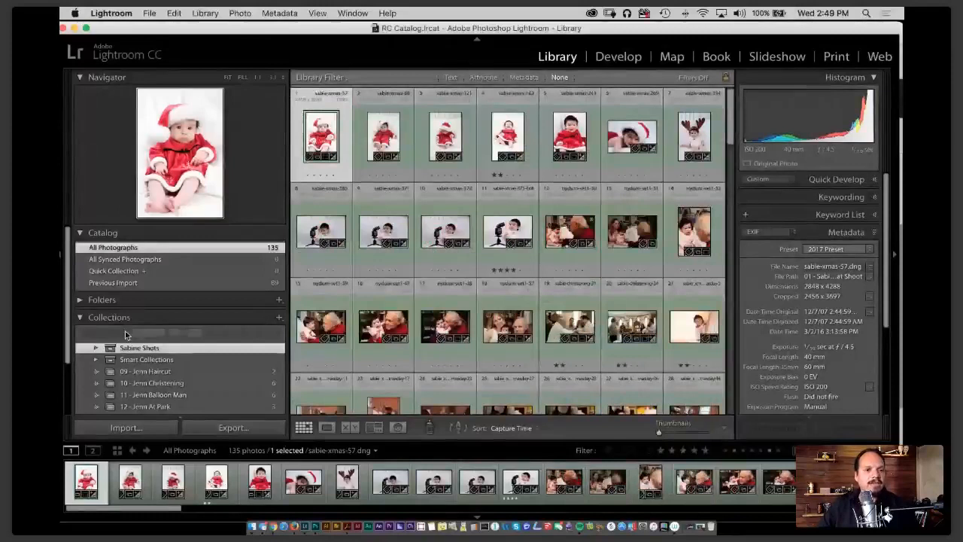
left_click(135, 350)
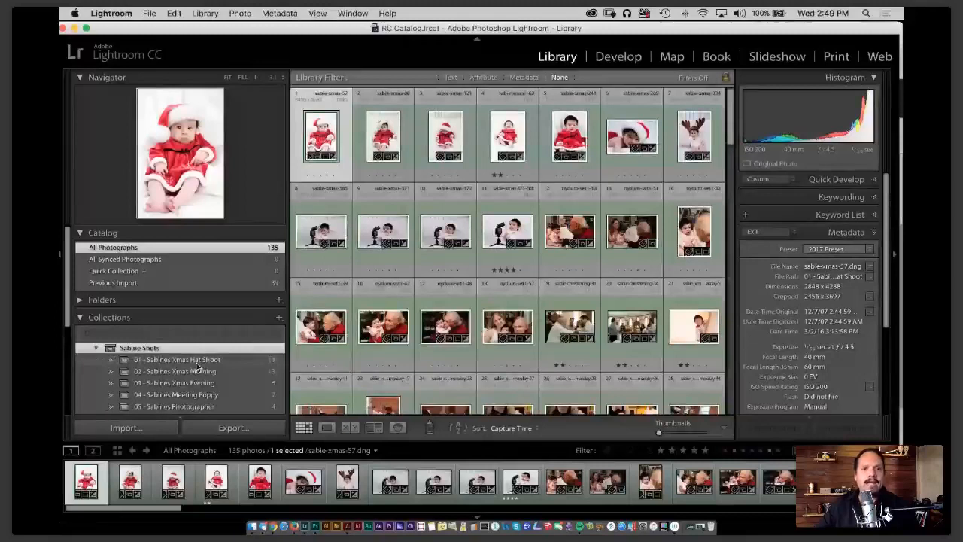
left_click(198, 371)
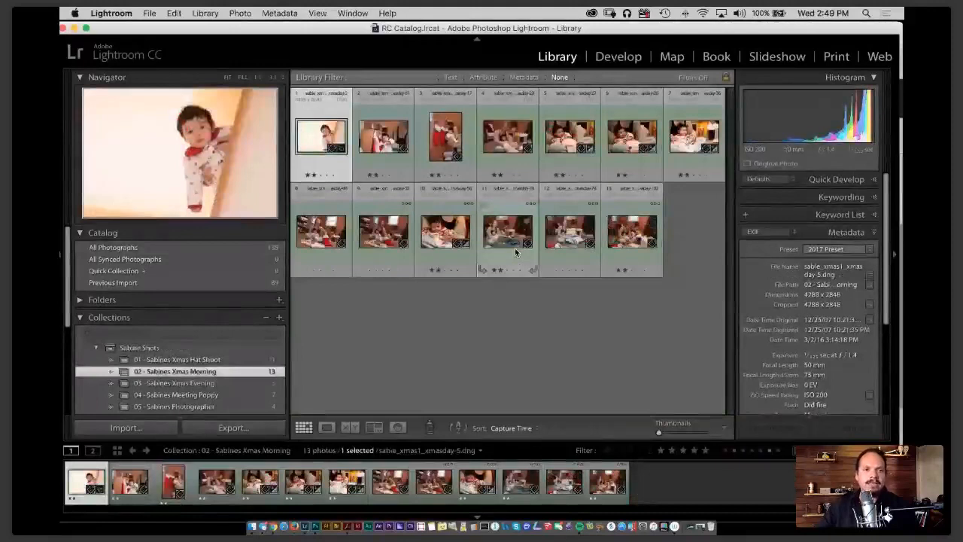
Create a top-level collection set named with the woman's first name followed by "Shots" and move collections 09 to 13, Haircut through Einstein, into it.
left_click(81, 235)
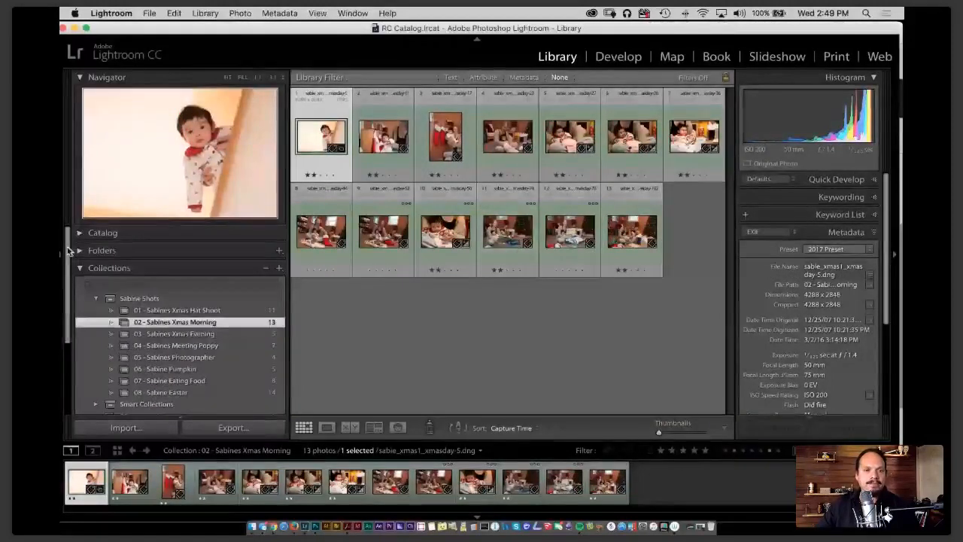
scroll(167, 367, "down", 3)
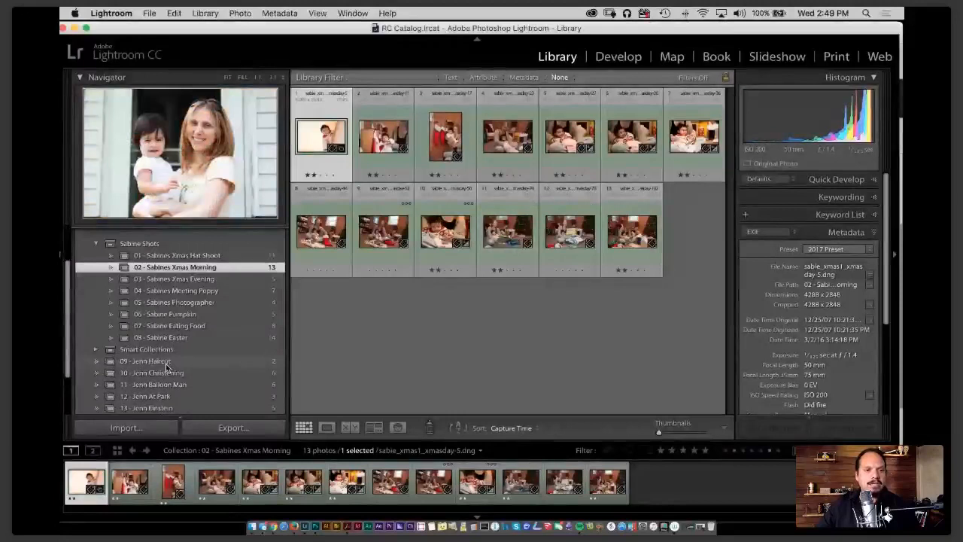
left_click(153, 408)
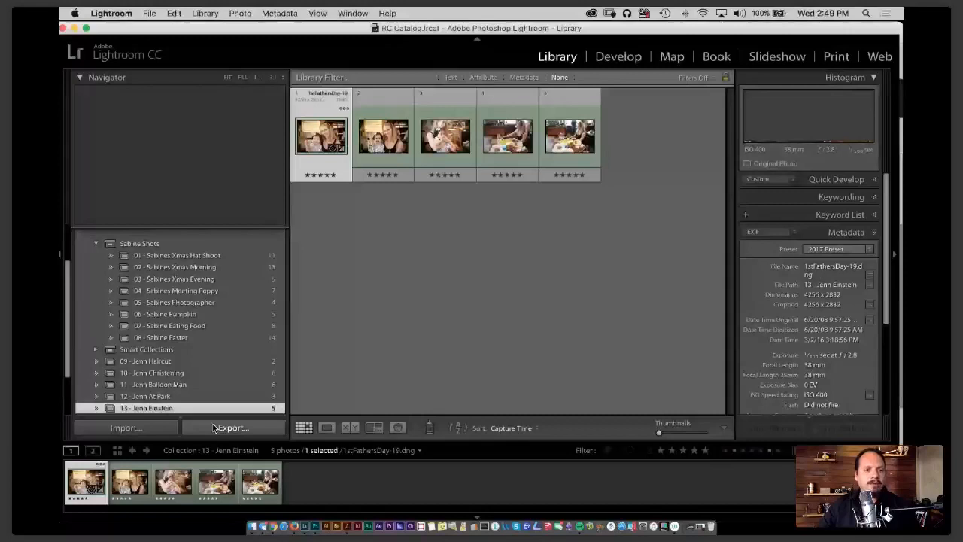
scroll(214, 337, "down", 2)
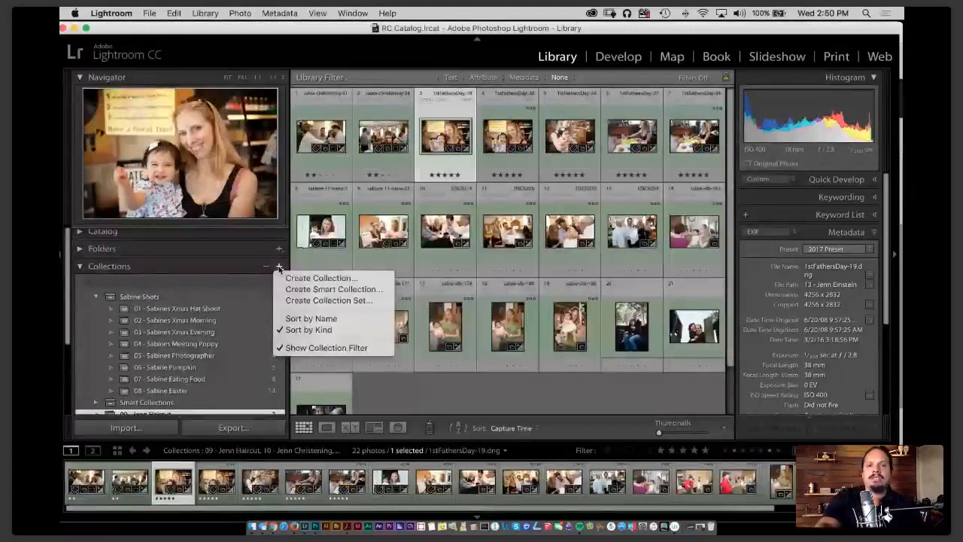
left_click(329, 301)
type("Jenn Shots")
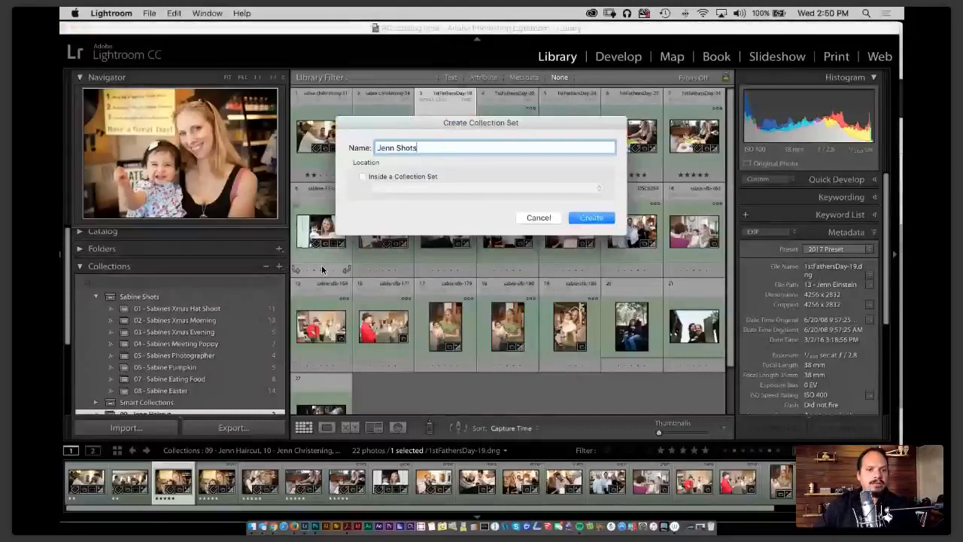
key("Return")
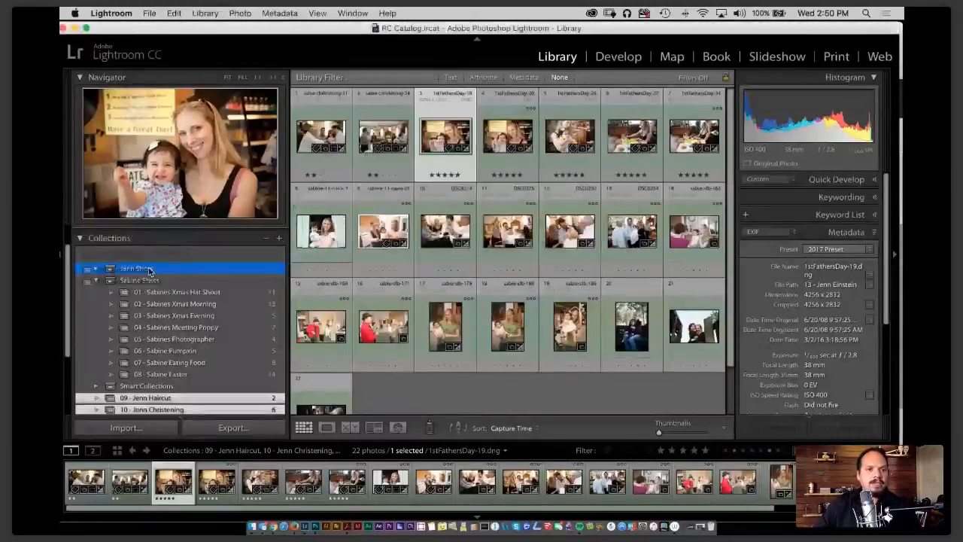
left_click(149, 270)
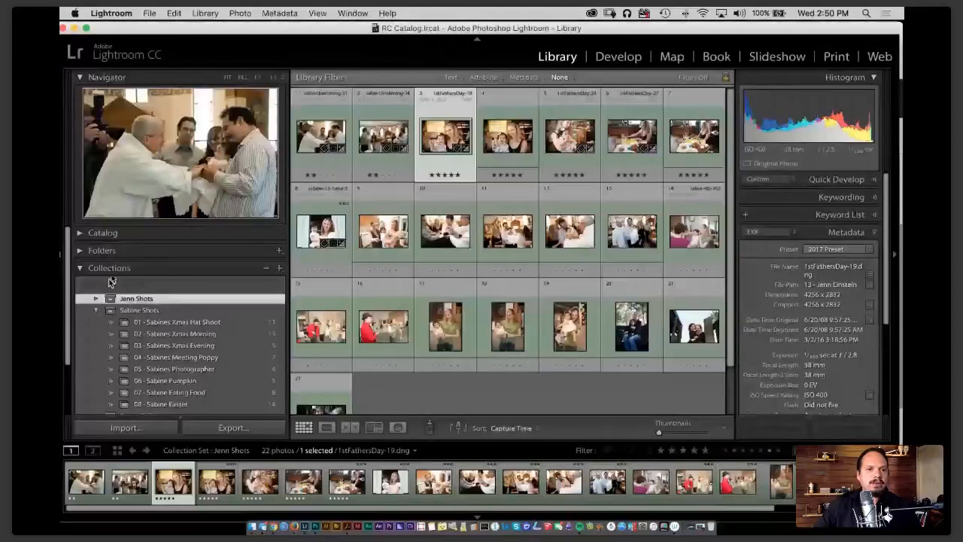
left_click(112, 251)
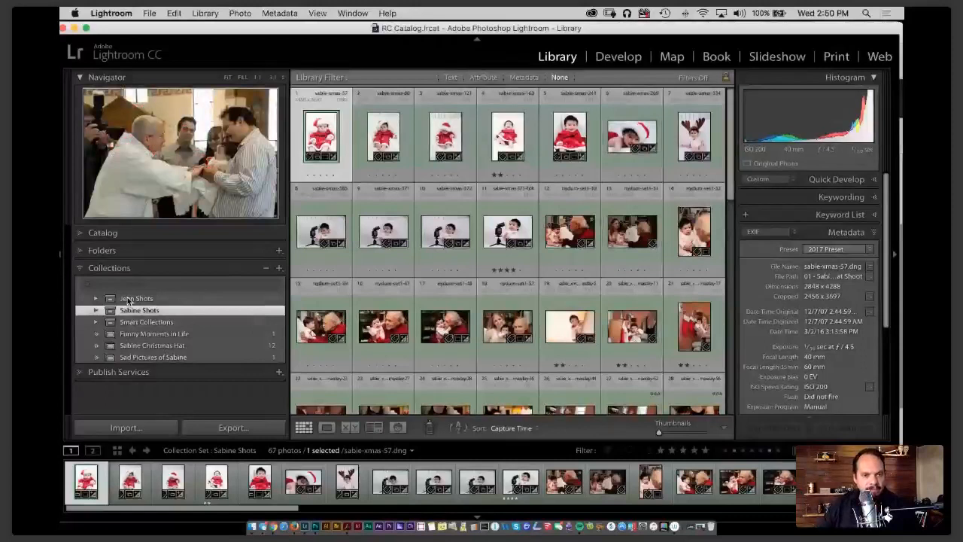
Create a top-level collection set named "Family Shots", not inside any other collection set.
left_click(280, 268)
left_click(304, 294)
type("Family ")
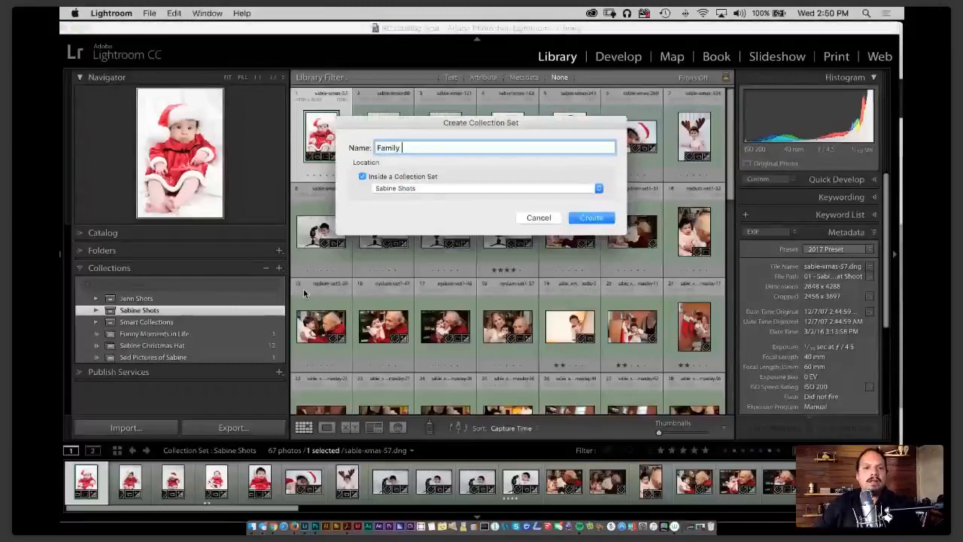
type("Shots")
left_click(362, 176)
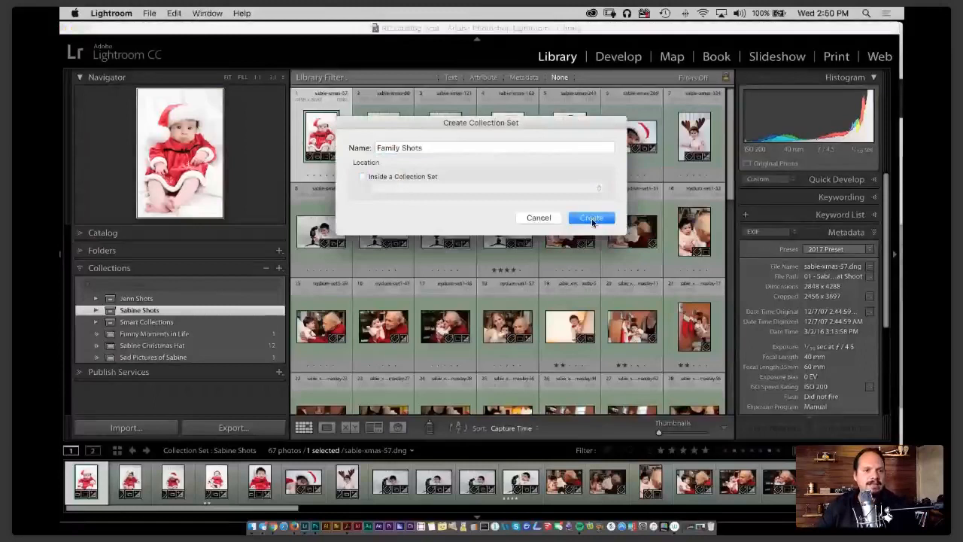
left_click(593, 218)
Move both personal Shots sets into Family Shots, then expand it and show the baby's set.
left_click(142, 311, "super")
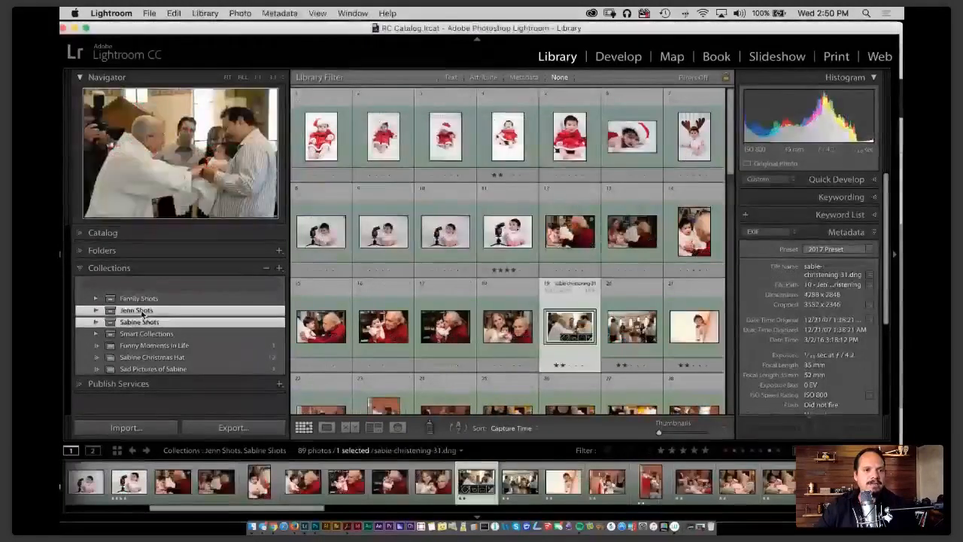
left_click_drag(141, 312, 170, 300)
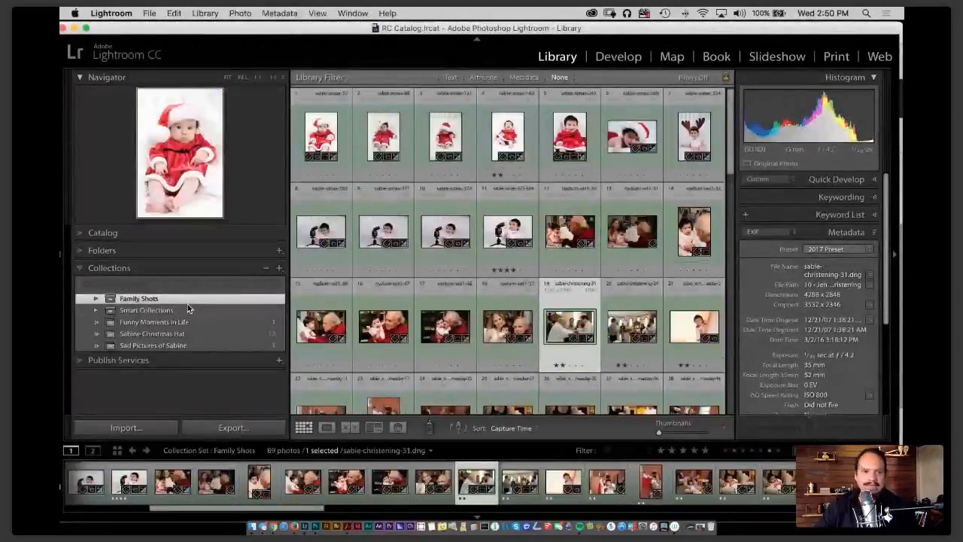
left_click(96, 299)
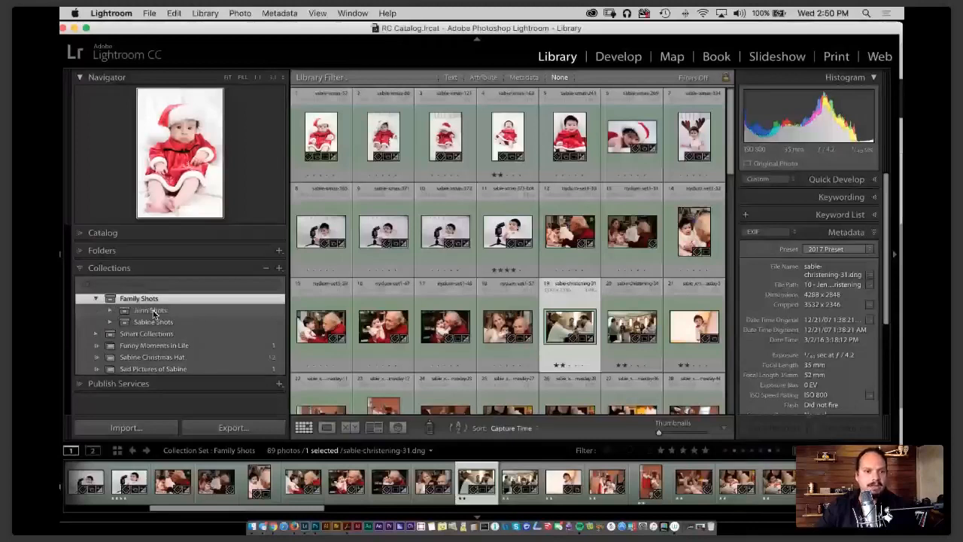
left_click(153, 321)
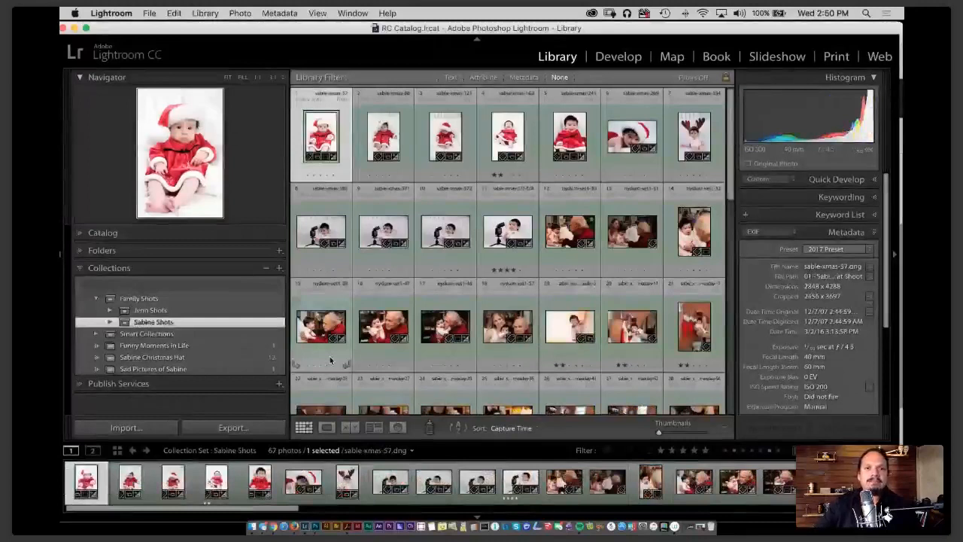
Open the recent RC Main Catalog and look through its collection sets, expanding Model Shoots.
left_click(149, 13)
mouse_move(225, 56)
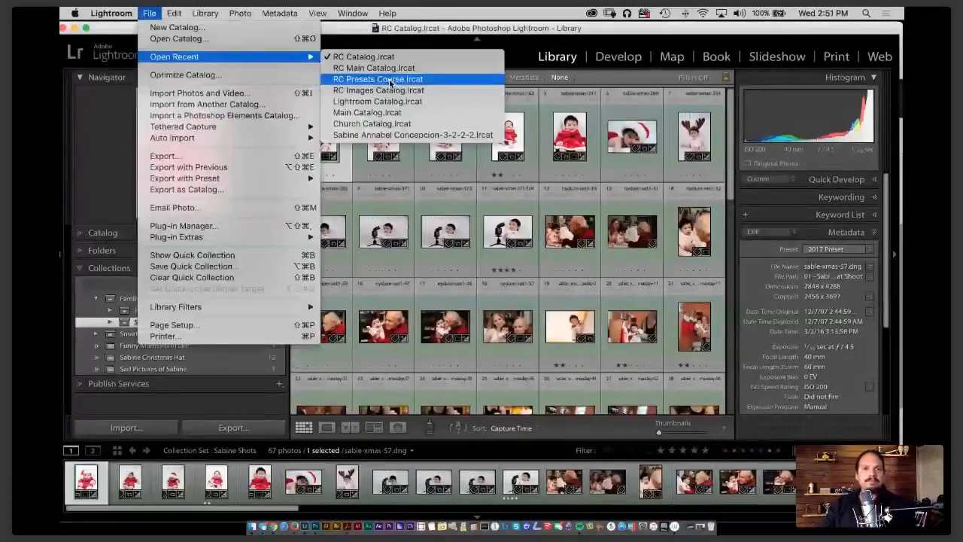
left_click(390, 81)
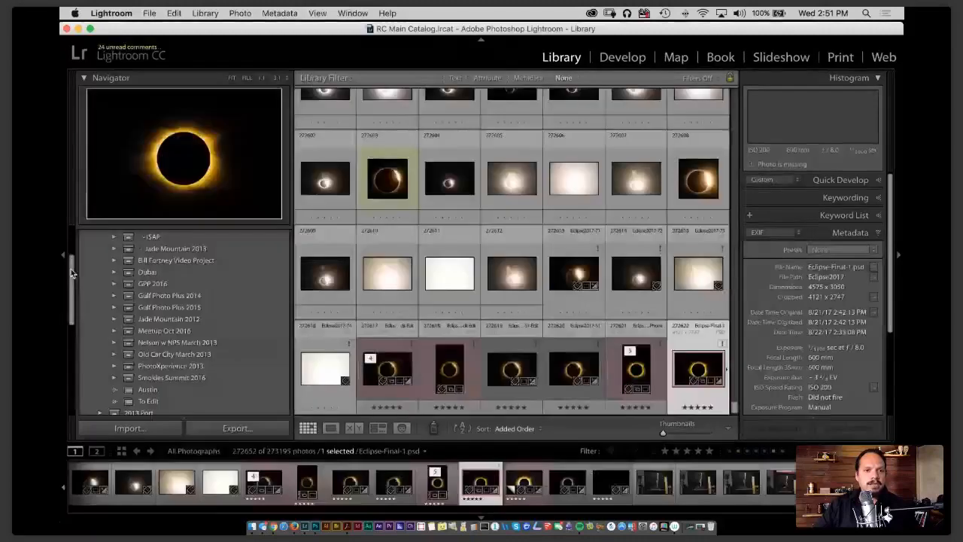
left_click_drag(70, 269, 75, 326)
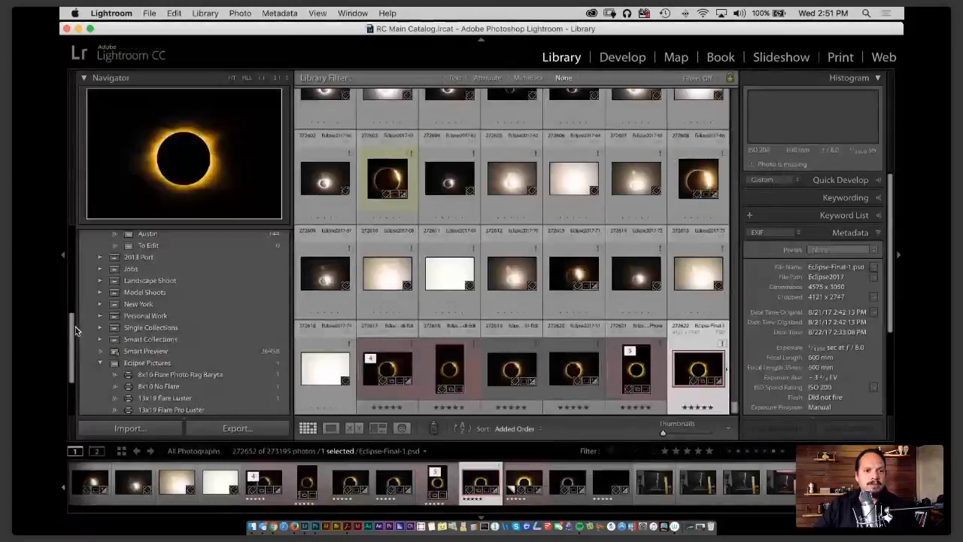
left_click_drag(75, 326, 72, 260)
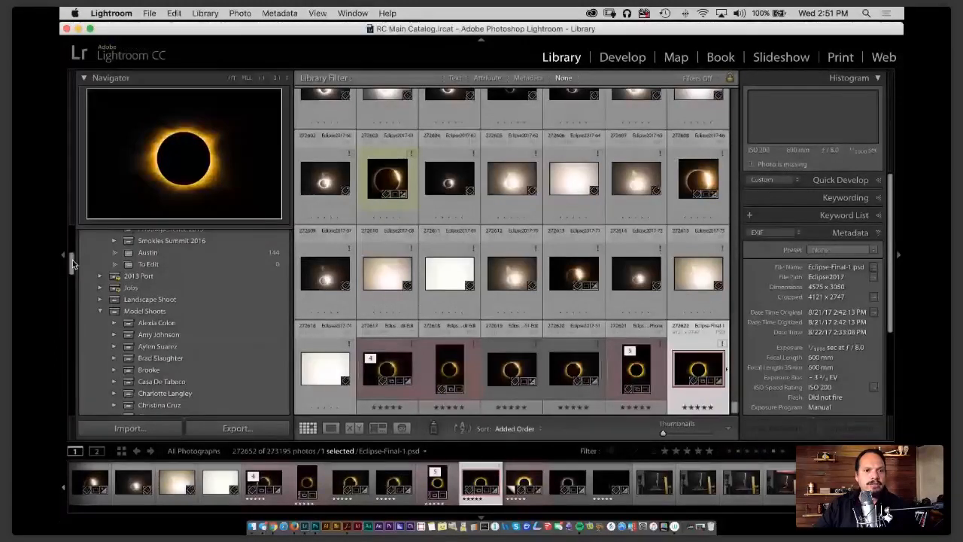
left_click_drag(72, 260, 72, 302)
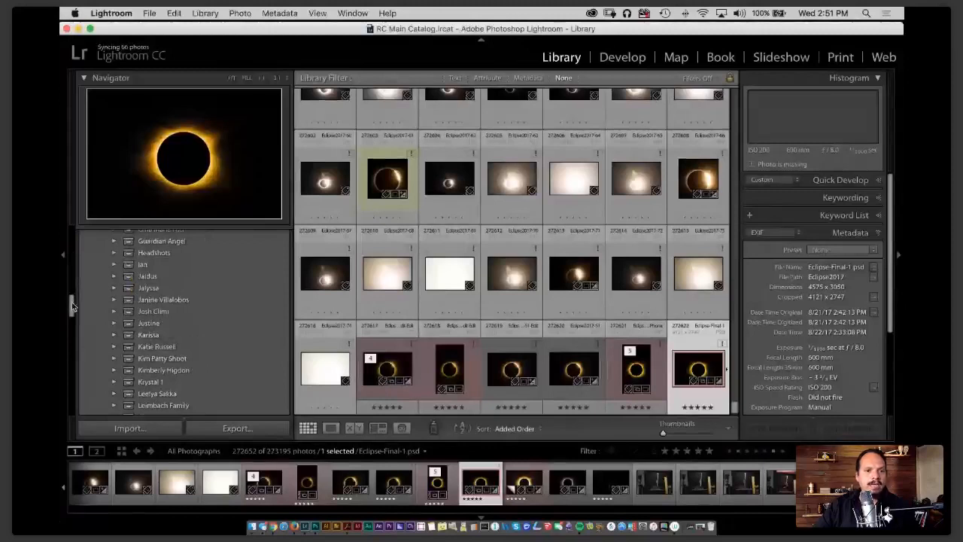
left_click_drag(71, 302, 72, 310)
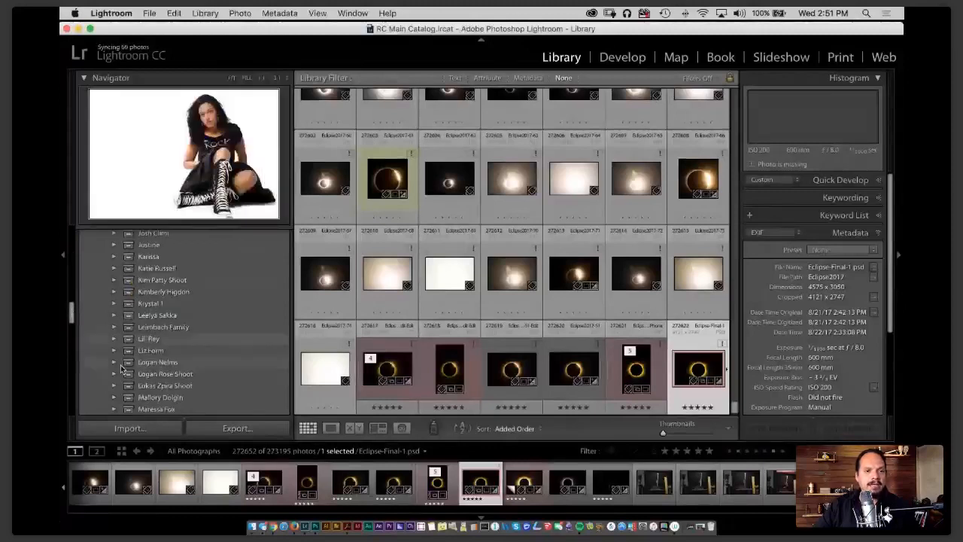
Expand the model's set containing four shoots and examine the collections inside Shoot 1 - Tampa Theater and Shoot 3 - BW.
left_click(114, 338)
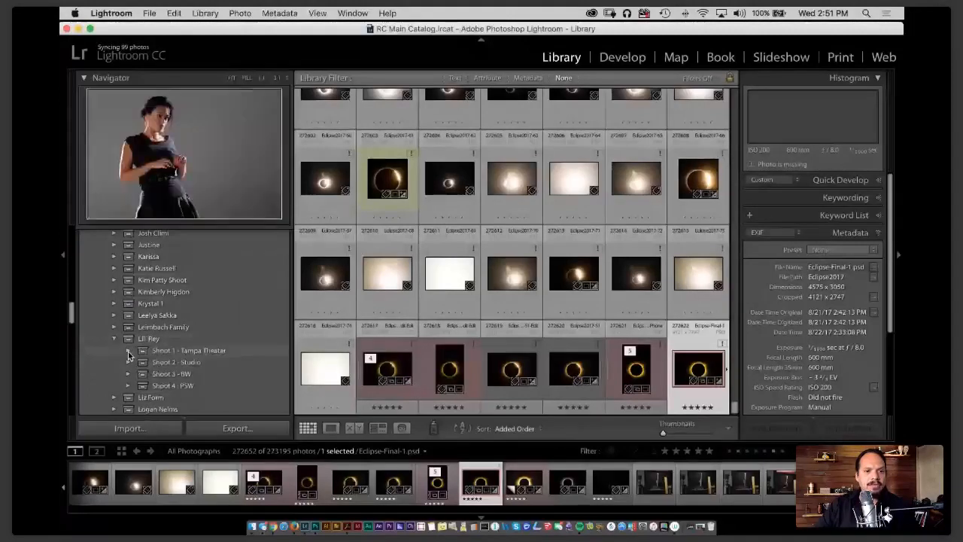
left_click(128, 350)
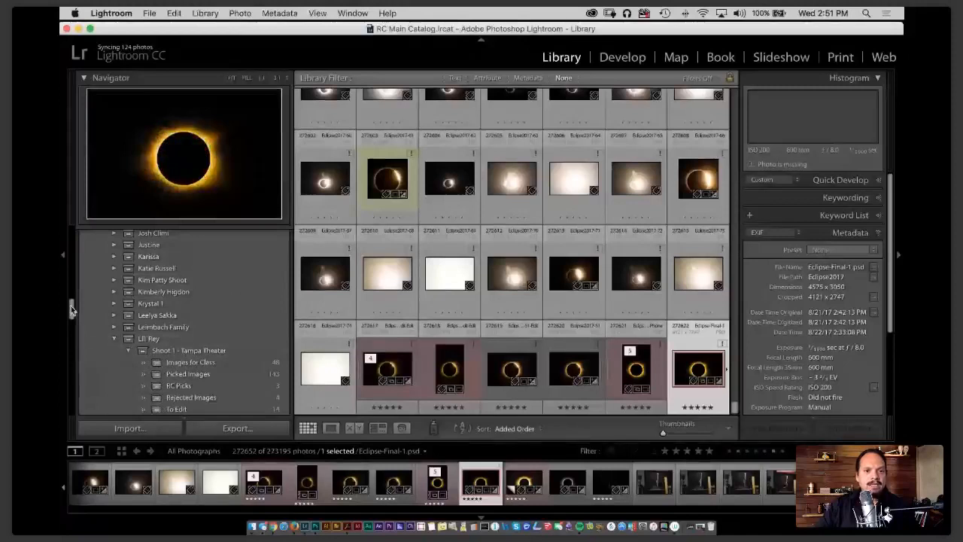
scroll(217, 323, "down", 3)
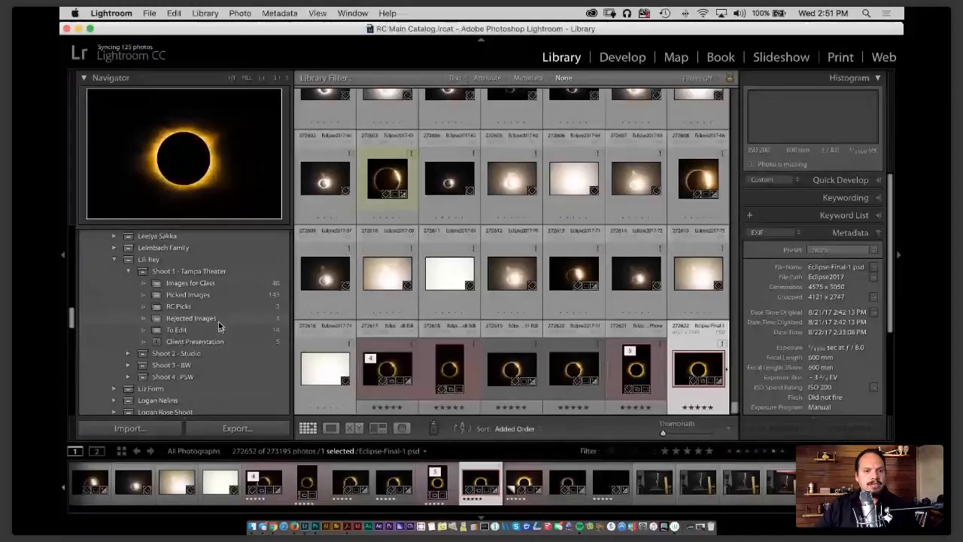
left_click(152, 260)
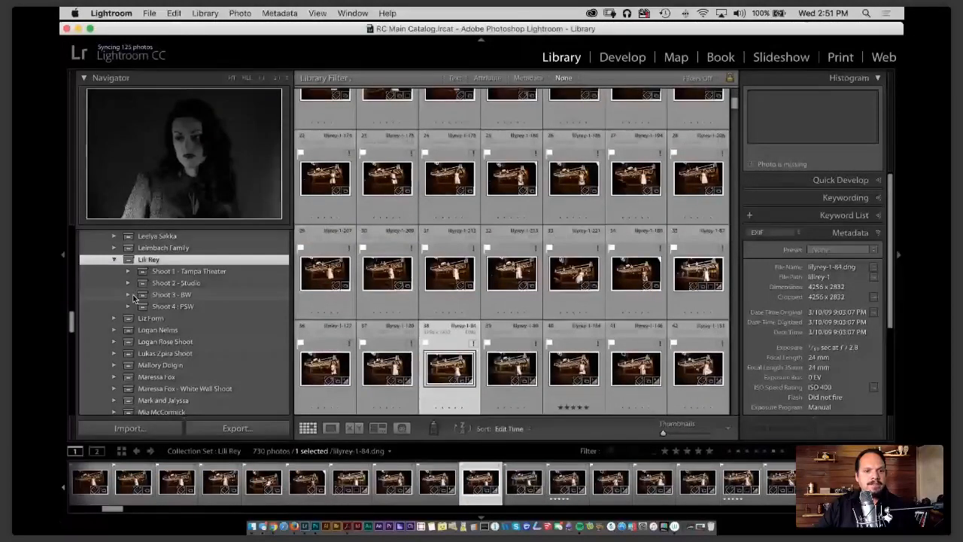
left_click(129, 295)
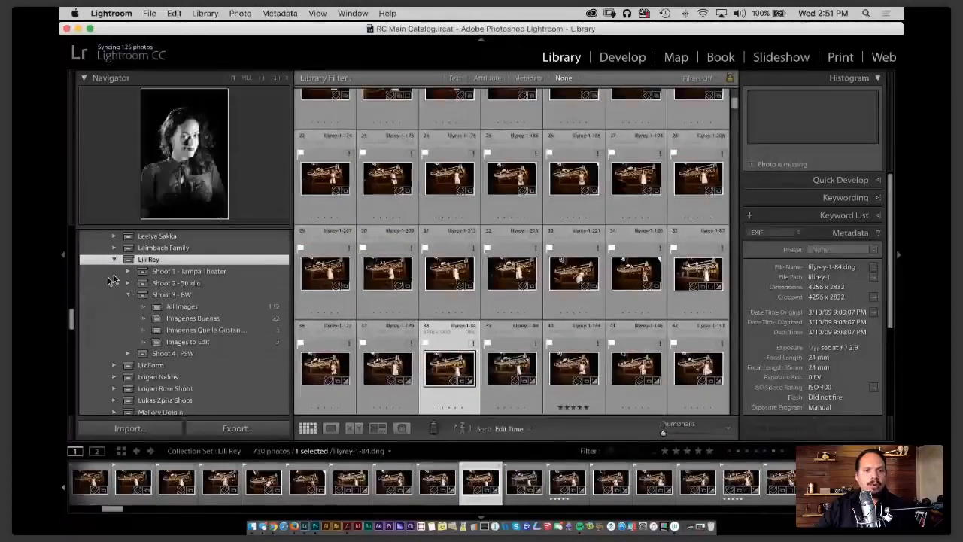
Collapse the Model Shoots set and expand Bodie 2012 inside Landscape Shoot to view its collections.
left_click_drag(72, 324, 74, 266)
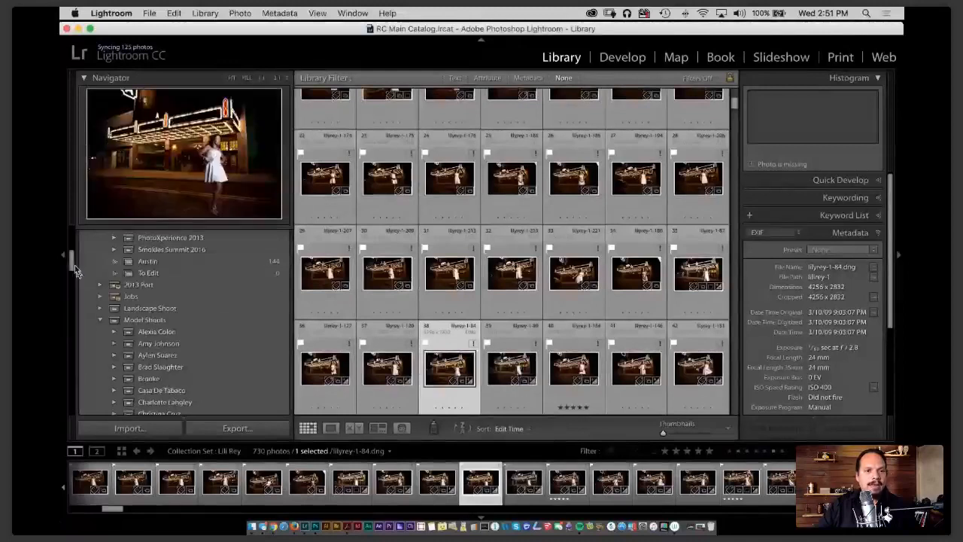
left_click(121, 319)
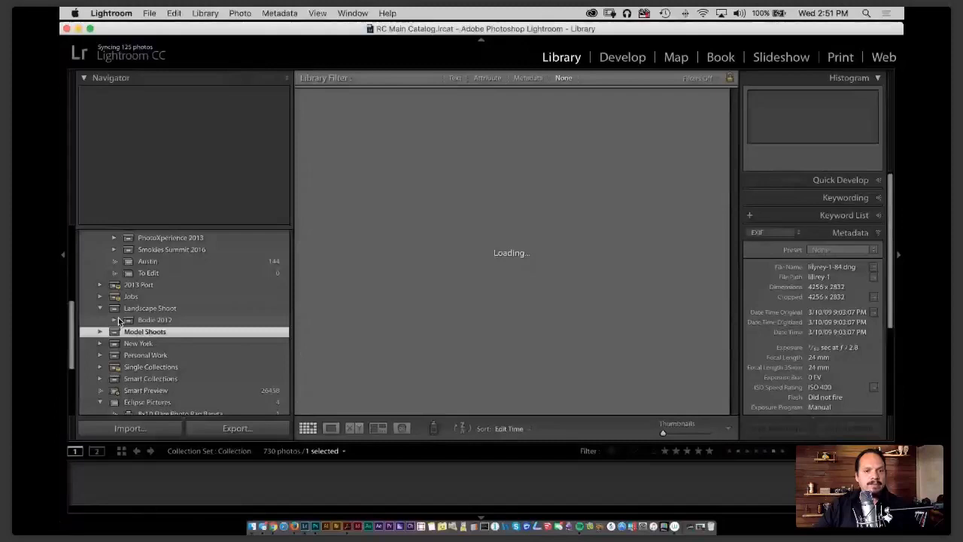
left_click(116, 320)
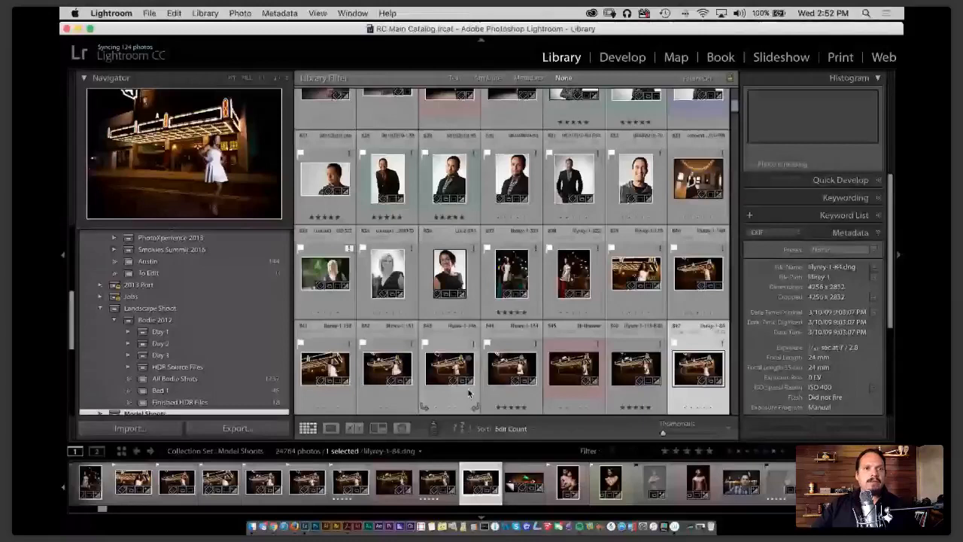
Switch back to the recent RC Catalog, skipping the main catalog's backup this time.
left_click(149, 12)
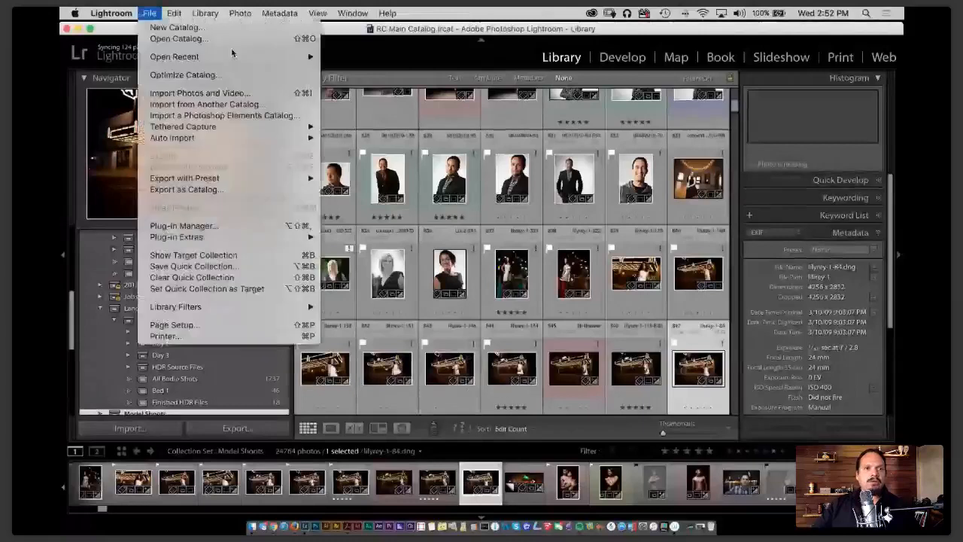
mouse_move(233, 56)
left_click(372, 69)
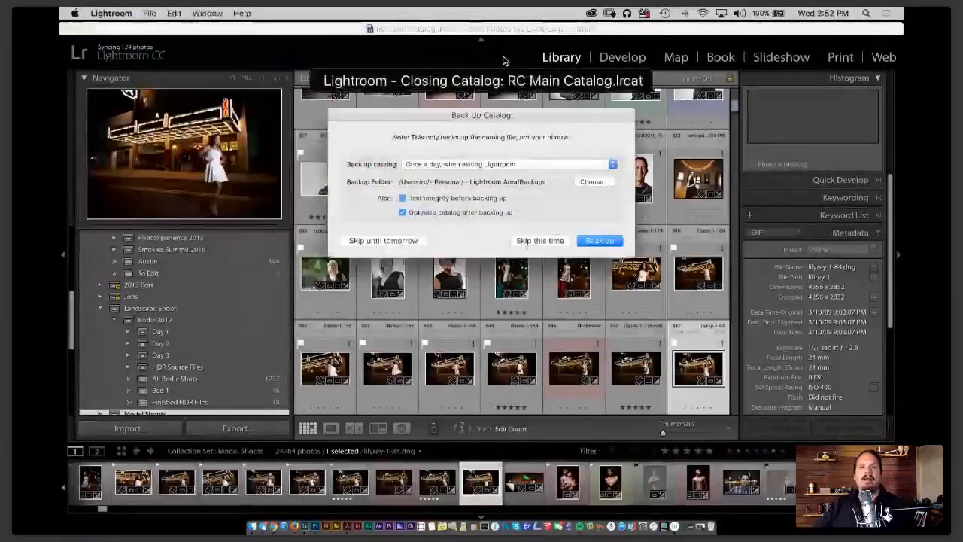
left_click(545, 240)
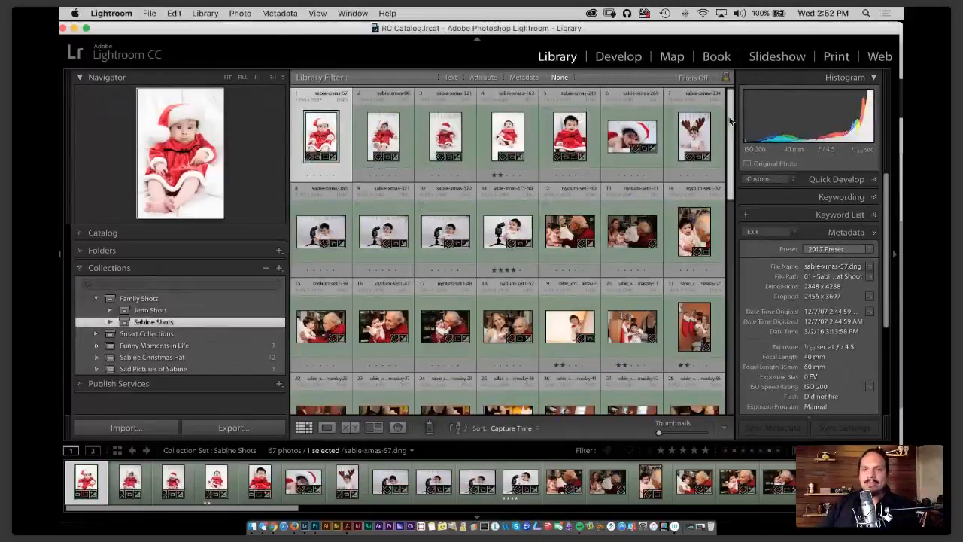
Look through the selected family collection set, enlarging a photo of the crying child in the Easter basket before returning to the grid's beginning.
scroll(551, 267, "down", 10)
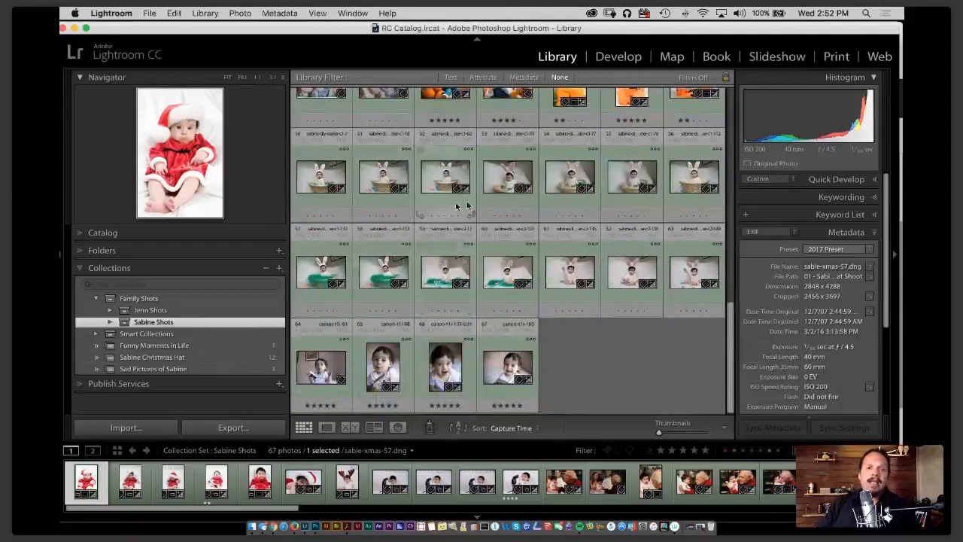
left_click(385, 268)
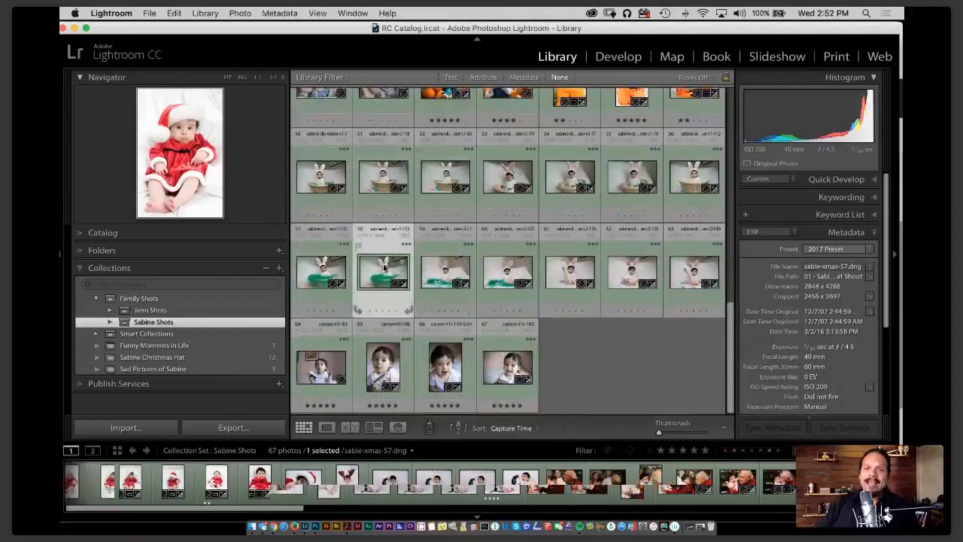
double_click(385, 267)
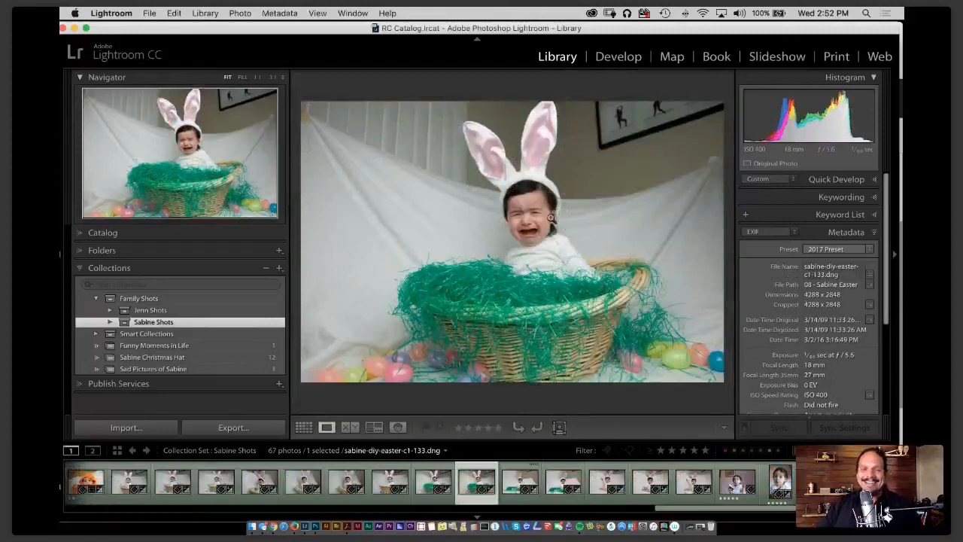
key("g")
left_click(617, 323)
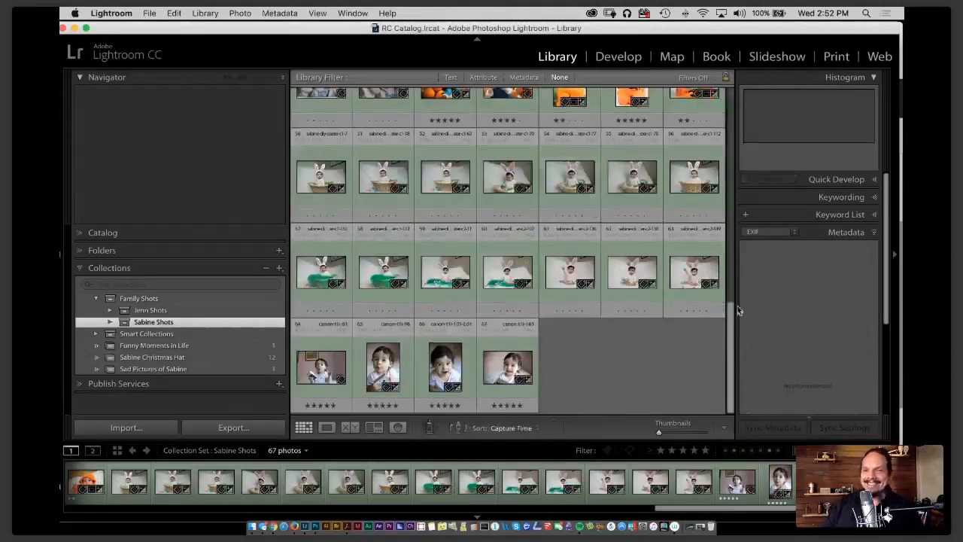
left_click_drag(731, 317, 714, 92)
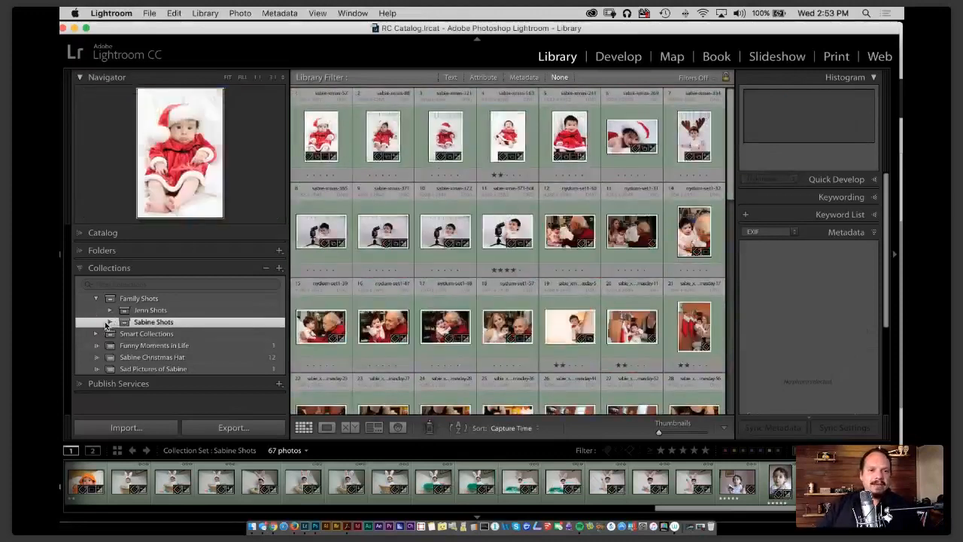
Expand the selected collection set and browse its numbered collections, including 02, 04 and 07, ending on the Pumpkin collection (06).
left_click(110, 322)
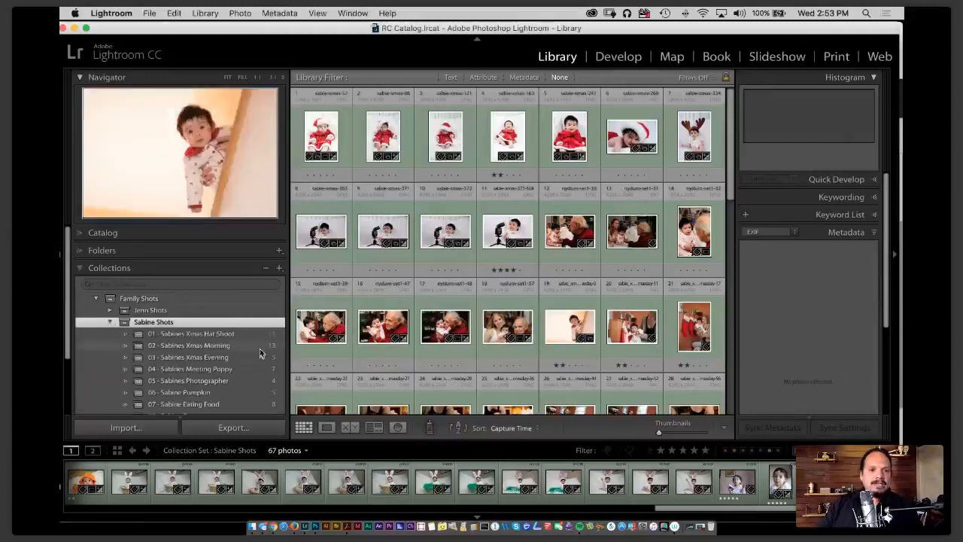
left_click(251, 346)
left_click(254, 368)
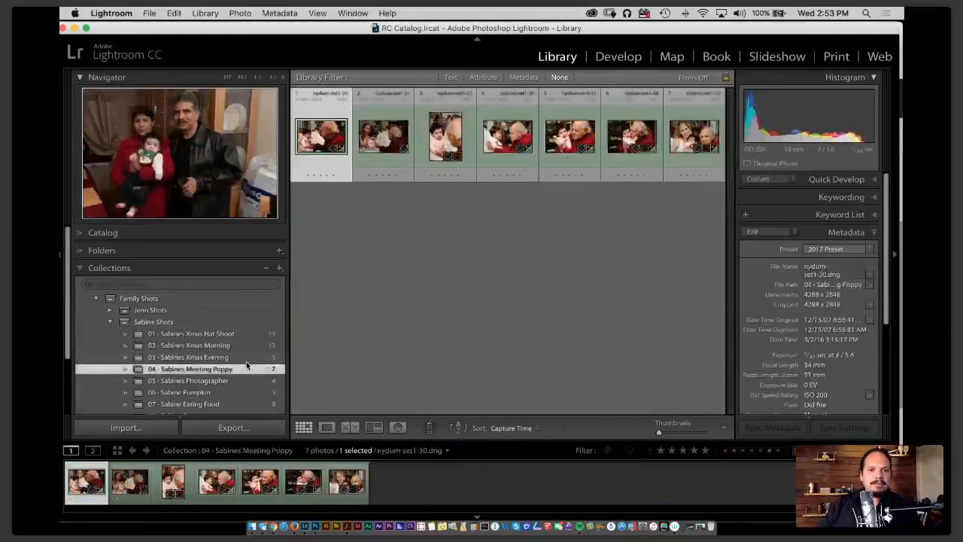
left_click(239, 404)
left_click(241, 390)
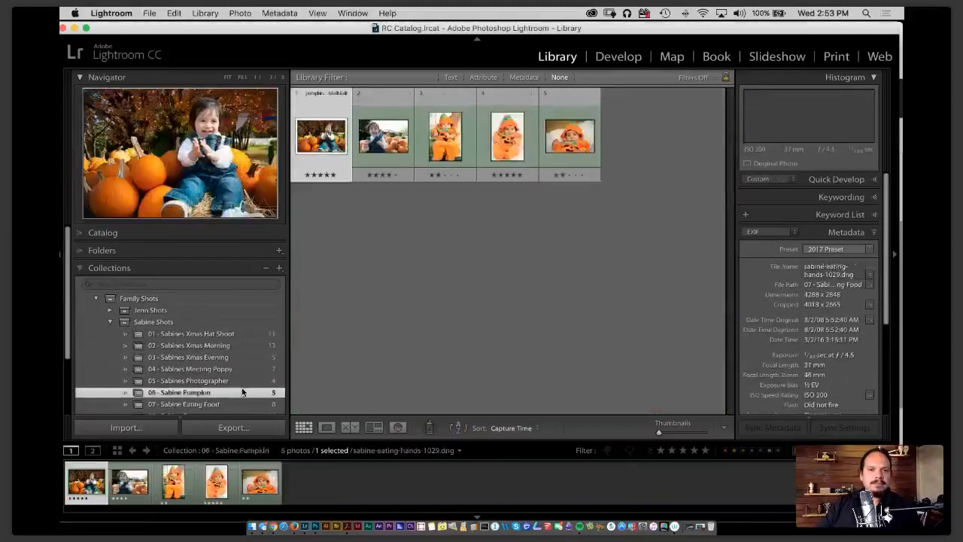
Enlarge the first pumpkin patch photo in the collection and create a virtual copy of it.
double_click(321, 137)
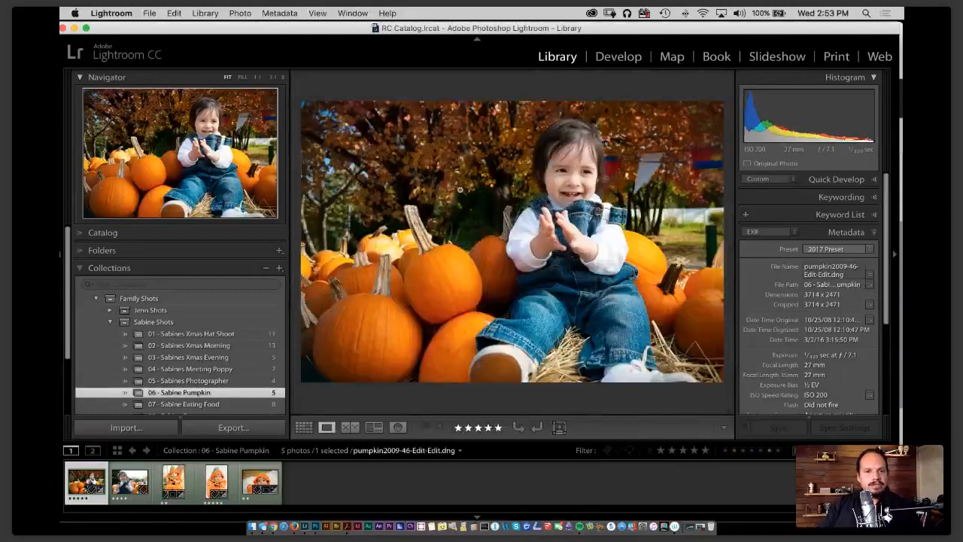
right_click(443, 188)
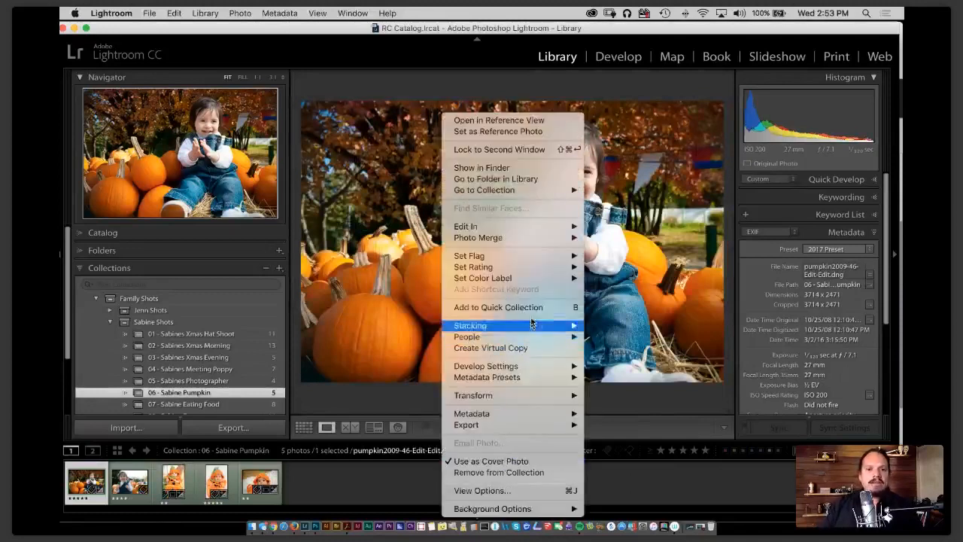
left_click(529, 351)
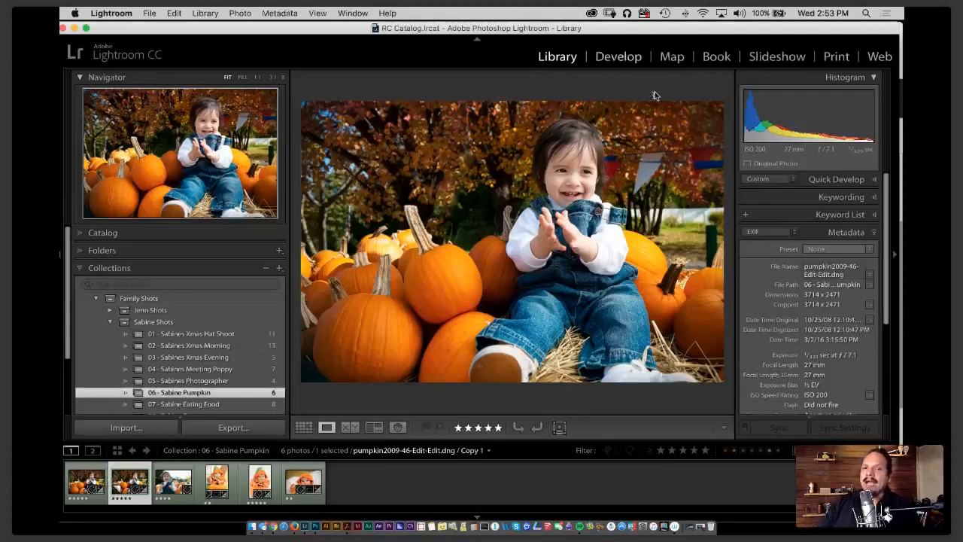
Darken the virtual copy in Develop to Exposure -3.20 and compare it with the original photo.
key("d")
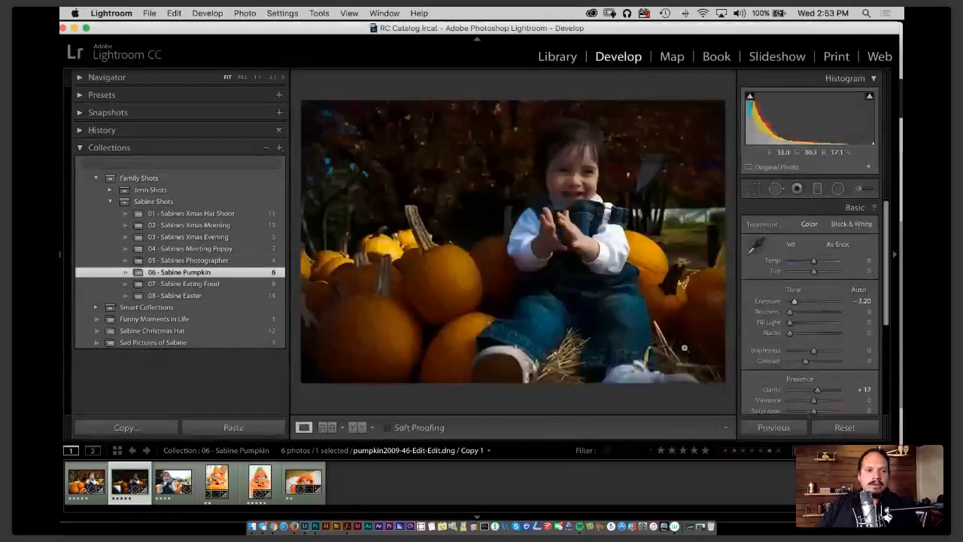
key("Left")
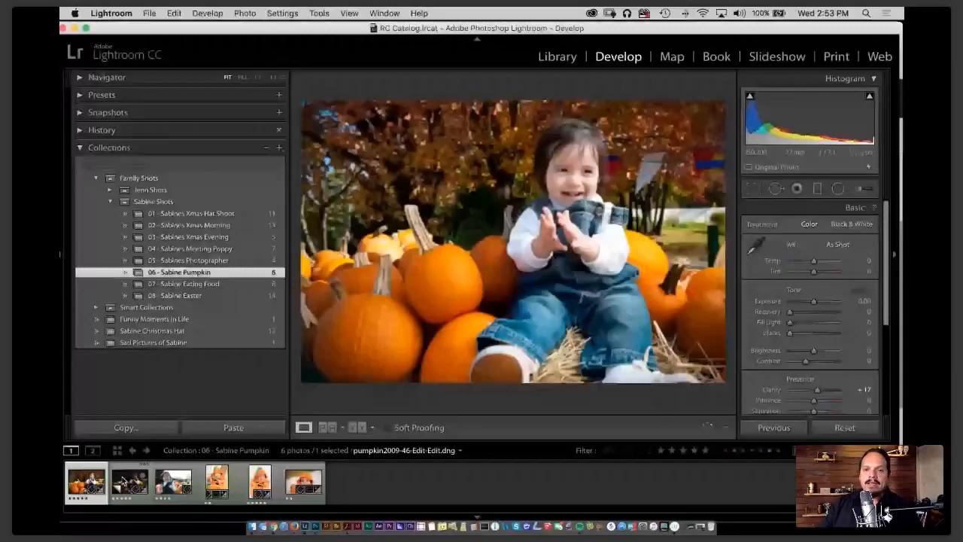
key("Right")
Create another virtual copy from the darkened one, convert it to Black & White and set its Exposure to +0.05.
right_click(501, 176)
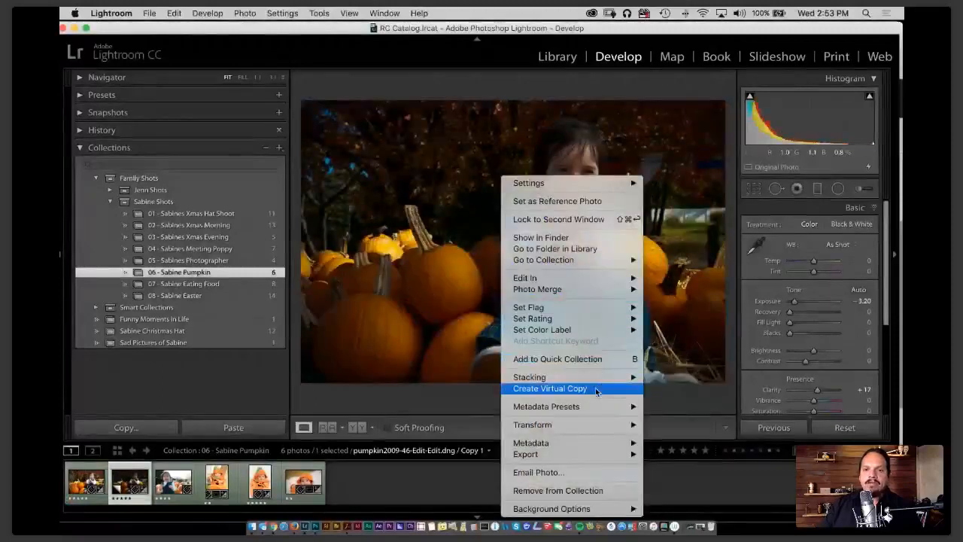
left_click(596, 387)
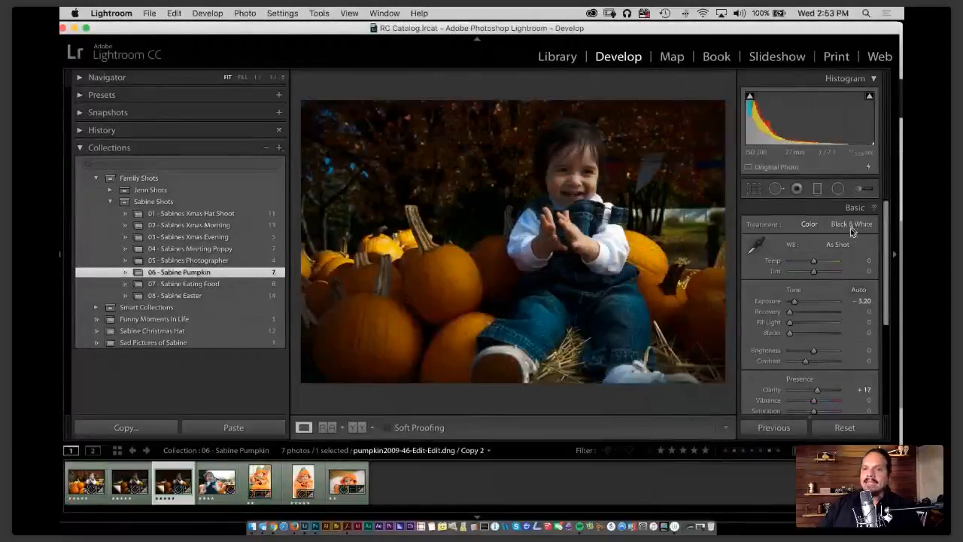
left_click(853, 225)
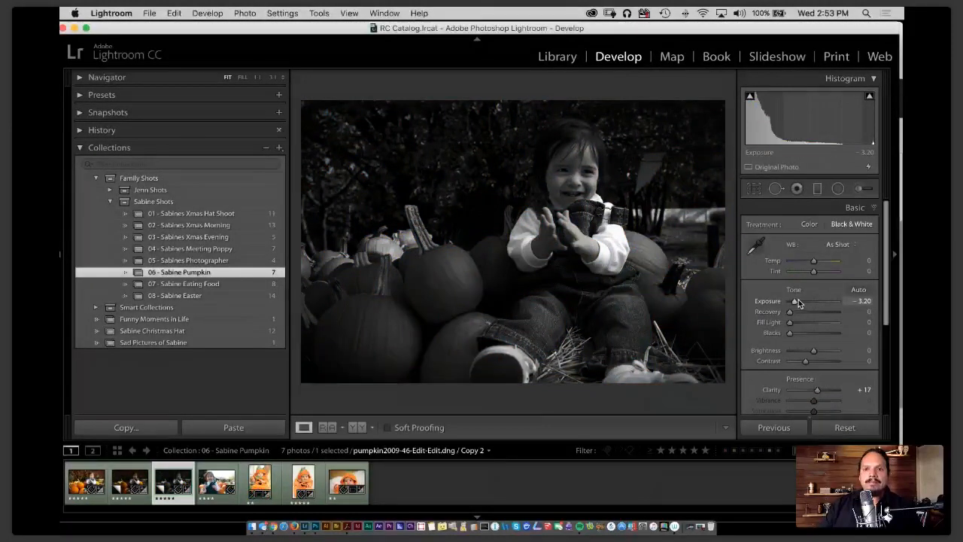
left_click_drag(799, 303, 818, 304)
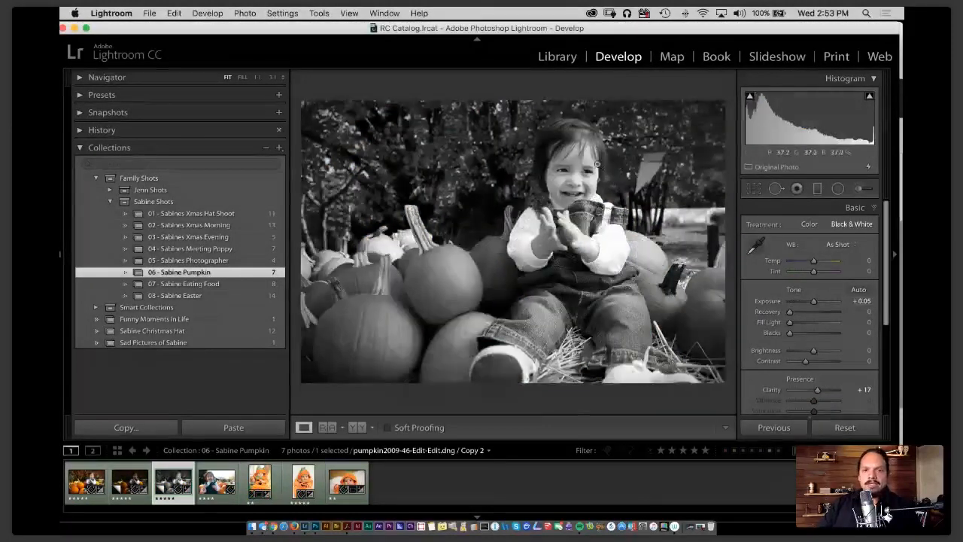
Compare the original pumpkin photo and its two virtual copies together in Survey view, and return to the Library grid with nothing selected.
left_click(130, 483)
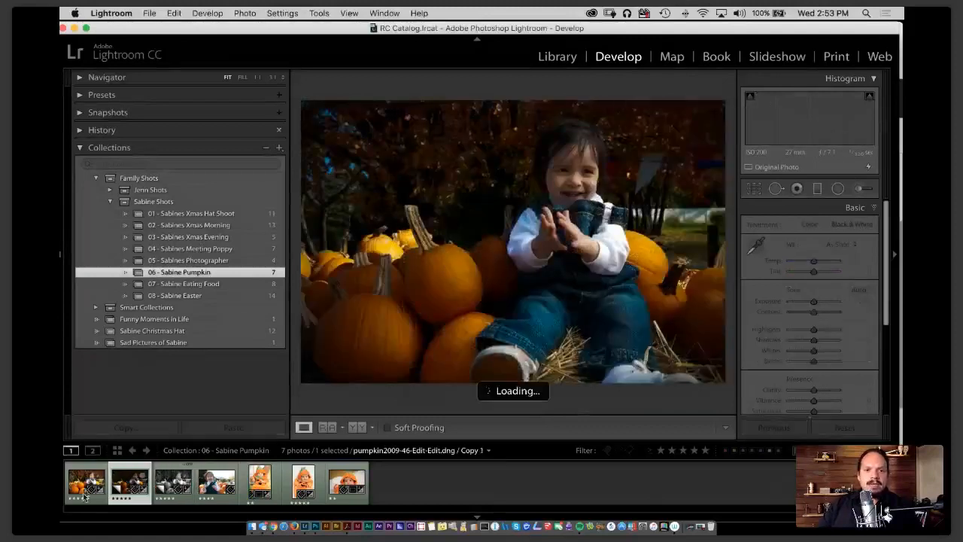
left_click(86, 484)
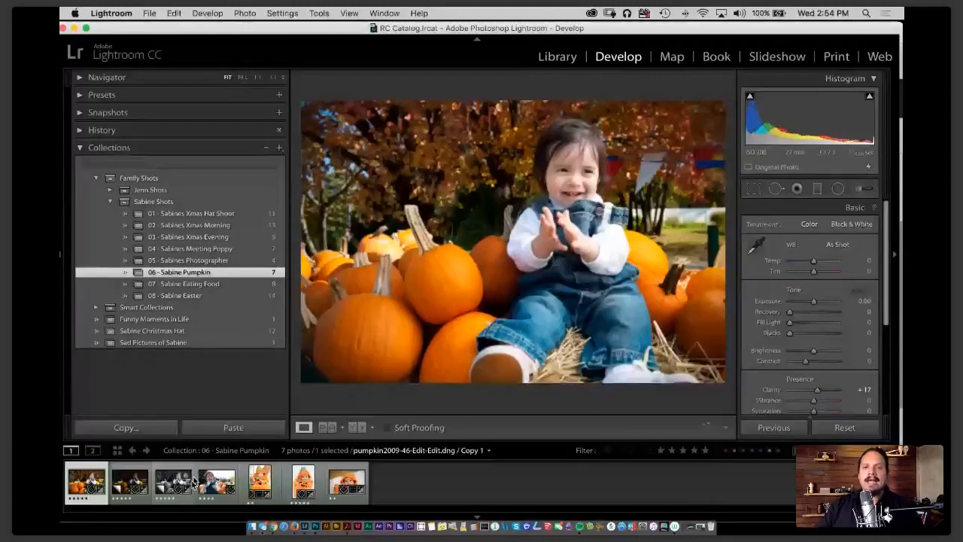
left_click(191, 482, "shift")
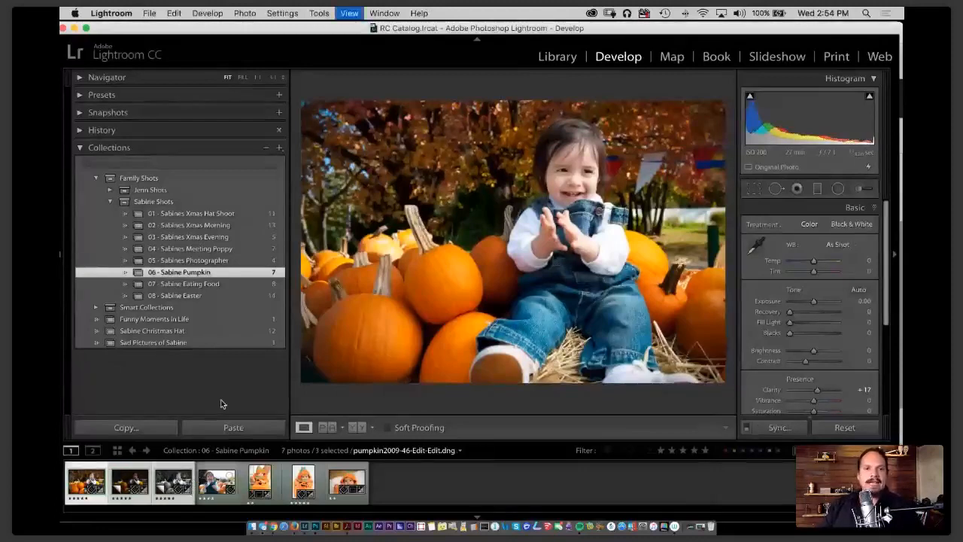
key("n")
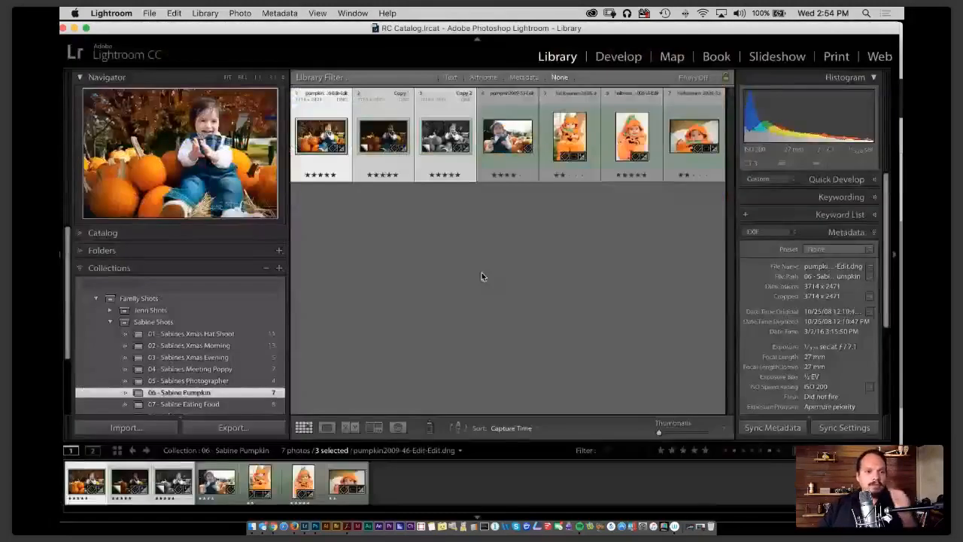
left_click(481, 276)
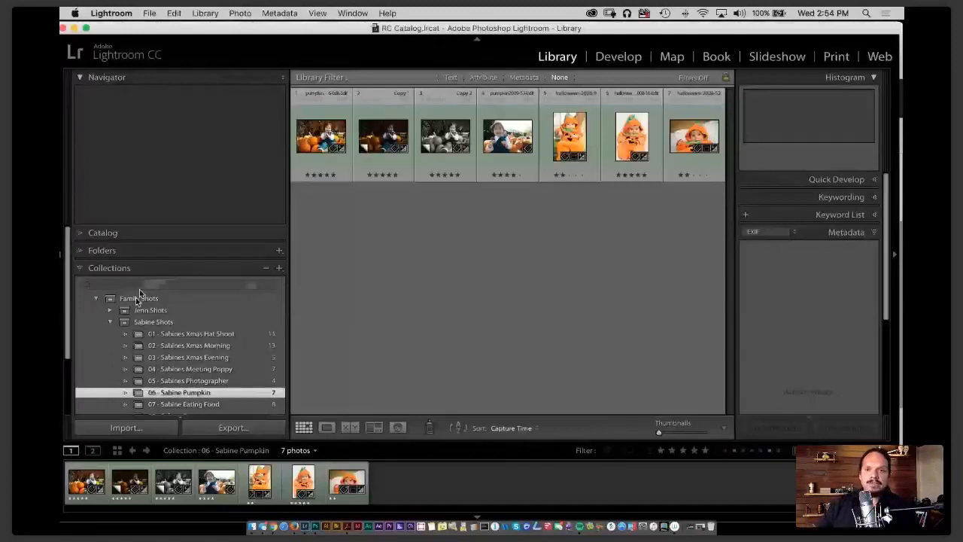
Switch to Finder and import the HSL Color and BW folder into the Lightroom catalog.
key("super+Tab")
left_click(655, 238)
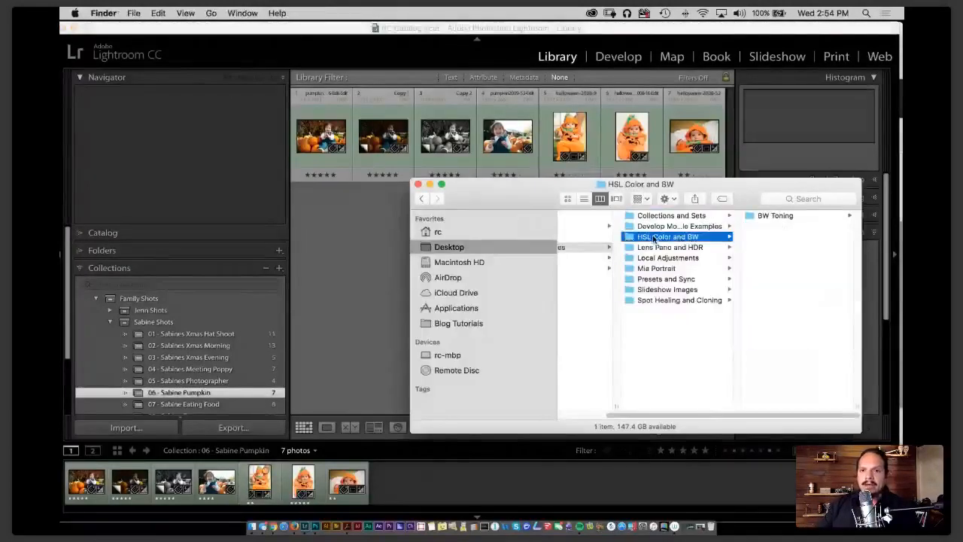
left_click_drag(658, 241, 435, 277)
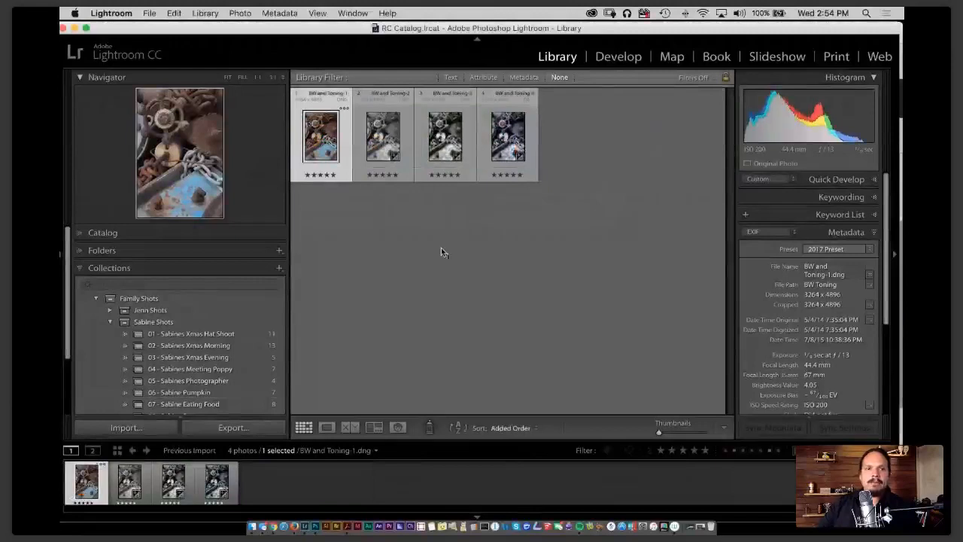
Open BW and Toning-1.dng in Develop, collapse the Basic settings and convert the photo to black and white with the B&W mix.
double_click(321, 135)
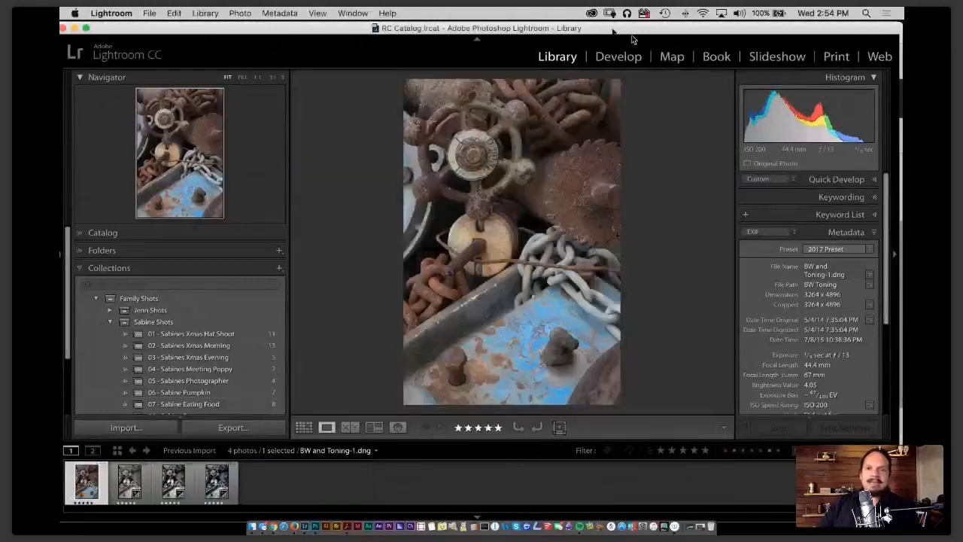
left_click(610, 65)
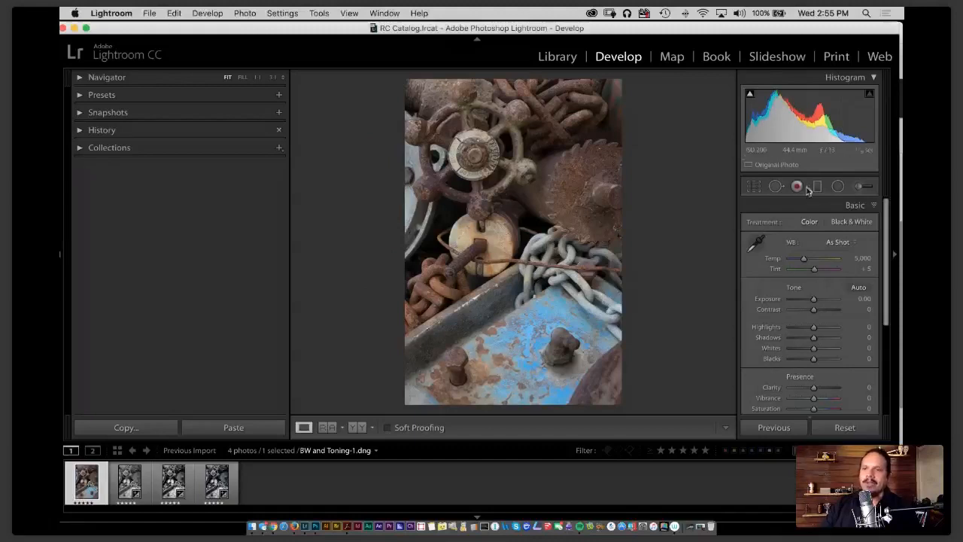
left_click(836, 205)
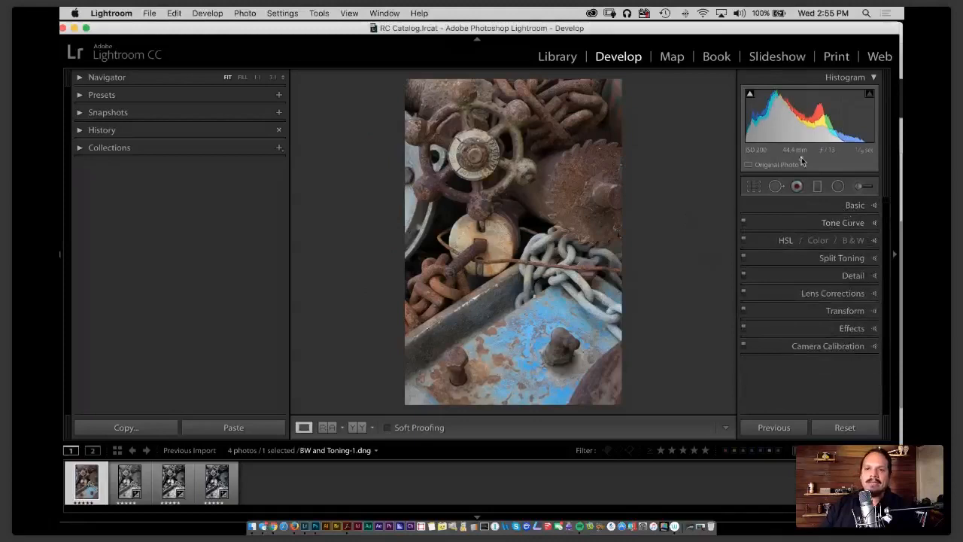
left_click(853, 240)
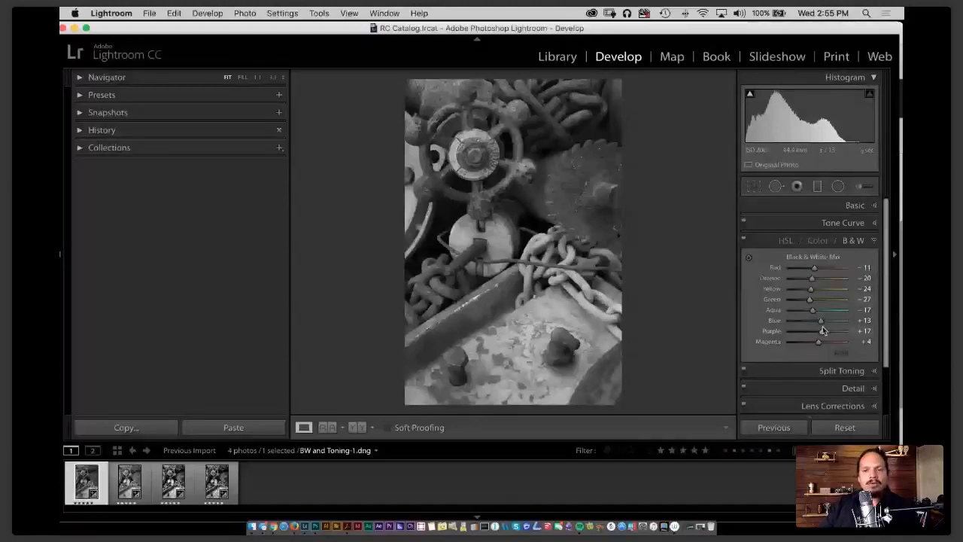
Use the targeted adjustment tool on the photo to darken the rusty metal to Orange -100 and brighten the blue metal to Blue +100.
left_click(748, 258)
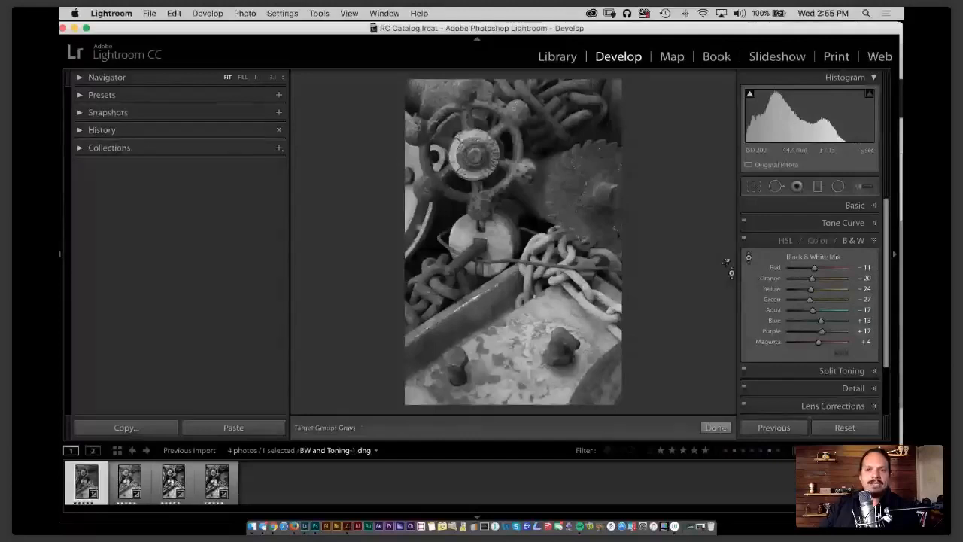
left_click_drag(568, 214, 567, 172)
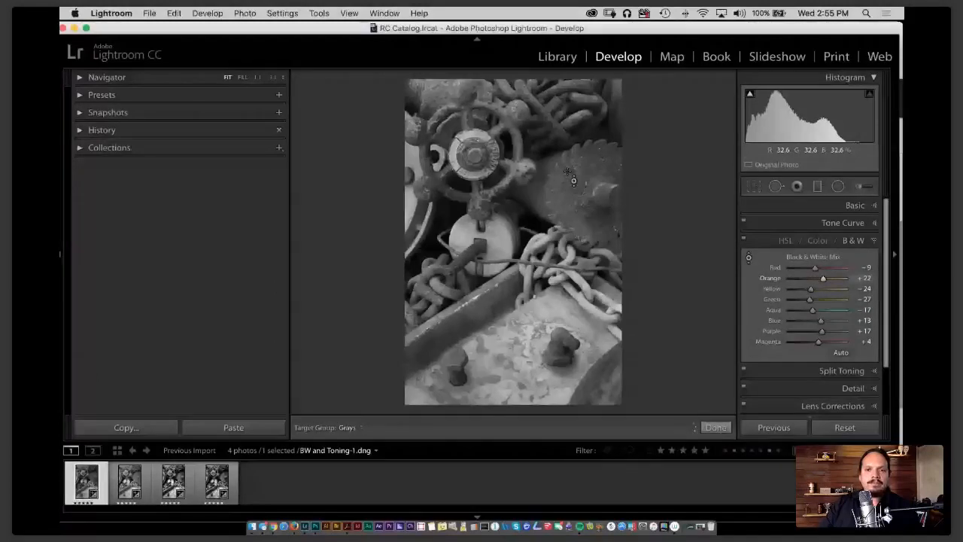
left_click_drag(568, 172, 542, 345)
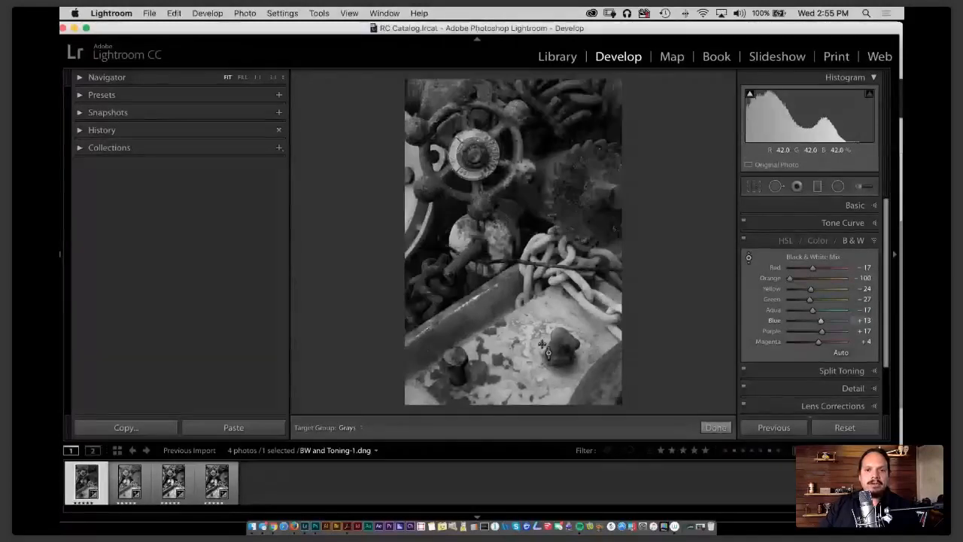
left_click_drag(542, 344, 406, 183)
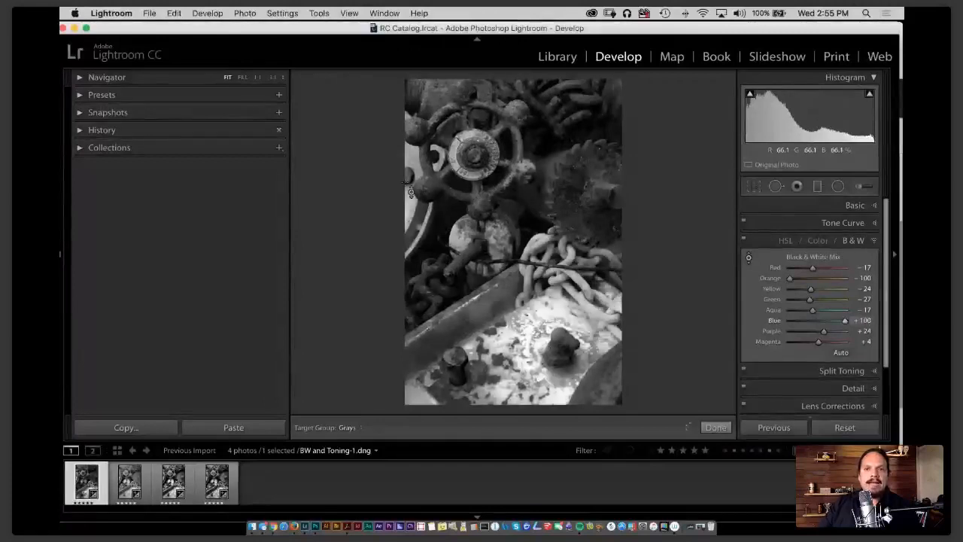
Fine-tune the black and white mix directly on the photo to Red -25, Orange -85, Yellow -25 and Blue +98.
left_click_drag(411, 193, 581, 109)
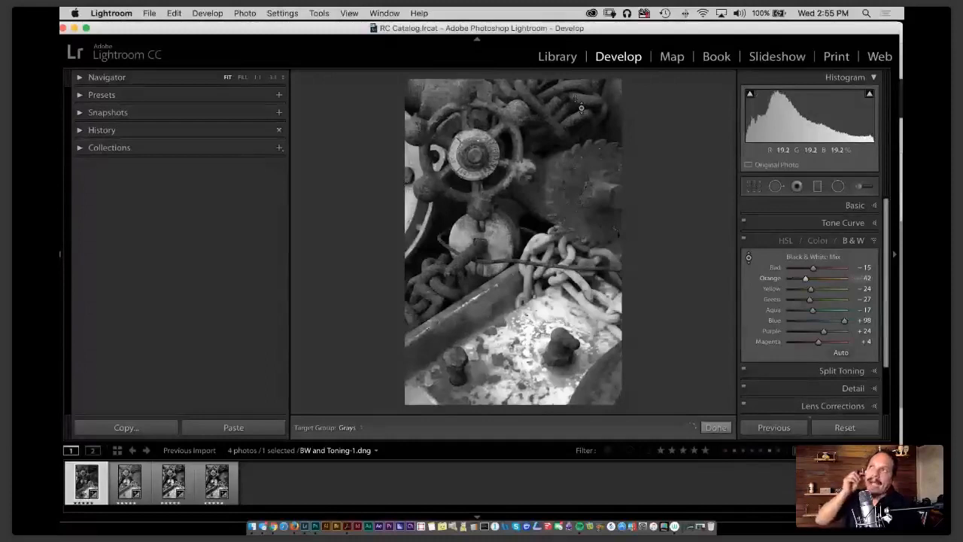
left_click_drag(581, 109, 636, 136)
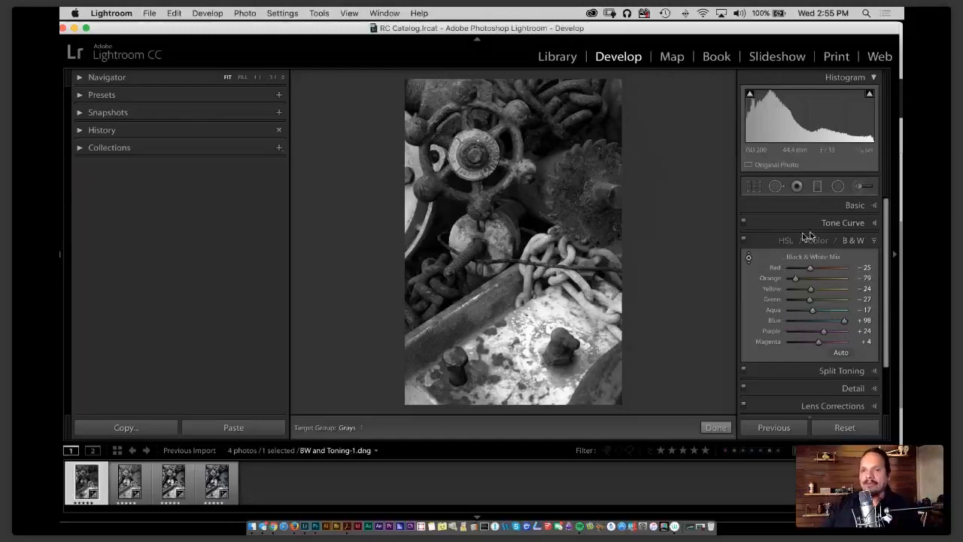
mouse_move(607, 122)
left_mouse_down()
mouse_move(607, 110)
mouse_move(606, 124)
left_mouse_up()
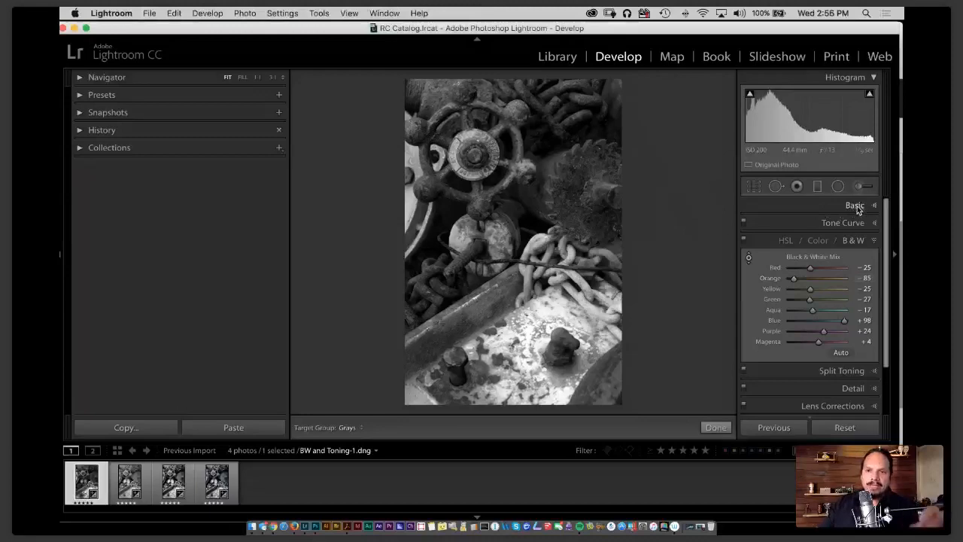
Adjust the photo's Basic settings to Contrast +31, Highlights -80, Whites +51 and Clarity +41.
left_click(855, 208)
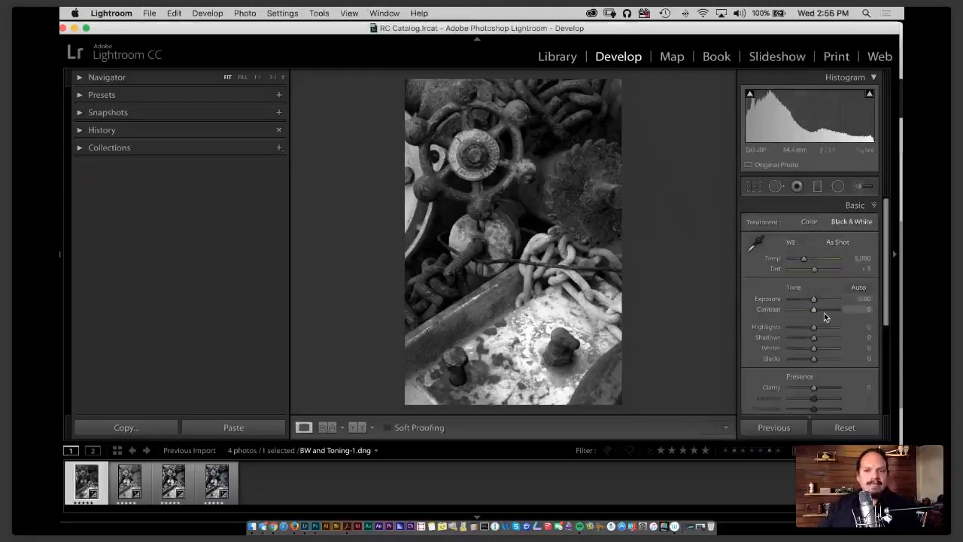
left_click_drag(818, 312, 821, 309)
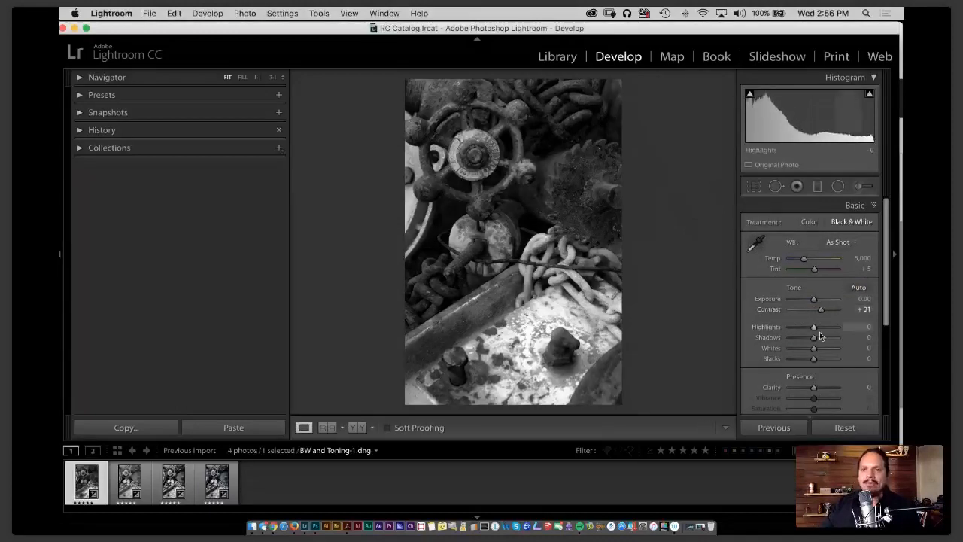
left_click_drag(814, 351, 795, 331)
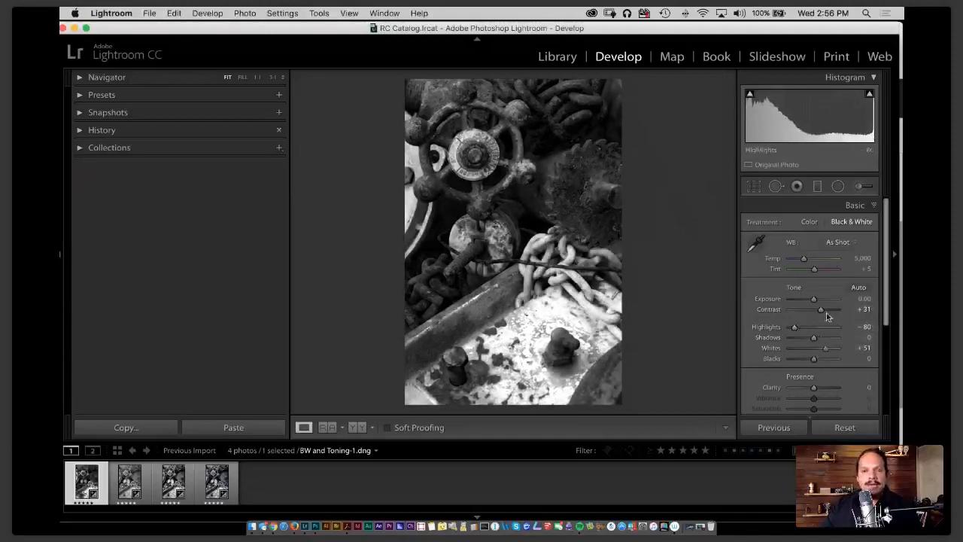
left_click_drag(814, 387, 824, 388)
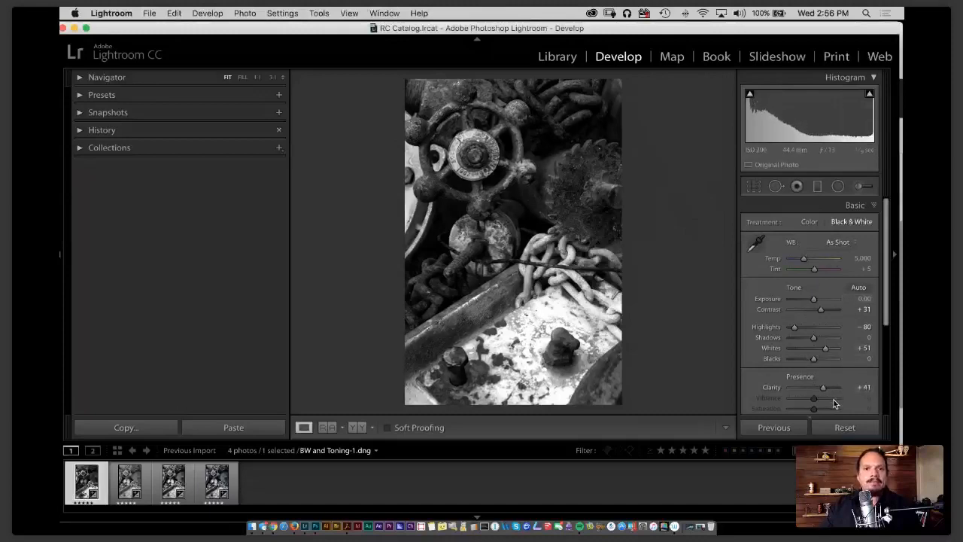
Set the photo's Sharpening Amount to 87 and collapse the Detail settings.
left_click_drag(886, 293, 882, 365)
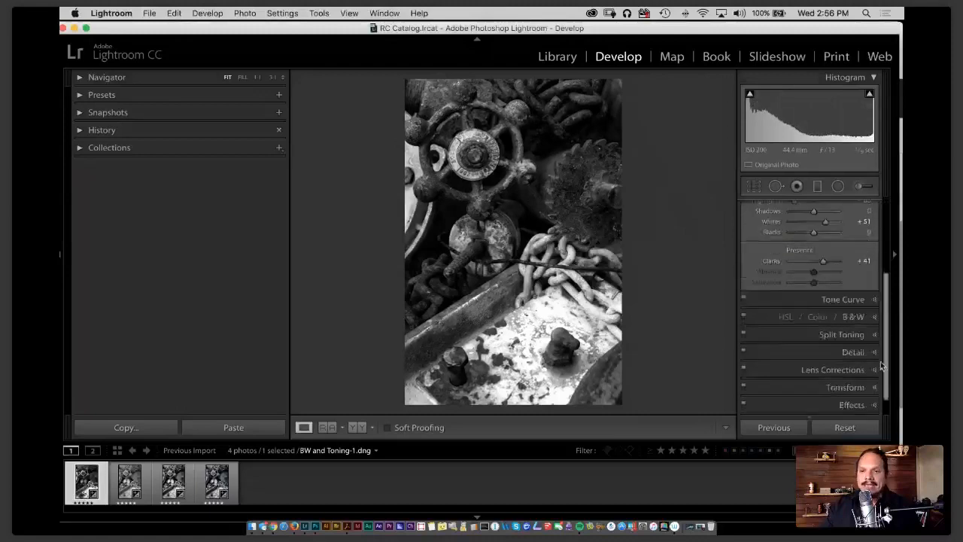
scroll(876, 365, "down", 2)
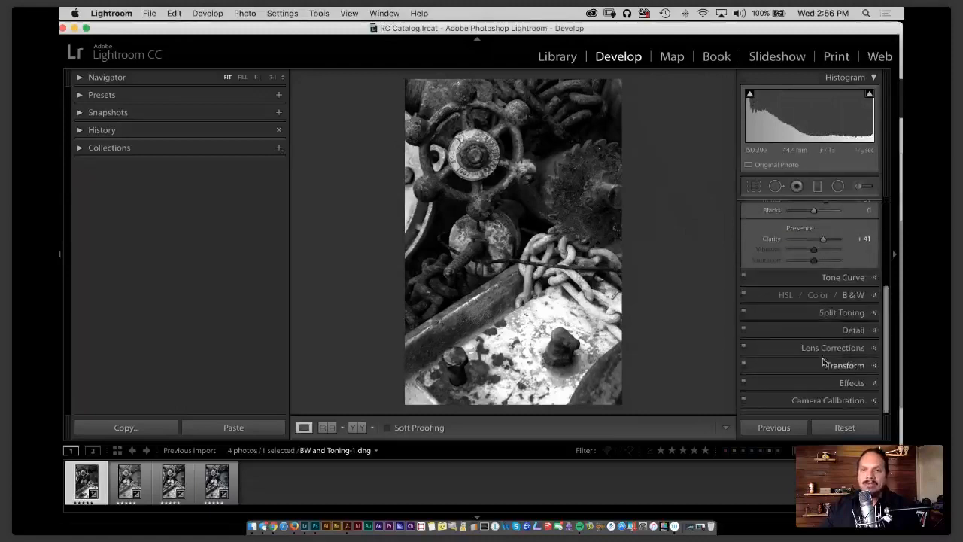
left_click(851, 329)
left_click_drag(800, 286, 820, 286)
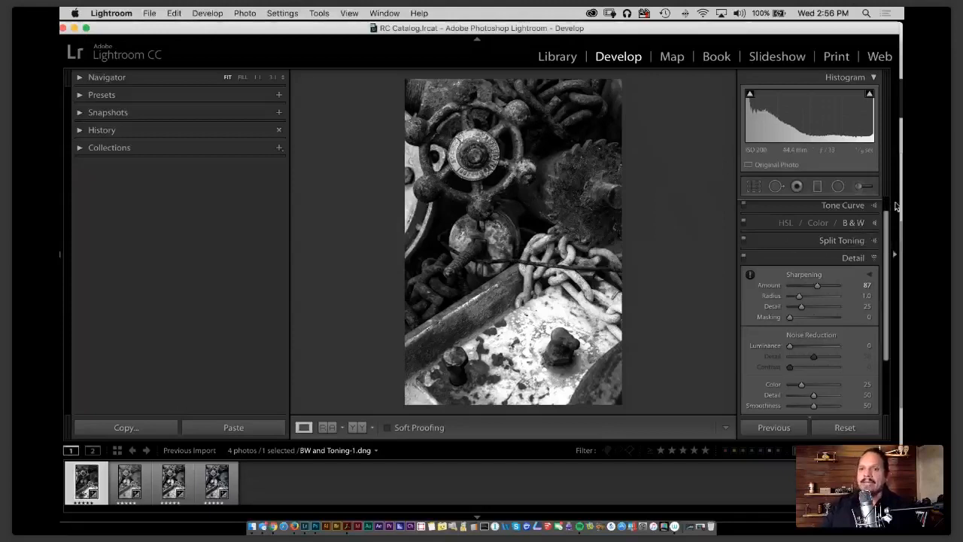
scroll(891, 207, "up", 1)
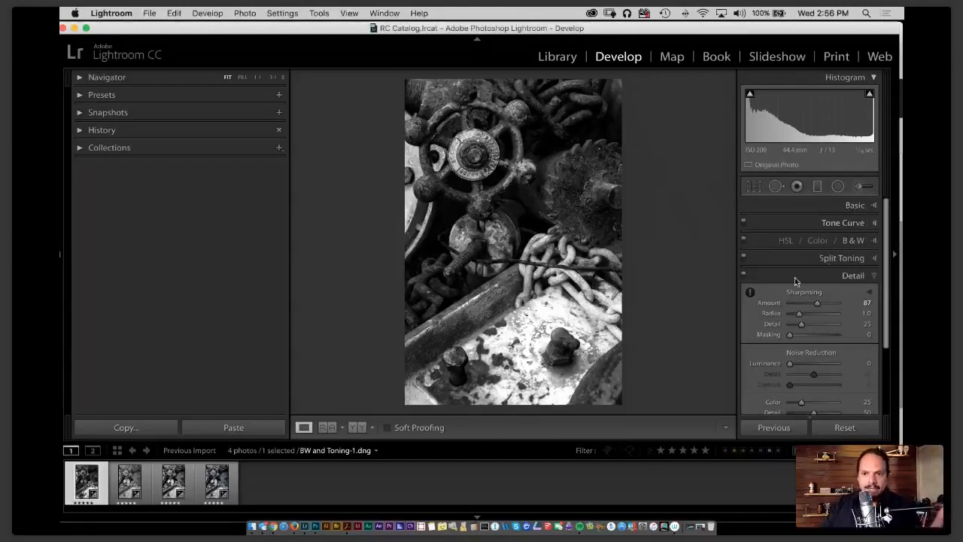
left_click(851, 277)
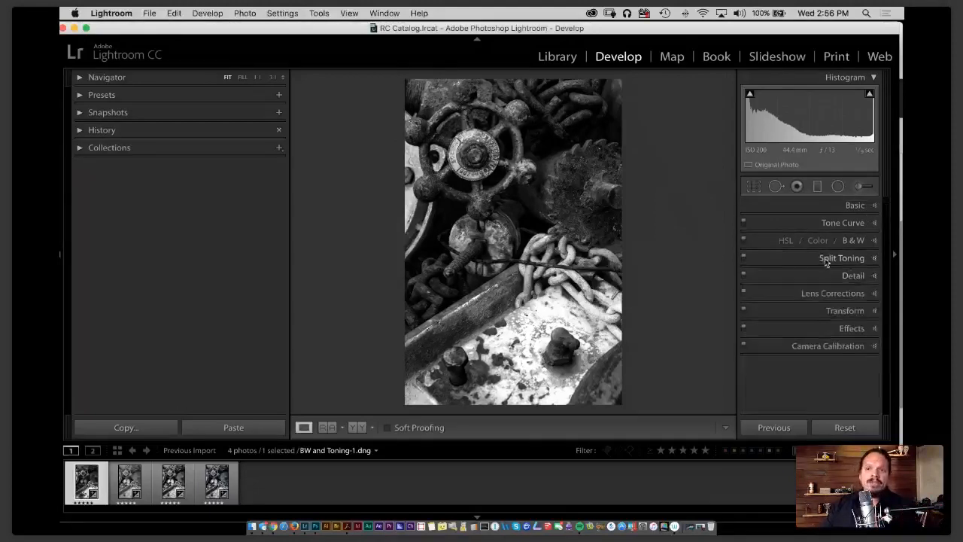
Give the shadows a faint blue split tone with Hue 231 and Saturation 4.
left_click(834, 260)
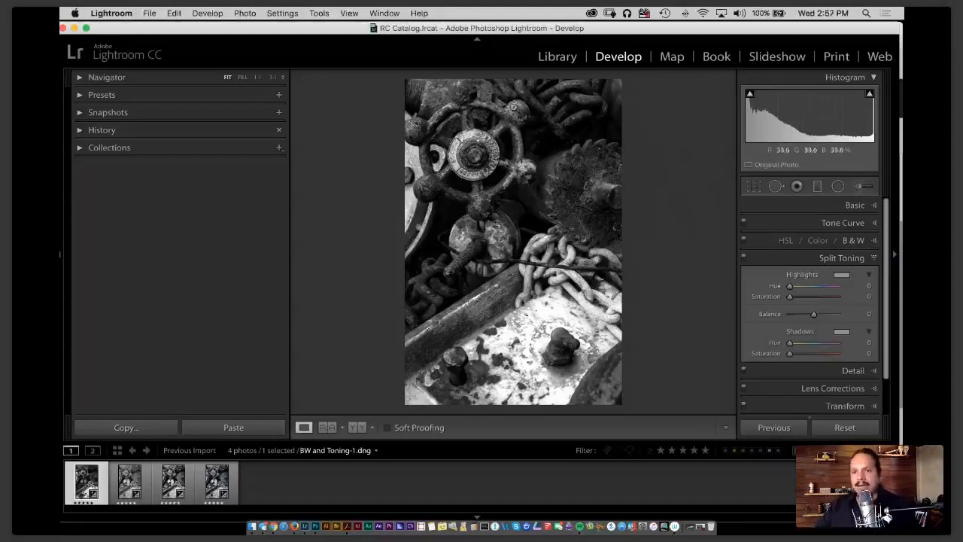
left_click(841, 333)
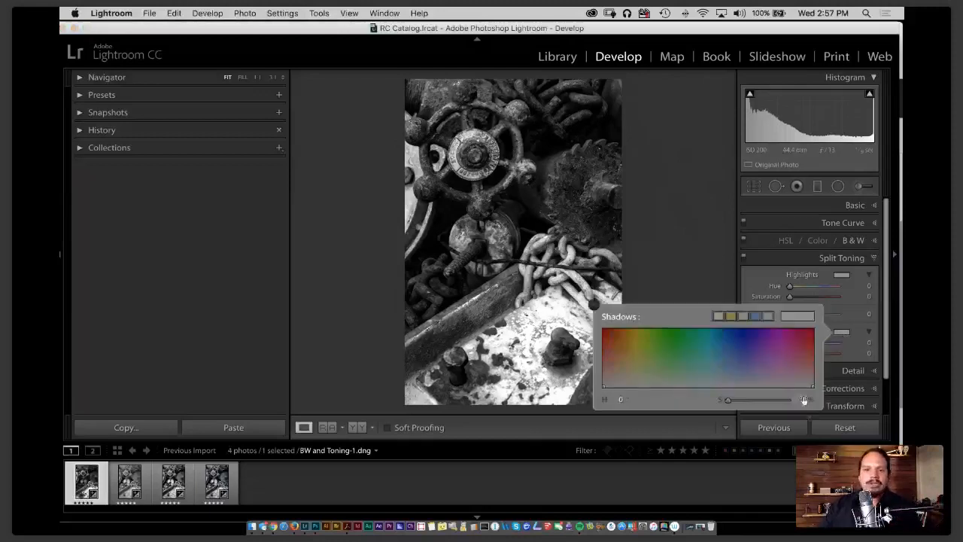
left_click(741, 382)
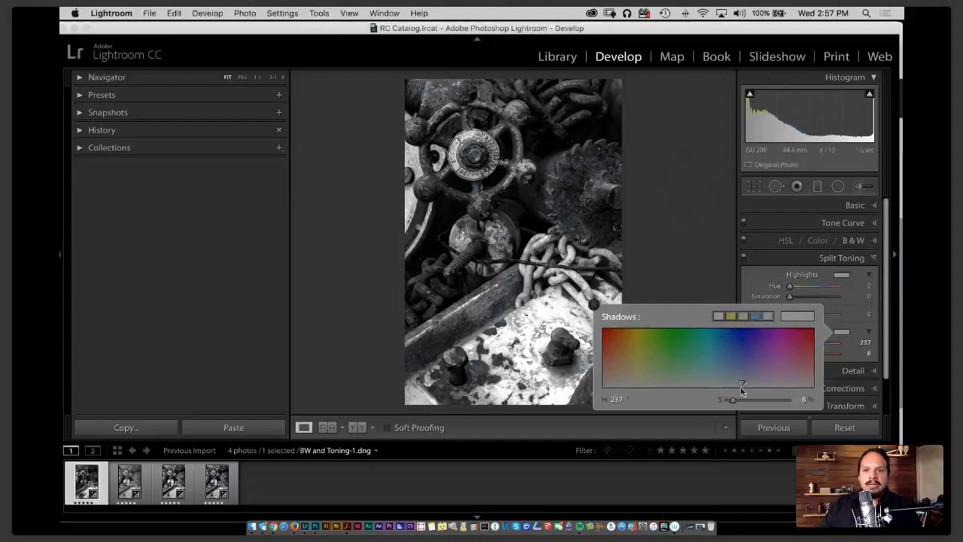
left_click_drag(743, 383, 735, 379)
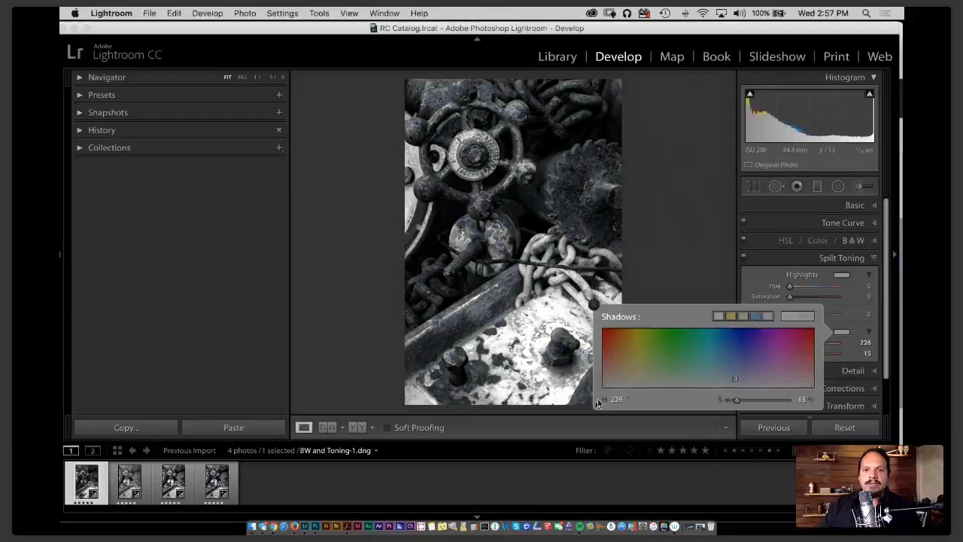
left_click(739, 384)
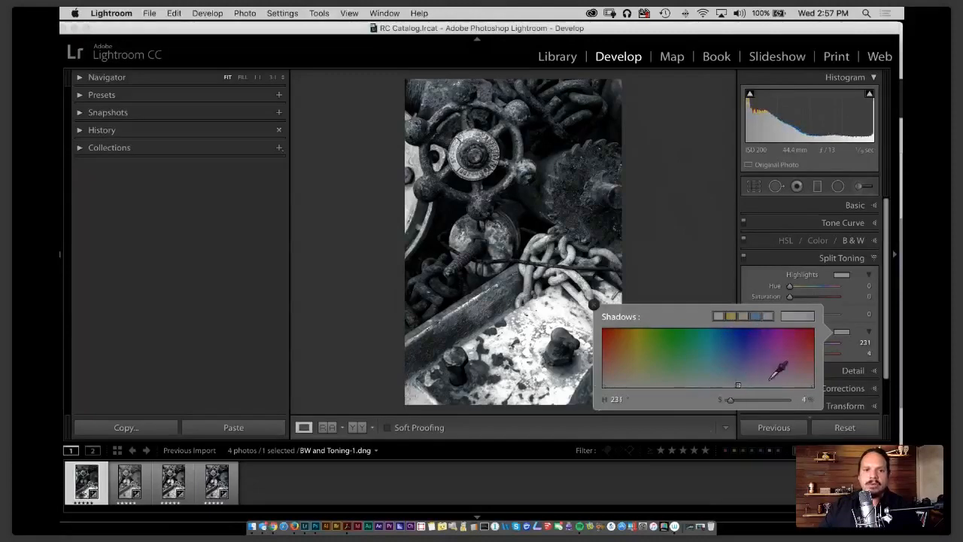
Give the highlights a blue split tone with Hue 212 and Saturation 12.
left_click(839, 276)
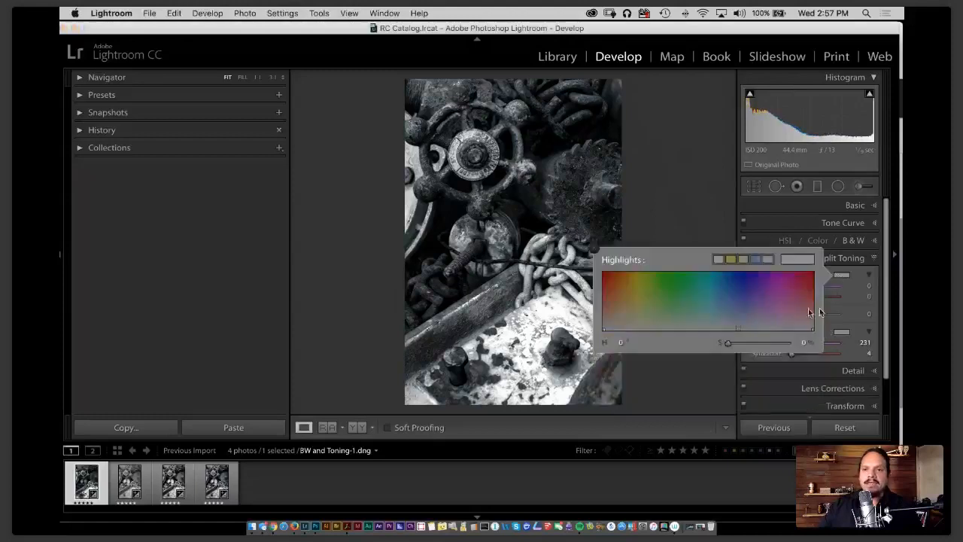
left_click(737, 315)
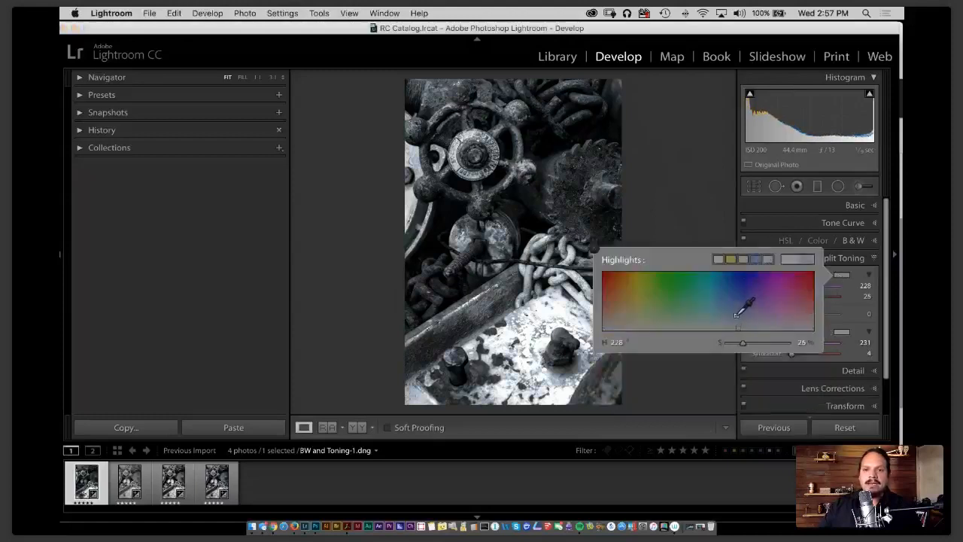
left_click_drag(728, 321, 727, 323)
left_click(595, 249)
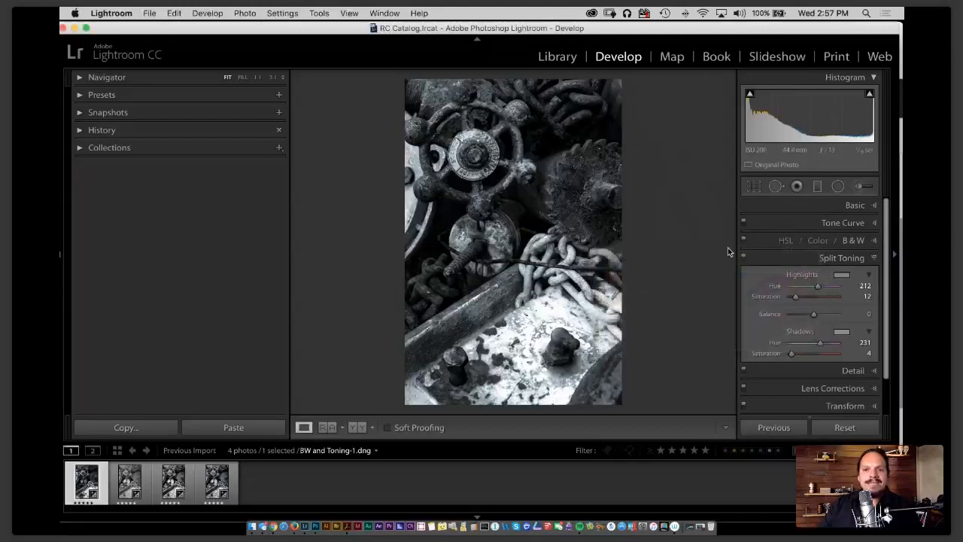
Toggle the split toning off and on to compare the photo with and without the tint.
left_click(745, 258)
left_click(743, 259)
left_click(743, 258)
left_click(743, 259)
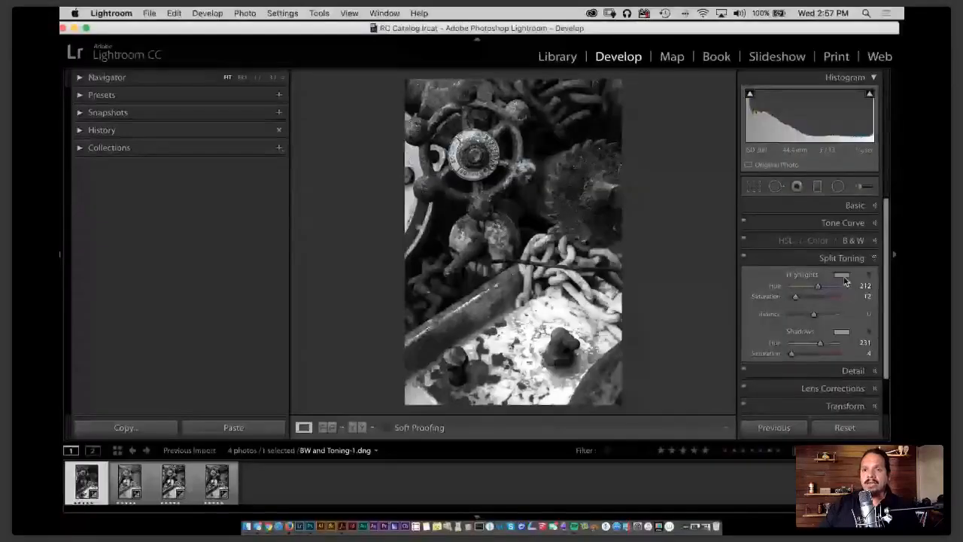
Tint the highlights warm yellow at Hue 52 and Saturation 64, trying both Balance extremes and settling on -38.
left_click(842, 275)
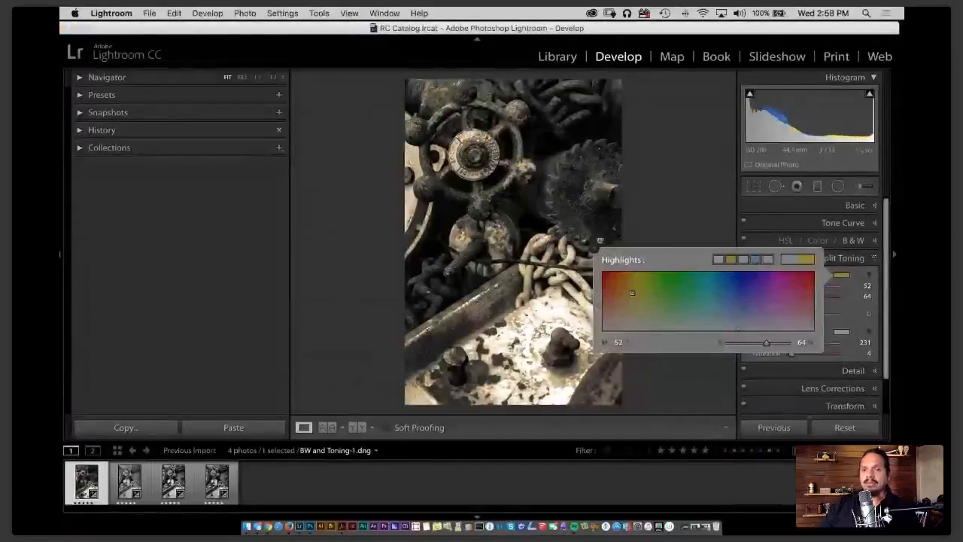
left_click(600, 253)
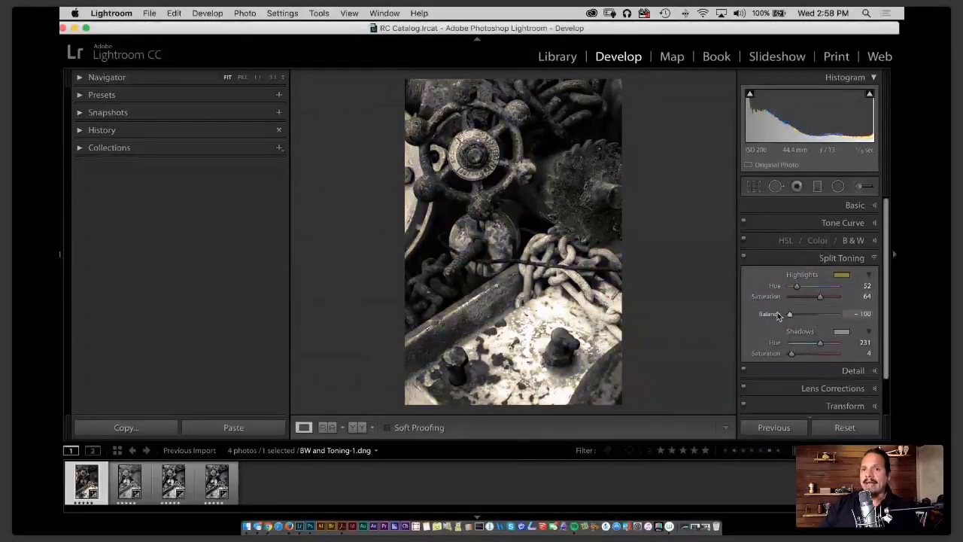
left_click_drag(813, 316, 844, 318)
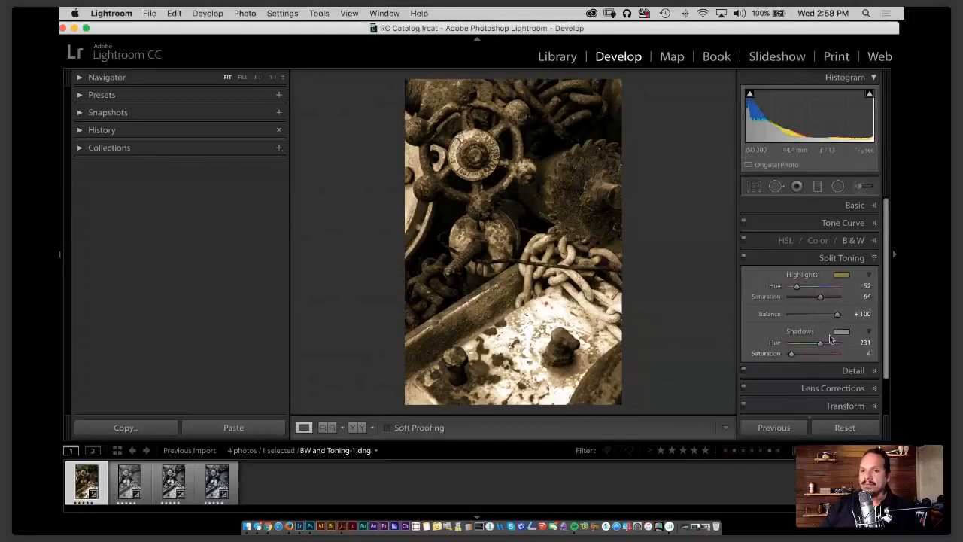
left_click_drag(820, 316, 801, 314)
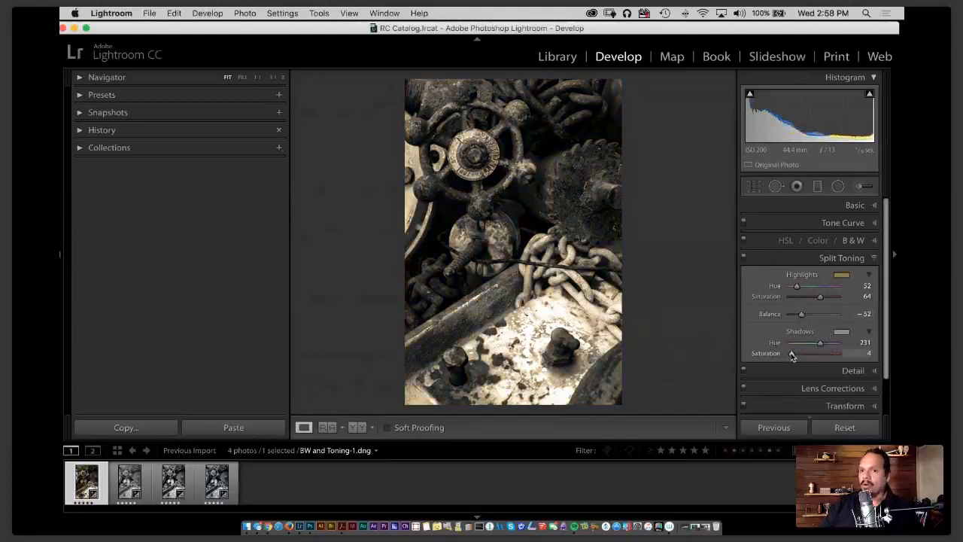
left_click_drag(800, 316, 866, 314)
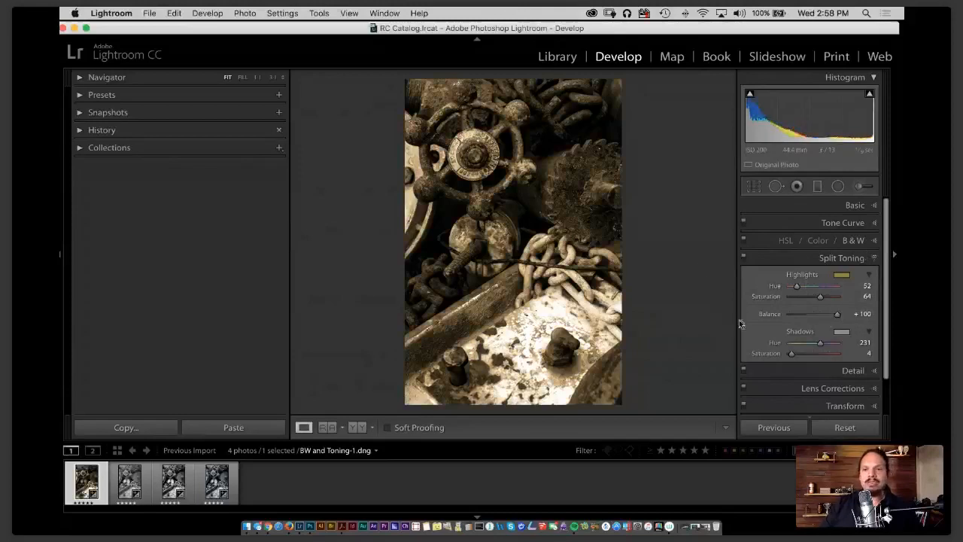
left_click_drag(836, 314, 805, 320)
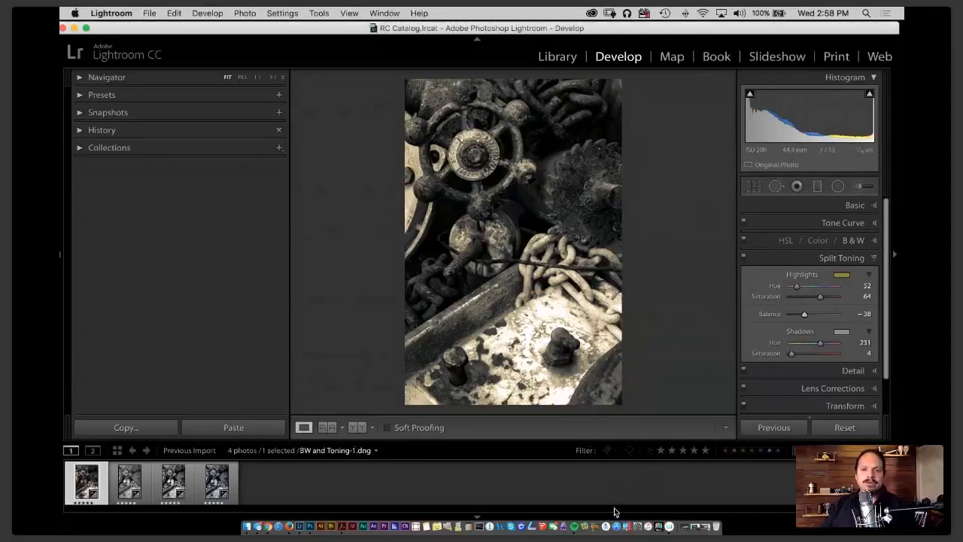
key("super+Tab")
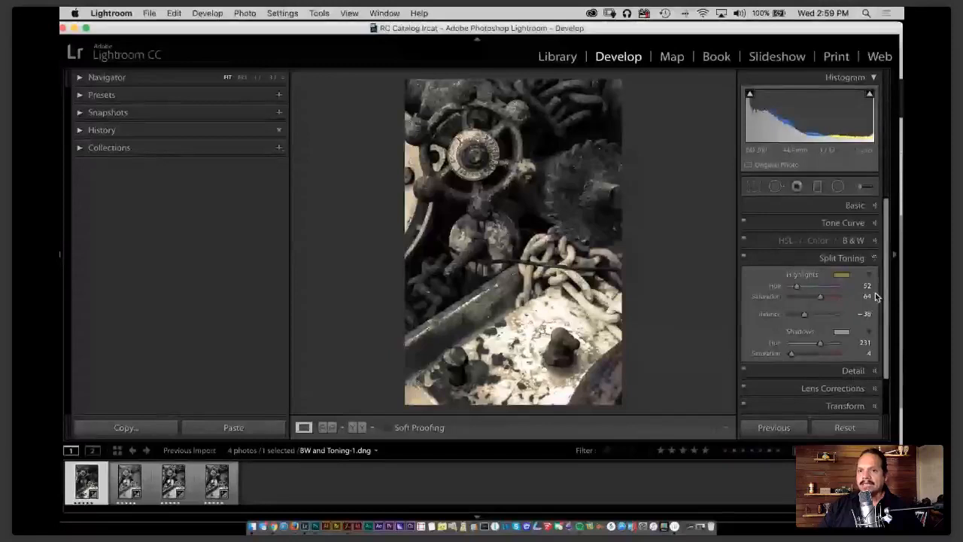
Add film grain to the photo in the Effects settings with an Amount of 81.
scroll(866, 339, "down", 2)
left_click(850, 380)
left_click_drag(792, 355, 829, 356)
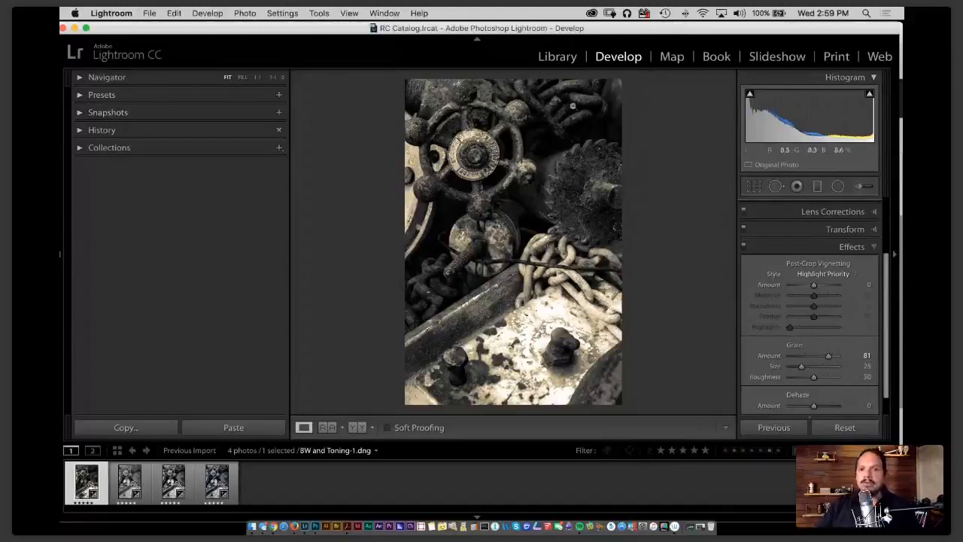
Save the current settings as a develop preset named Sepia Madness 1 in the Yada Yada Yada Company folder.
left_click(277, 97)
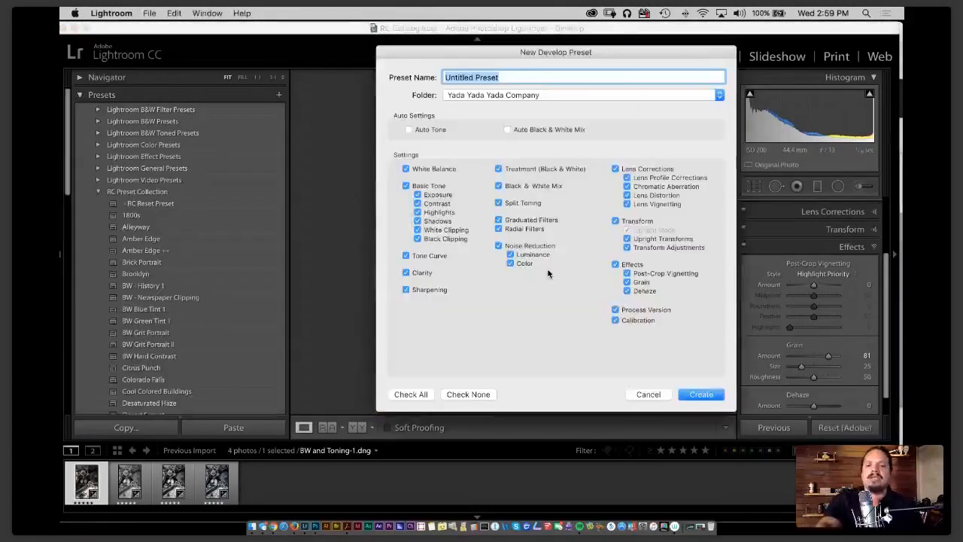
type("S")
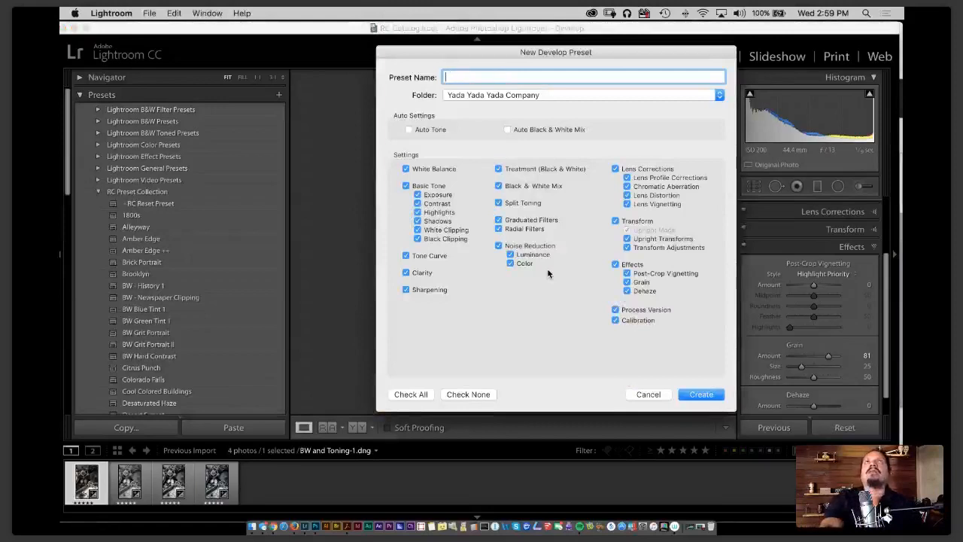
type("epia Madness 1")
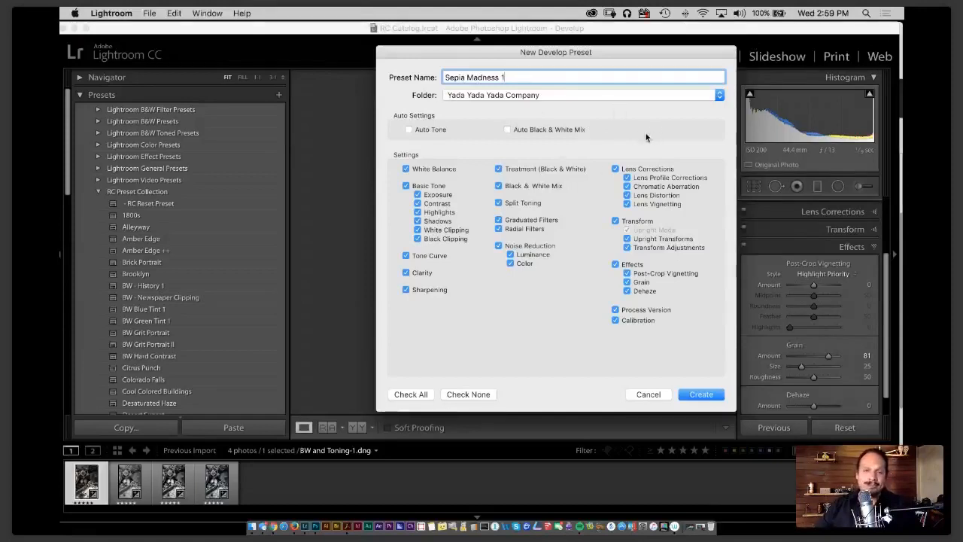
left_click_drag(588, 55, 549, 85)
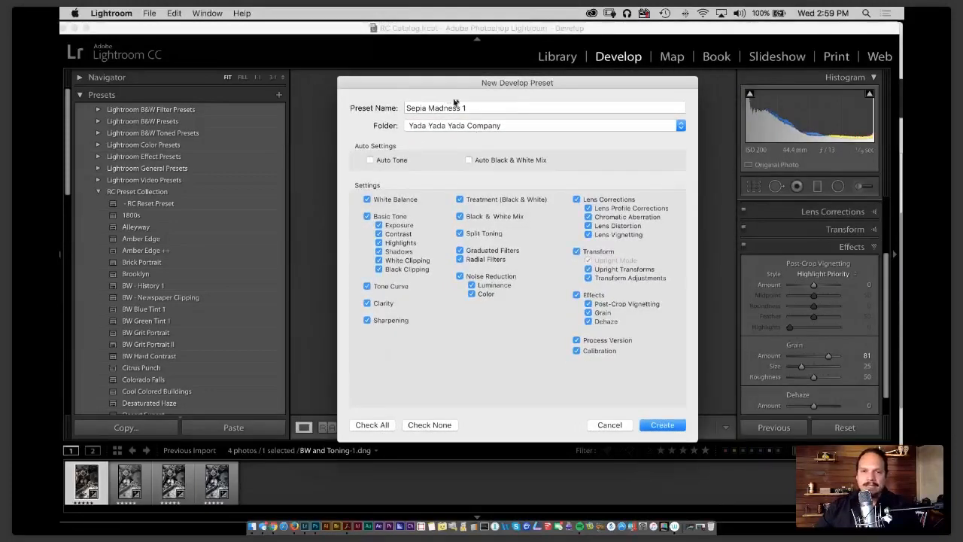
triple_click(487, 106)
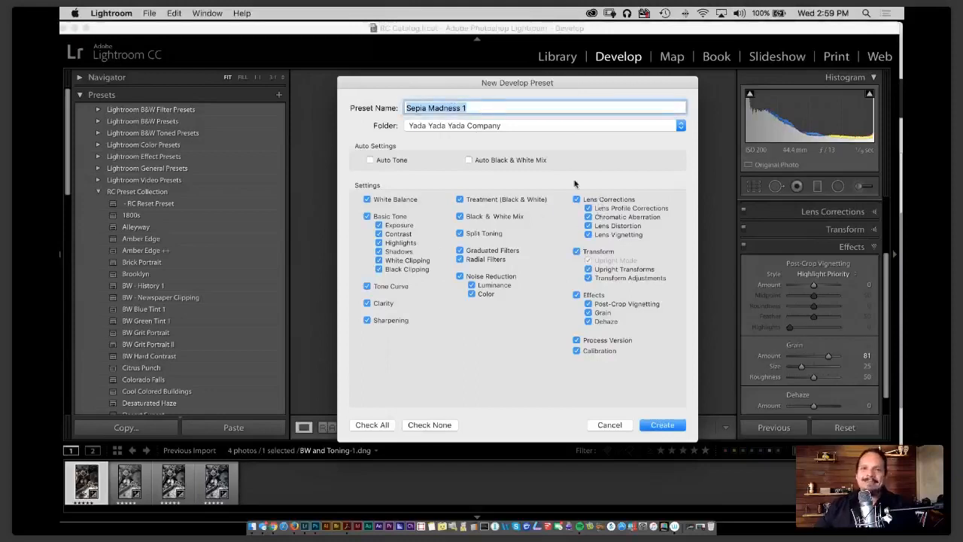
left_click(662, 426)
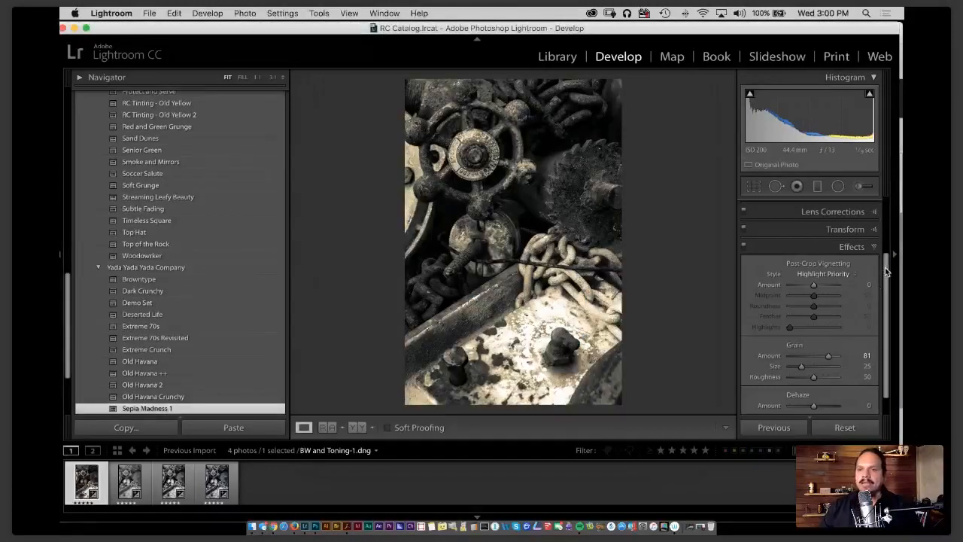
Shift the split-toning highlights to Hue 49.
scroll(887, 272, "up", 3)
left_click(846, 261)
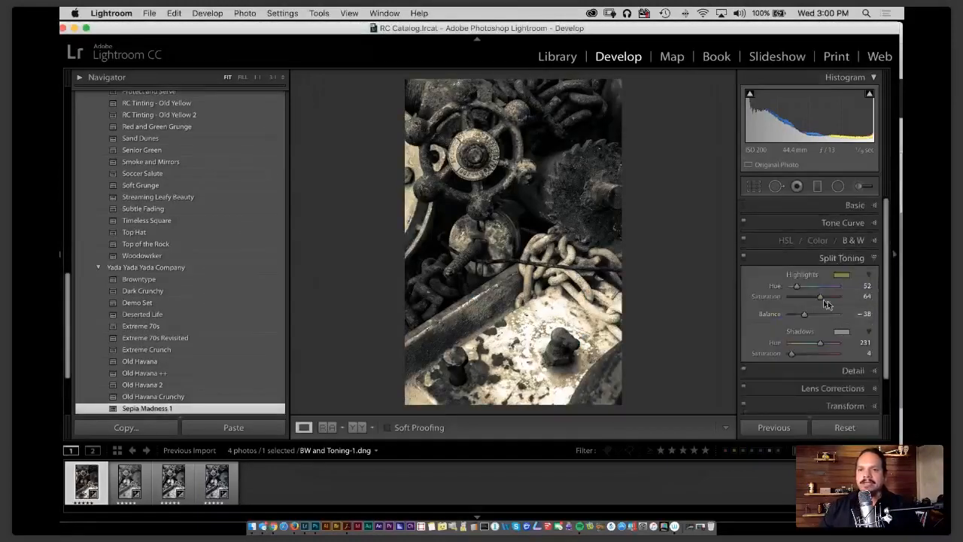
mouse_move(799, 287)
left_mouse_down()
mouse_move(808, 289)
mouse_move(797, 288)
left_mouse_up()
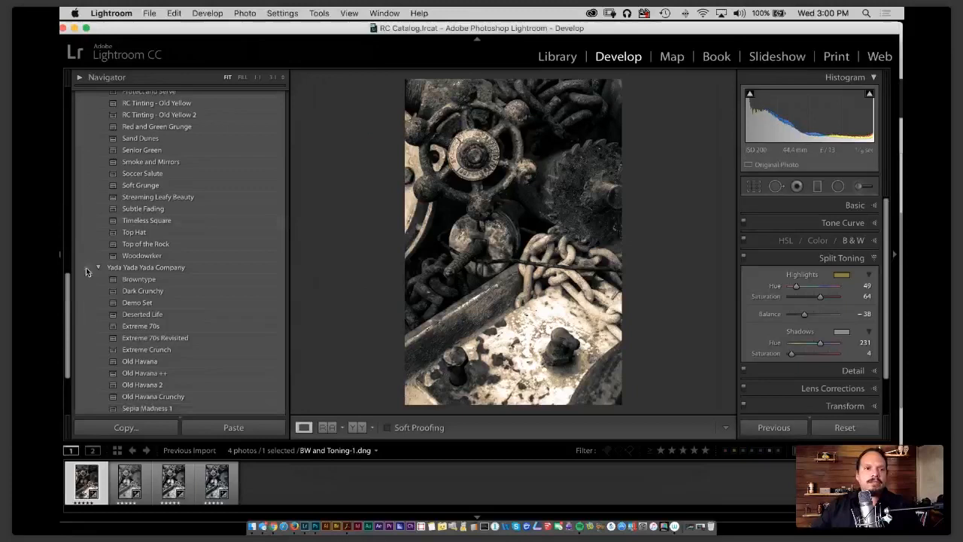
Save the current settings as a develop preset named Sepia Madness II in the Yada Yada Yada Company folder.
left_click_drag(69, 288, 69, 113)
left_click(278, 95)
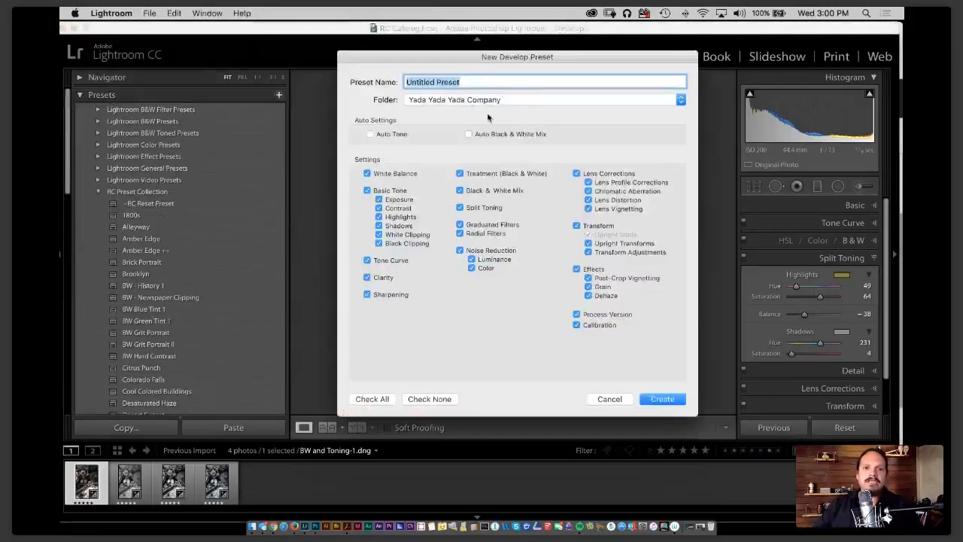
type("Sepia ad")
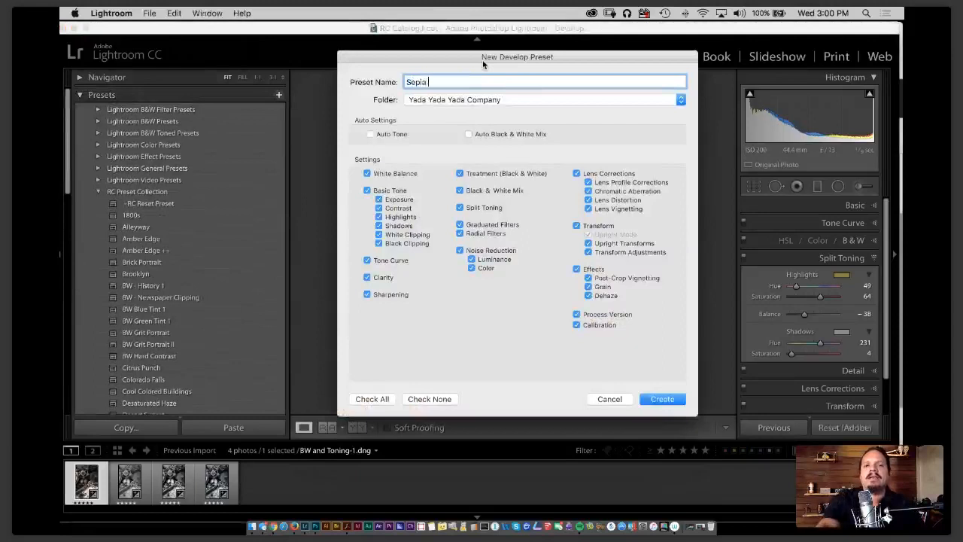
key("BackSpace")
key("BackSpace")
type("Madness II")
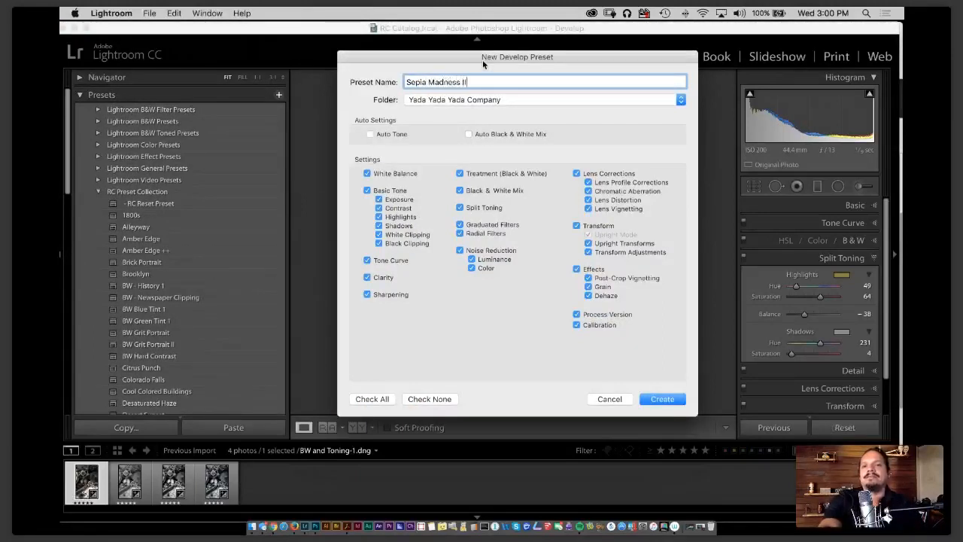
key("Return")
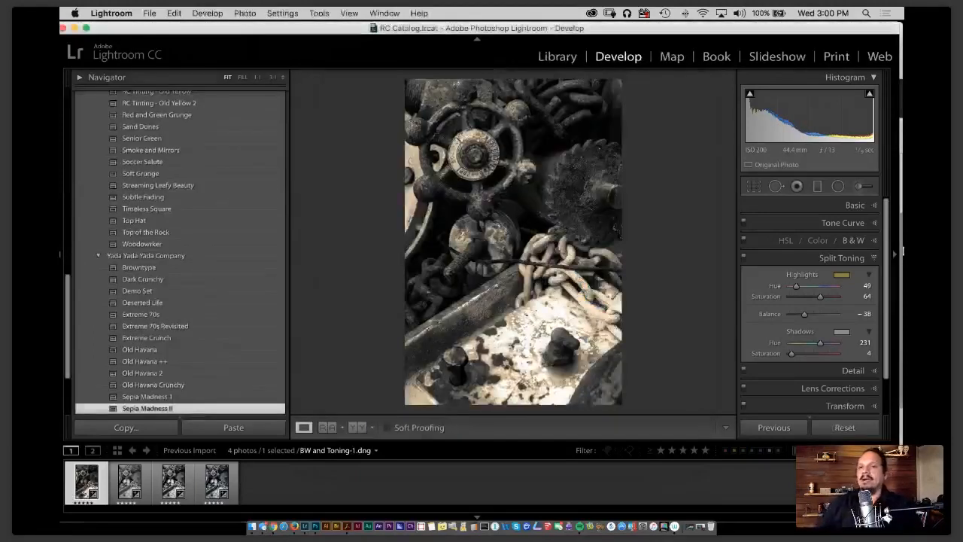
Raise Clarity to +100 and save the look as a preset named Sepia Madness Extreme in the Yada Yada Yada Company folder.
left_click(853, 205)
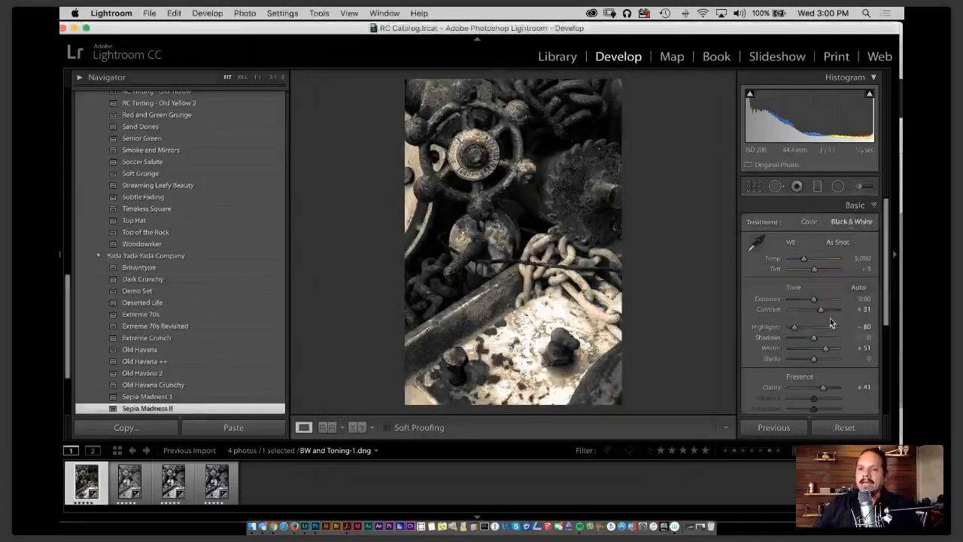
left_click_drag(827, 391, 887, 396)
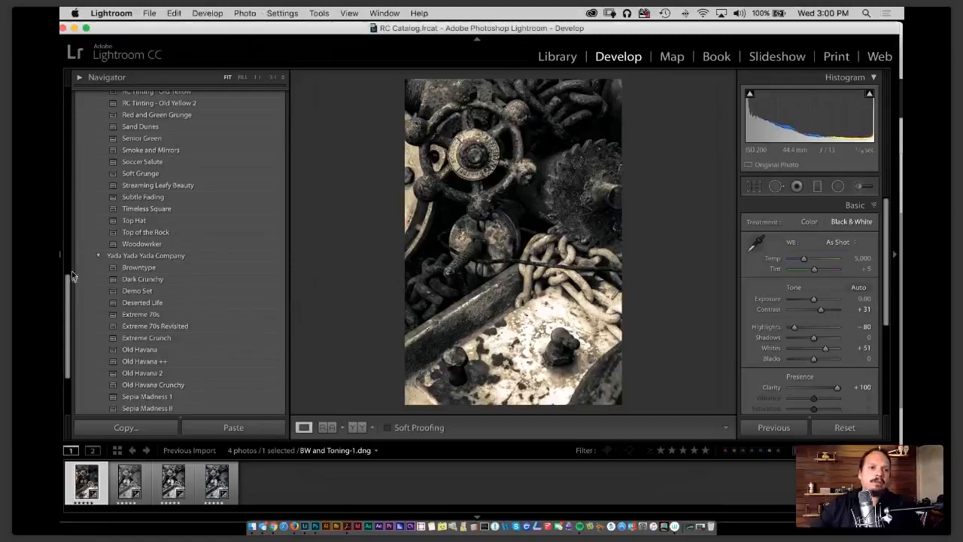
scroll(73, 301, "up", 10)
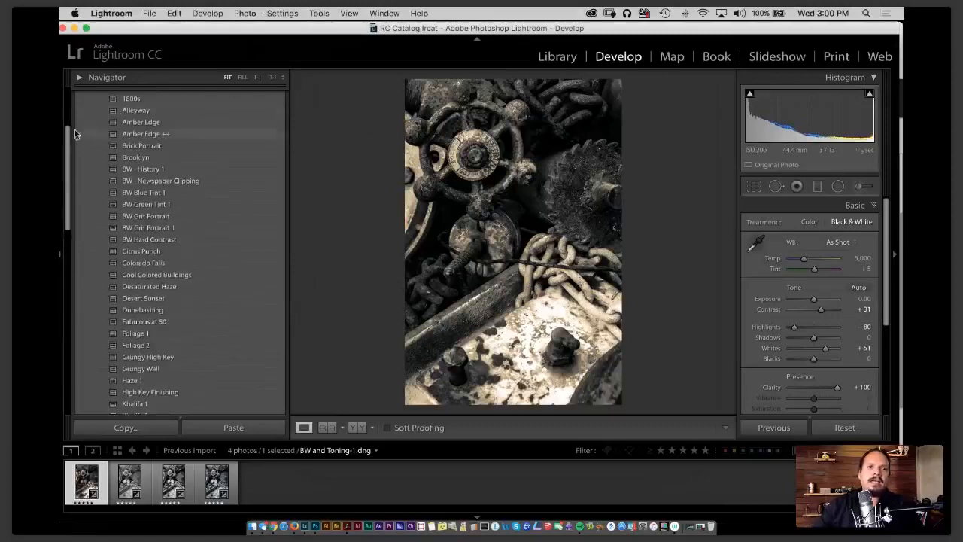
scroll(67, 111, "up", 3)
scroll(67, 111, "up", 2)
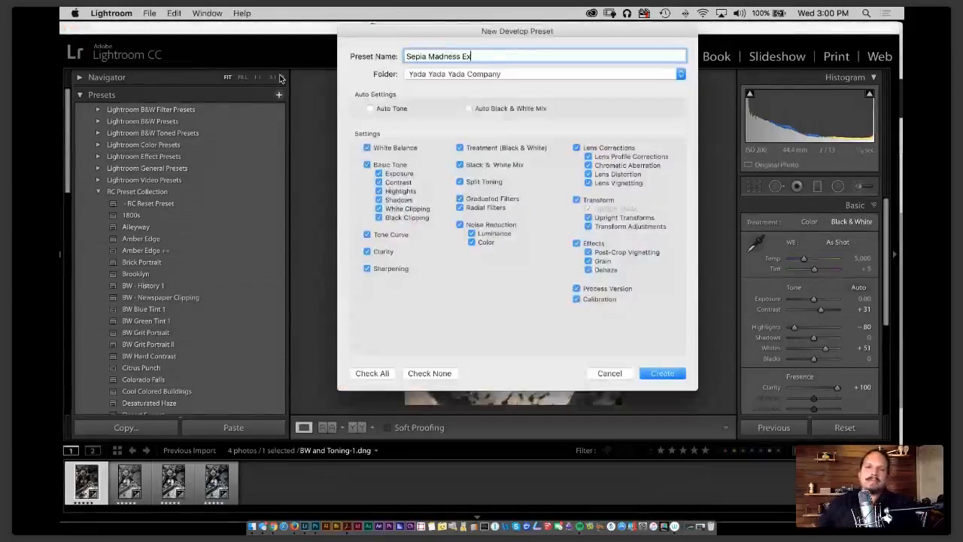
type("treme")
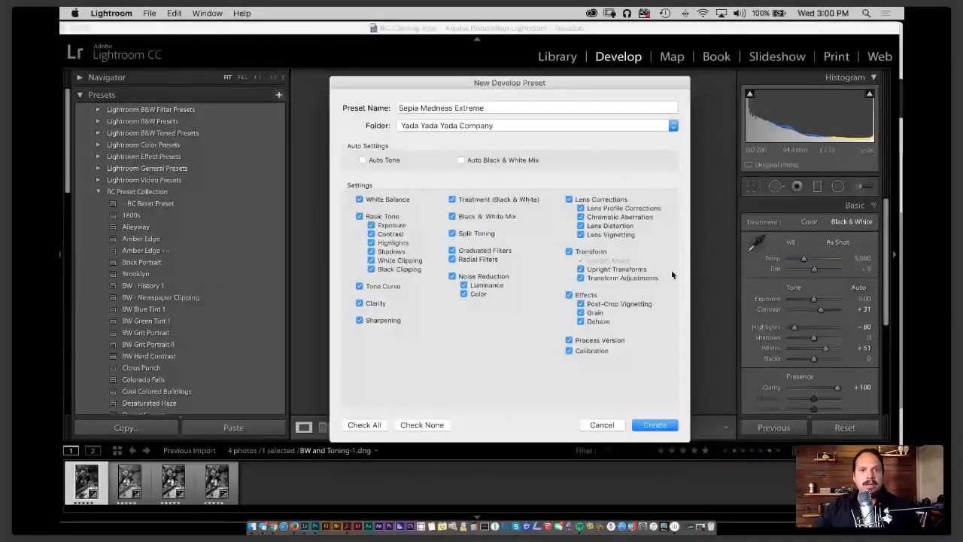
key("Tab")
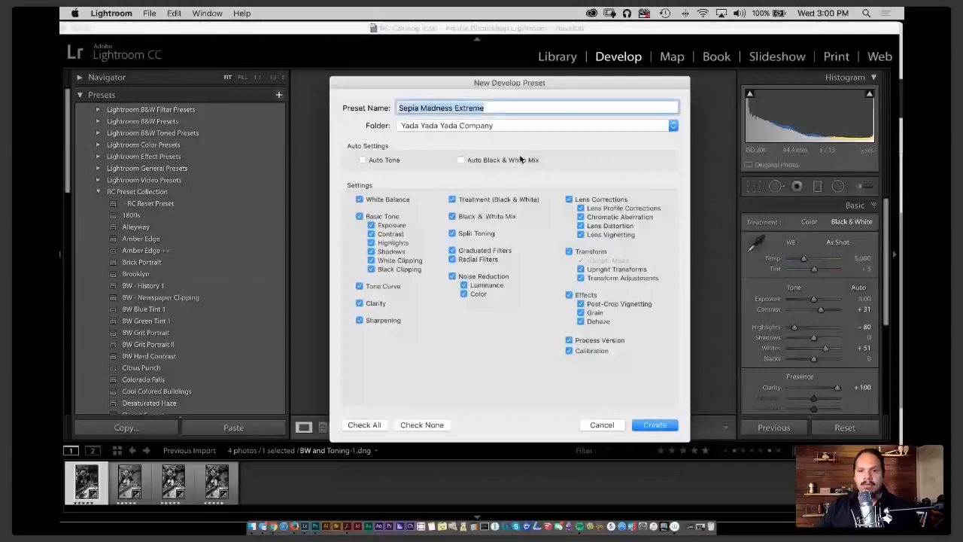
key("Return")
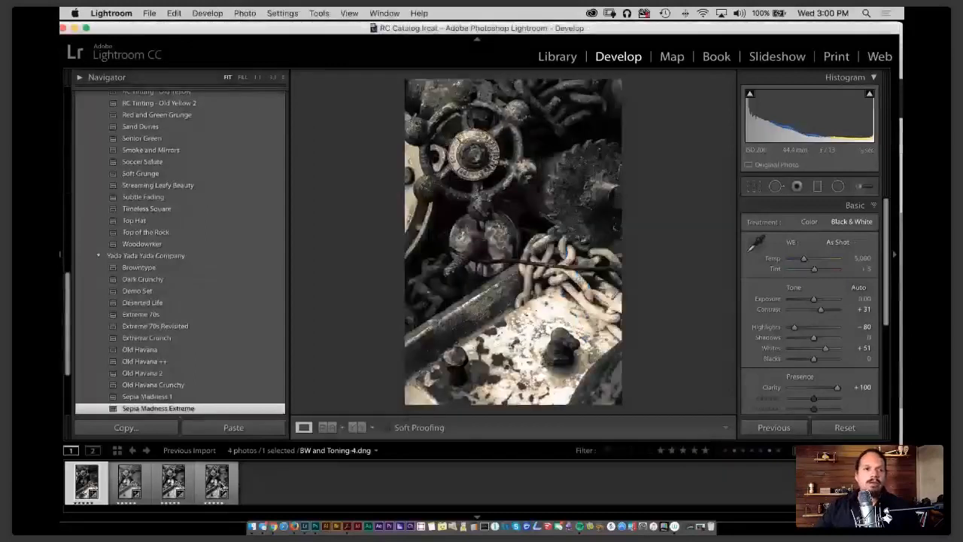
Apply the Sepia Madness Extreme preset to the photo BW and Toning-4.dng.
left_click(220, 488)
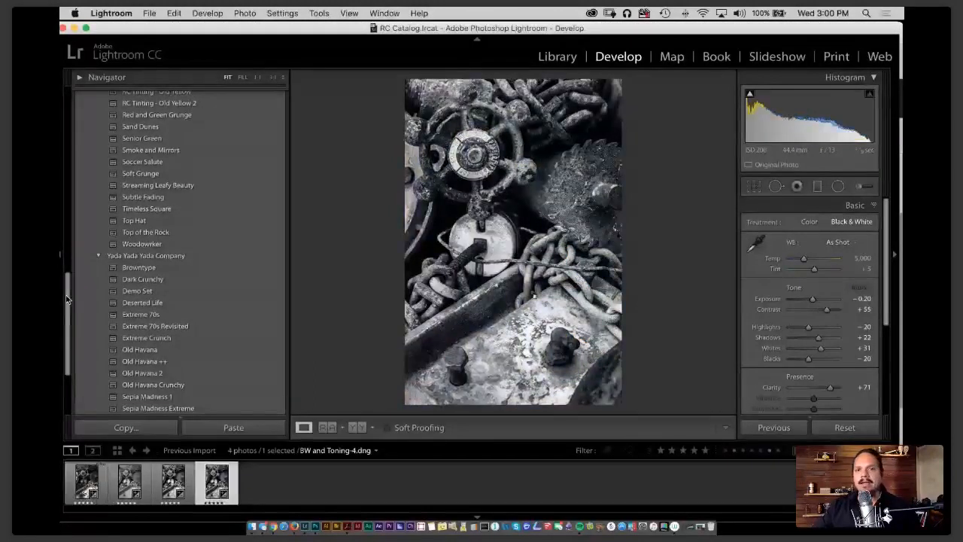
scroll(66, 299, "down", 3)
left_click(158, 294)
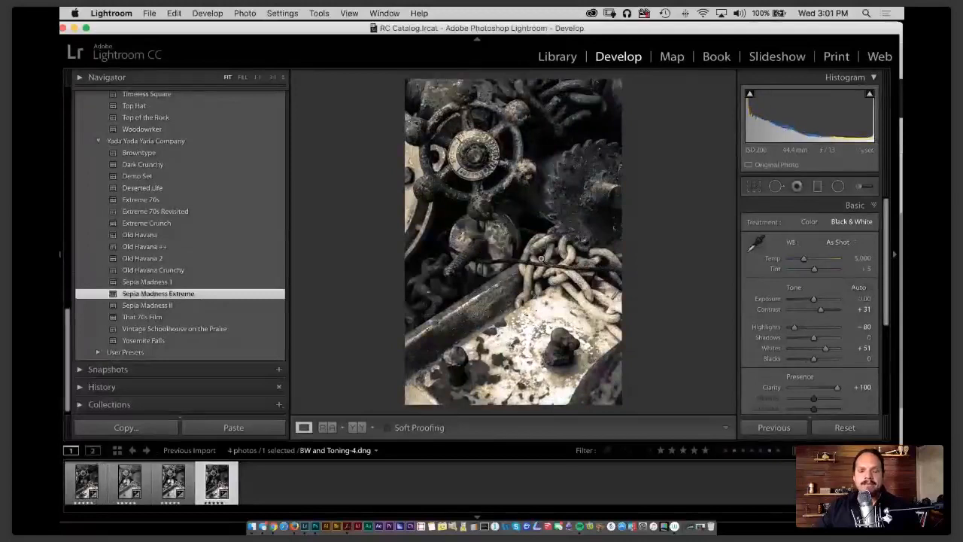
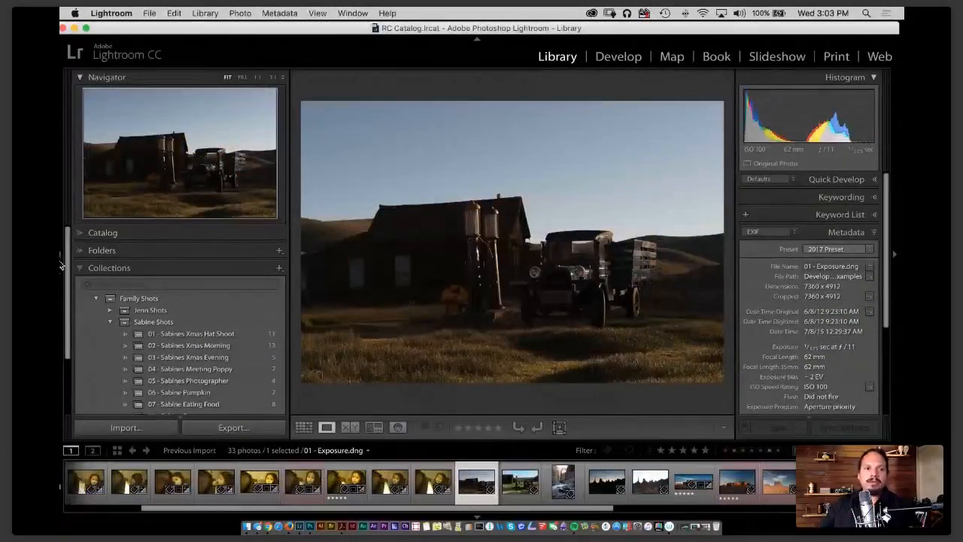
Brighten 01 - Exposure.dng in Develop to Exposure +0.55, trying Contrast at -100 and resetting it.
left_click(626, 57)
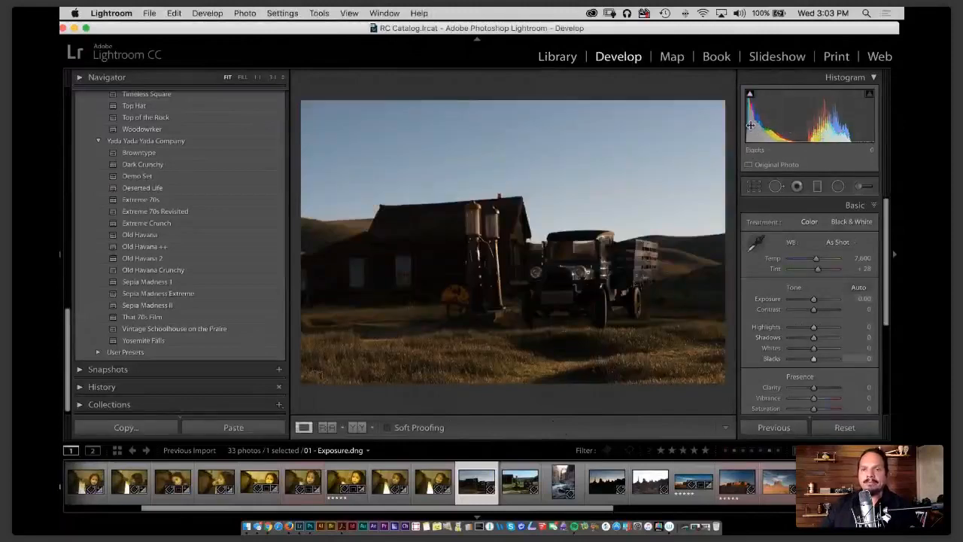
mouse_move(814, 301)
left_mouse_down()
mouse_move(828, 301)
mouse_move(795, 299)
mouse_move(834, 297)
mouse_move(796, 297)
mouse_move(834, 301)
mouse_move(805, 301)
mouse_move(813, 300)
left_mouse_up()
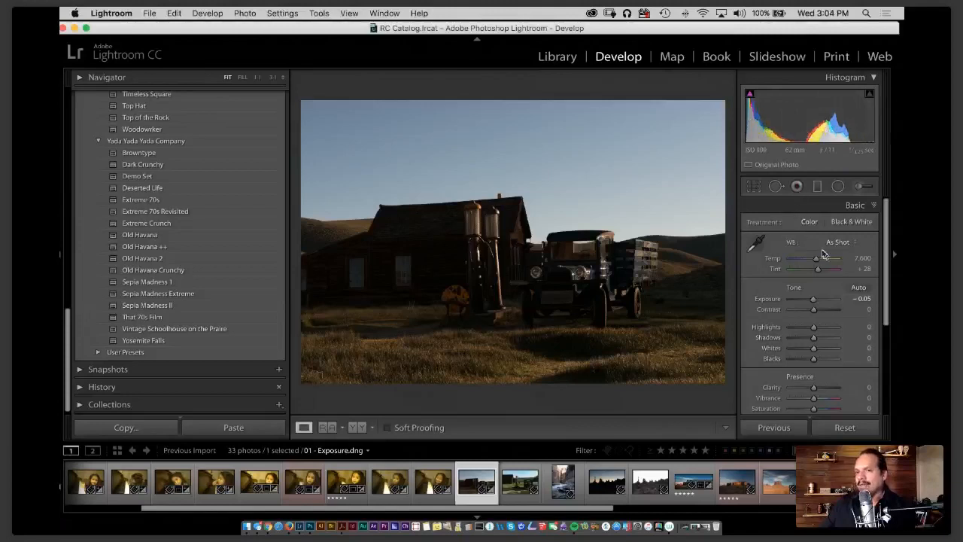
left_click_drag(813, 299, 817, 299)
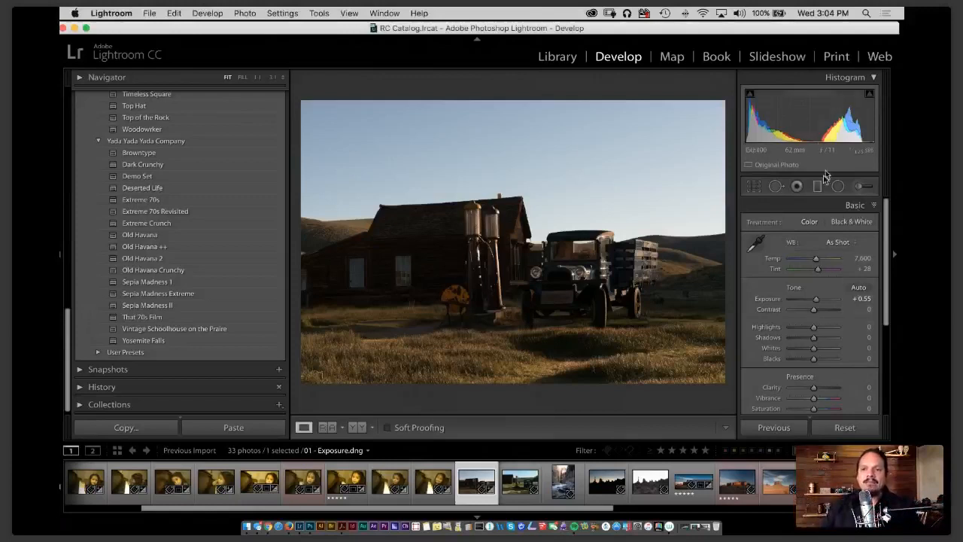
left_click_drag(813, 314, 789, 314)
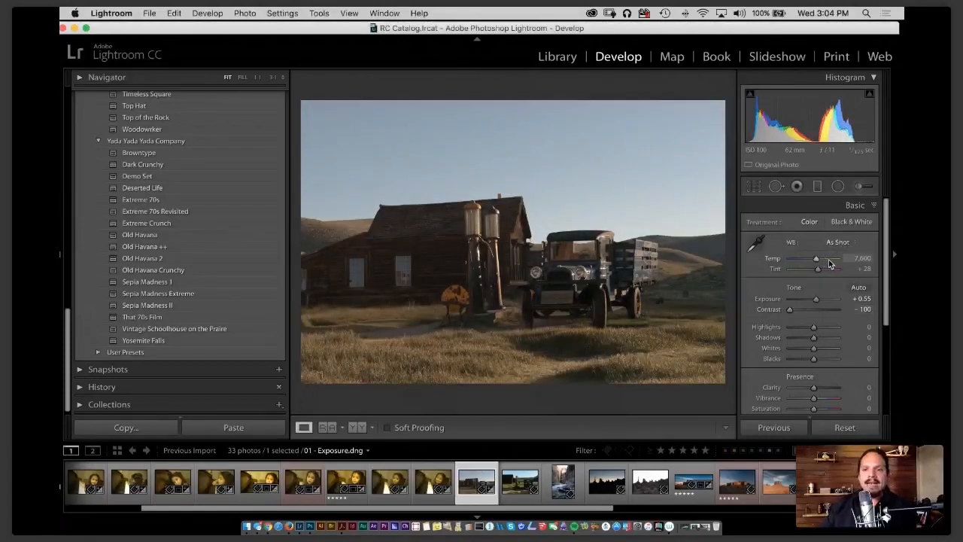
double_click(793, 309)
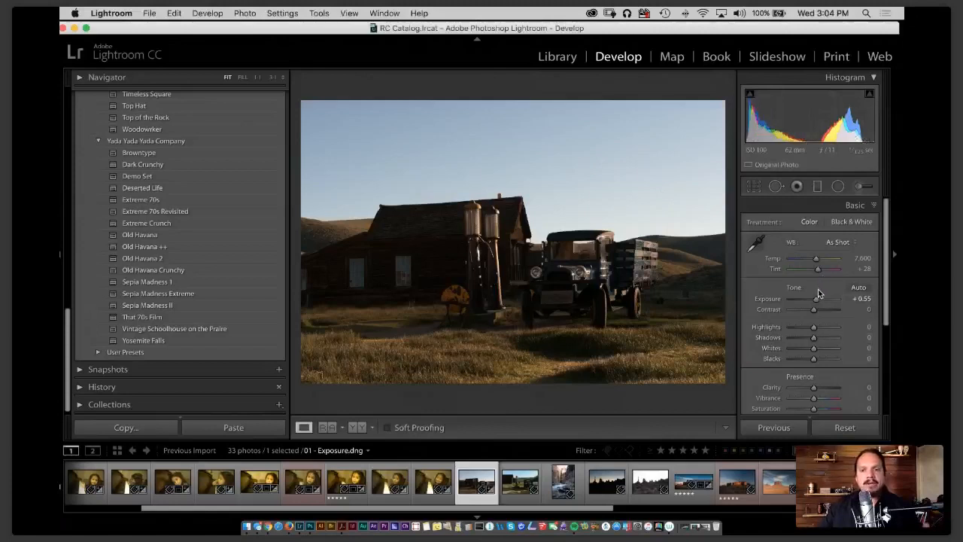
Set Exposure to -0.30 and Contrast to +93 on the city landscape 12 - Dehaze-1.dng.
left_click(864, 483)
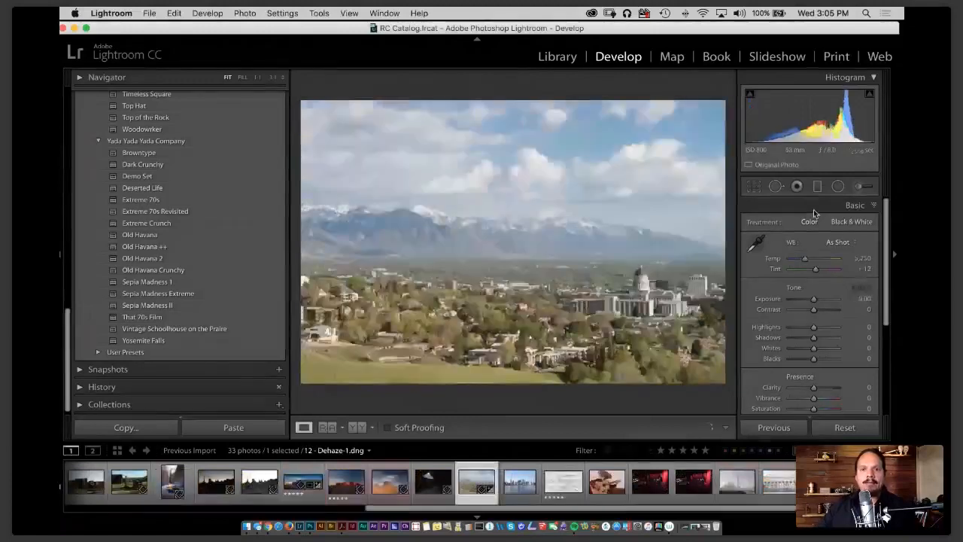
left_click_drag(813, 299, 814, 304)
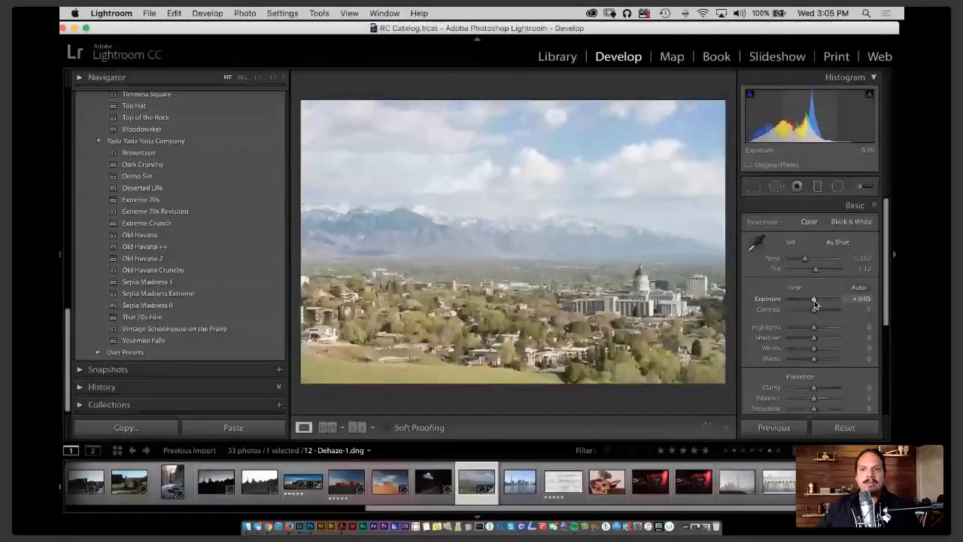
left_click_drag(815, 304, 812, 303)
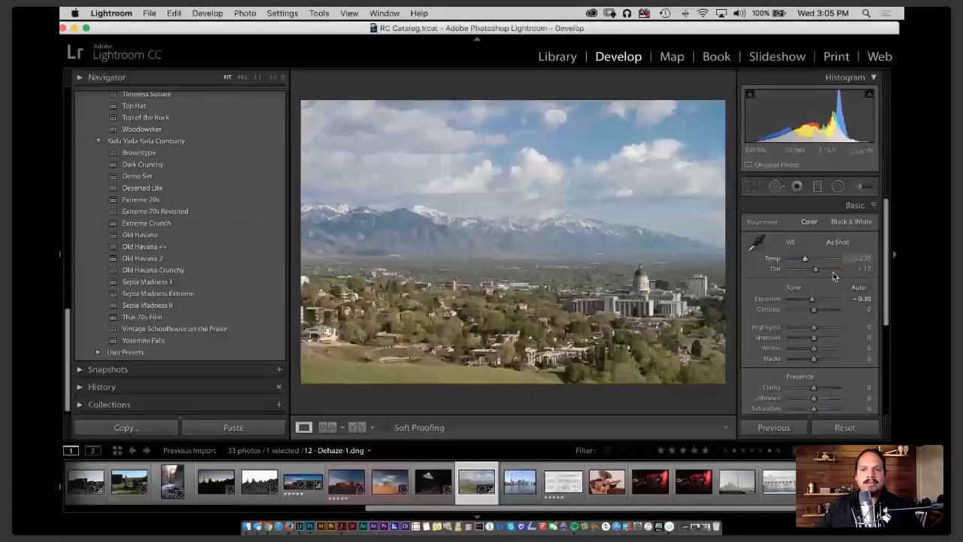
left_click_drag(813, 310, 832, 309)
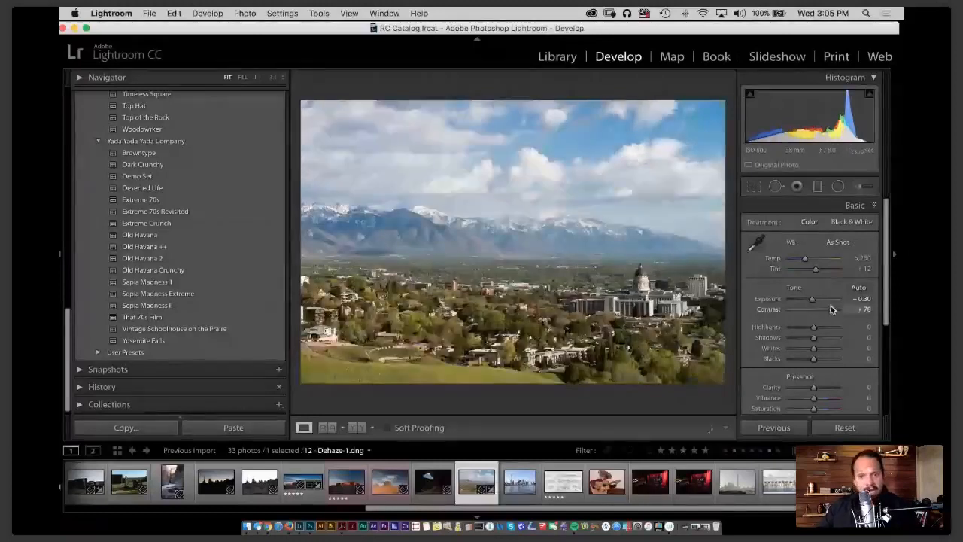
left_click_drag(832, 309, 835, 309)
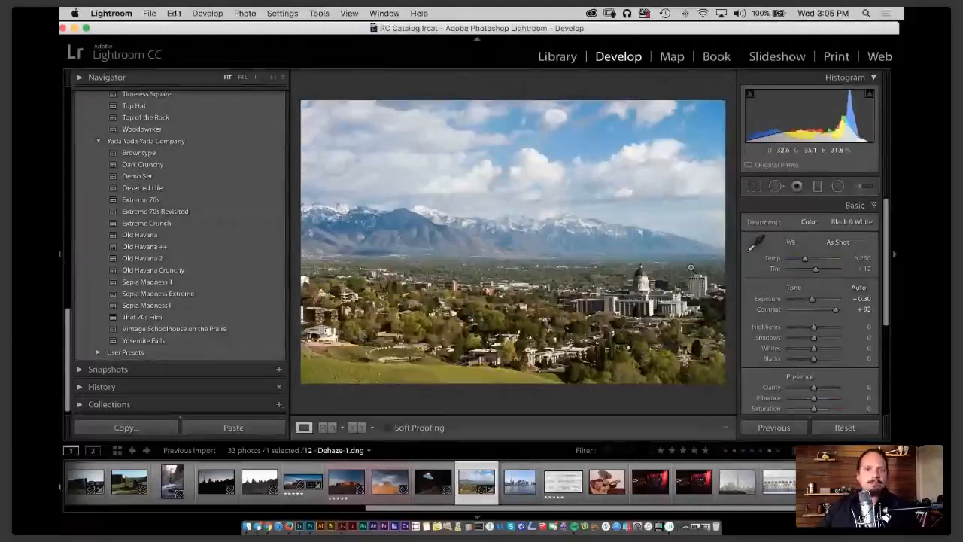
Return to 01 - Exposure.dng in Develop and set its Contrast to -90 and Exposure to +0.95.
key("g")
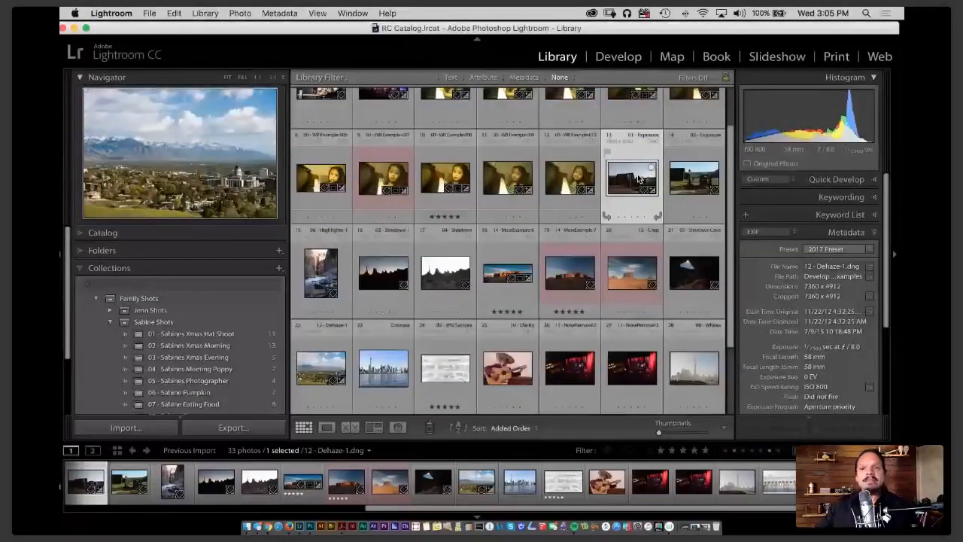
left_click(638, 178)
key("d")
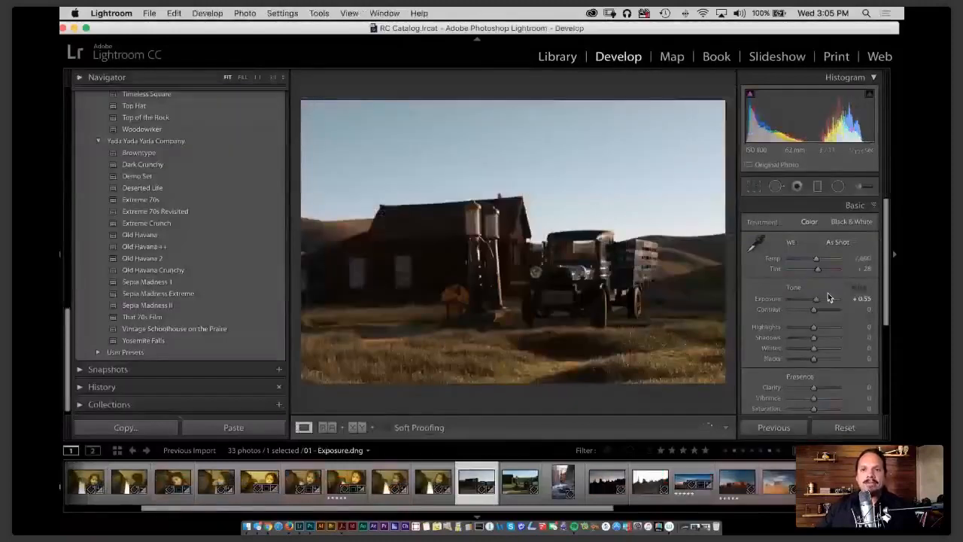
left_click_drag(813, 309, 792, 311)
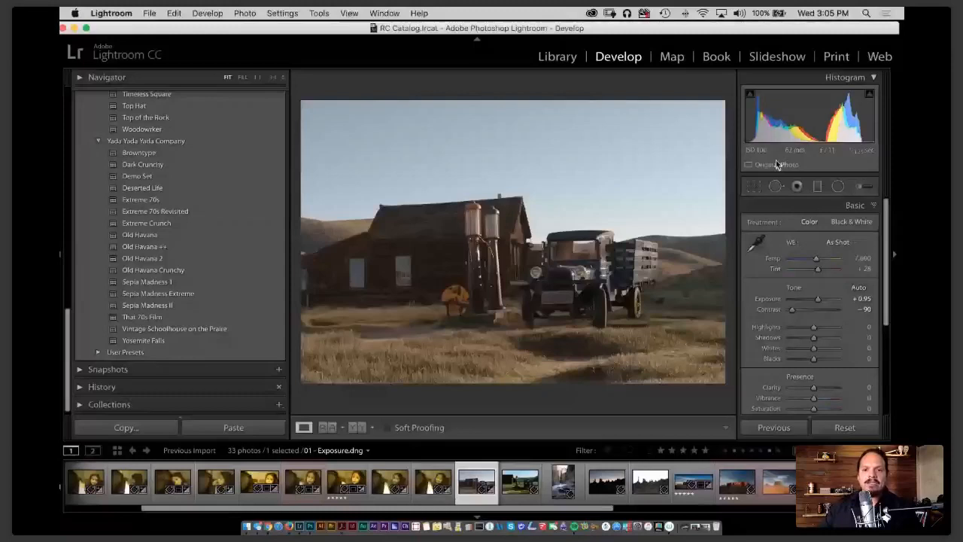
Turn on the highlight clipping warning for 06 - Highlights-1.dng and lower its Highlights to -33.
key("Right")
key("Right")
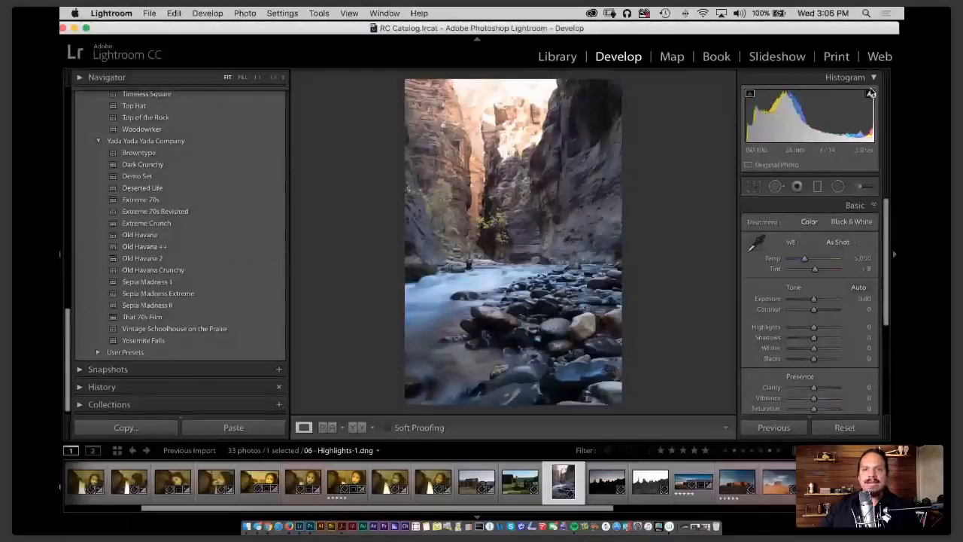
left_click(871, 93)
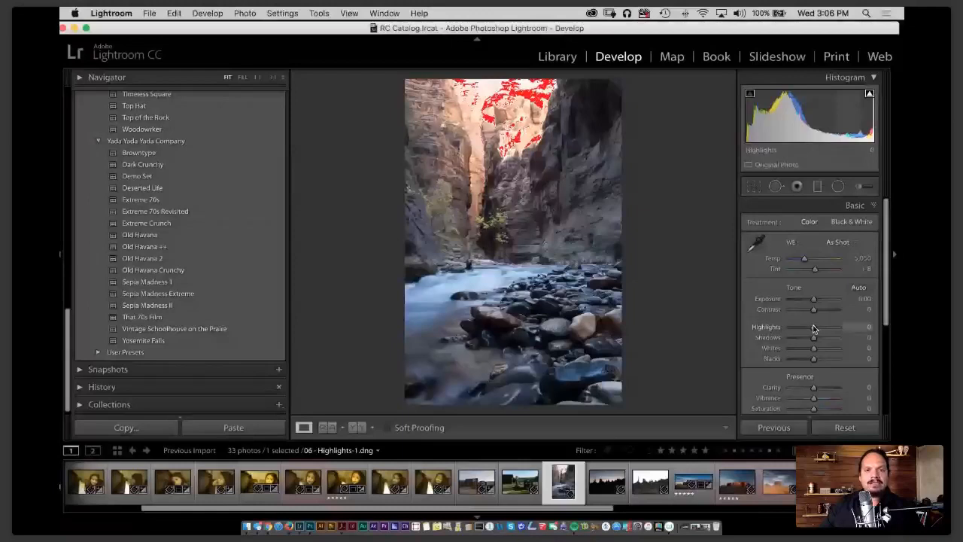
left_click_drag(813, 329, 805, 329)
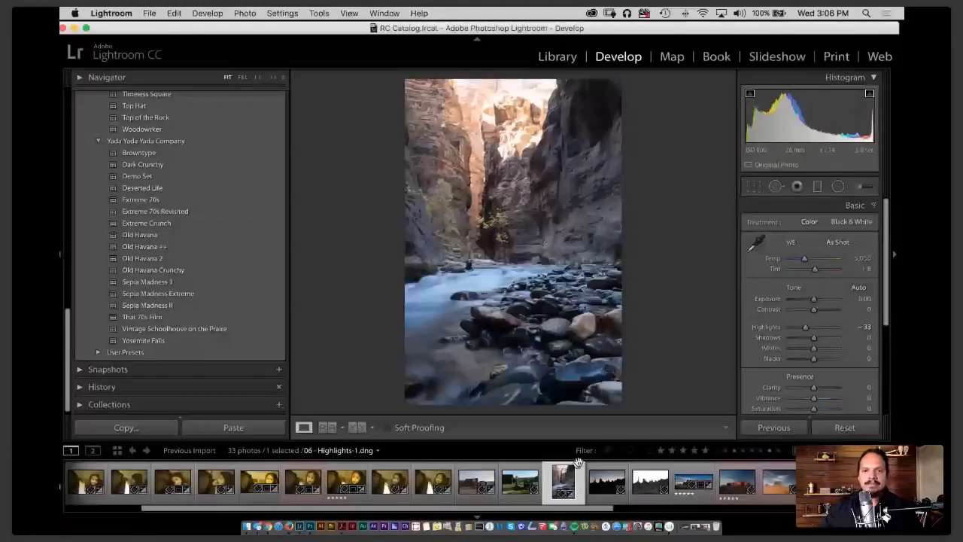
Lift the Shadows of 03 - Shadows-1.dng to +100, then try a lower value and undo it.
left_click(615, 487)
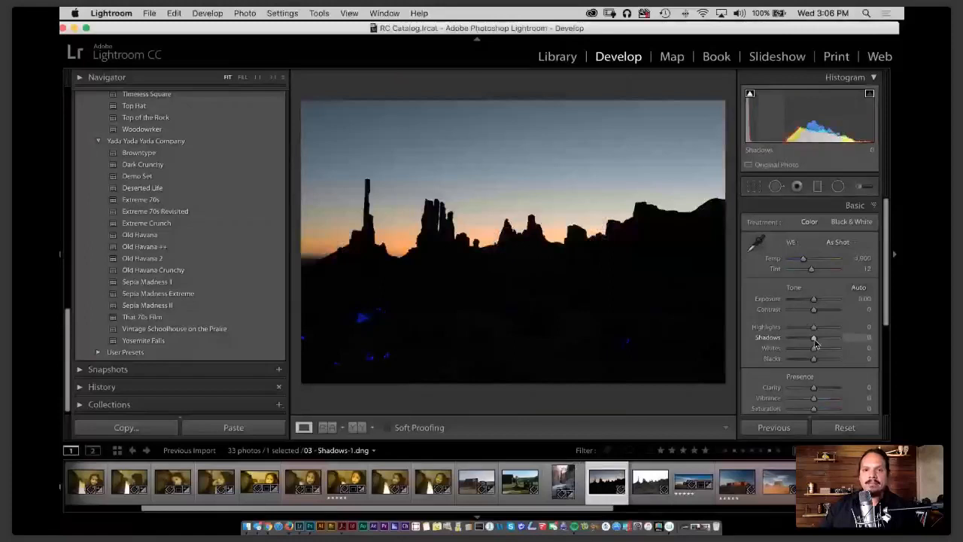
left_click_drag(815, 343, 841, 341)
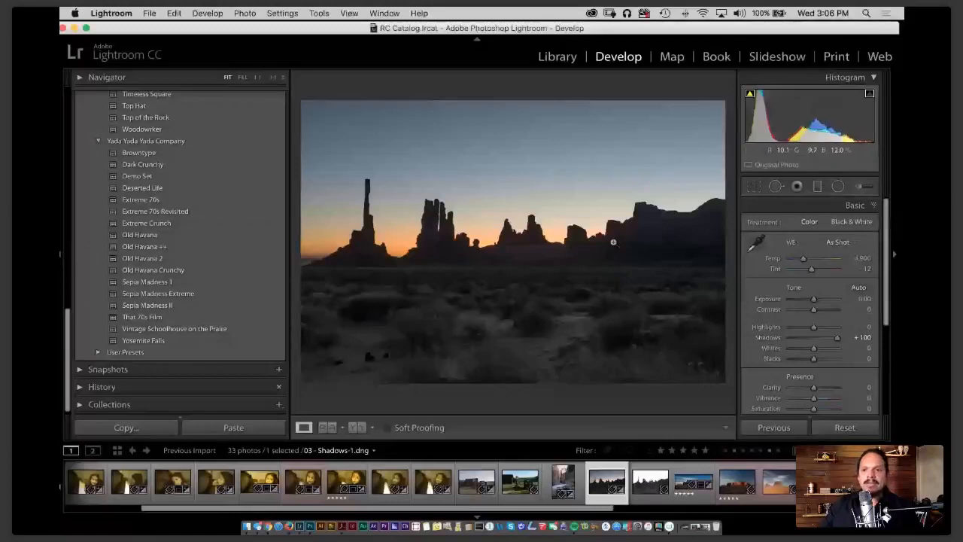
left_click_drag(837, 337, 818, 342)
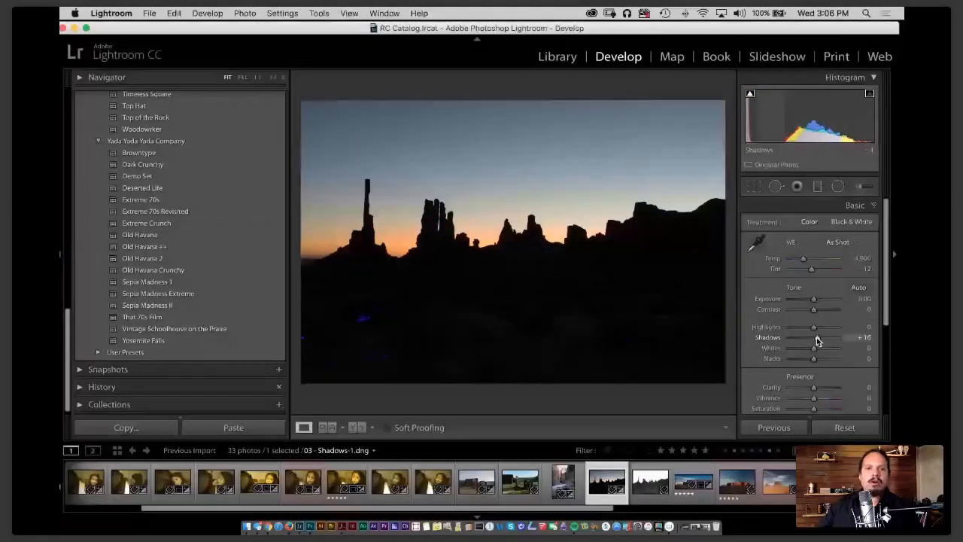
key("super+z")
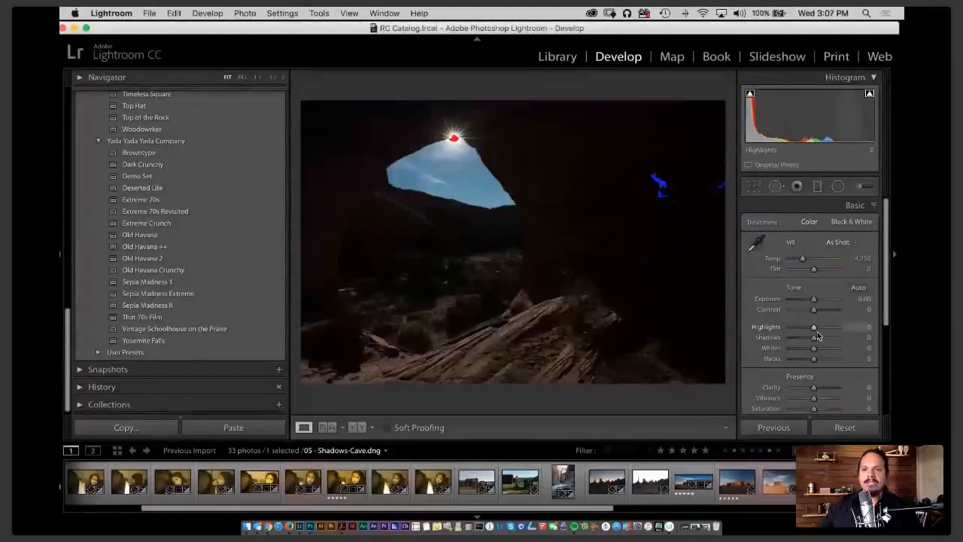
On 05 - Shadows-Cave.dng, set Shadows to +98, Contrast to +23, Exposure to +1.30, Highlights to -46 and Blacks to +21.
left_click_drag(819, 336, 832, 340)
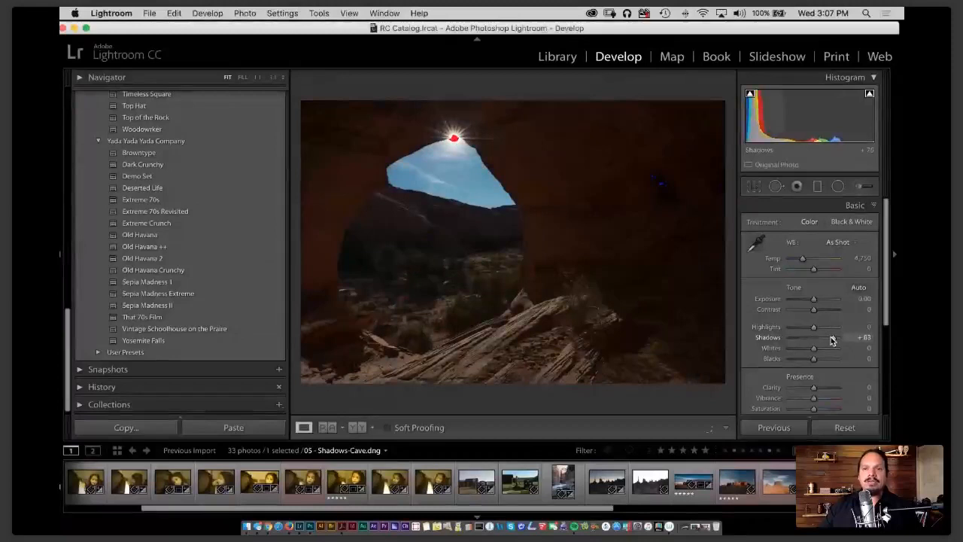
left_click_drag(832, 340, 836, 337)
left_click_drag(813, 309, 821, 314)
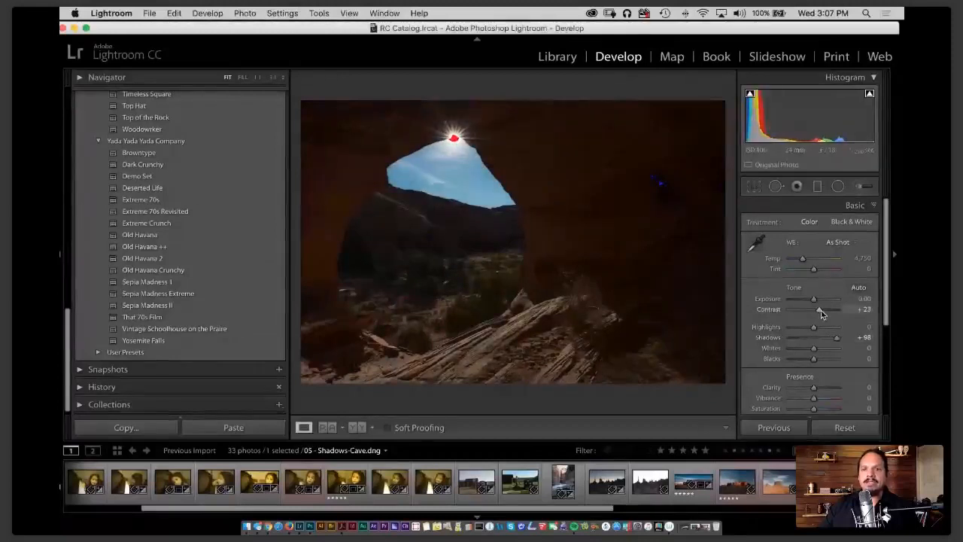
left_click_drag(813, 299, 820, 299)
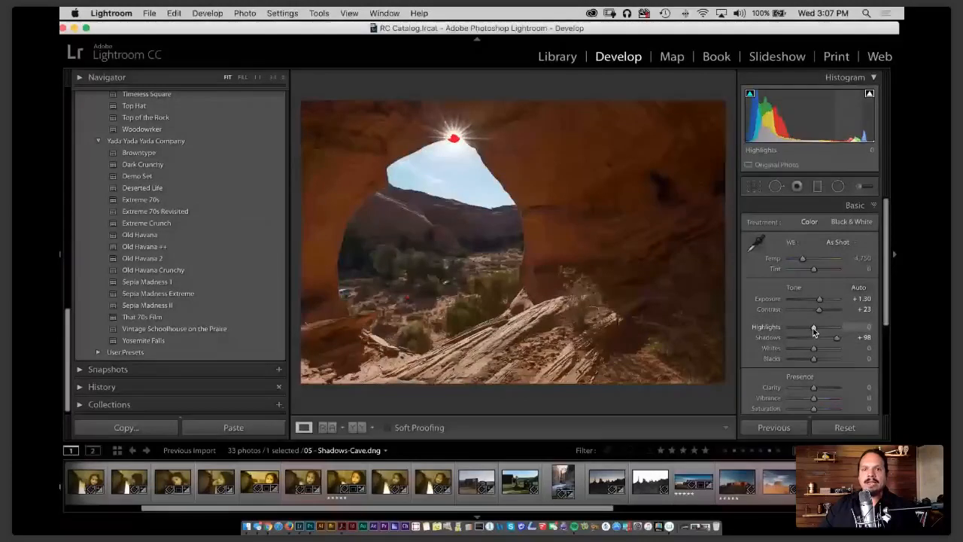
left_click_drag(813, 329, 803, 328)
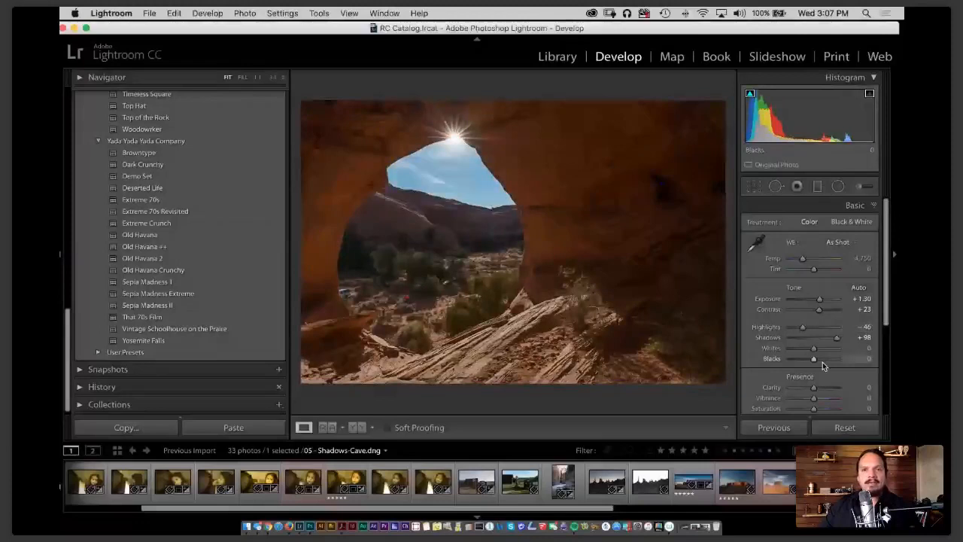
left_click_drag(823, 365, 829, 362)
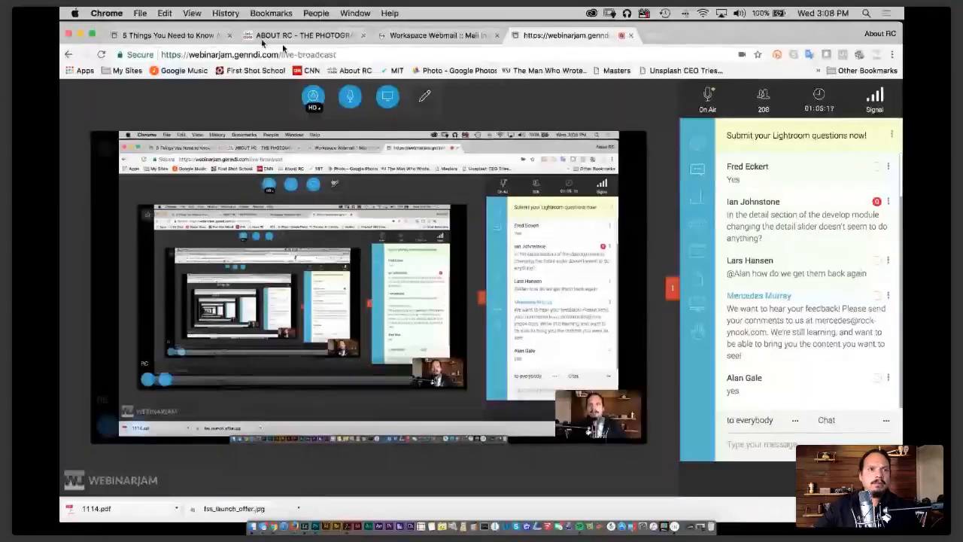
Back in Lightroom, open the Detail settings, magnify the desert bush and set the sharpening Amount to 150.
left_click(80, 34)
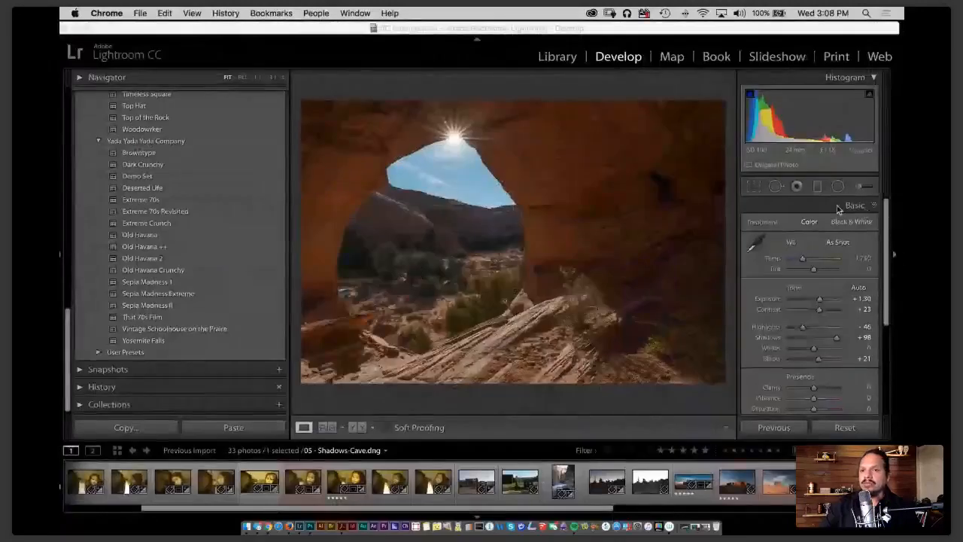
left_click(894, 255)
left_click(853, 206)
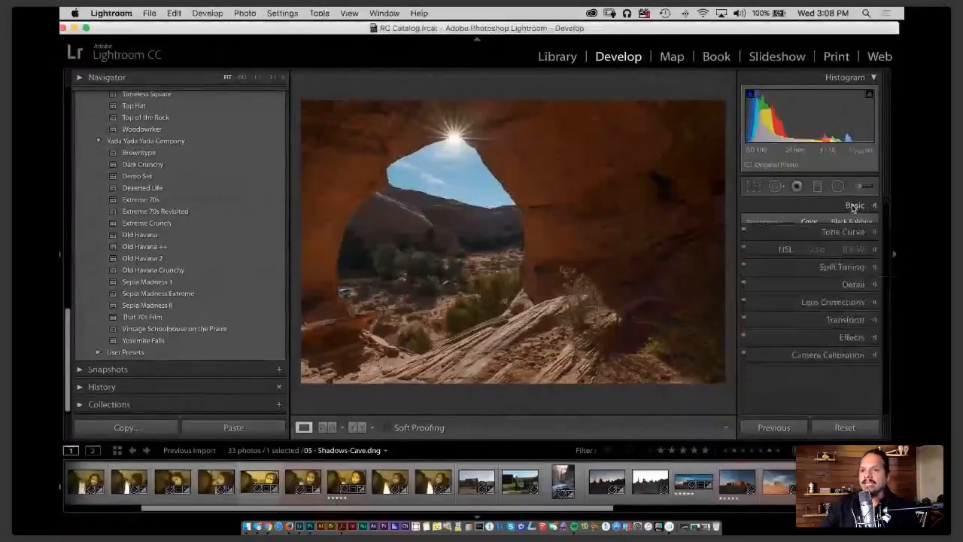
left_click(851, 274)
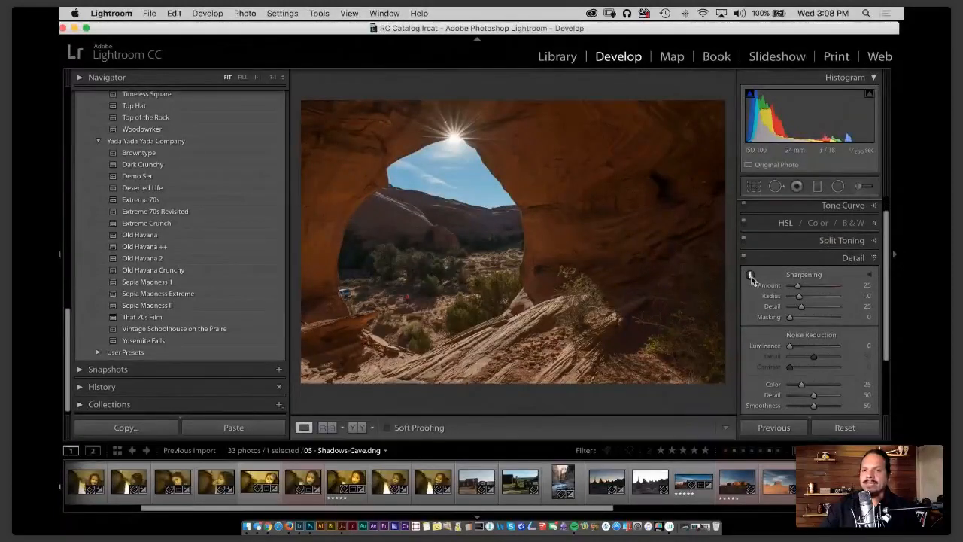
left_click(591, 310)
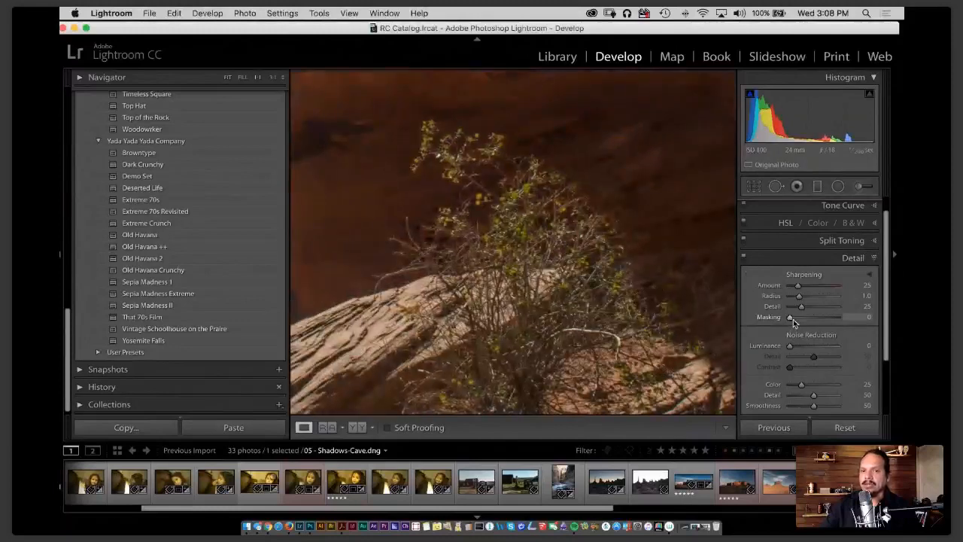
left_click_drag(813, 287, 831, 288)
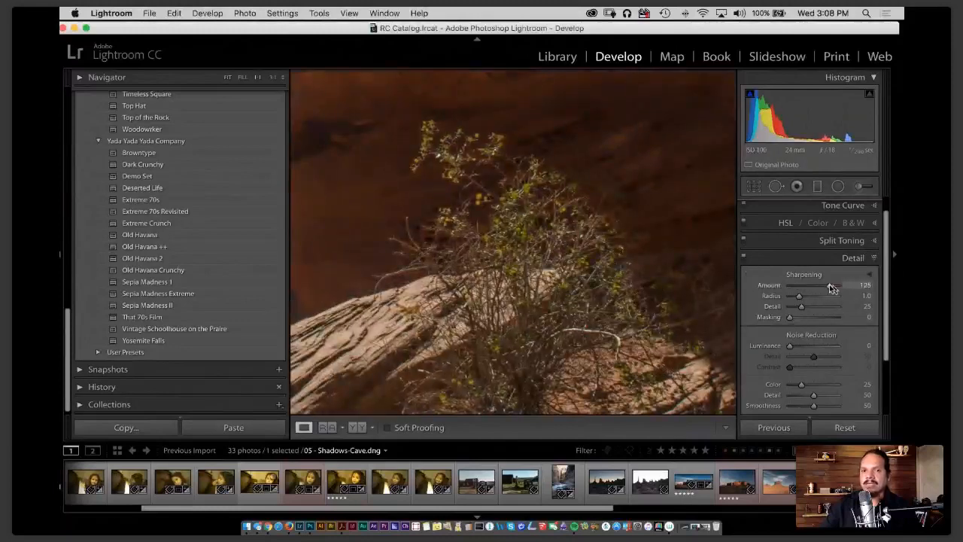
Toggle the Detail adjustments off and on repeatedly to compare the bush with and without sharpening.
left_click(744, 258)
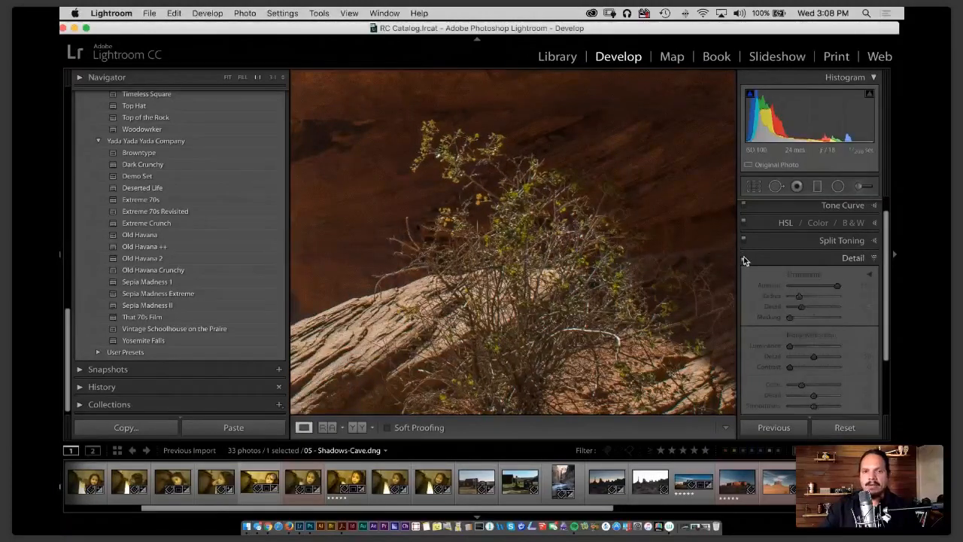
left_click(744, 258)
left_click(744, 259)
left_click(745, 259)
left_click(745, 259)
left_click(745, 260)
Set the sharpening Radius to 2.8 and Detail to 100, compare with the adjustments off, and reduce Amount to 73.
left_click_drag(800, 296, 843, 309)
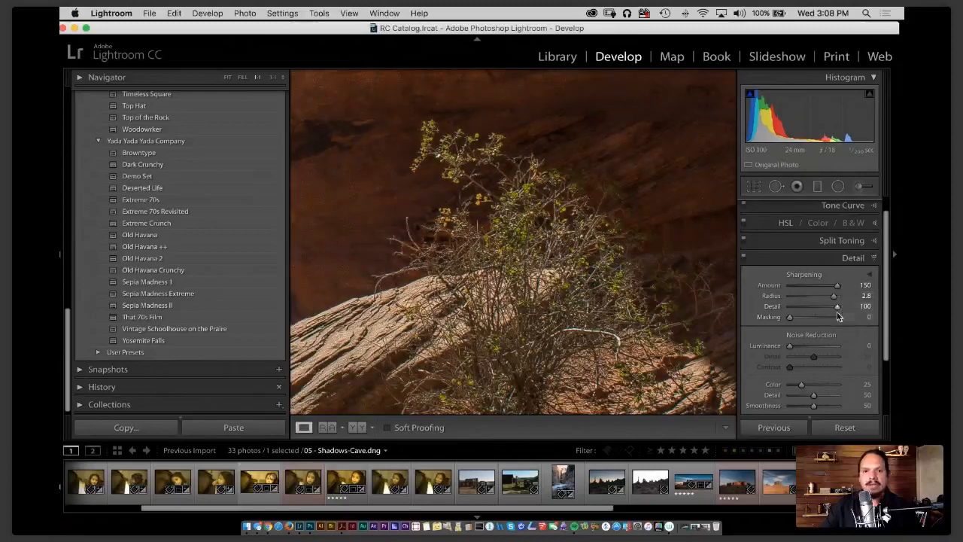
left_click(745, 260)
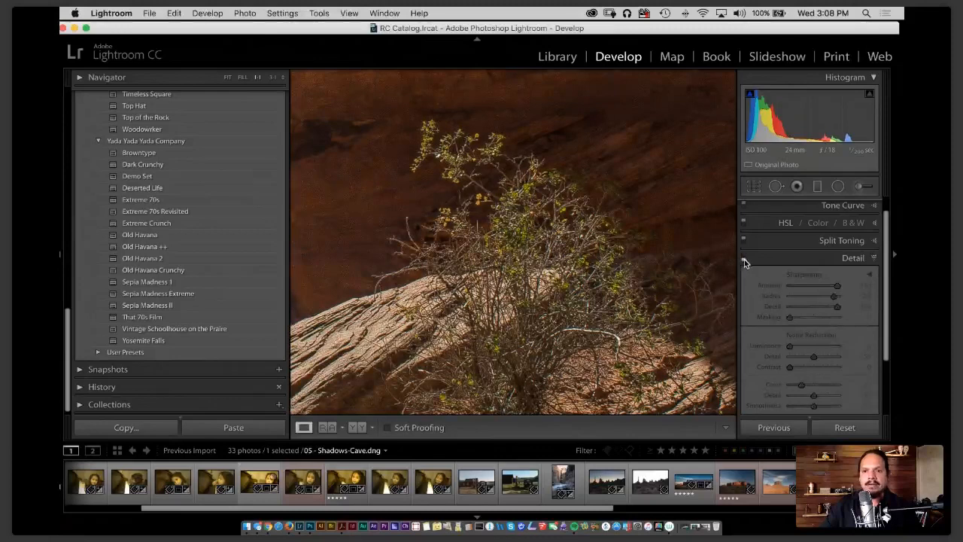
left_click(744, 261)
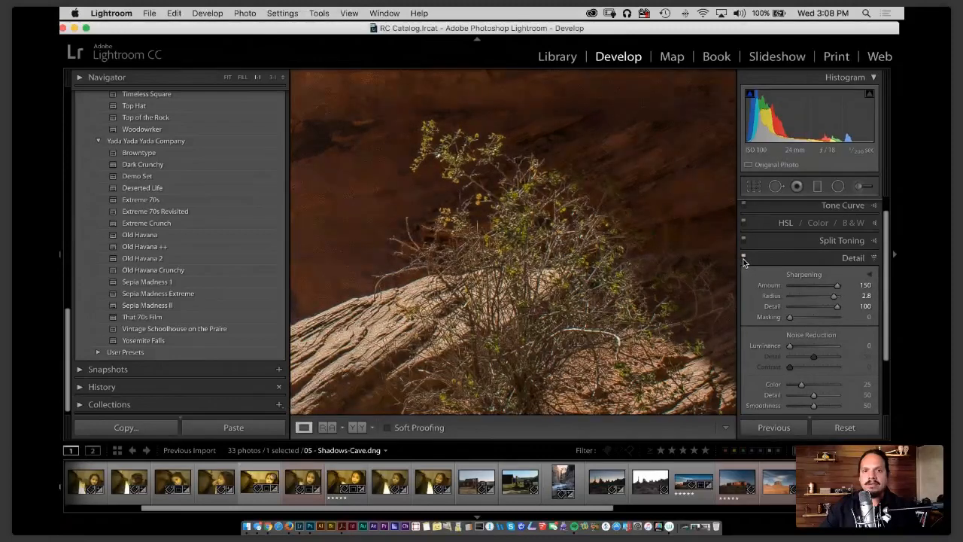
left_click(745, 260)
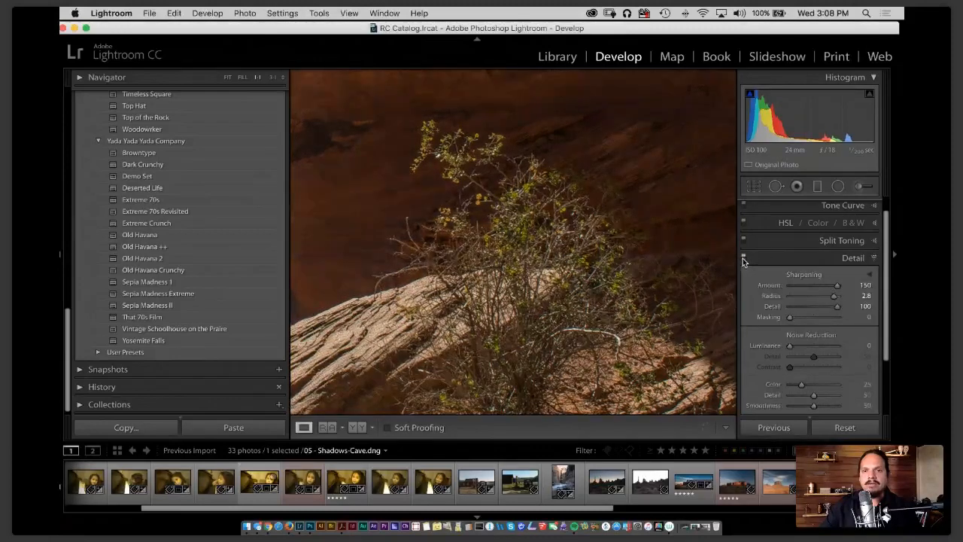
left_click(744, 260)
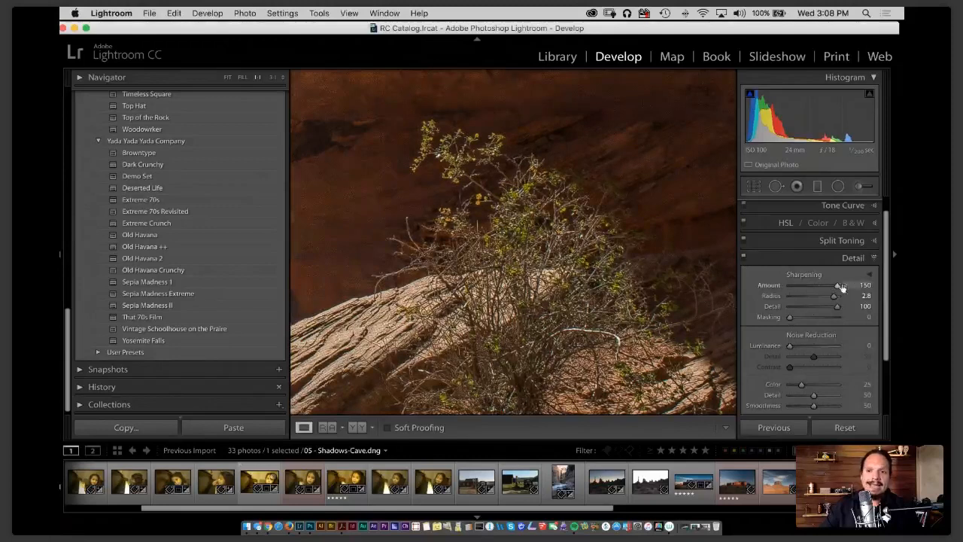
left_click_drag(838, 287, 813, 288)
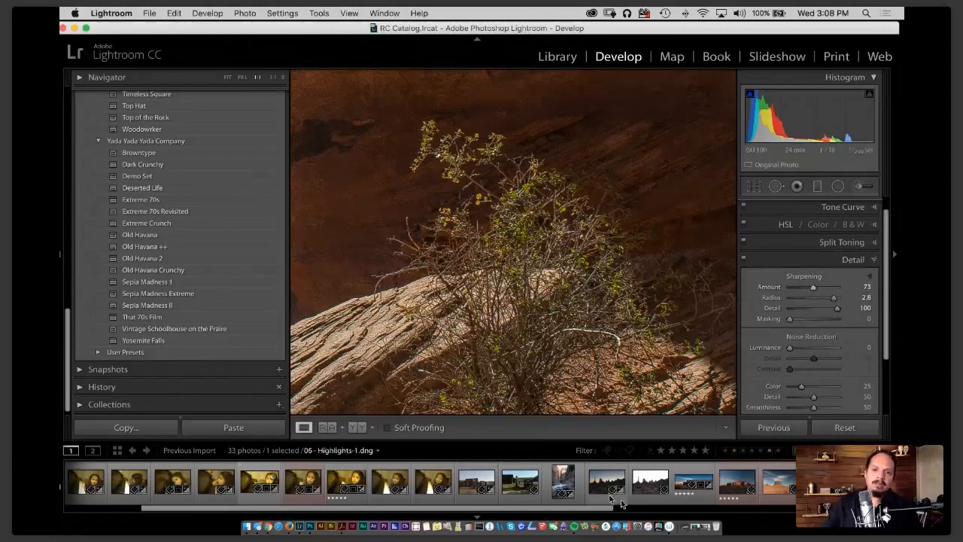
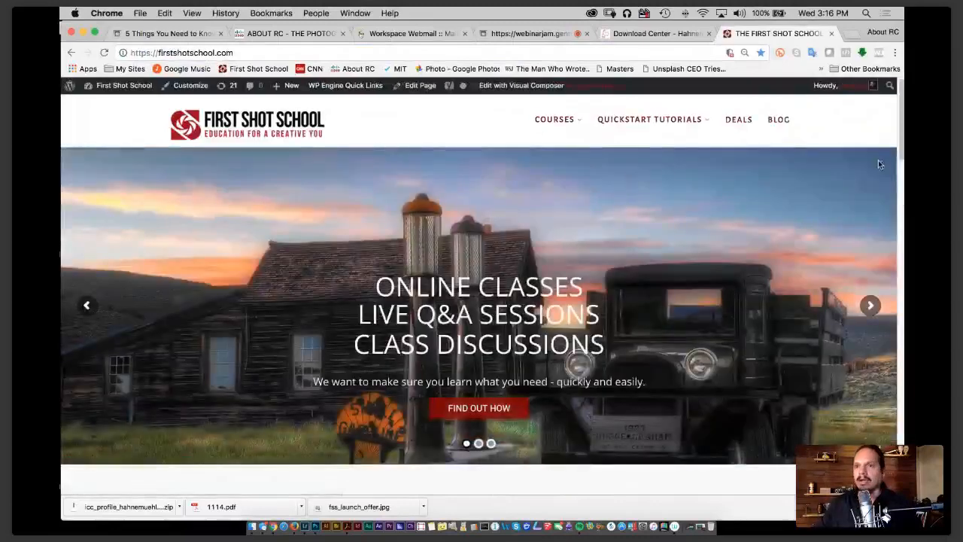
Look over the First Shot School home page and open its Lightroom course category.
scroll(878, 164, "down", 3)
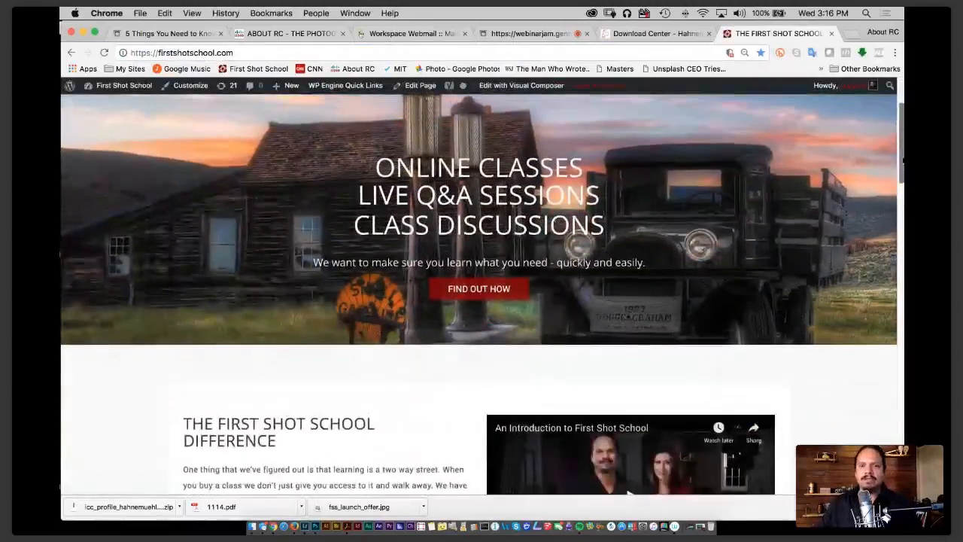
scroll(903, 161, "up", 3)
mouse_move(565, 121)
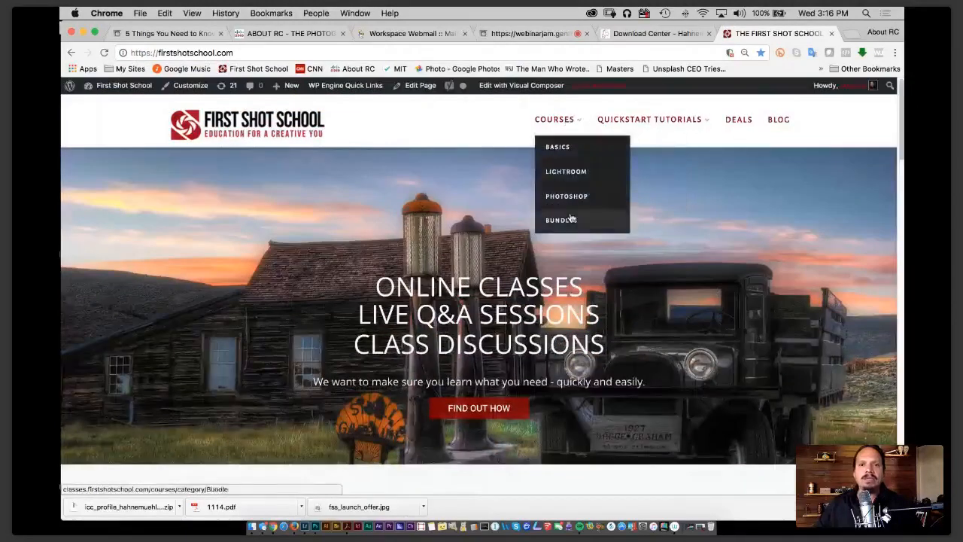
left_click(570, 171)
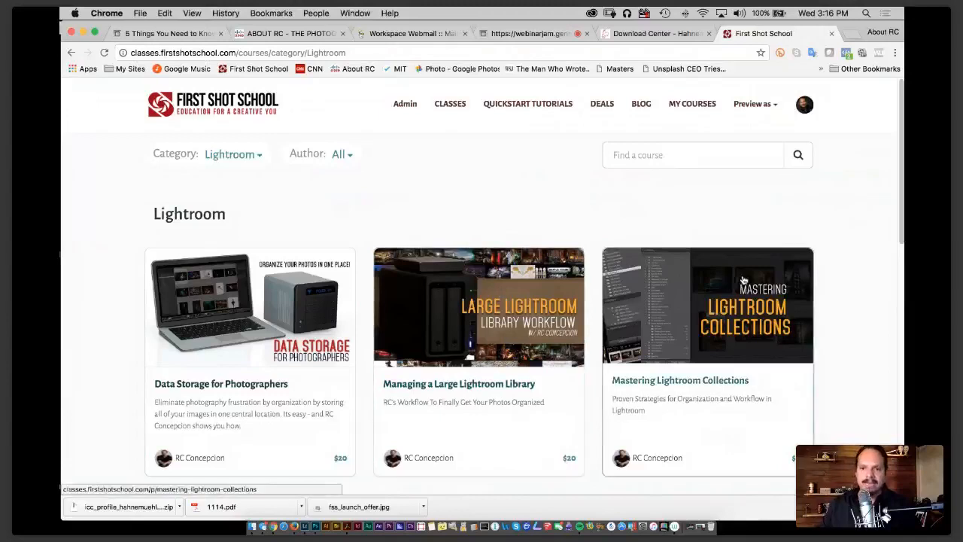
Filter all classes by the Bundle category and view the Super Course Bundle page down to its free book offer.
left_click(454, 107)
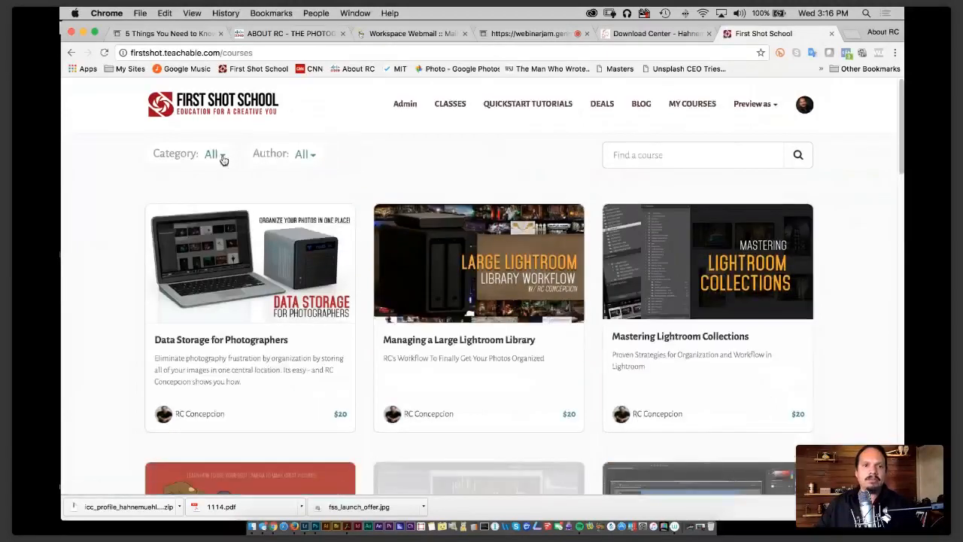
left_click(217, 154)
left_click(246, 213)
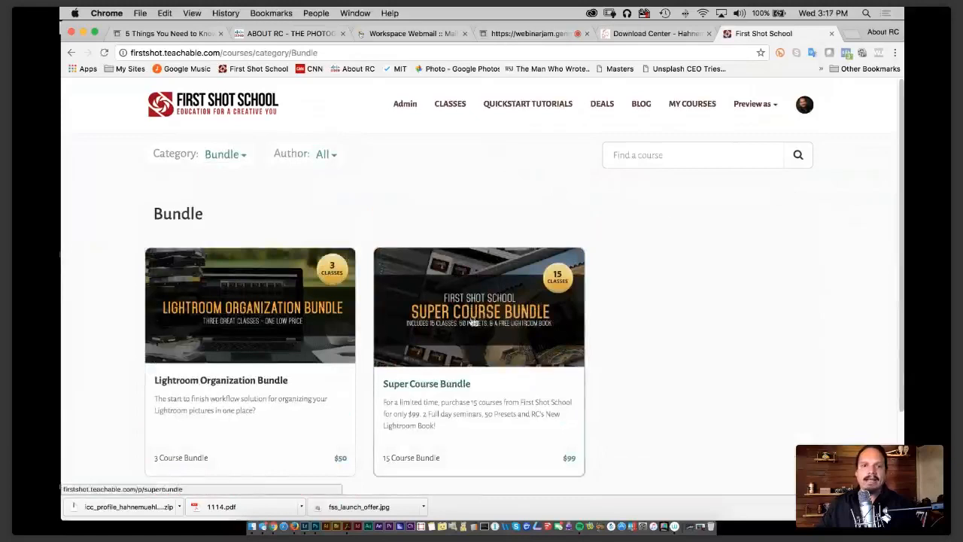
left_click(584, 344)
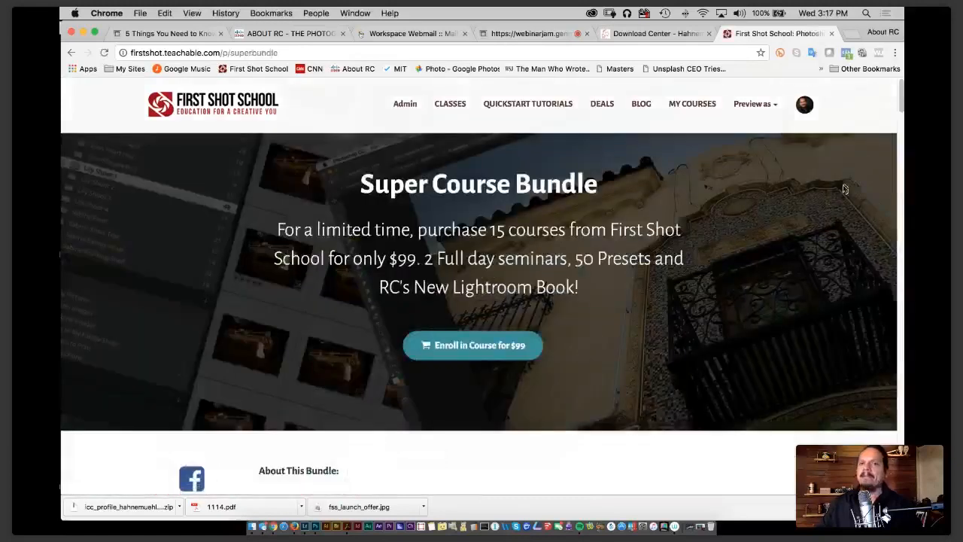
scroll(901, 96, "down", 5)
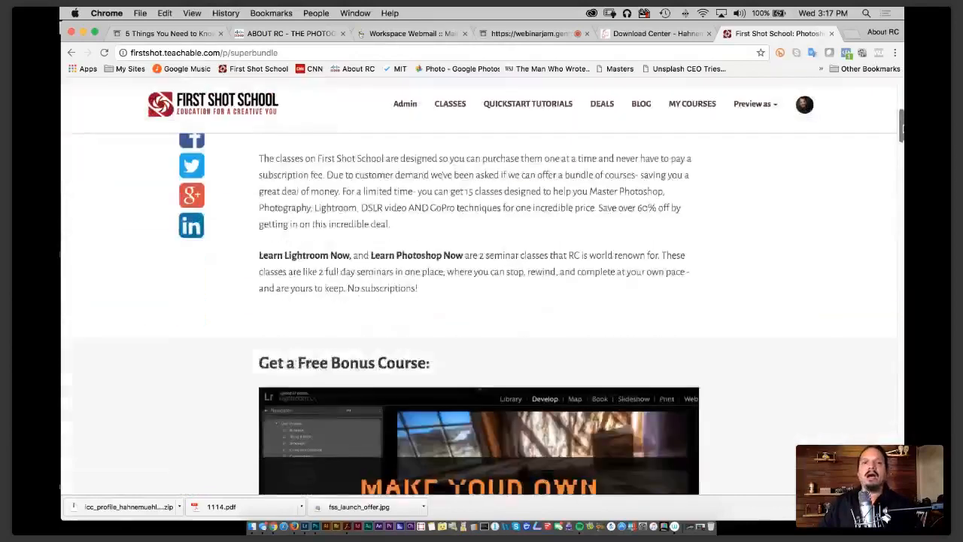
left_click_drag(904, 128, 904, 208)
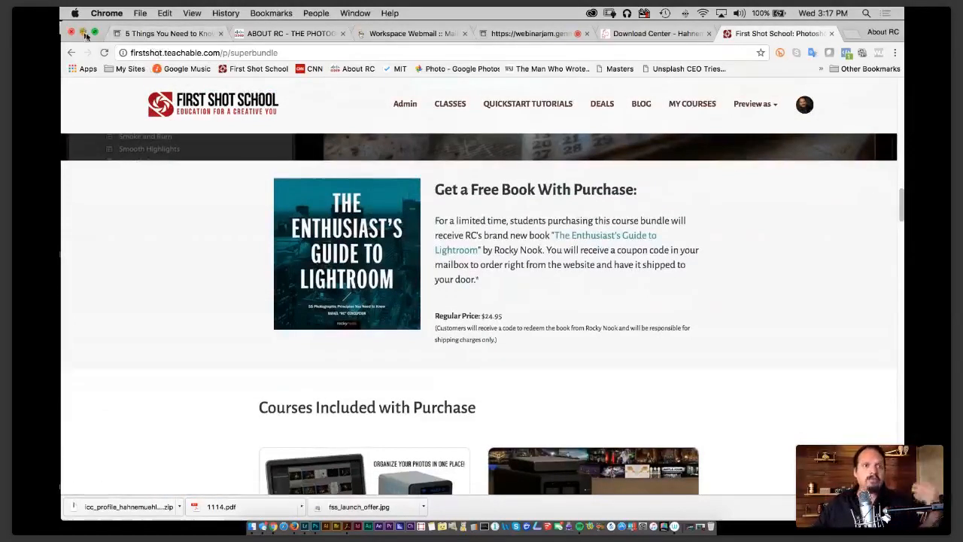
Check the live webinar chat in Chrome and return to the print layout in Lightroom.
left_click(83, 32)
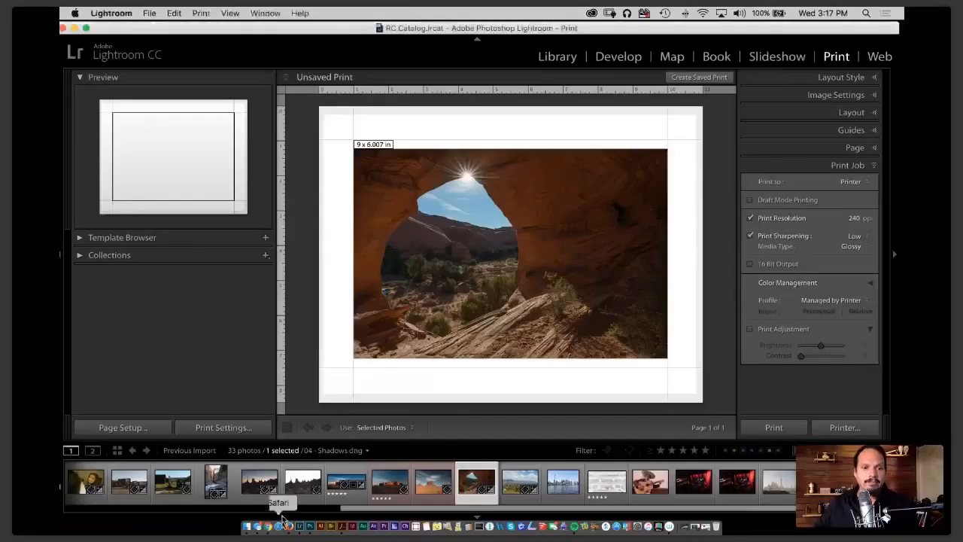
left_click(269, 526)
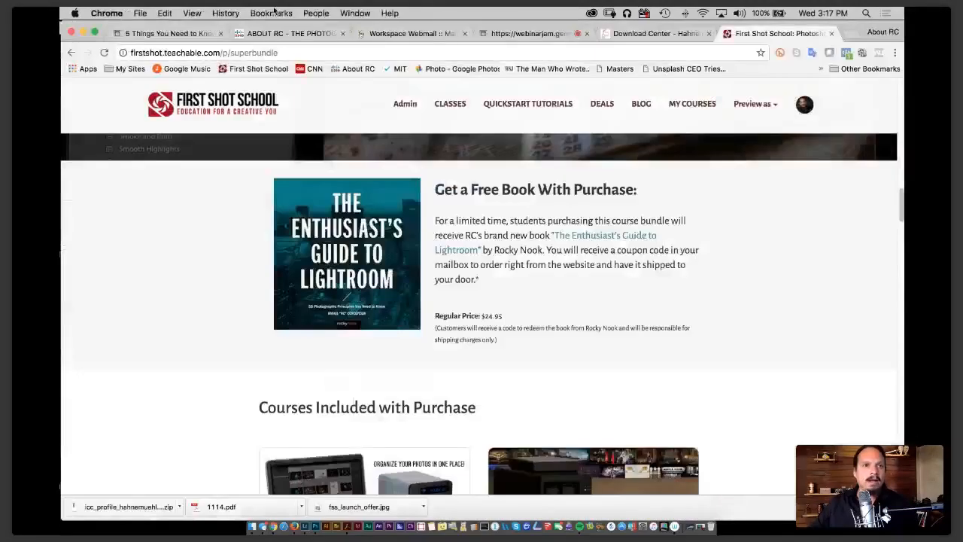
left_click(527, 33)
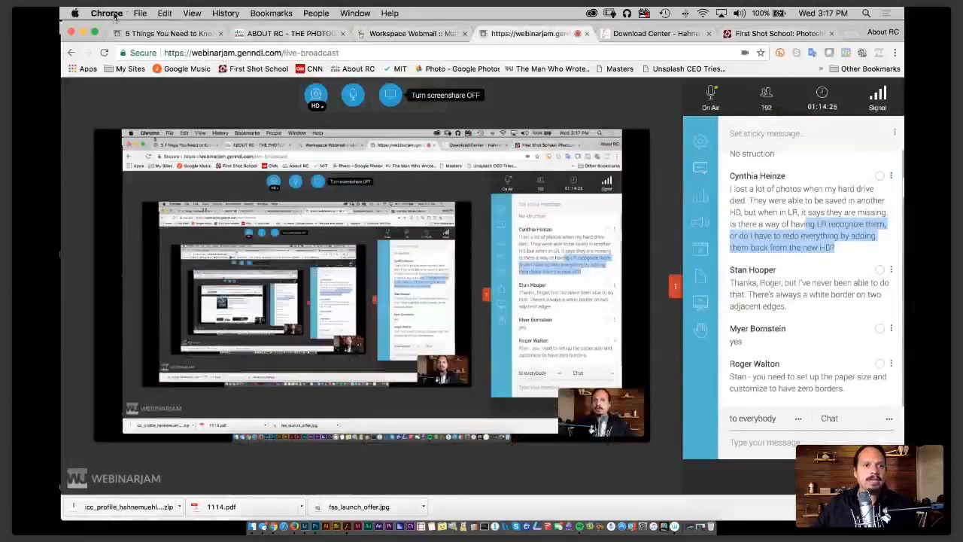
left_click(84, 34)
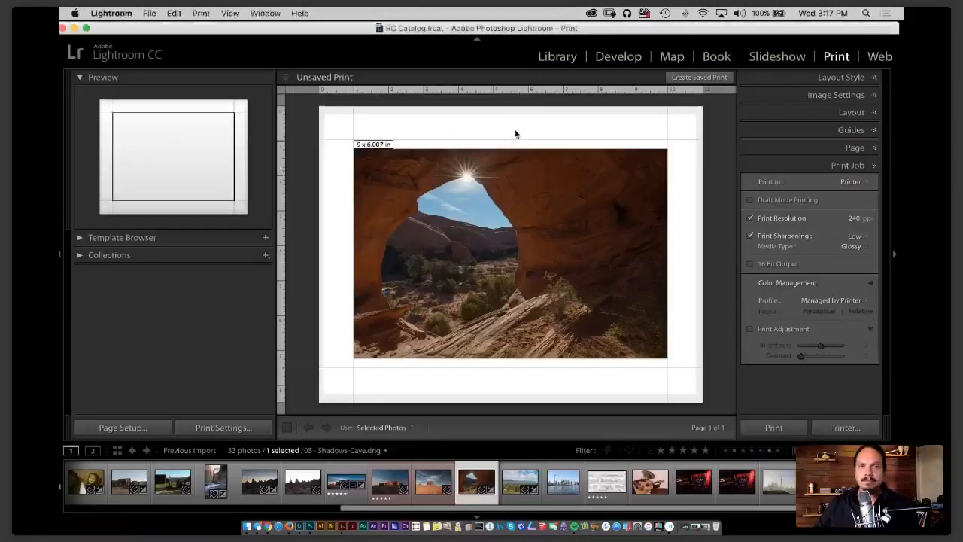
Add the HFA_CanPro1000_PK_FAPearl profile to the color profiles offered for the print job.
left_click(856, 302)
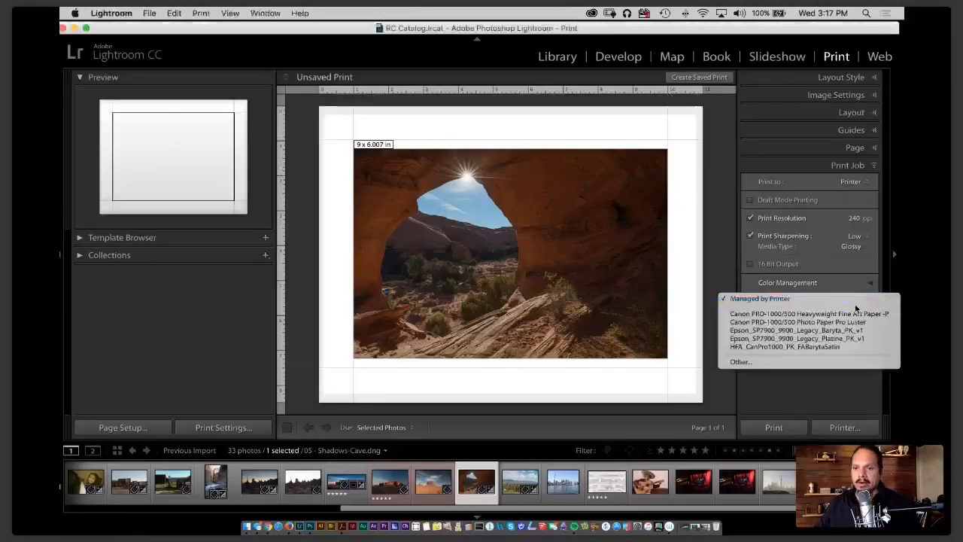
left_click(795, 362)
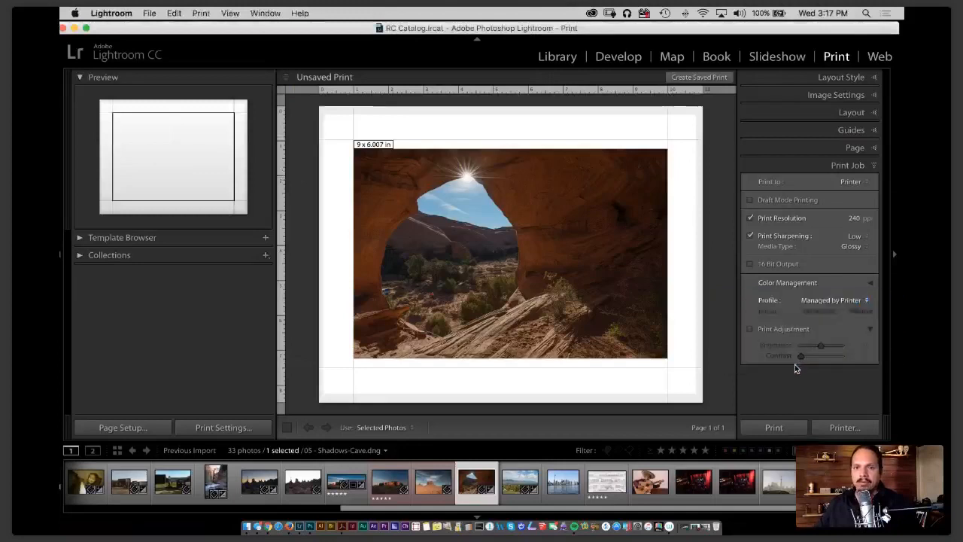
left_click_drag(654, 138, 656, 331)
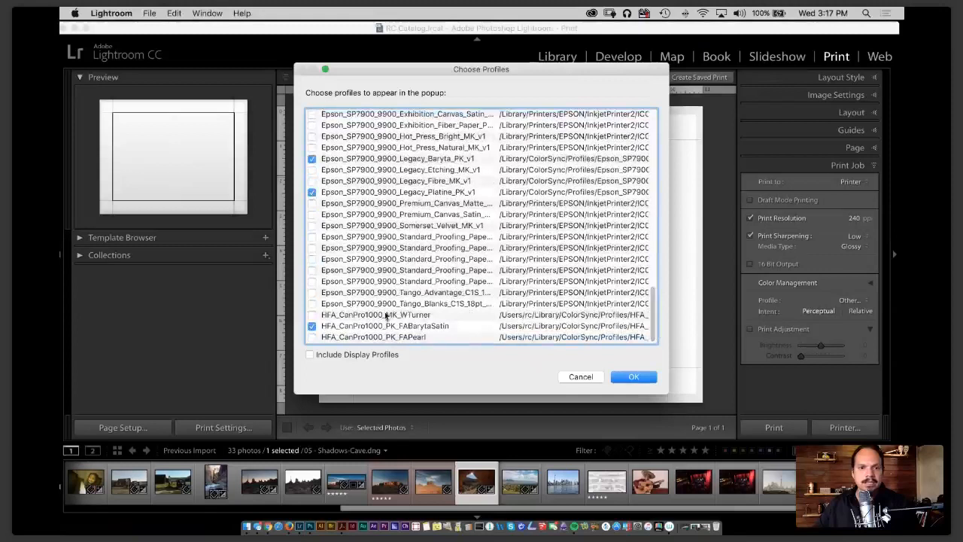
left_click(314, 338)
left_click(636, 377)
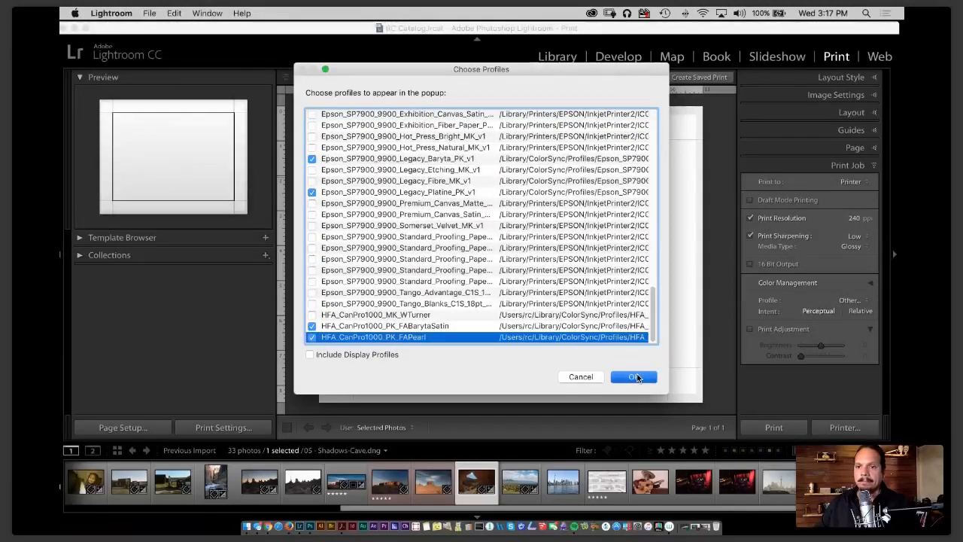
left_click(636, 377)
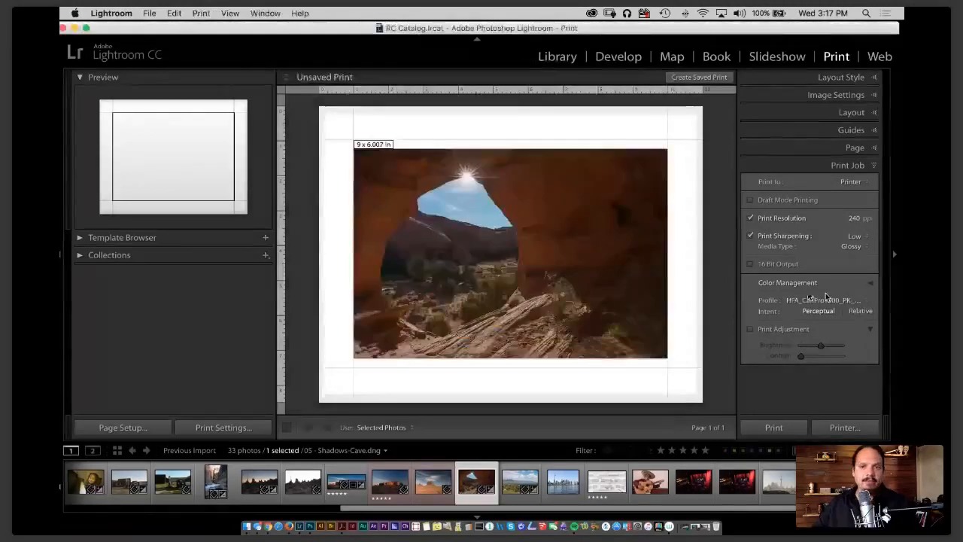
Turn on Print Adjustment for the print job, try both brightness extremes and set the brightness to +15.
left_click(873, 112)
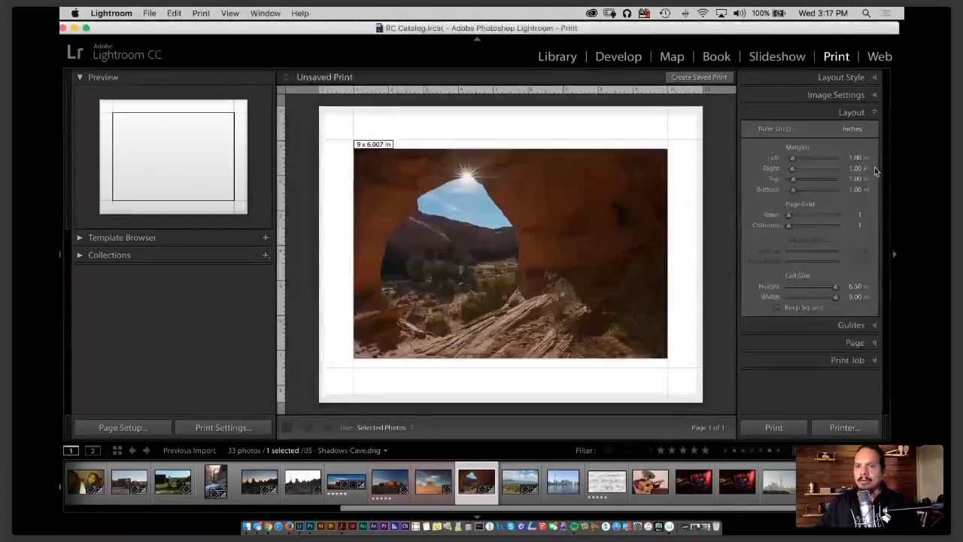
left_click(848, 359)
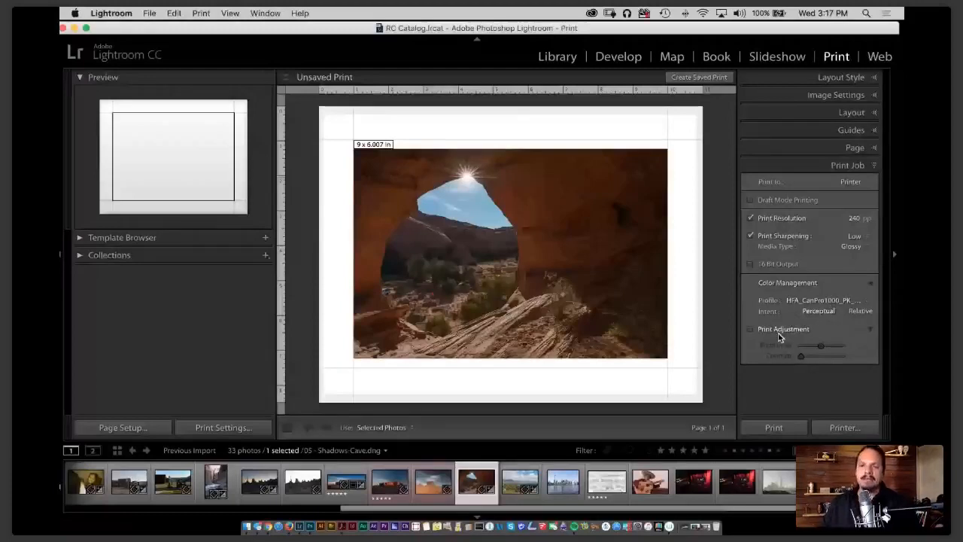
left_click(779, 333)
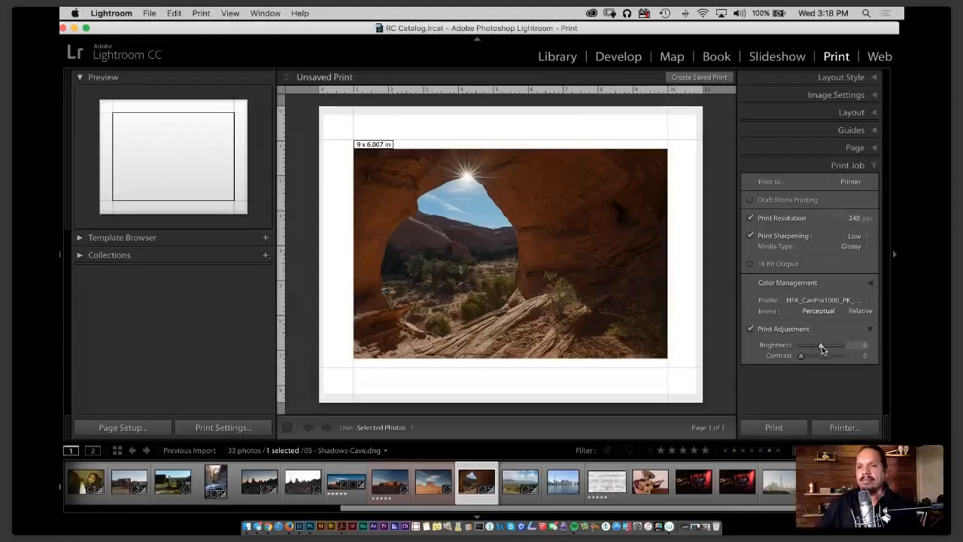
left_click_drag(828, 350, 870, 351)
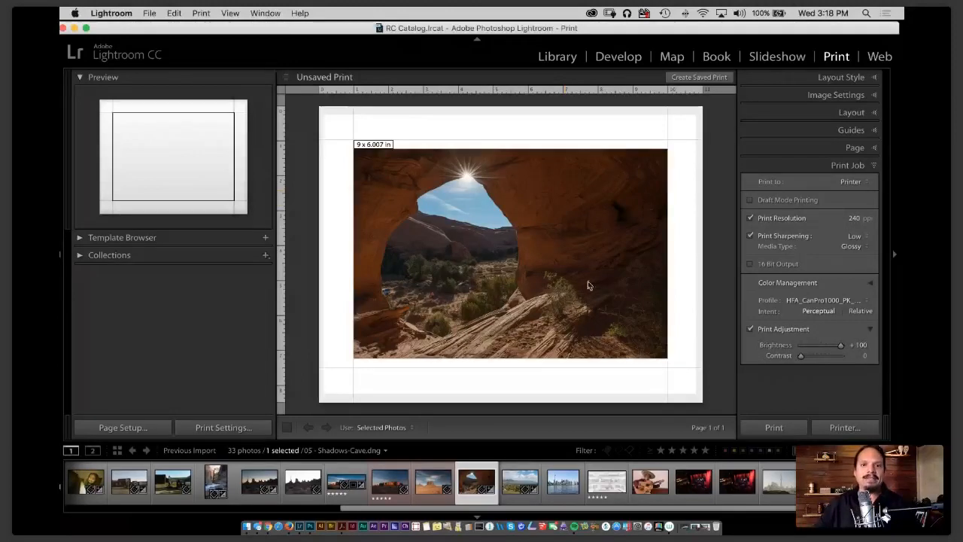
left_click_drag(841, 346, 800, 346)
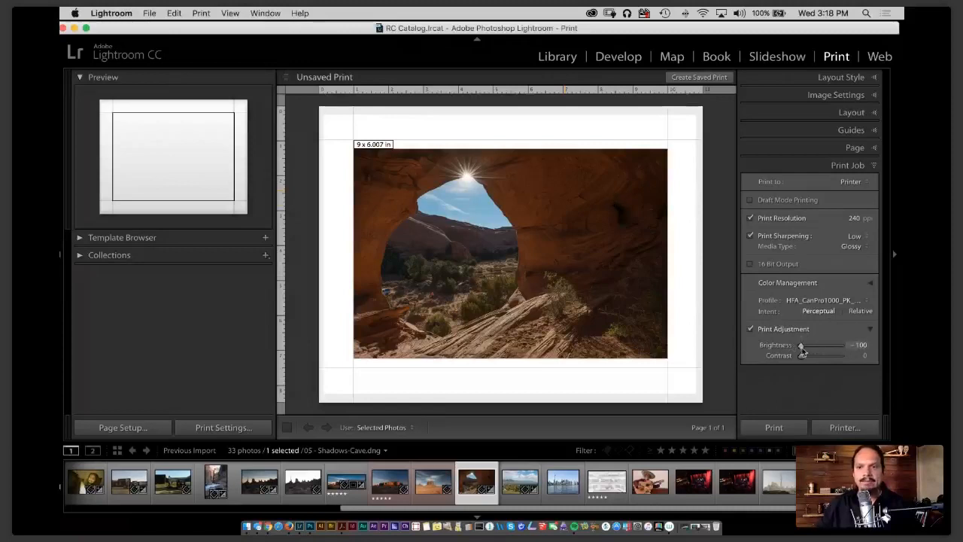
left_click_drag(802, 348, 817, 348)
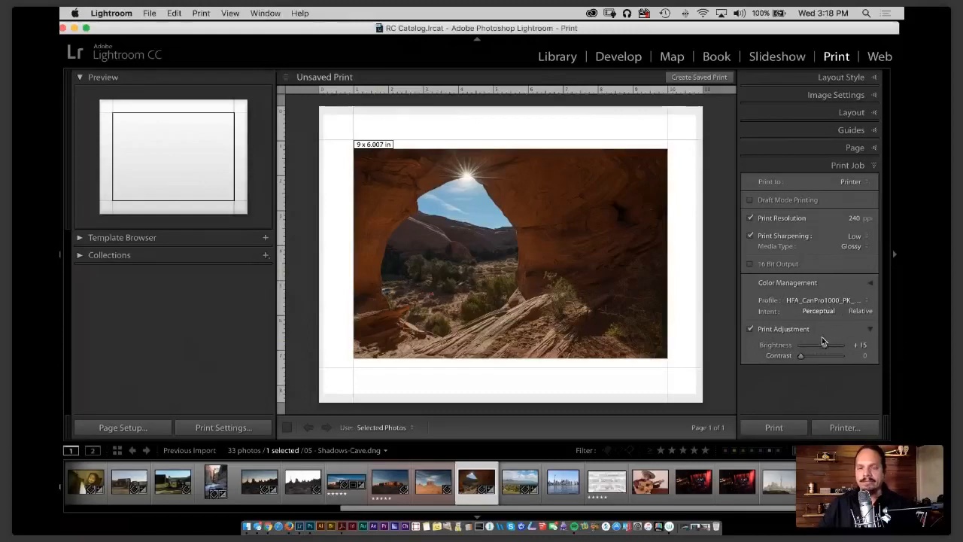
Set the media type to Photo Paper Pro Platinum in the Canon PRO-1000 Quality & Media print settings and save them.
left_click(256, 426)
left_click(459, 208)
left_click(480, 256)
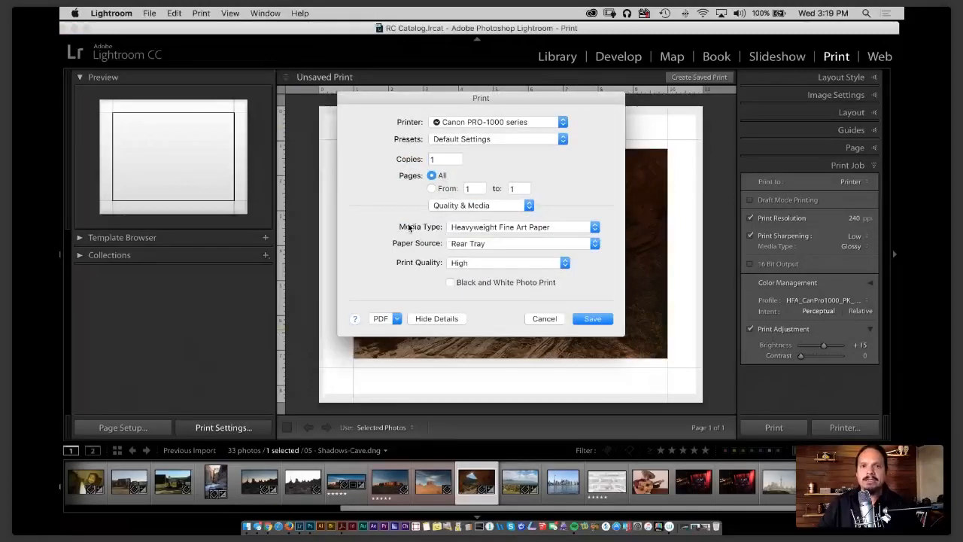
left_click(485, 226)
mouse_move(539, 221)
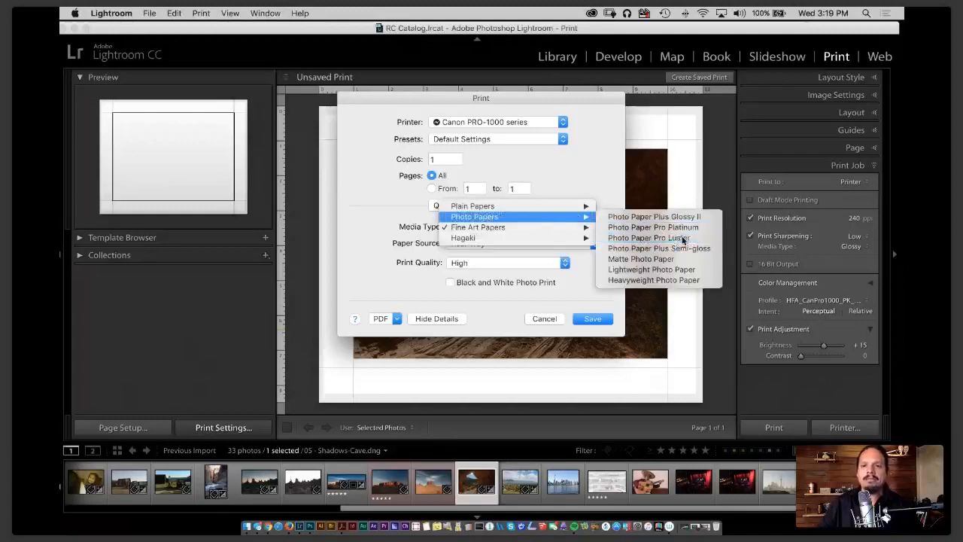
left_click(648, 237)
left_click(594, 227)
mouse_move(580, 227)
left_click(652, 239)
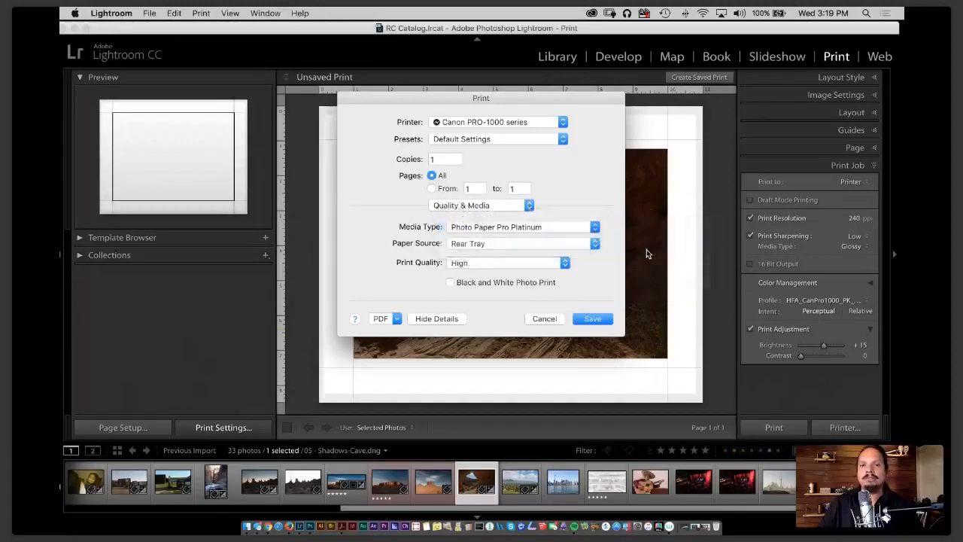
left_click(597, 320)
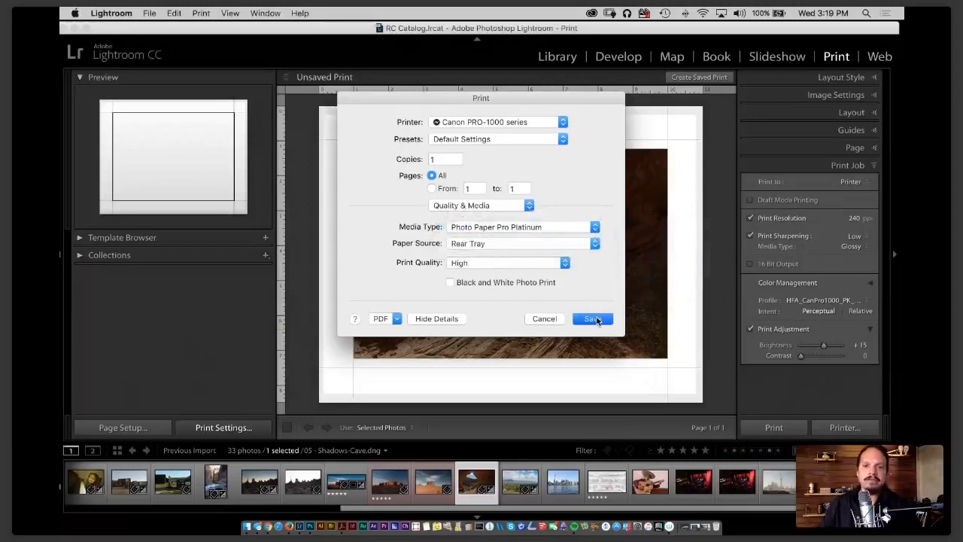
left_click(598, 322)
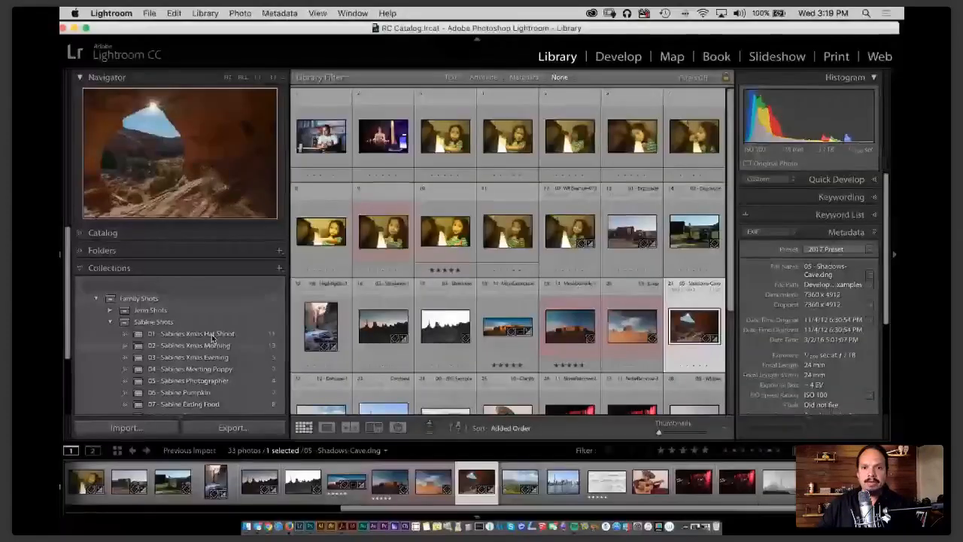
In Finder, move the Collections and Sets folder out of LR Coursefiles onto the Desktop.
left_click(247, 525)
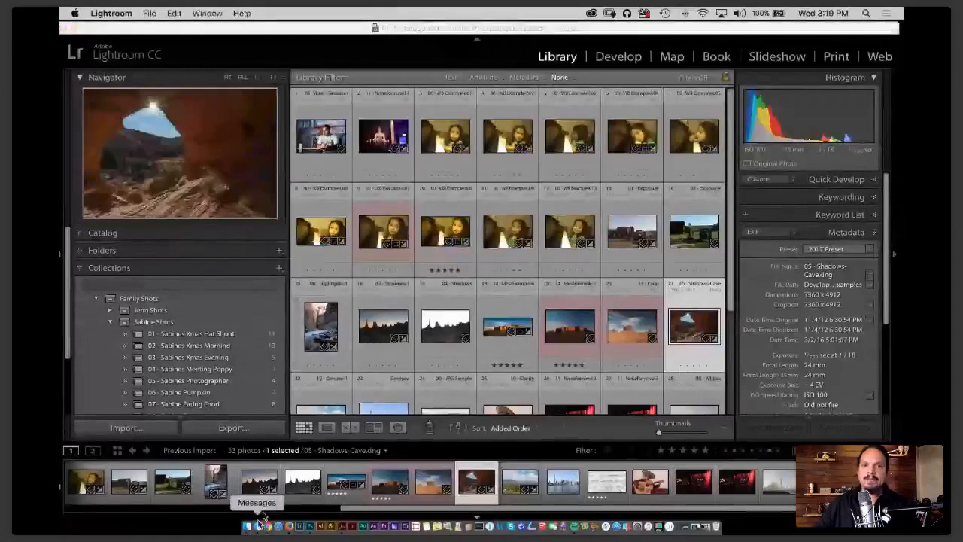
left_click(294, 150)
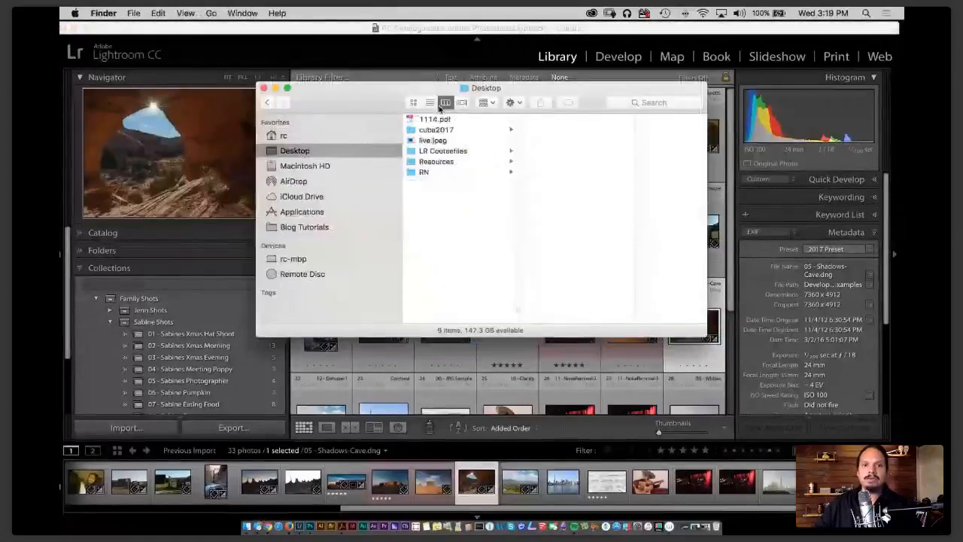
left_click(444, 154)
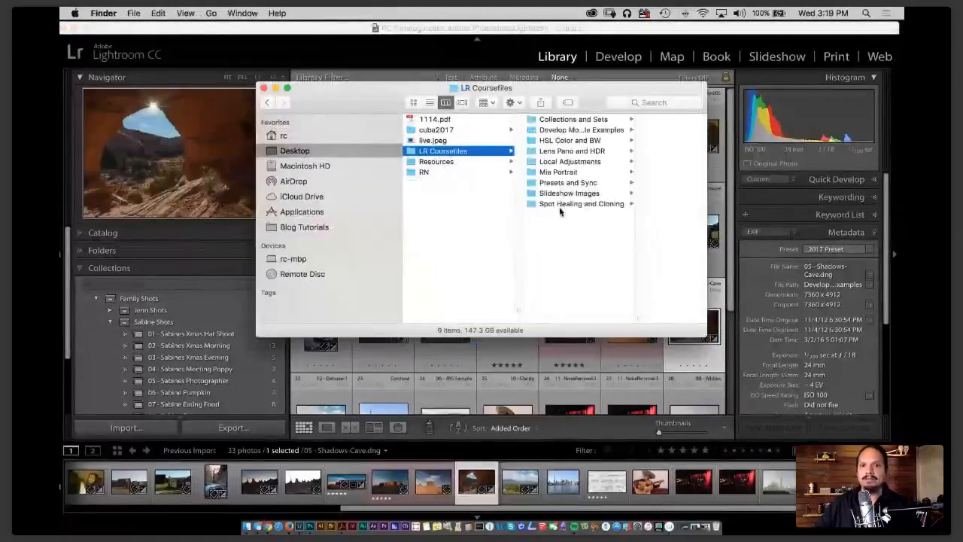
left_click(548, 119)
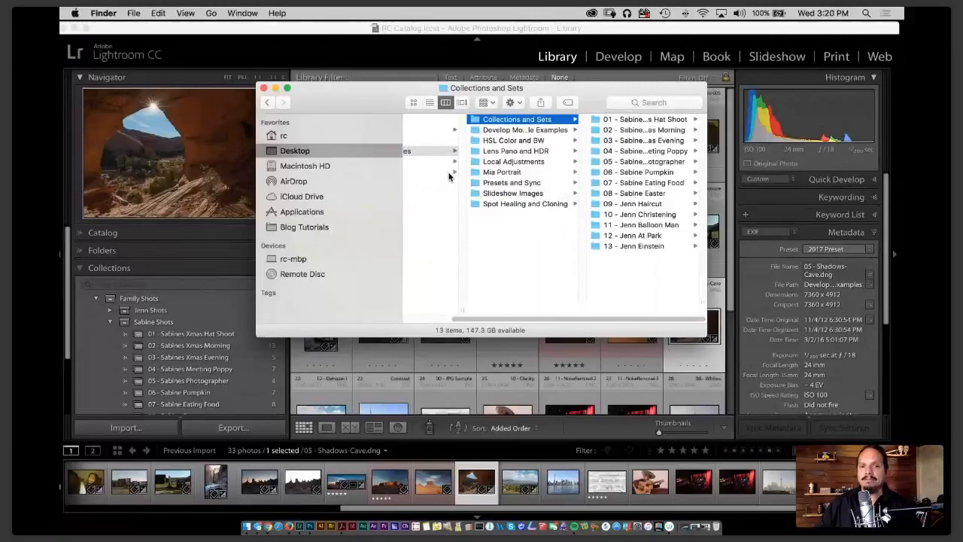
left_click_drag(476, 123, 350, 157)
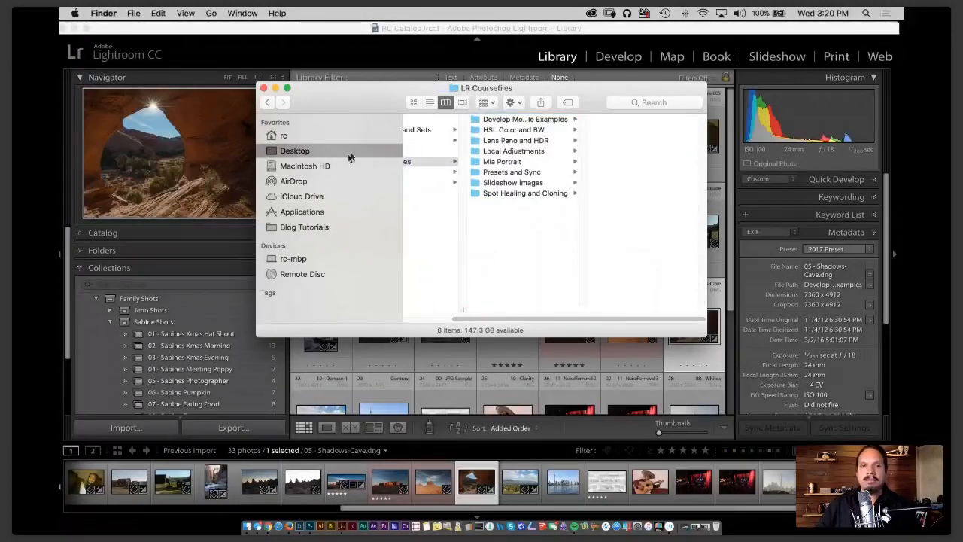
Check the Desktop contents of LR Coursefiles and of the relocated Collections and Sets folder.
left_click(299, 153)
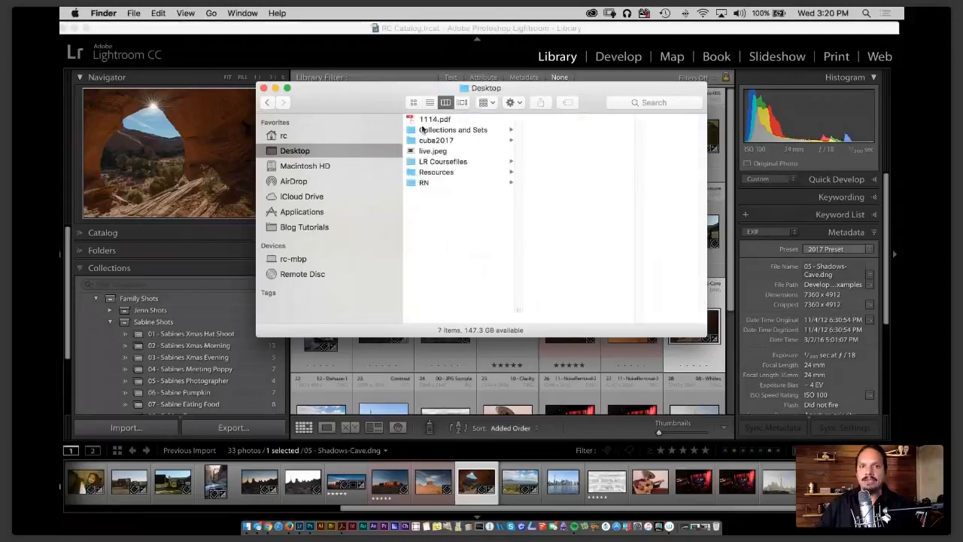
left_click(444, 133)
left_click(455, 163)
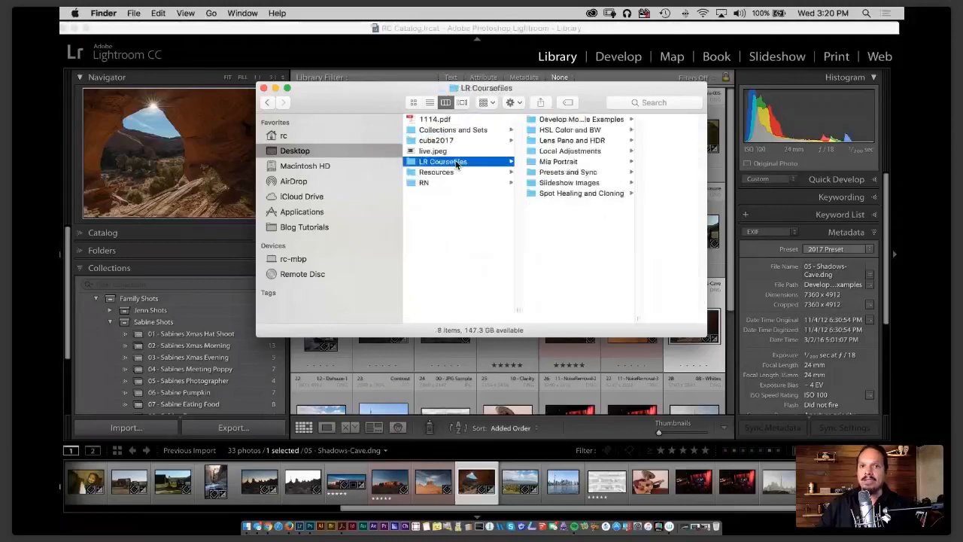
left_click(468, 133)
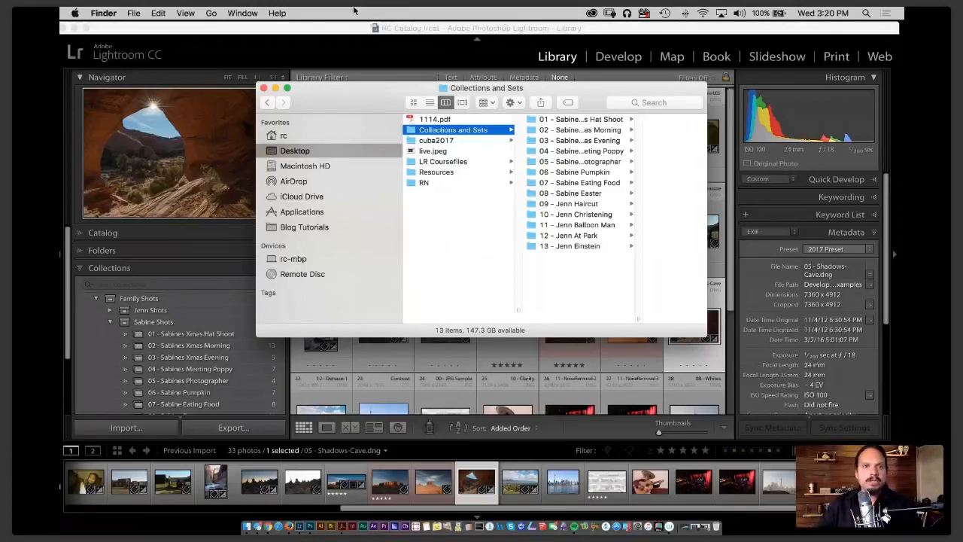
Back in Lightroom, open the 01 Xmas Hat Shoot collection, inspect its missing photos and view sabie-xmas-372.dng in Develop.
left_click(308, 66)
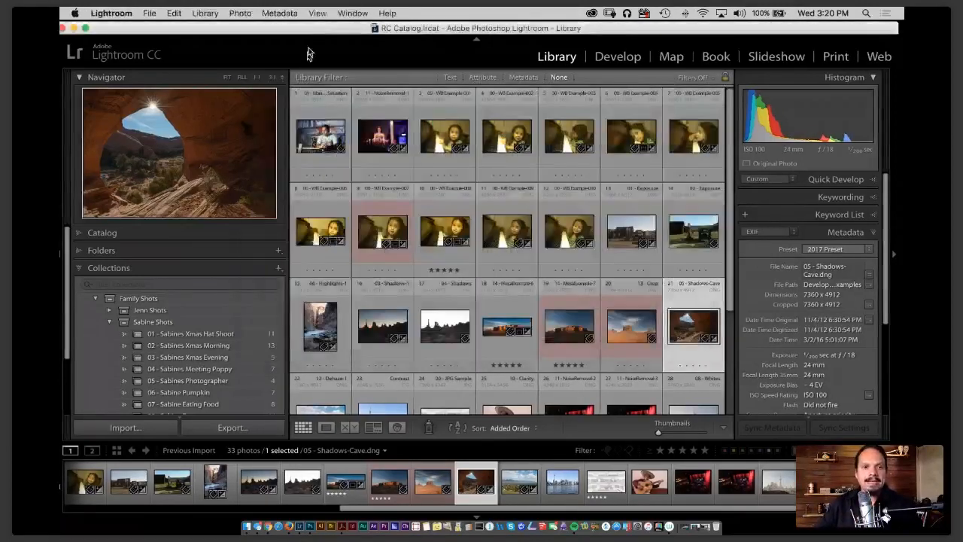
left_click(223, 333)
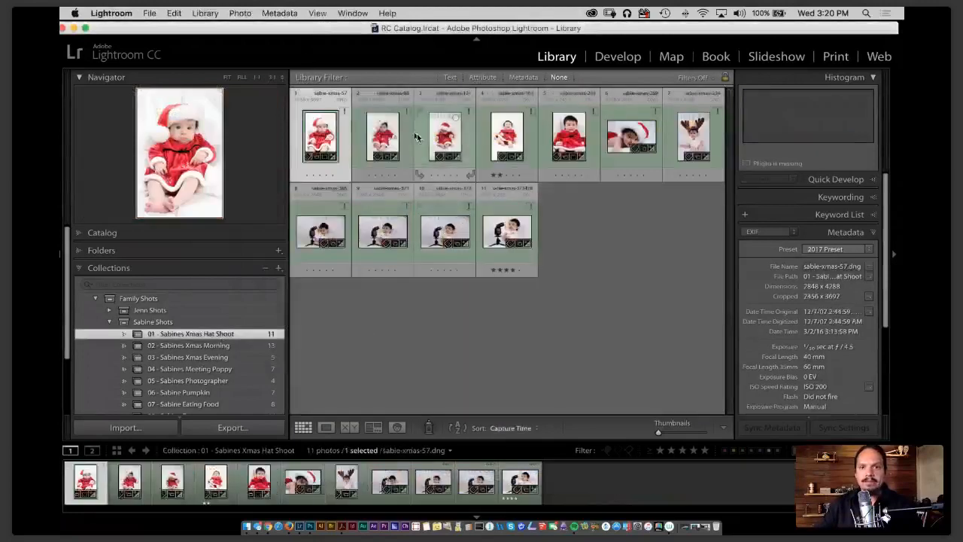
left_click(396, 135)
left_click(505, 149)
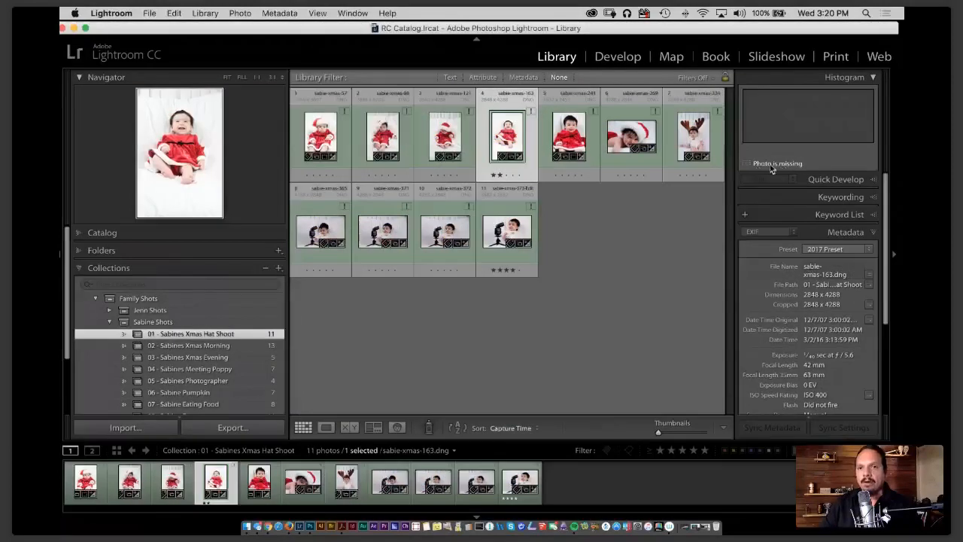
mouse_move(781, 170)
left_click(457, 213)
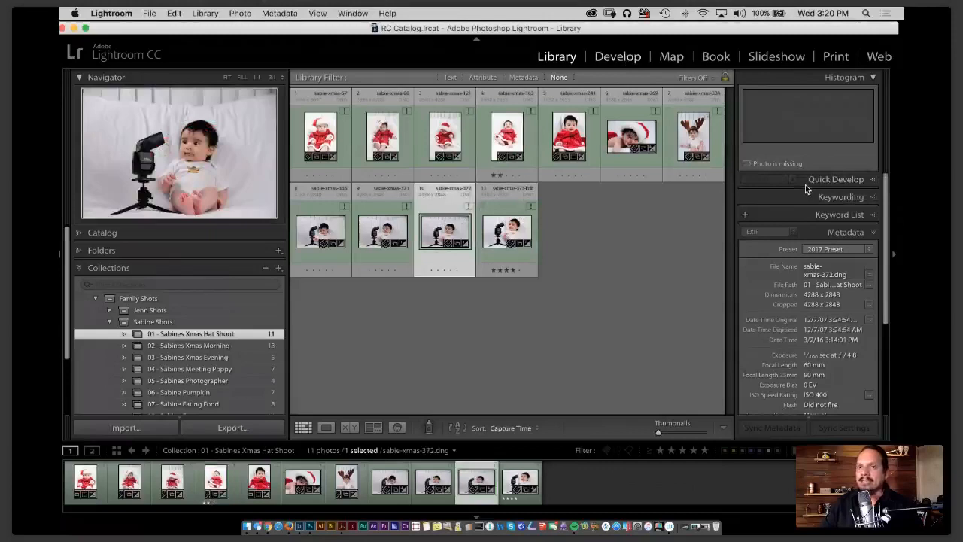
key("d")
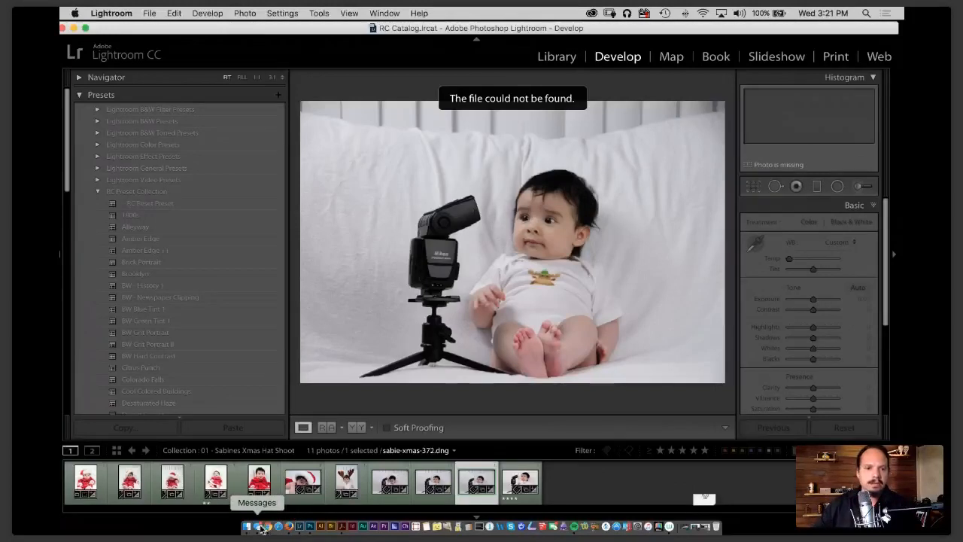
Check the viewer question about missing photos in the Chrome webinar chat and return to Lightroom.
left_click(265, 527)
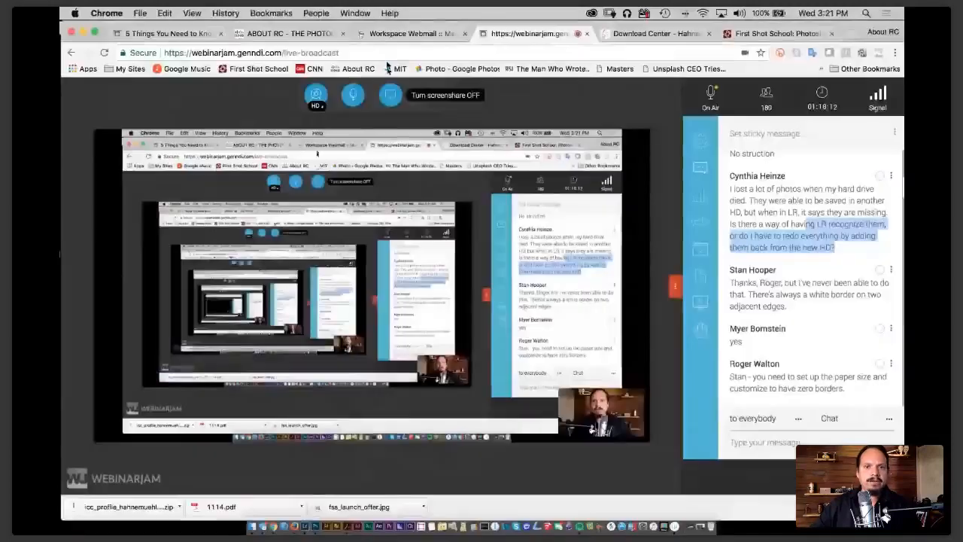
left_click(82, 32)
left_click(485, 106)
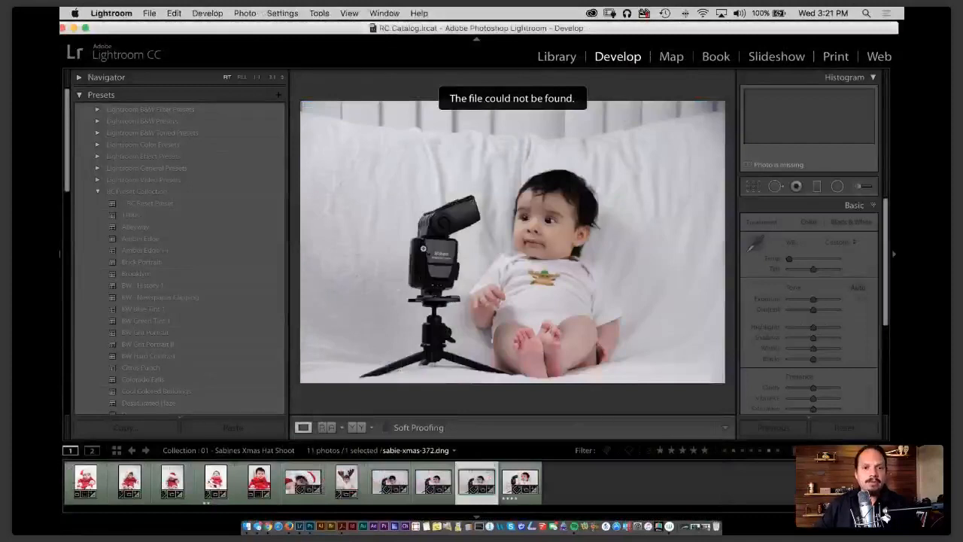
Go to the missing photo's folder in the Library and examine its previous file location without locating the file.
right_click(411, 206)
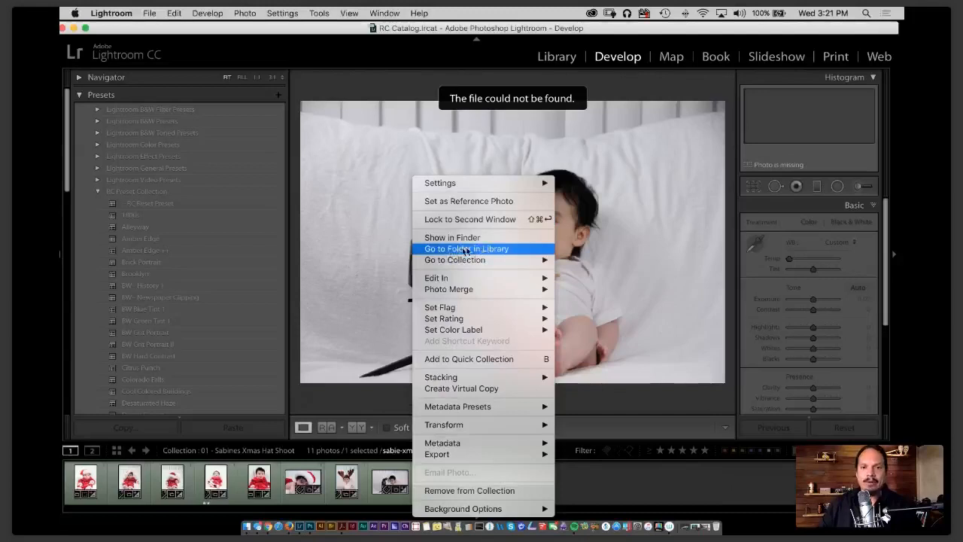
left_click(481, 251)
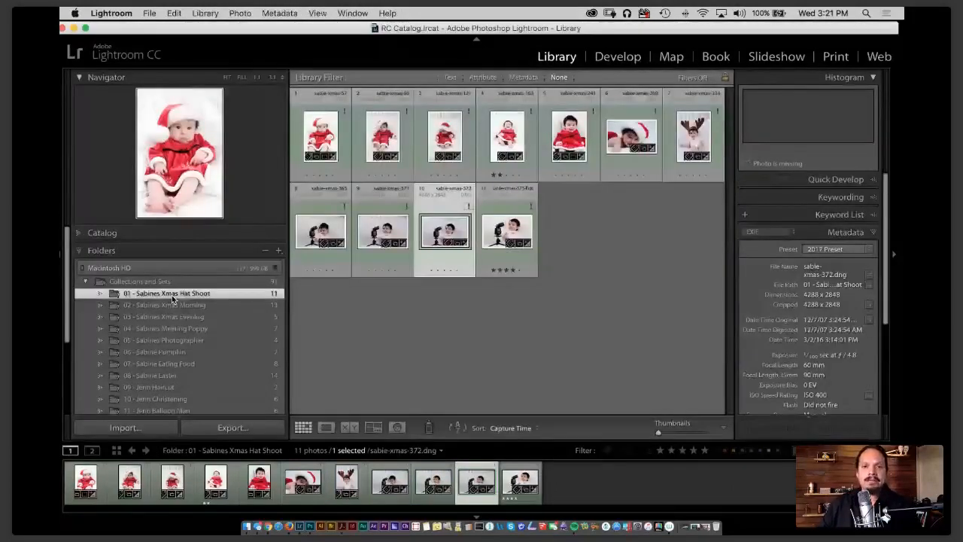
right_click(448, 225)
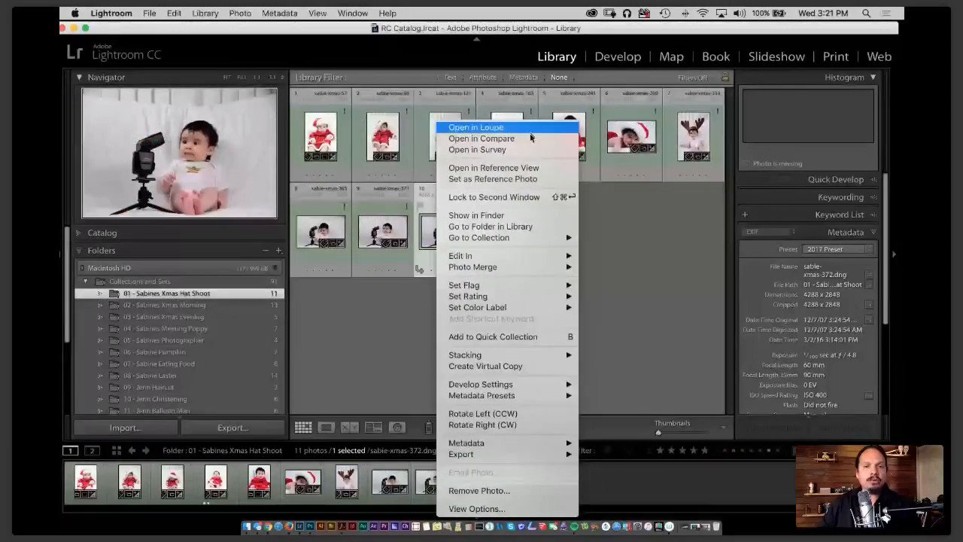
left_click(530, 132)
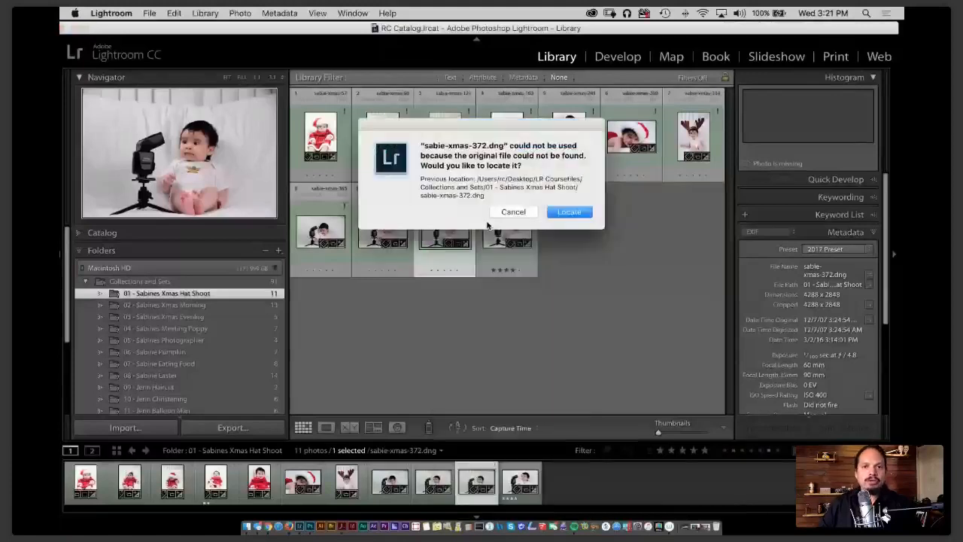
left_click_drag(477, 178, 496, 203)
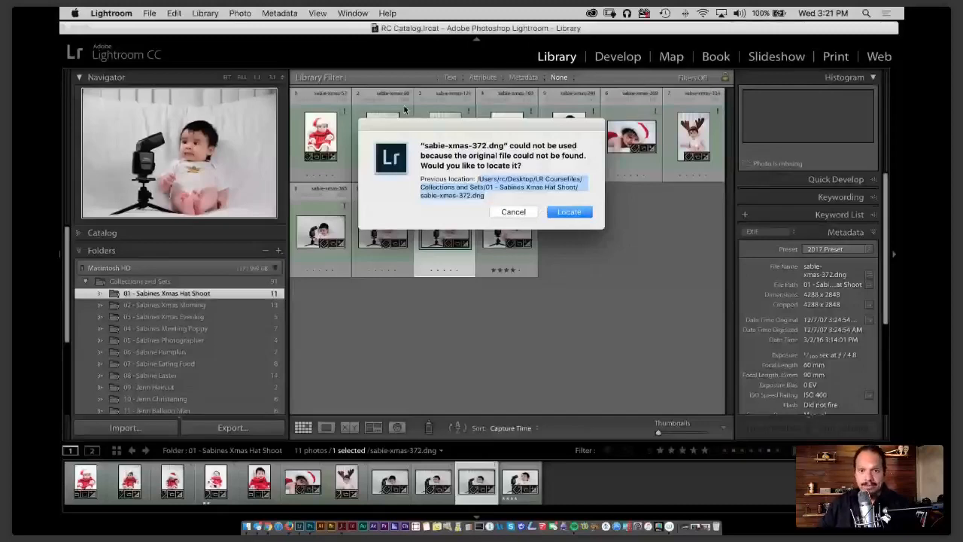
left_click(517, 214)
Go to the Library folder of sabie-xmas-372.dng again to show where the catalog expects the photo.
right_click(435, 254)
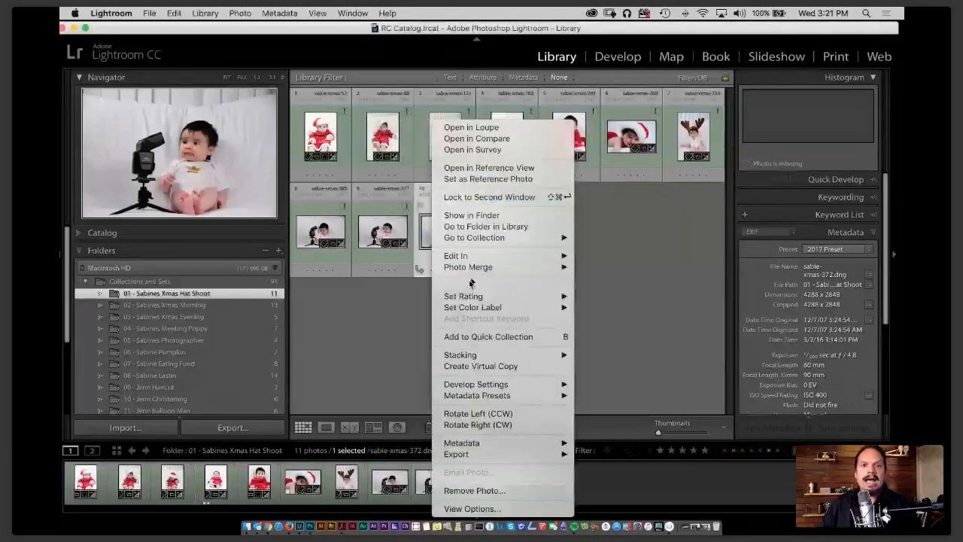
left_click(499, 228)
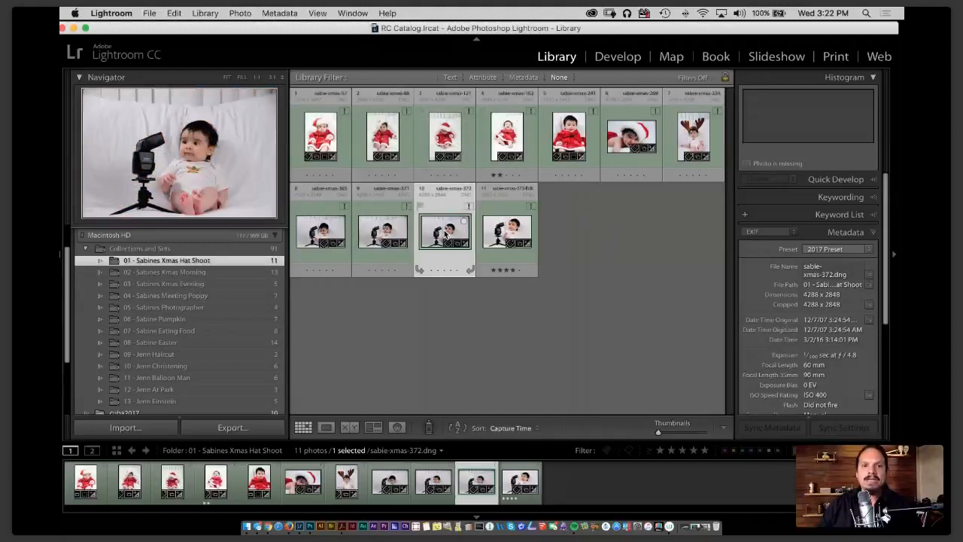
right_click(445, 122)
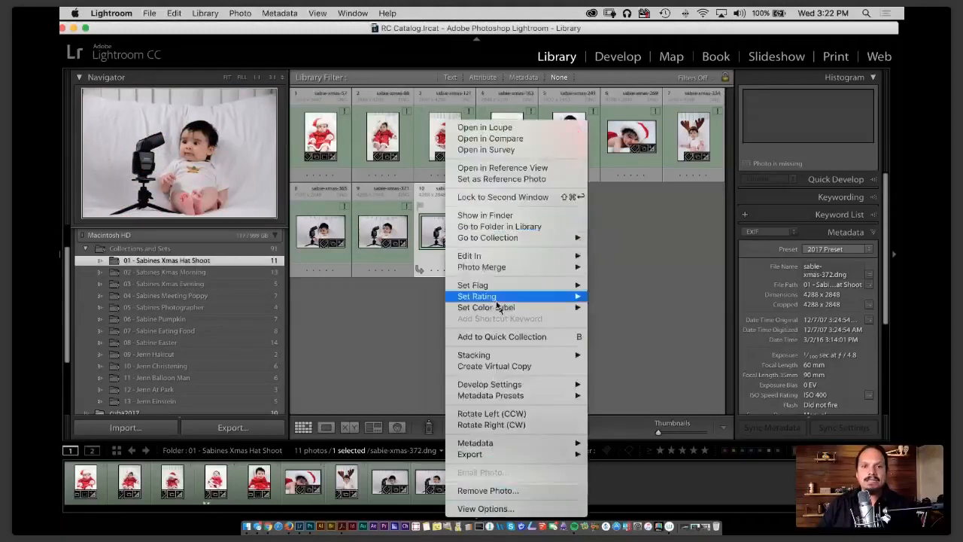
left_click(528, 226)
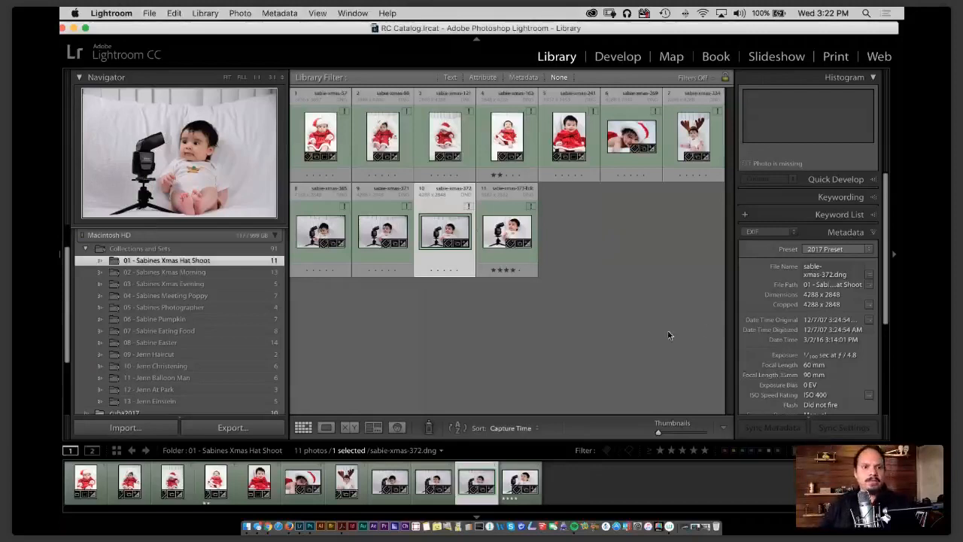
Select the missing Collections and Sets folder in the Library and show its parent folder.
left_click(202, 249)
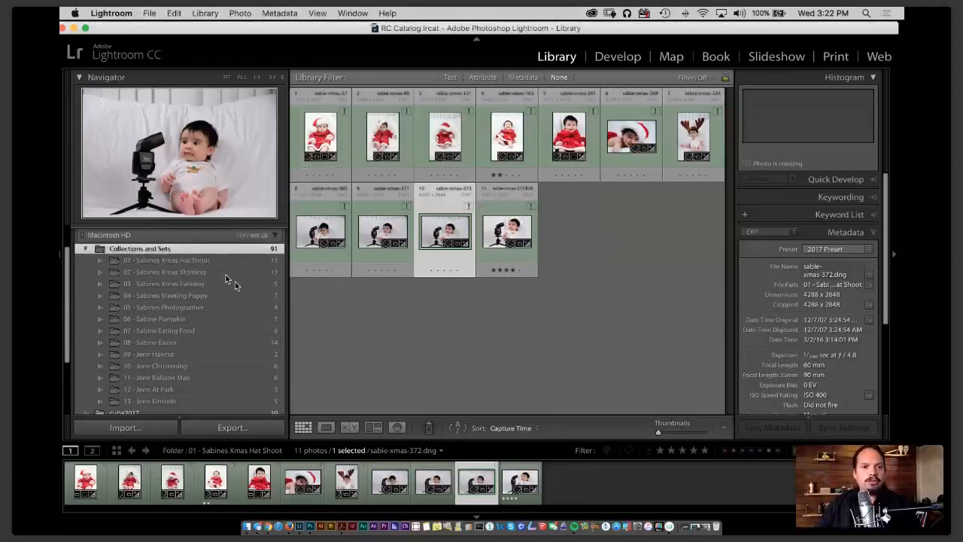
right_click(214, 253)
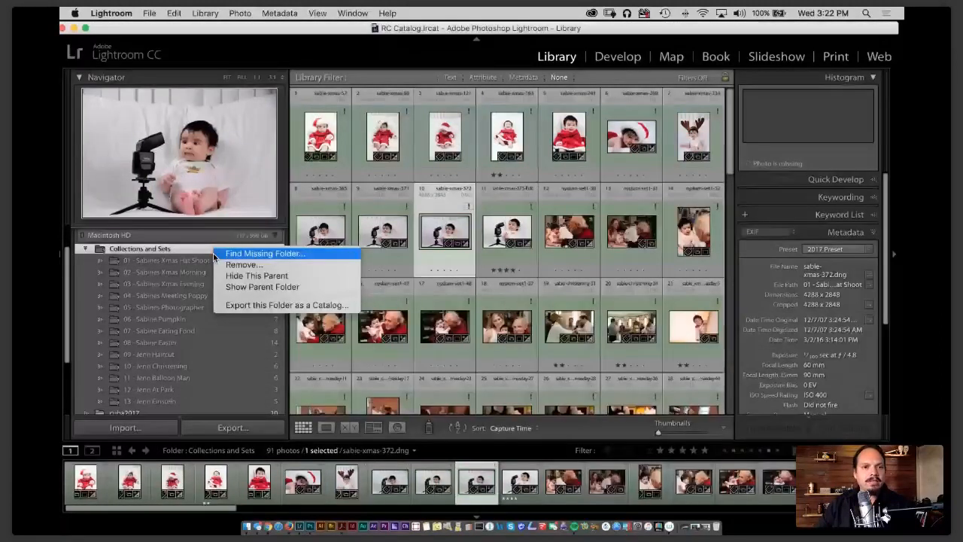
left_click(252, 287)
Relink the missing Collections and Sets folder to the Collections and Sets folder on the Desktop, and expand it to show its subfolders.
right_click(202, 306)
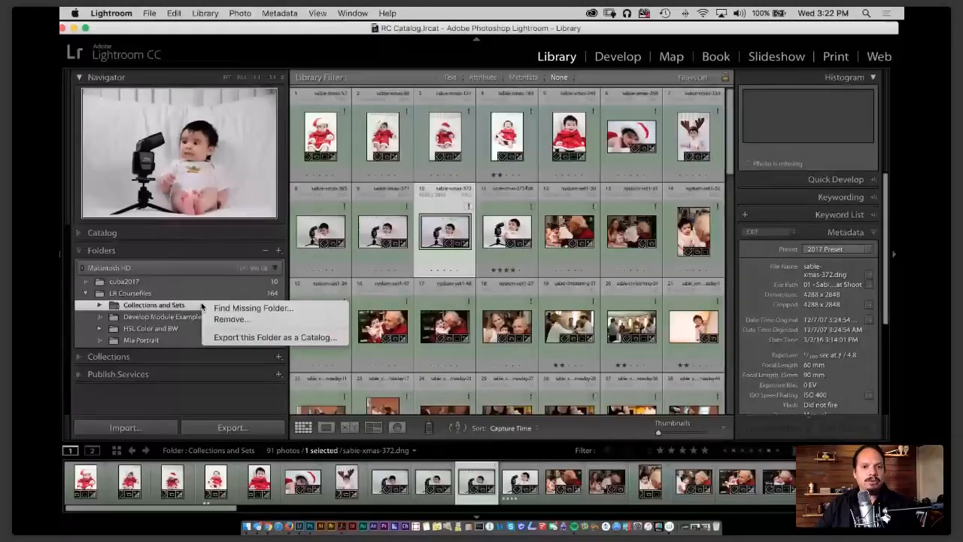
left_click(301, 337)
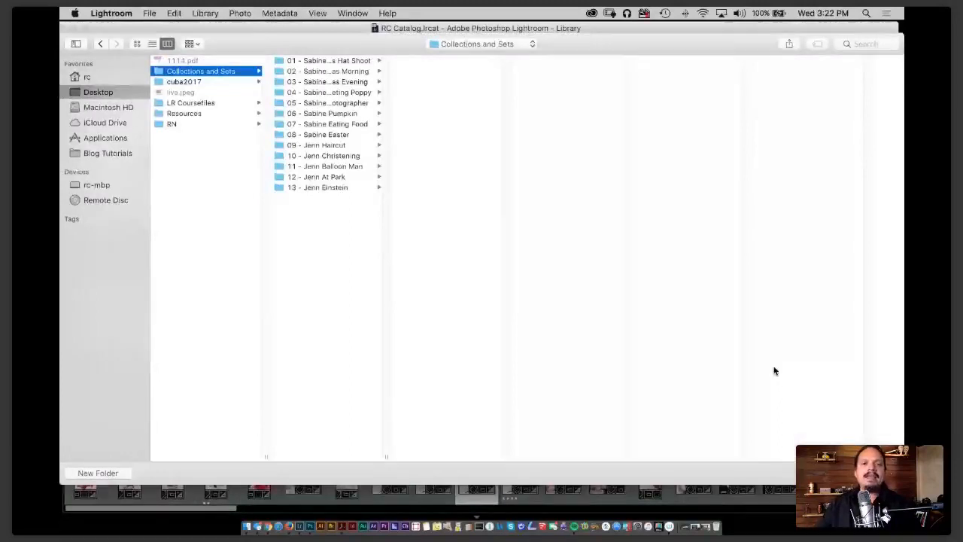
key("Return")
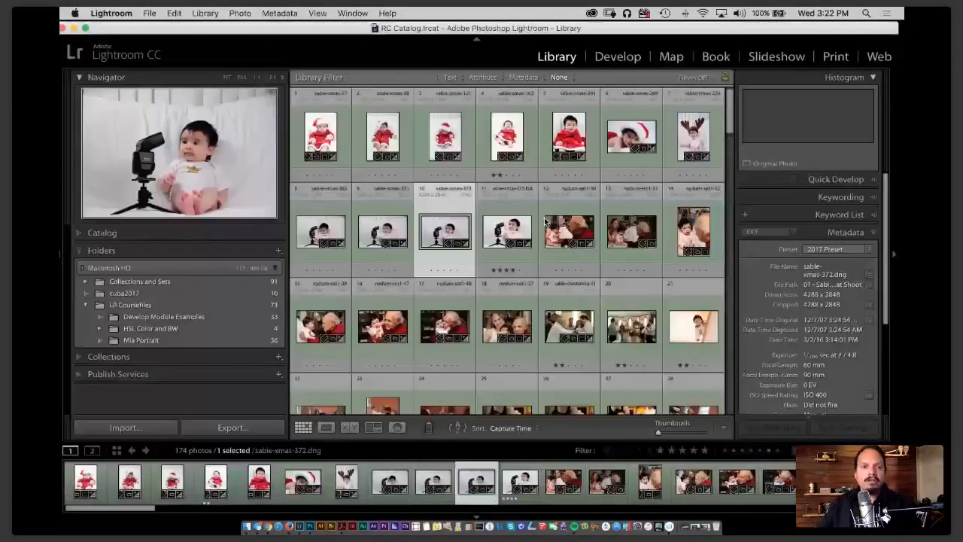
left_click(86, 281)
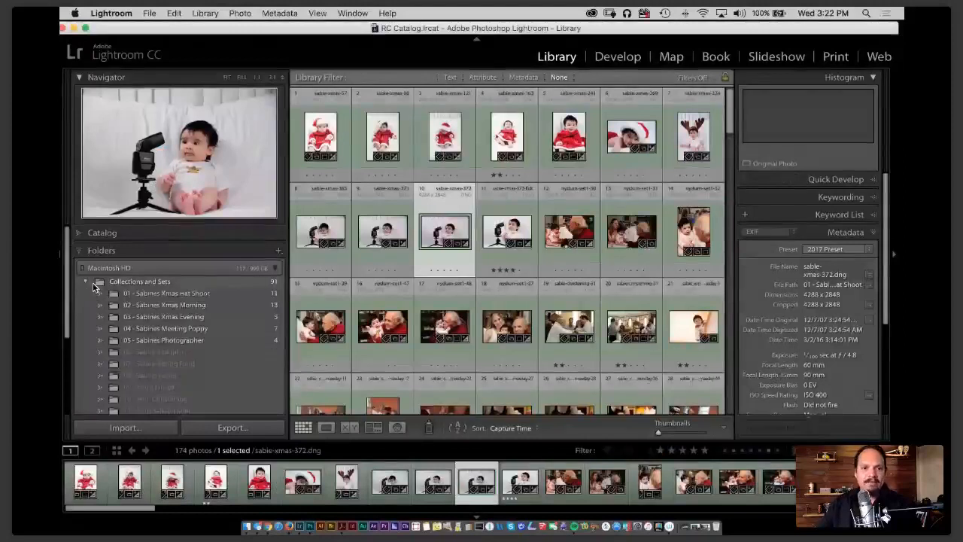